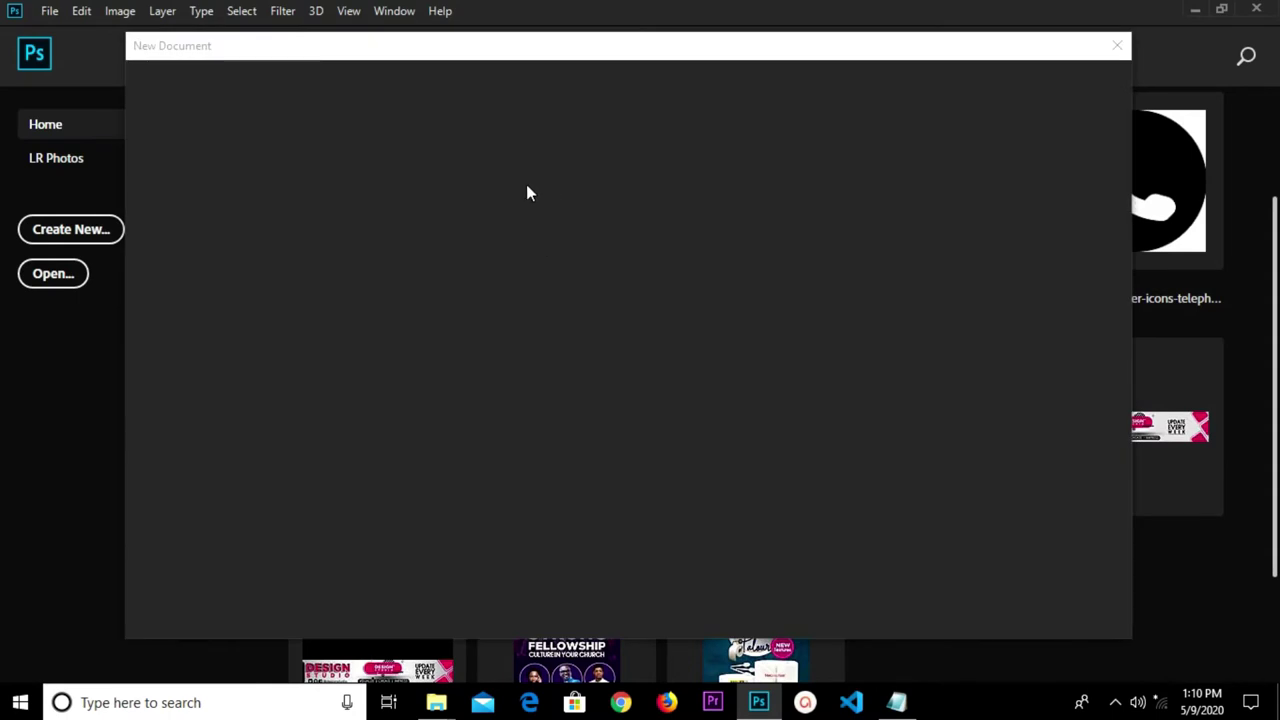
Create a 1000 × 1000 px, 300 ppi white document from the Art & Illustration preset
left_click(672, 86)
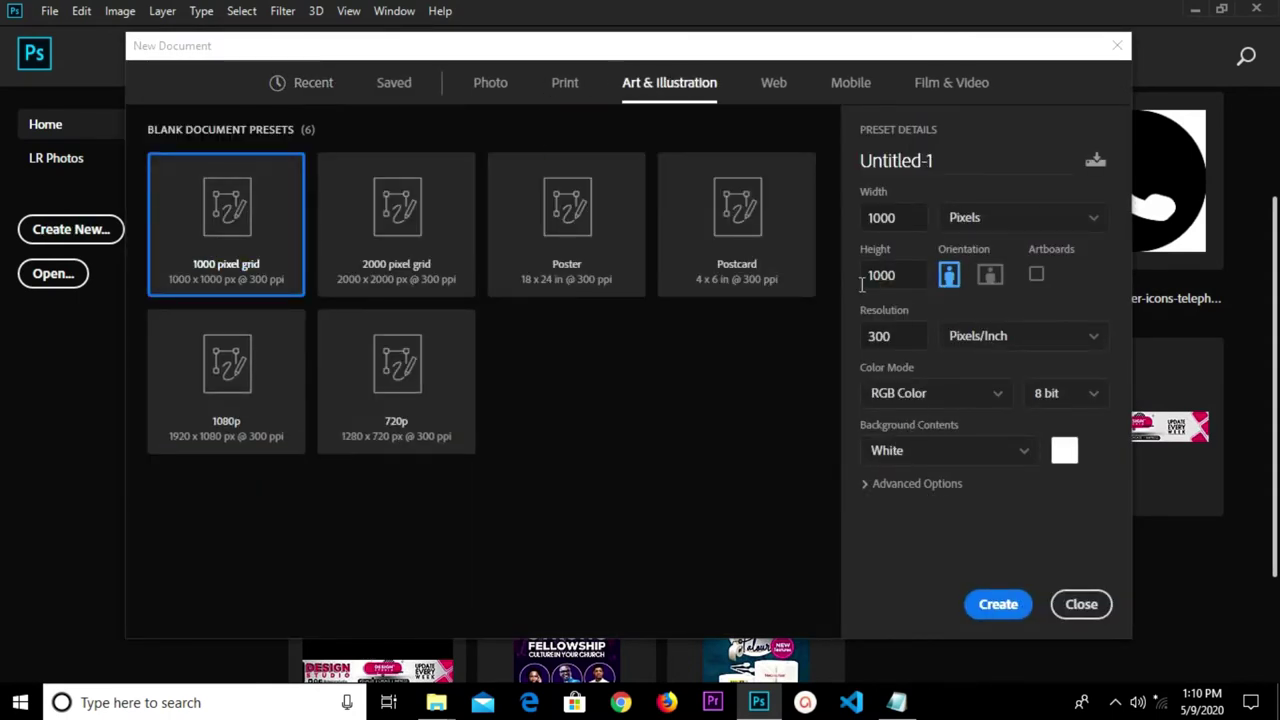
key("Tab")
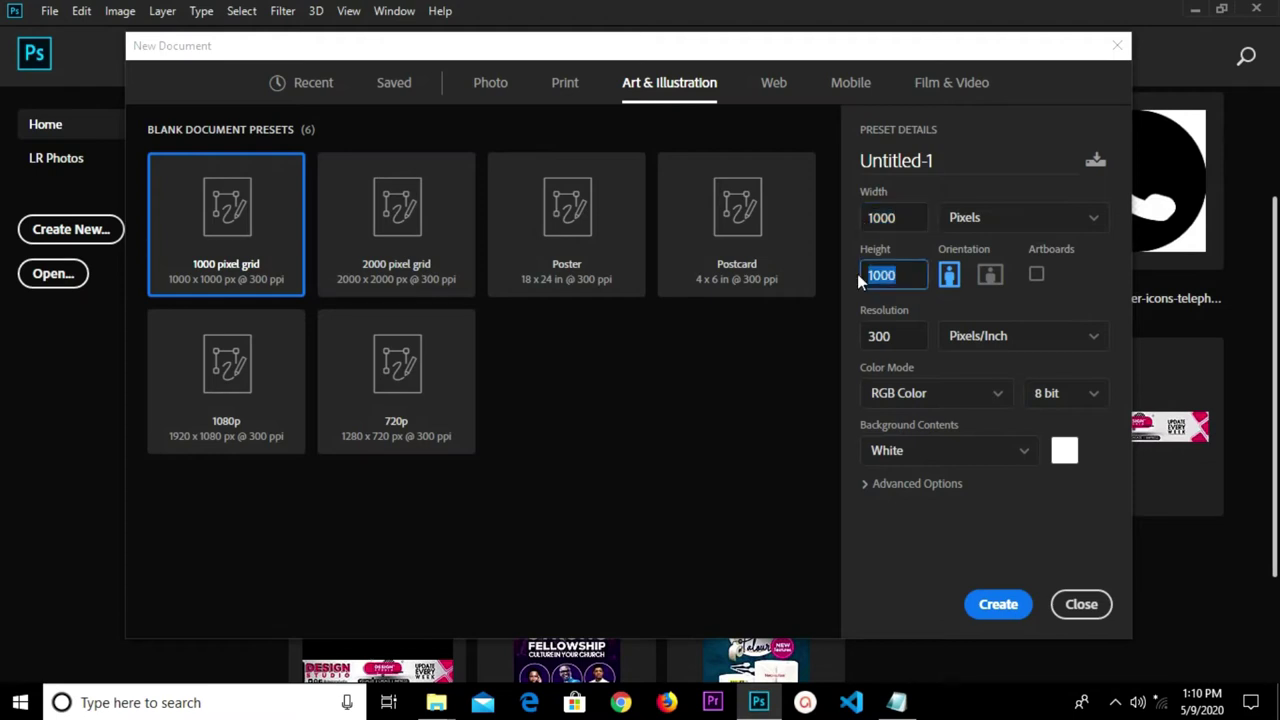
key("Tab")
left_click(1000, 601)
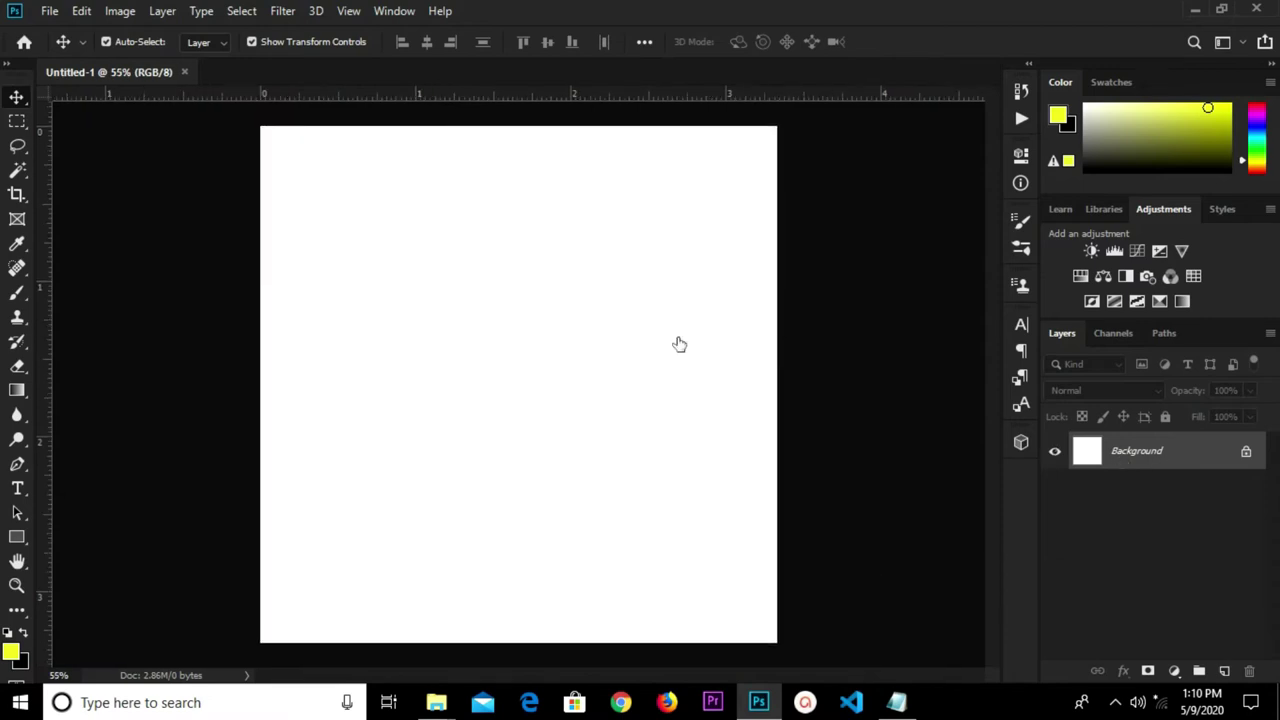
Convert the Background to Layer 0 and add a #370212 dark maroon Solid Color fill layer
double_click(571, 291)
left_click(812, 193)
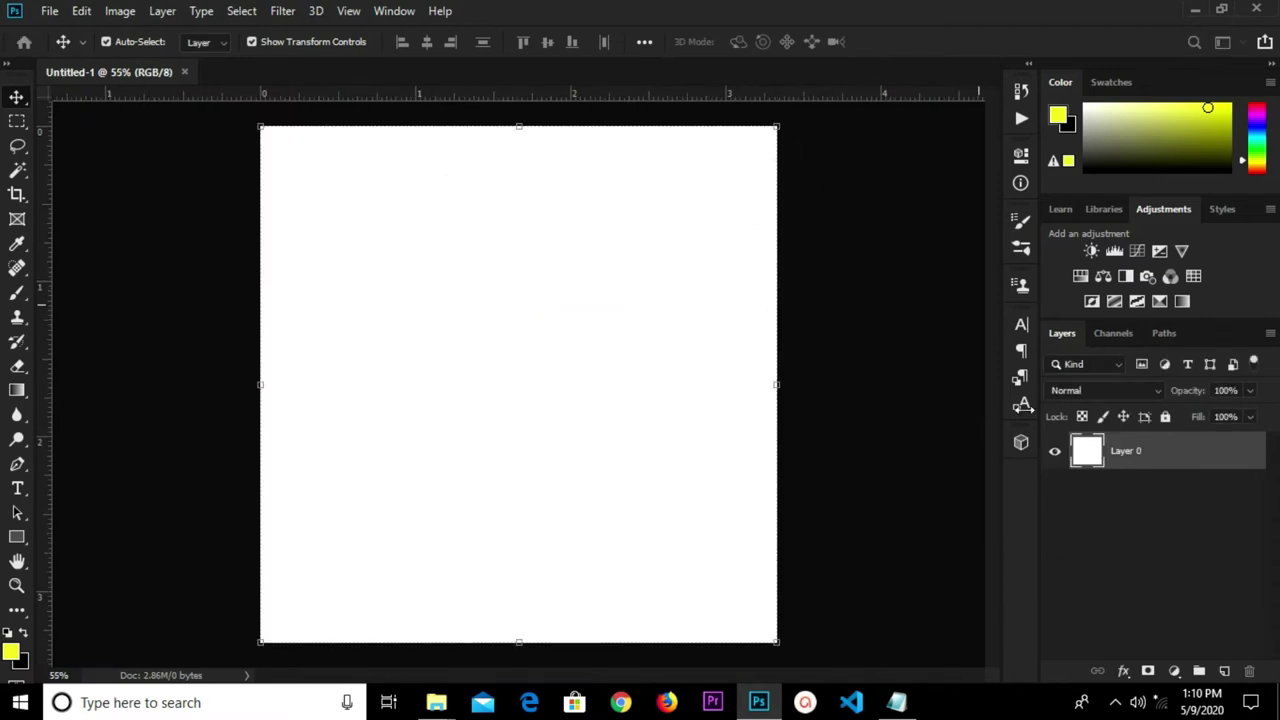
left_click(1174, 671)
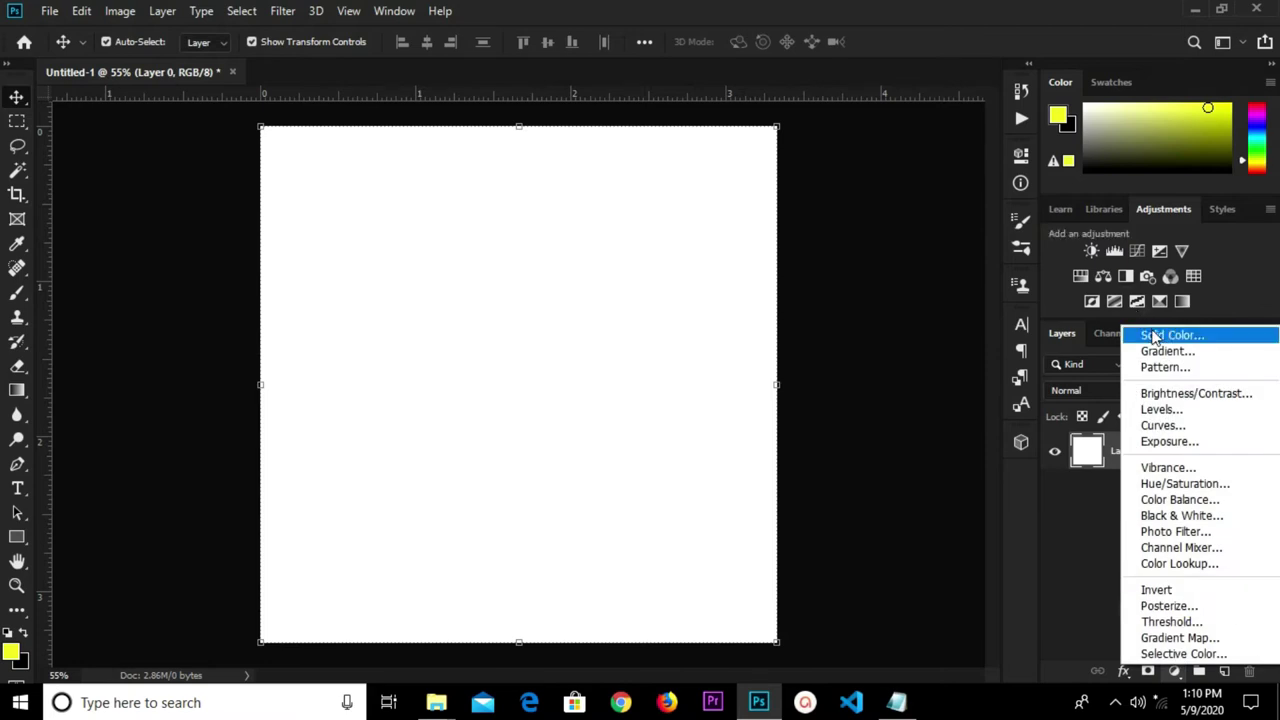
left_click(1153, 337)
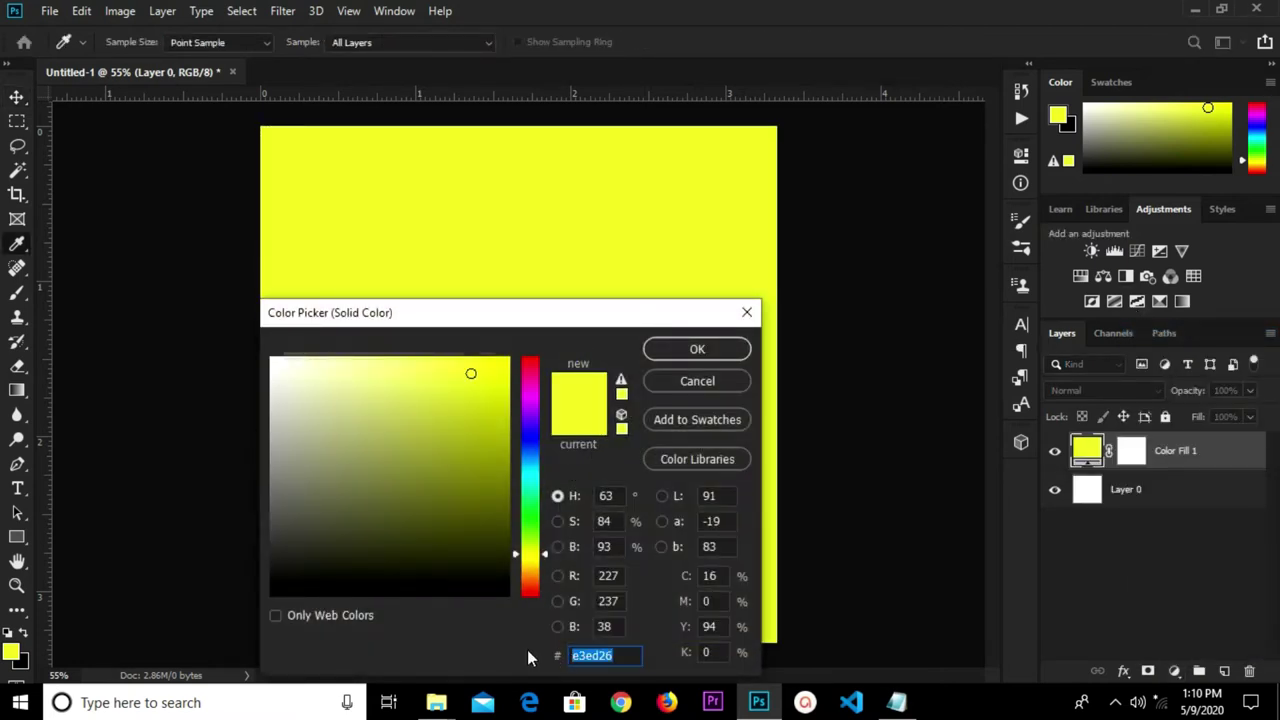
type("3")
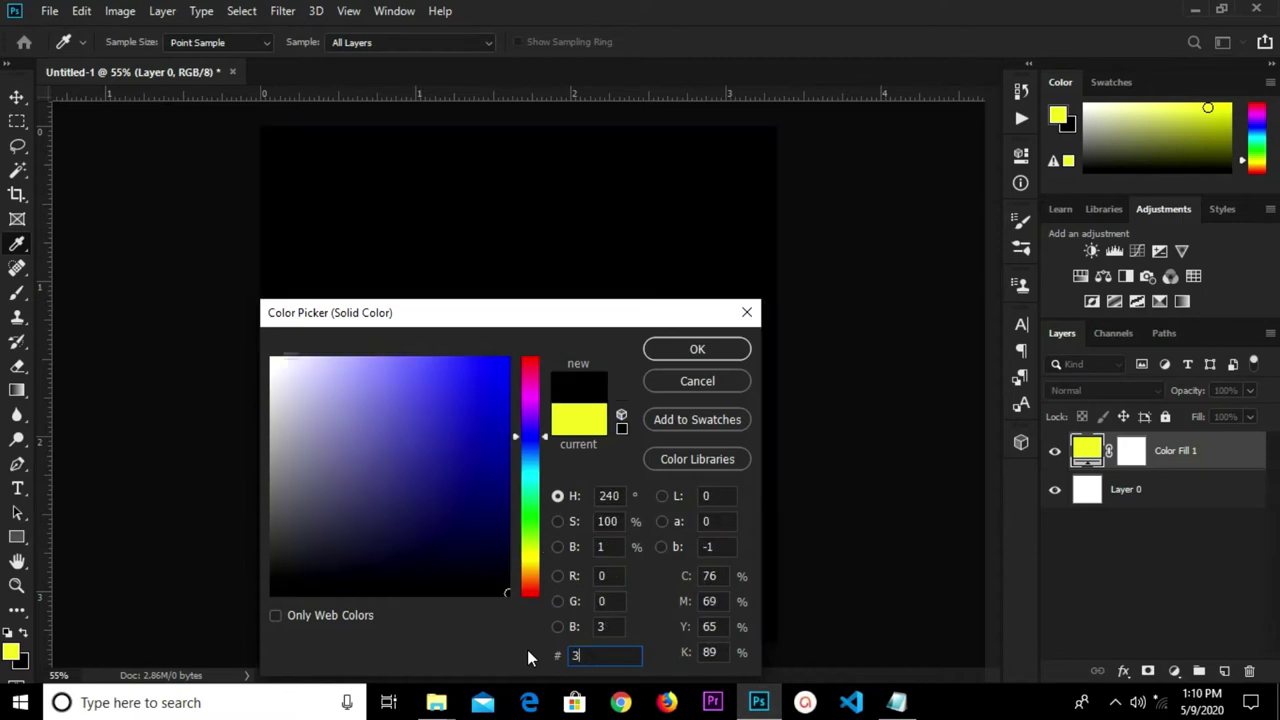
type("70212")
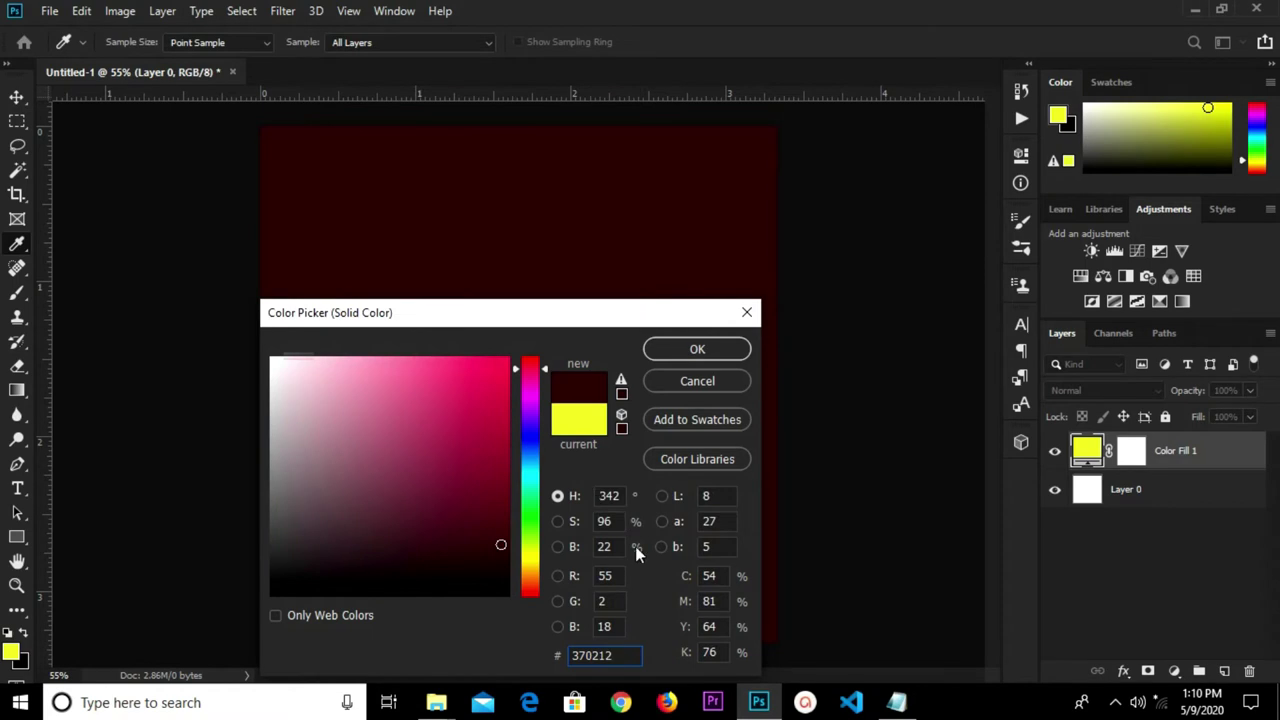
key("Return")
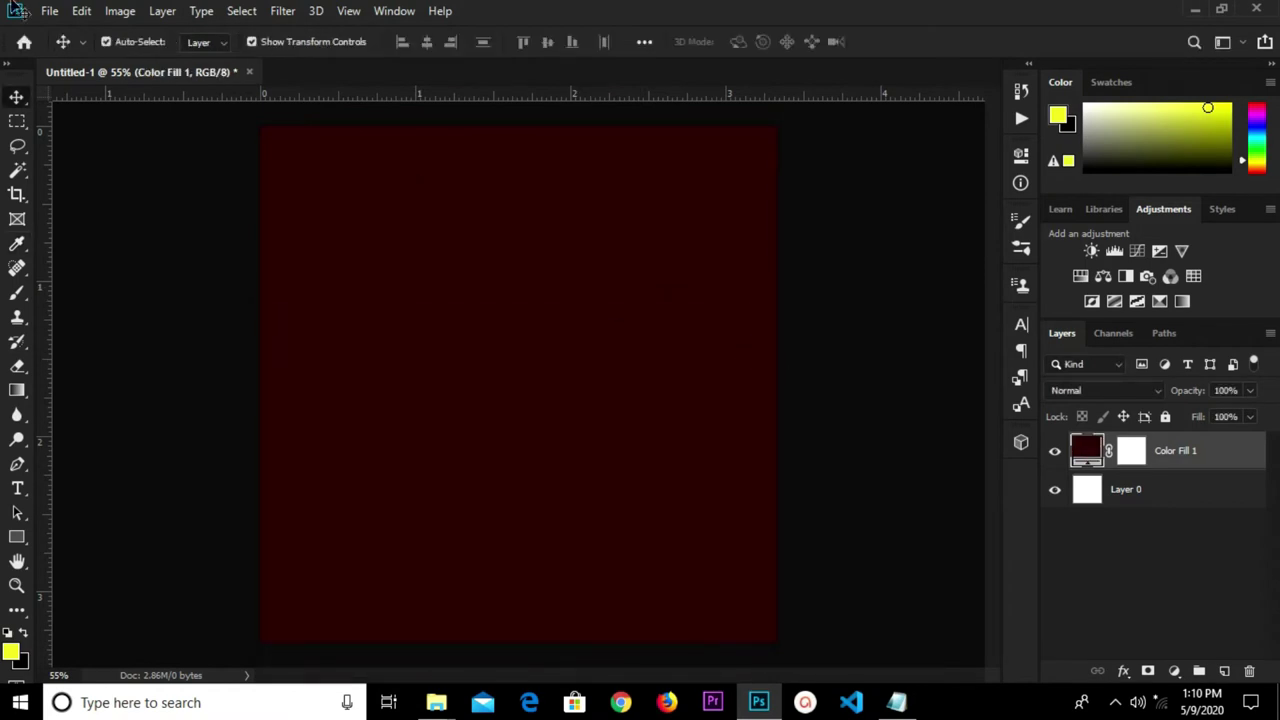
Place the cross-in-clouds image as an embedded layer and flip it horizontally
left_click(49, 14)
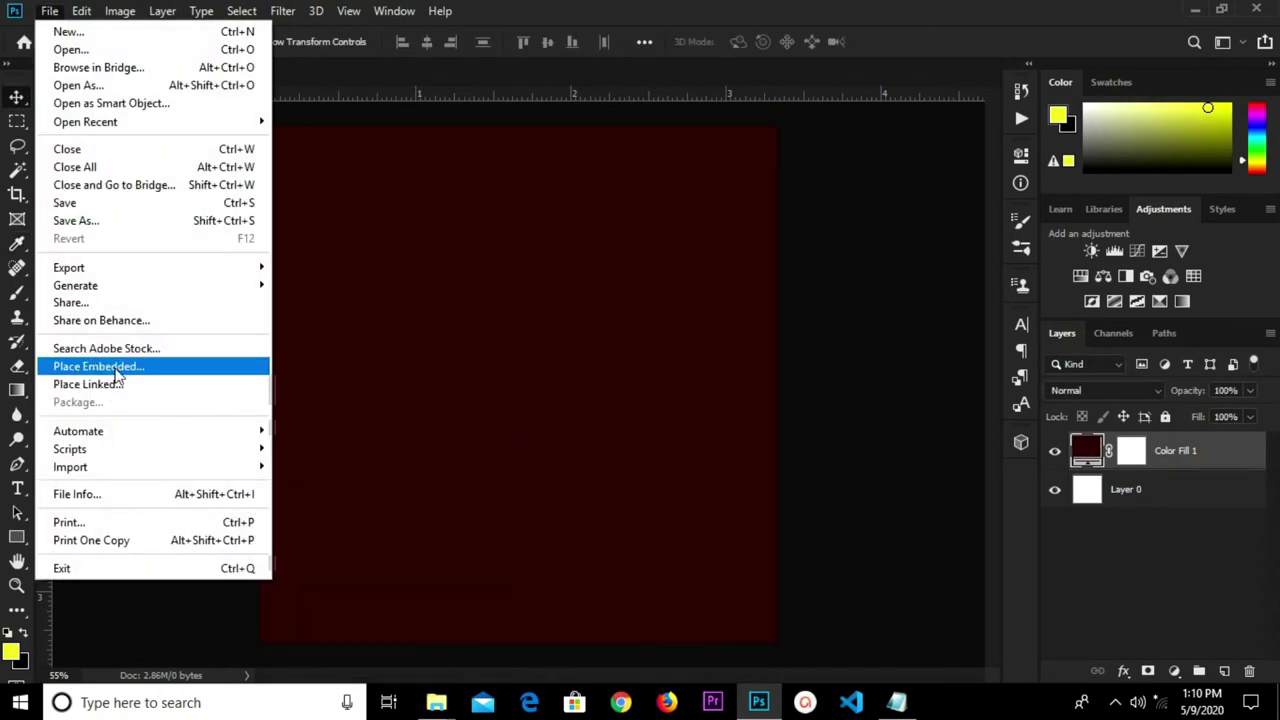
left_click(115, 368)
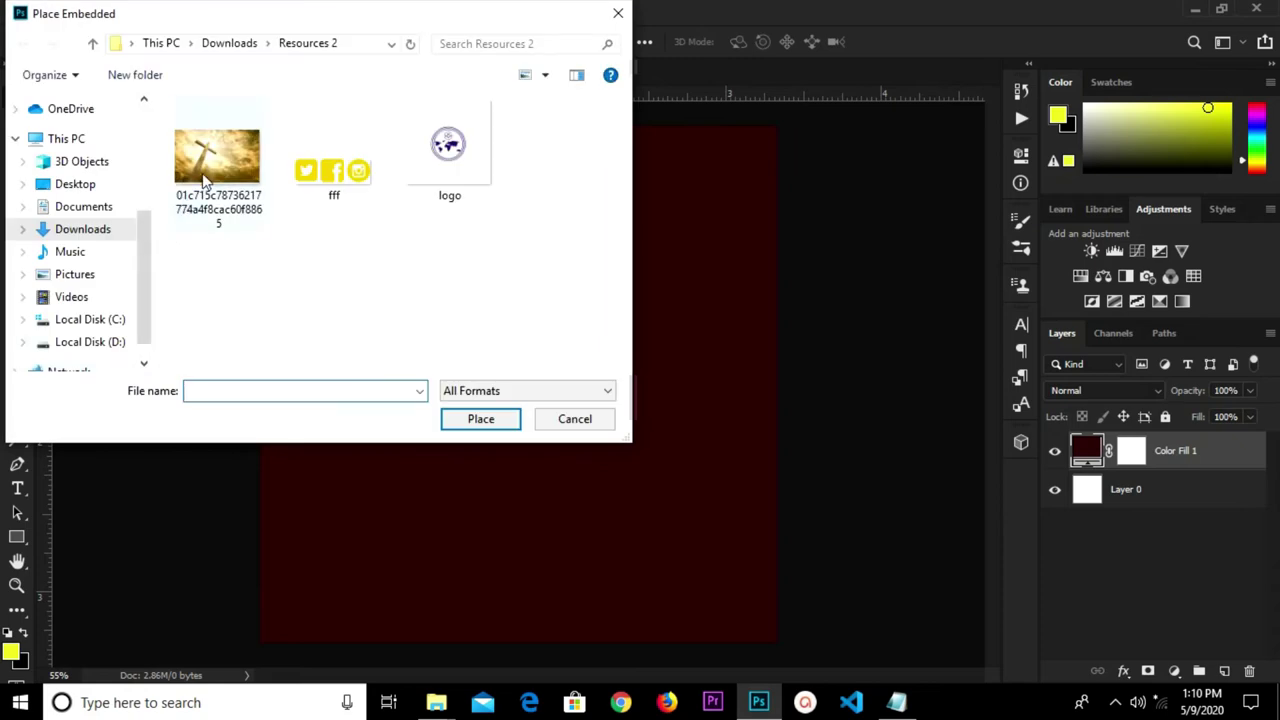
left_click(206, 170)
left_click(480, 420)
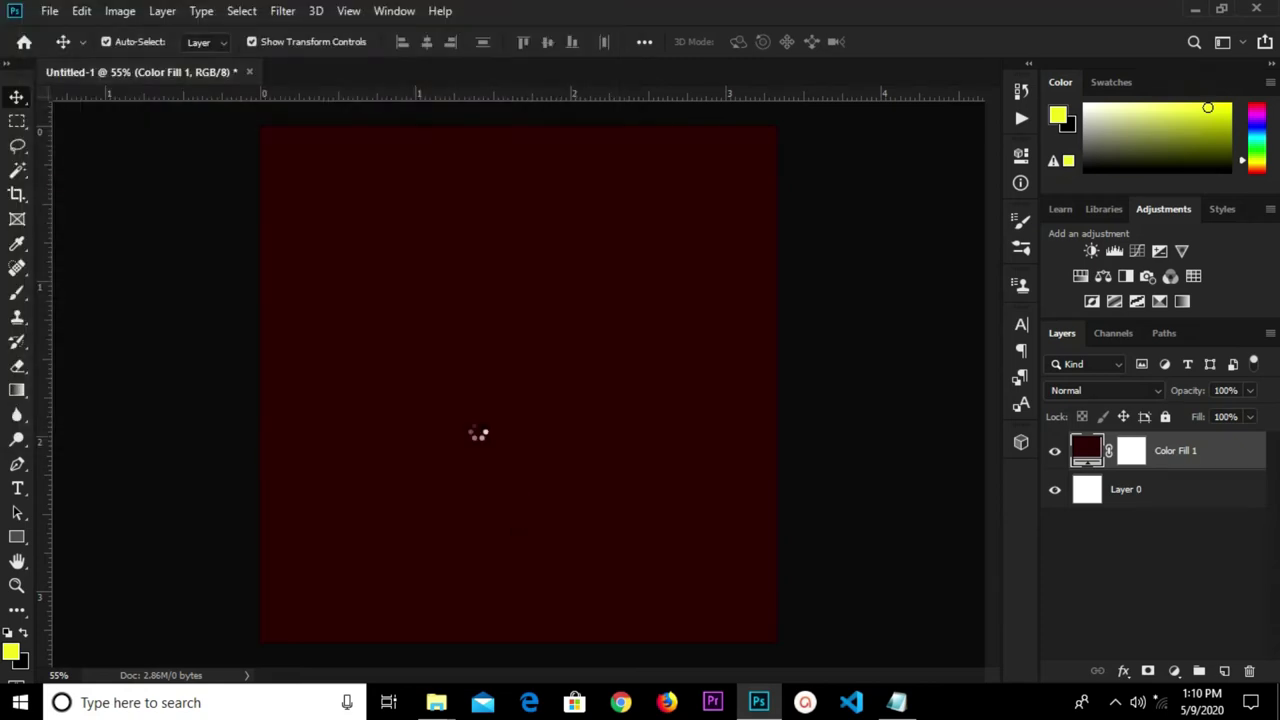
right_click(502, 432)
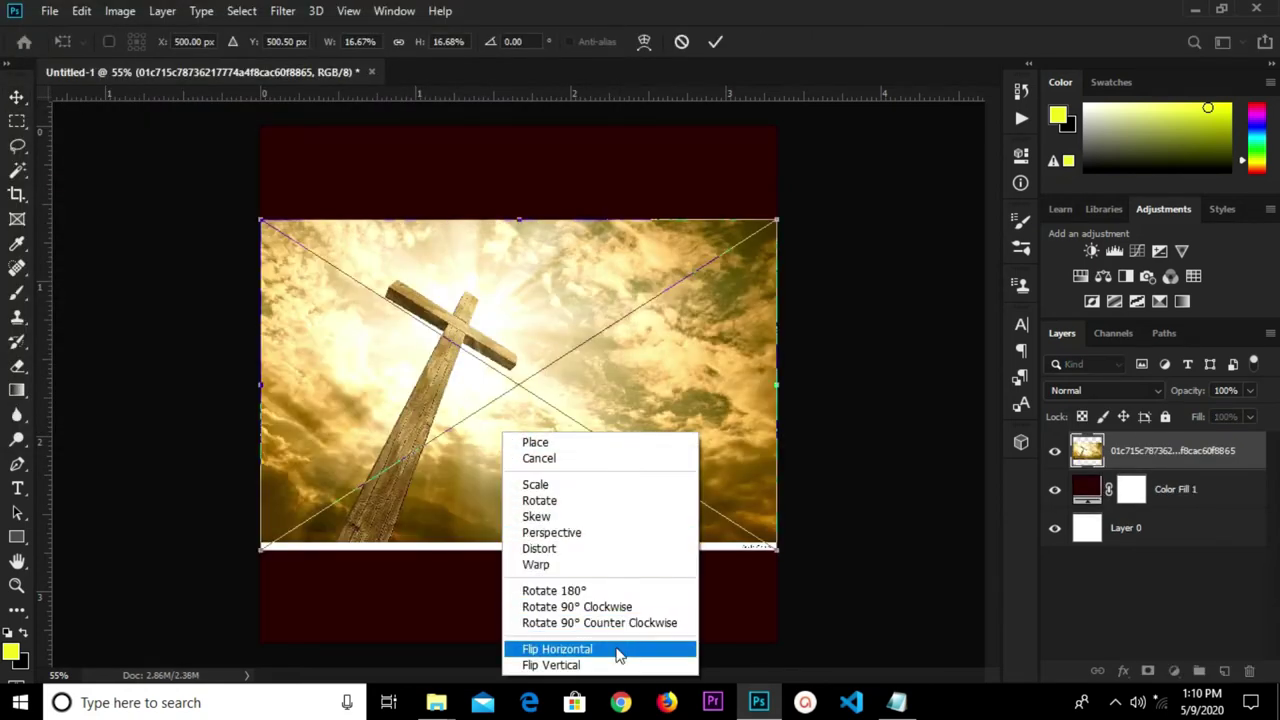
left_click(609, 652)
Scale and position the cross image to cover the canvas, then set it to Multiply
left_click_drag(626, 357, 534, 284)
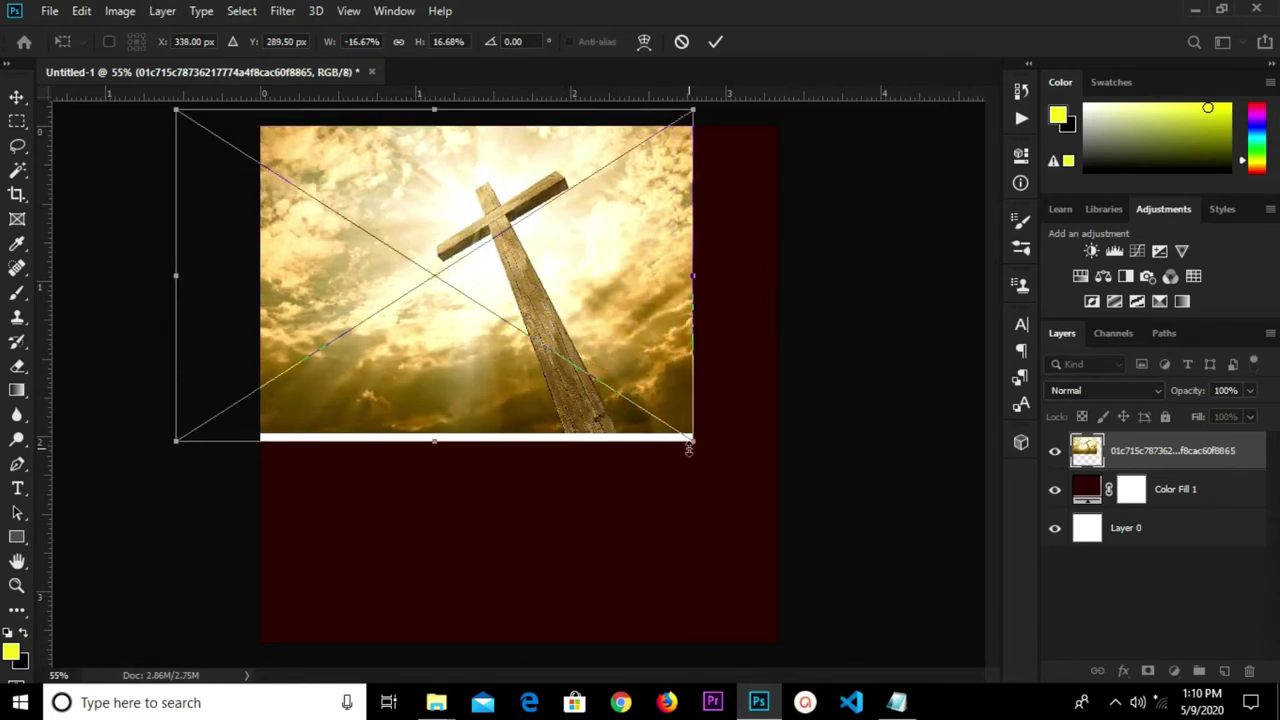
left_click_drag(692, 443, 985, 628)
left_click_drag(580, 432, 490, 423)
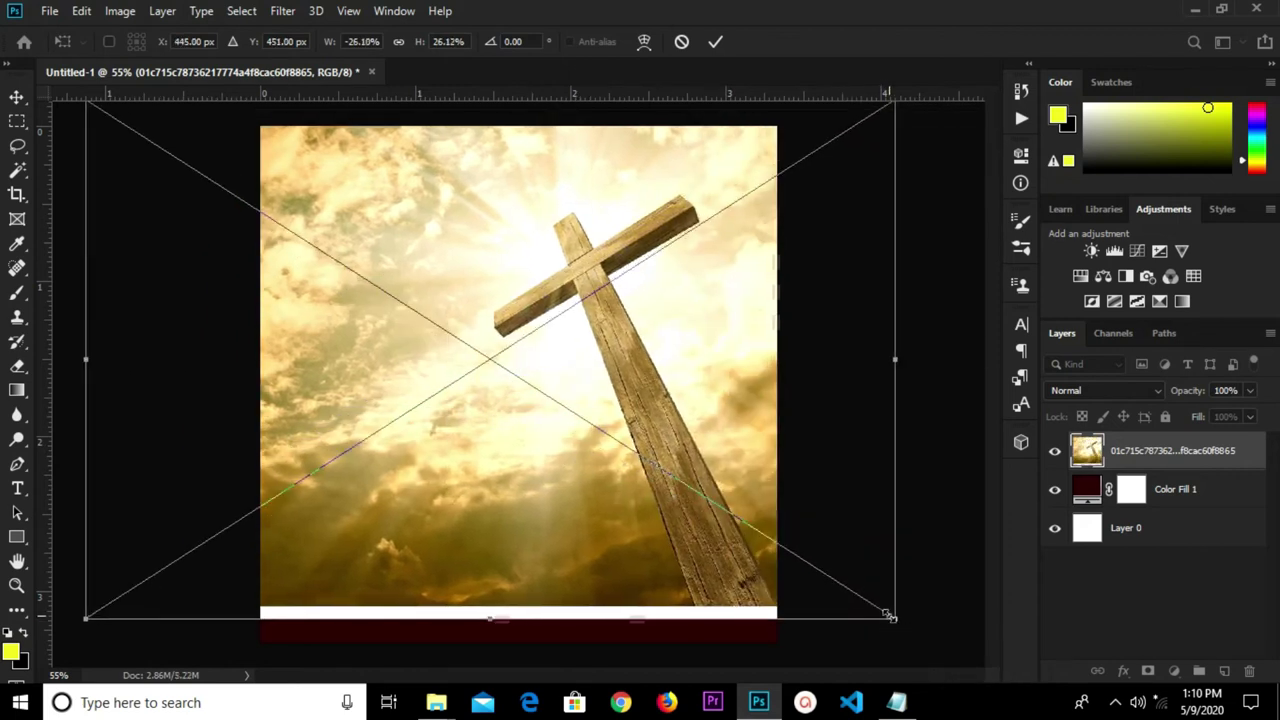
left_click_drag(912, 633, 980, 662)
left_click_drag(597, 540, 552, 534)
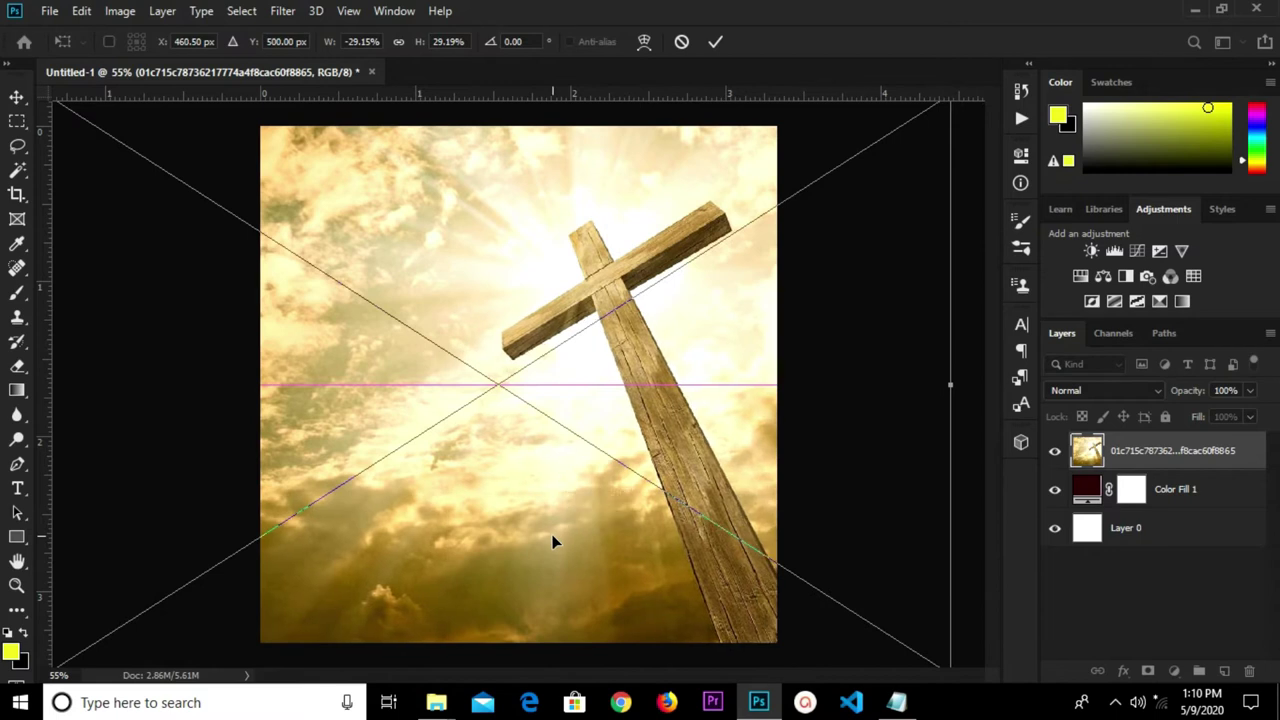
left_click(716, 42)
key("ctrl+0")
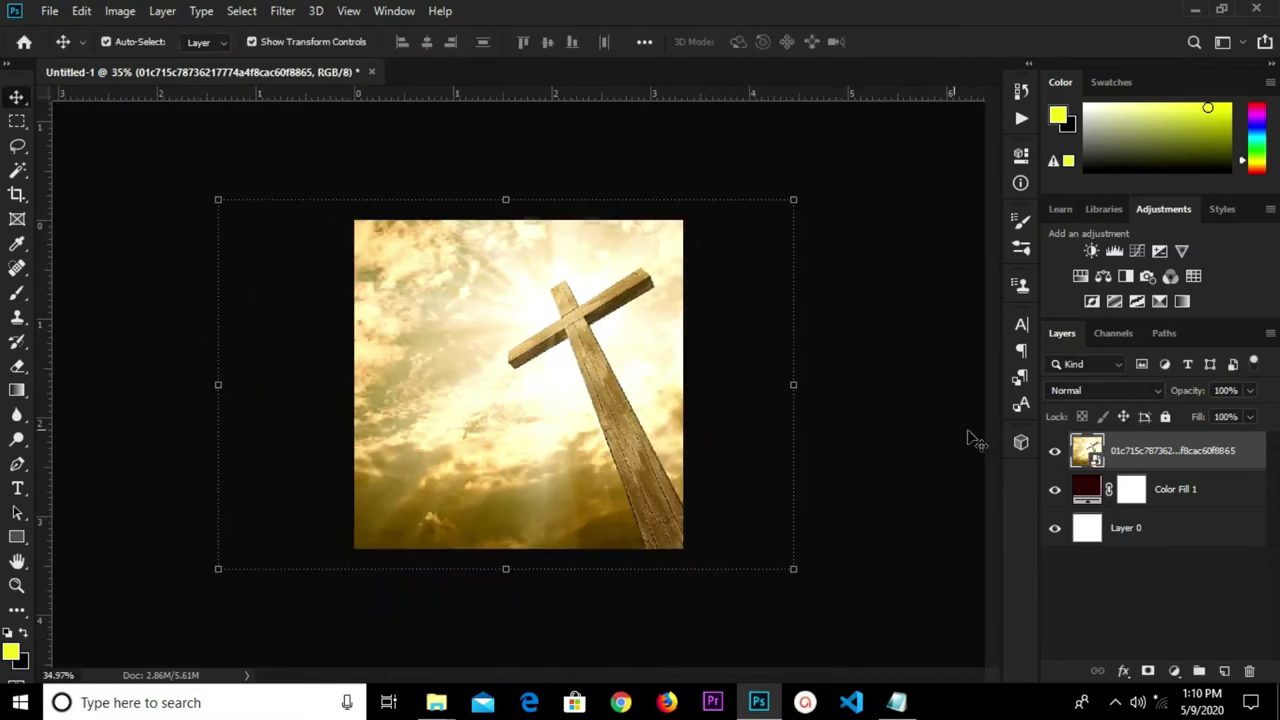
left_click(1120, 397)
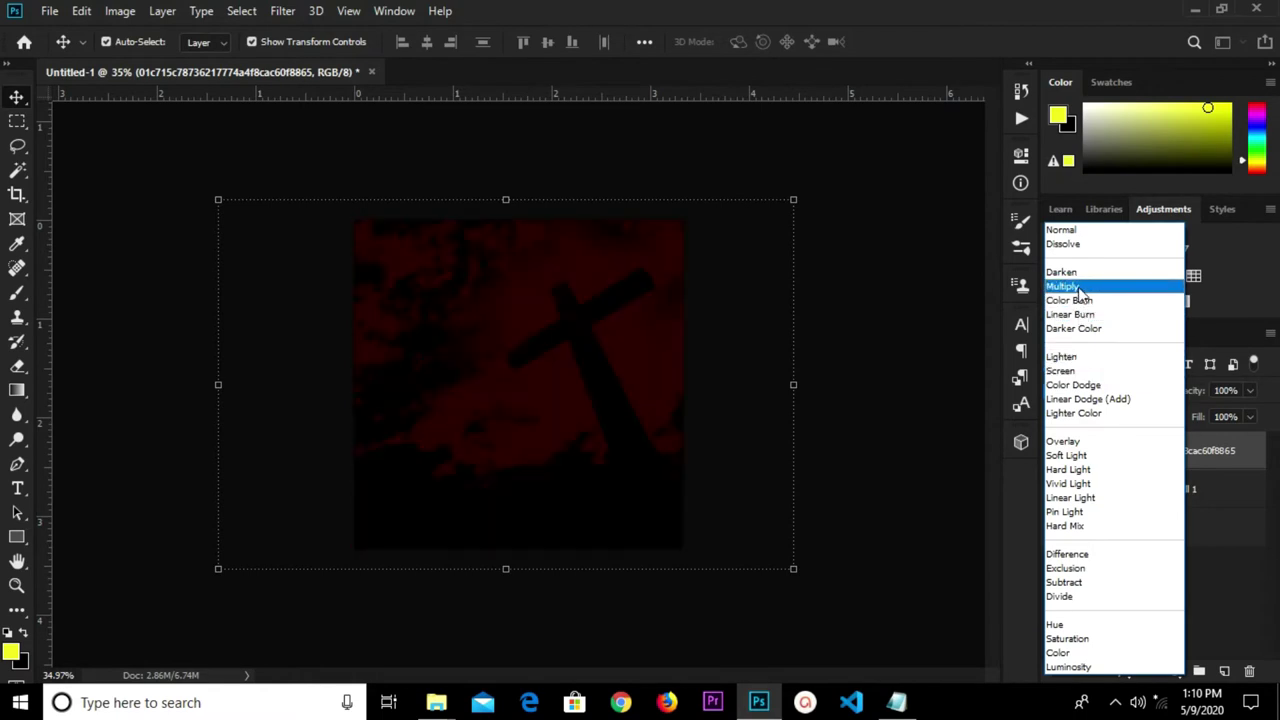
left_click(1062, 286)
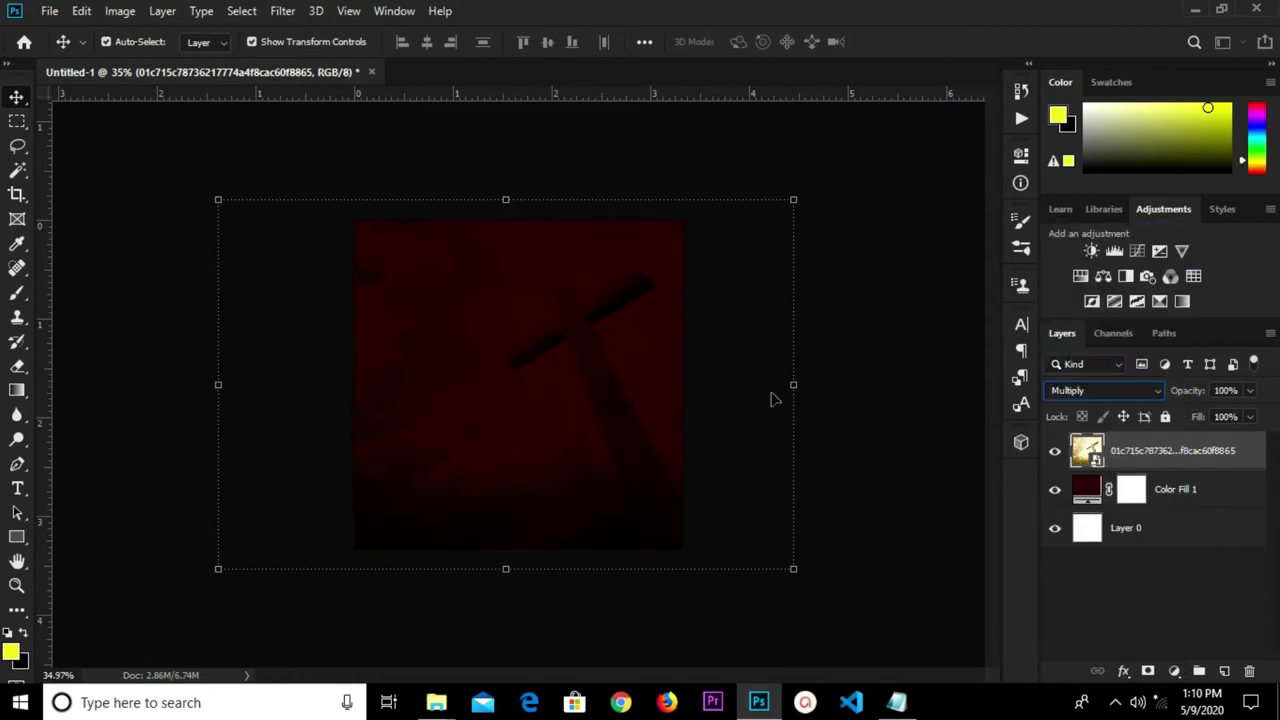
left_click(828, 377)
Add a new empty layer and set the foreground colour to dark magenta #590340
scroll(611, 457, "up", 5)
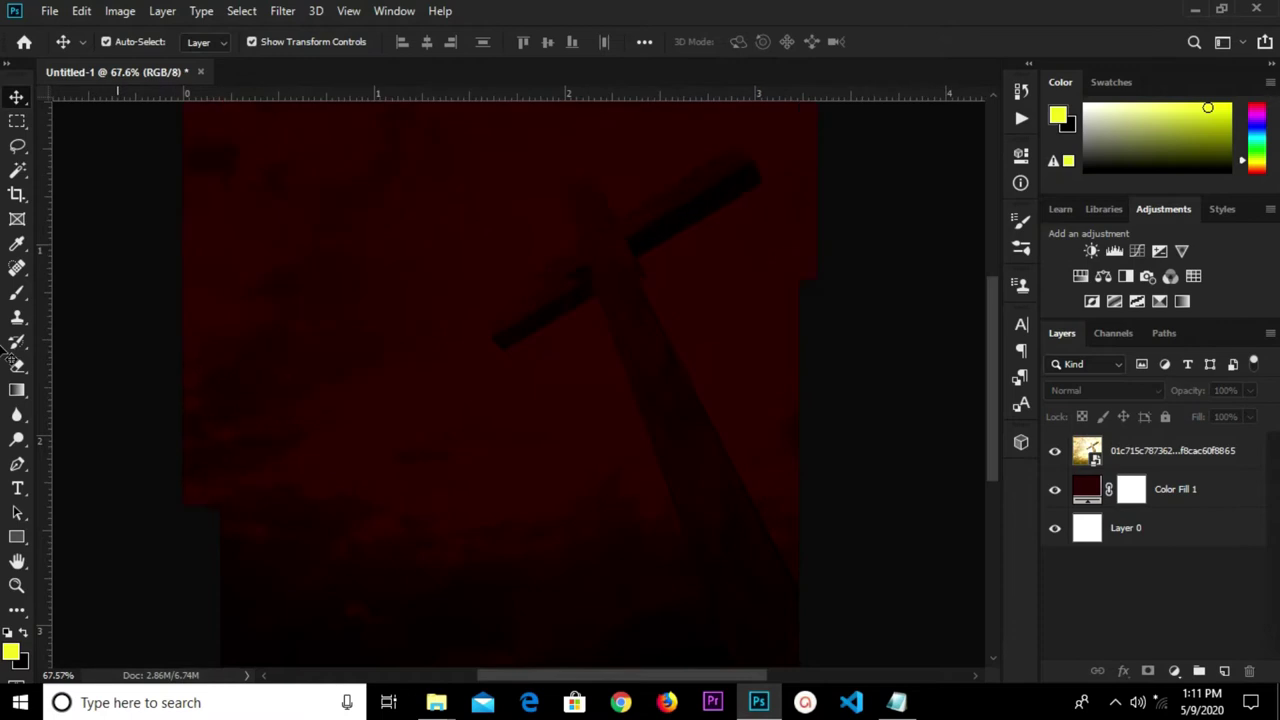
scroll(371, 350, "down", 3)
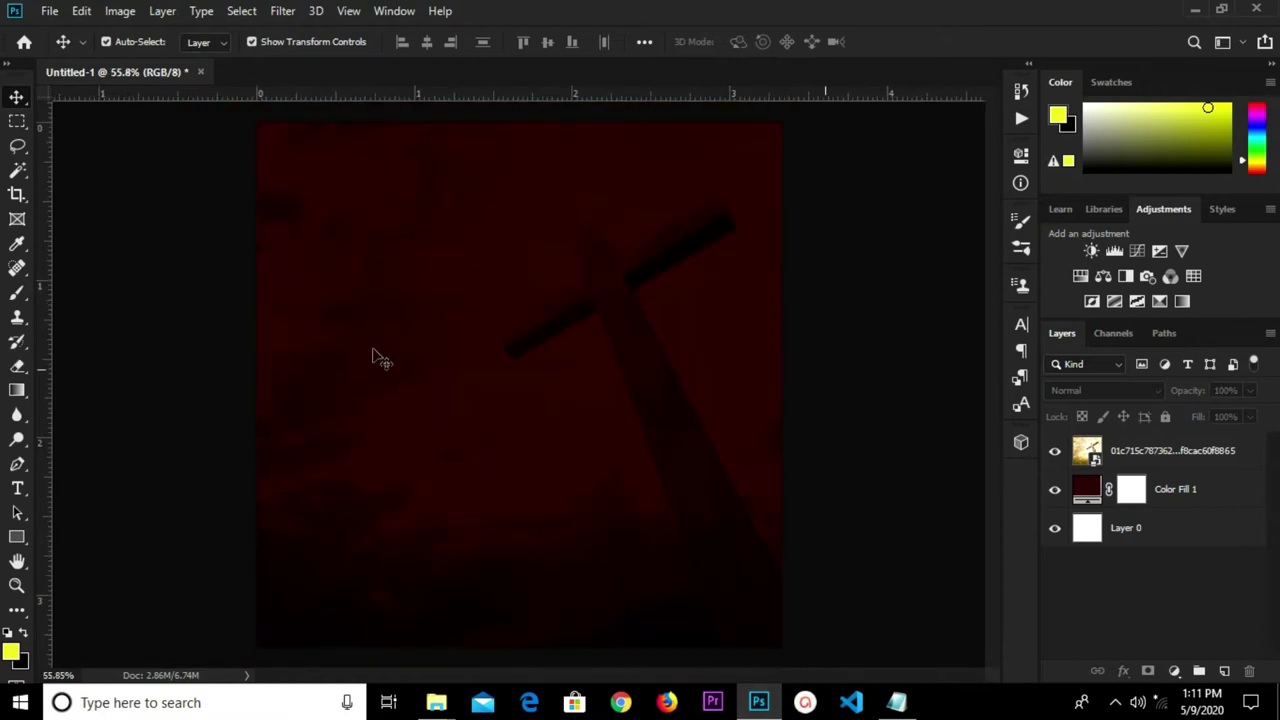
key("b")
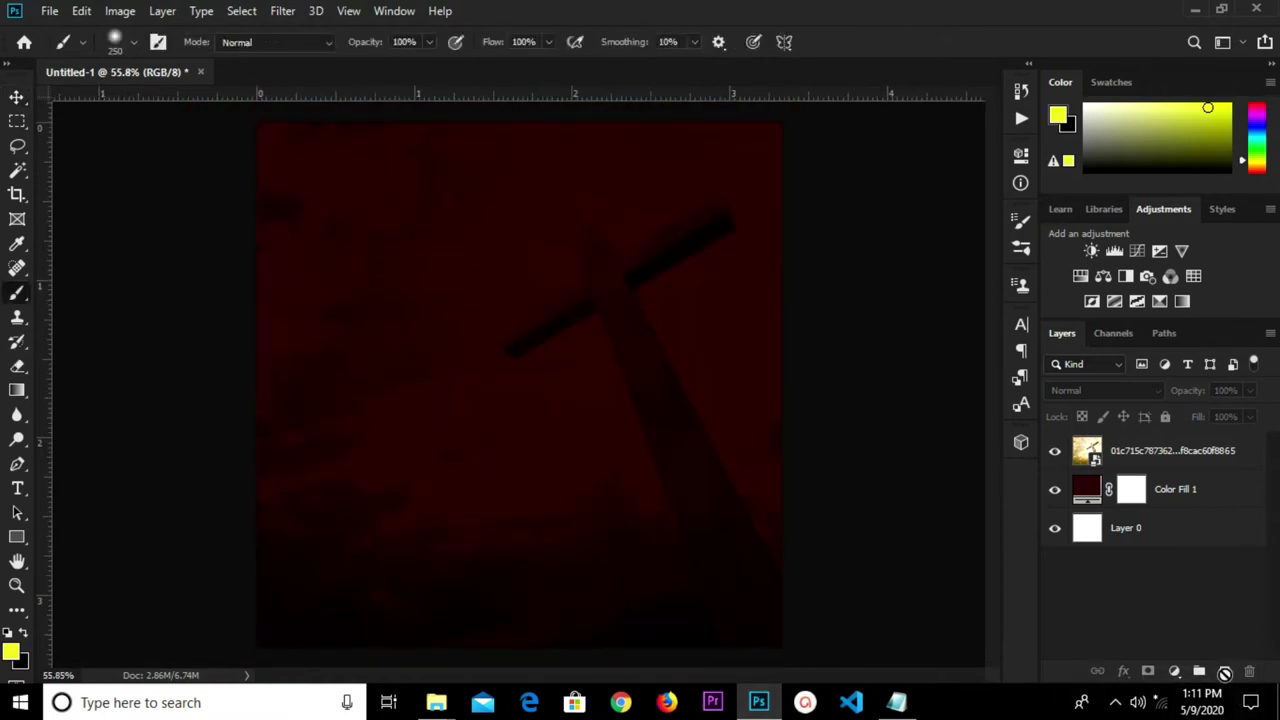
left_click(1224, 671)
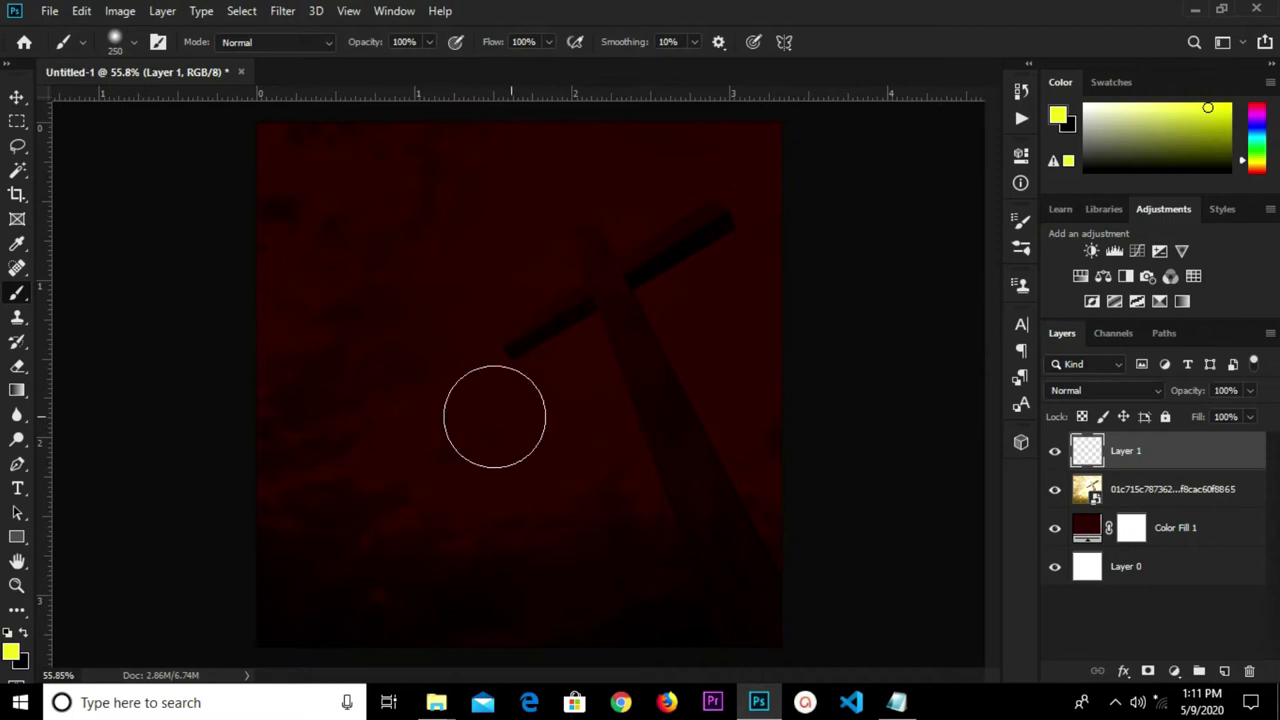
key("i")
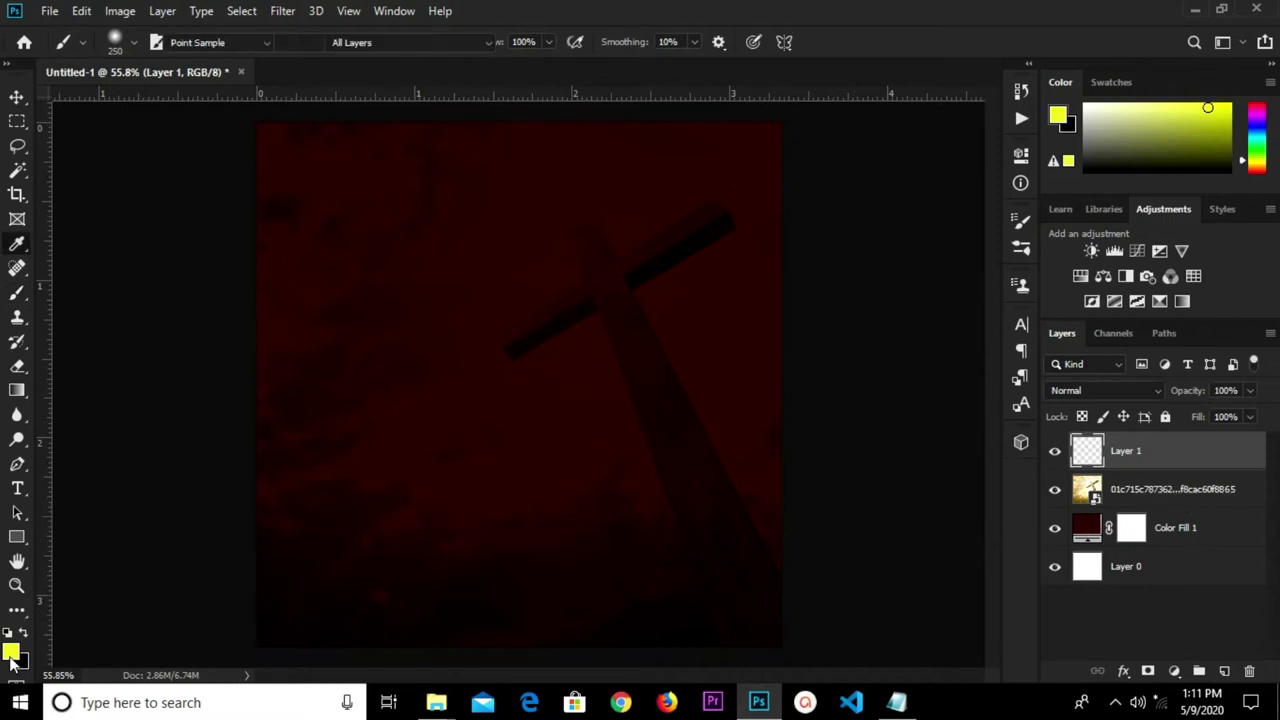
left_click(11, 654)
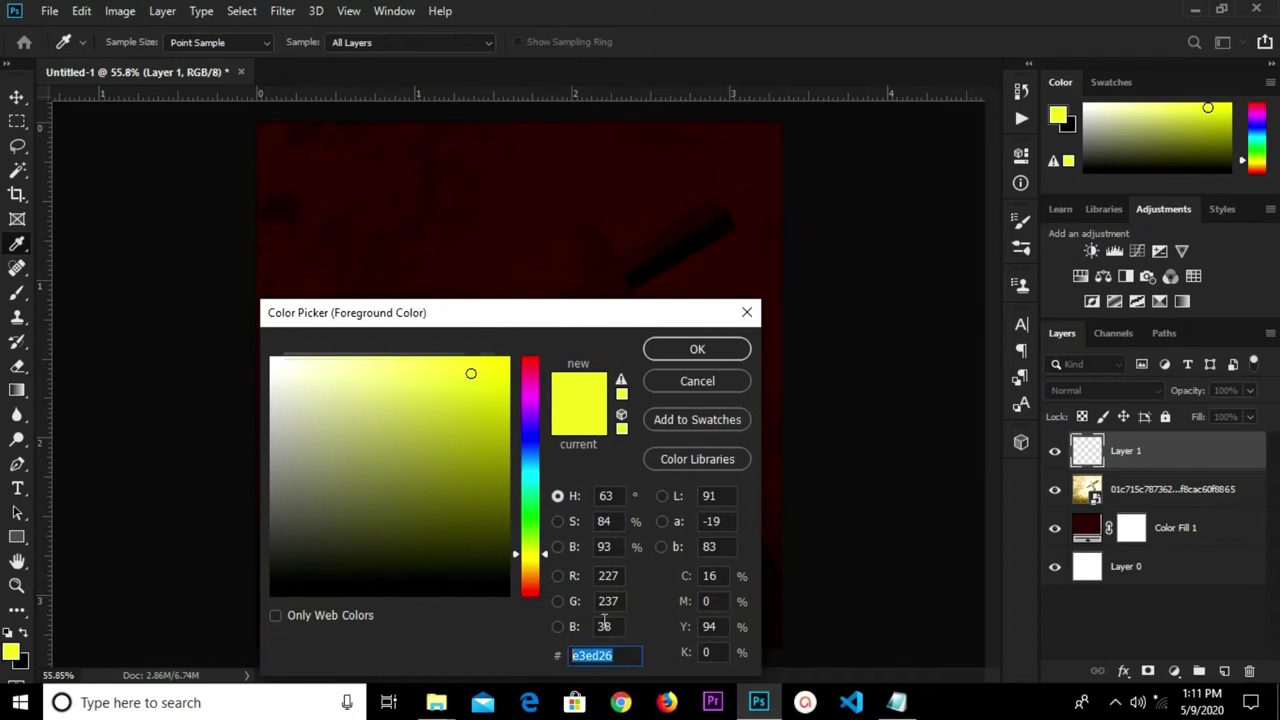
type("590")
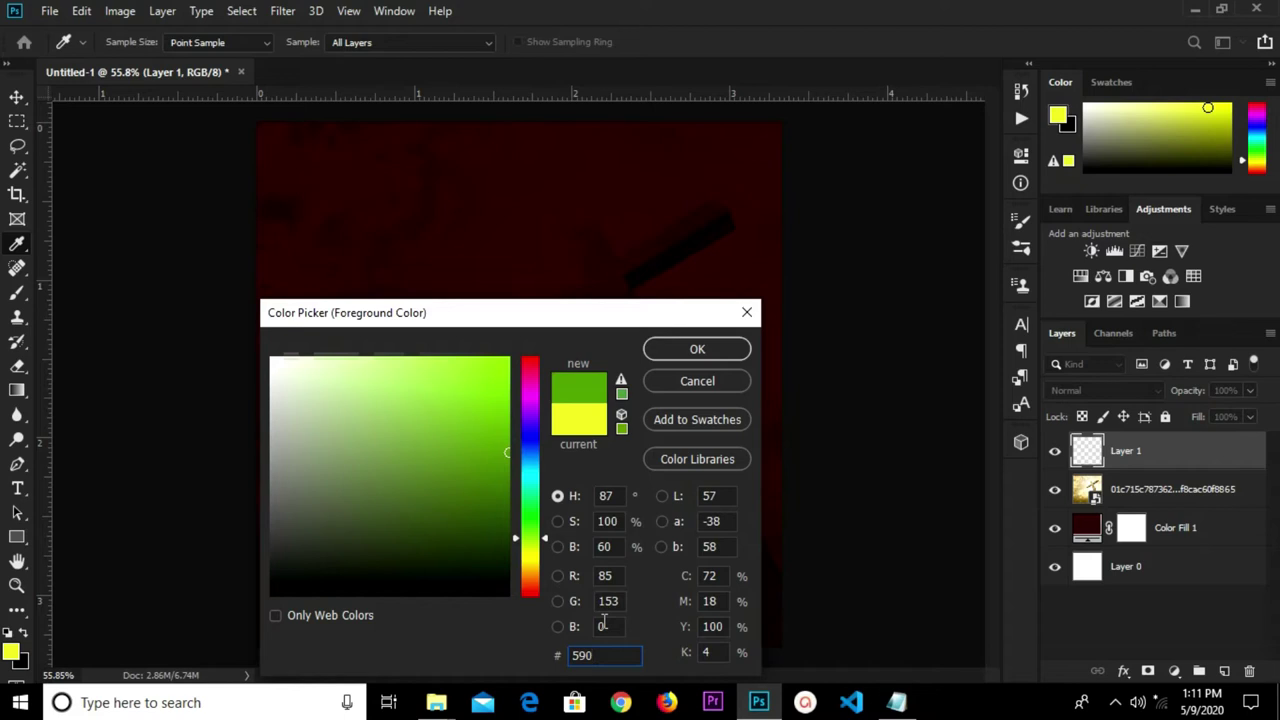
type("340")
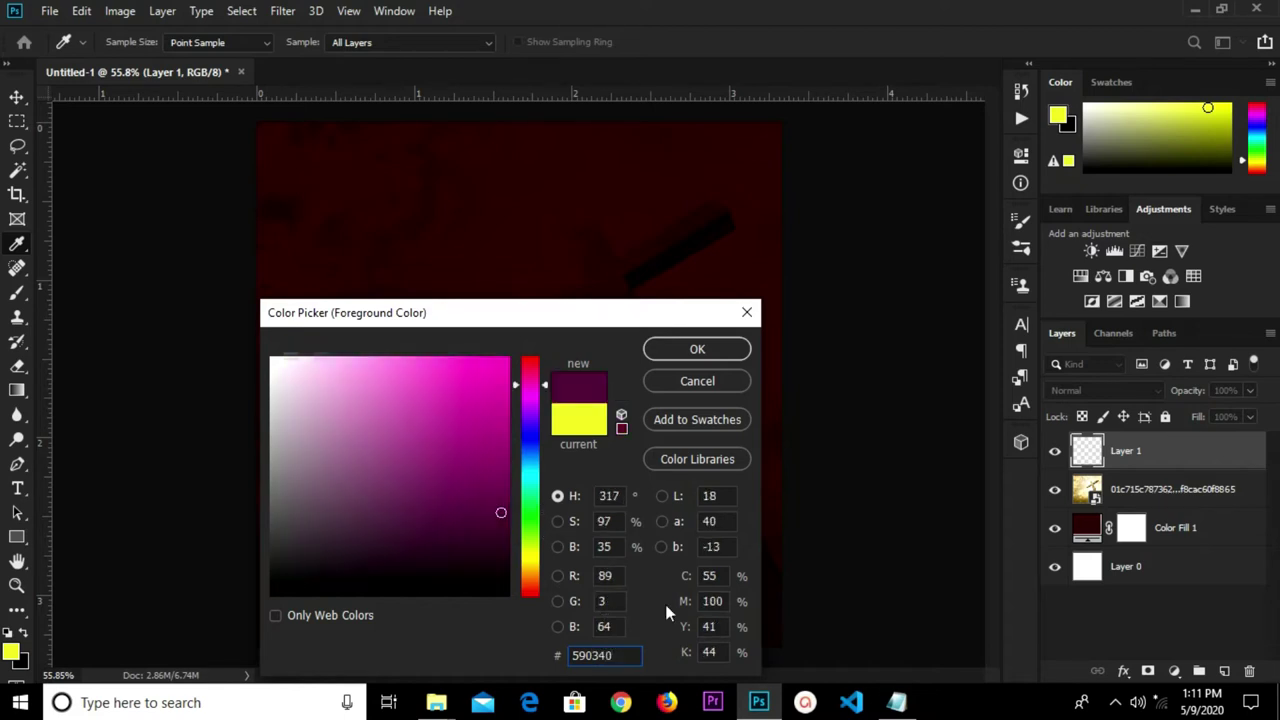
left_click(700, 348)
Paint a soft purple glow at the canvas centre with a 600 px brush
key("b")
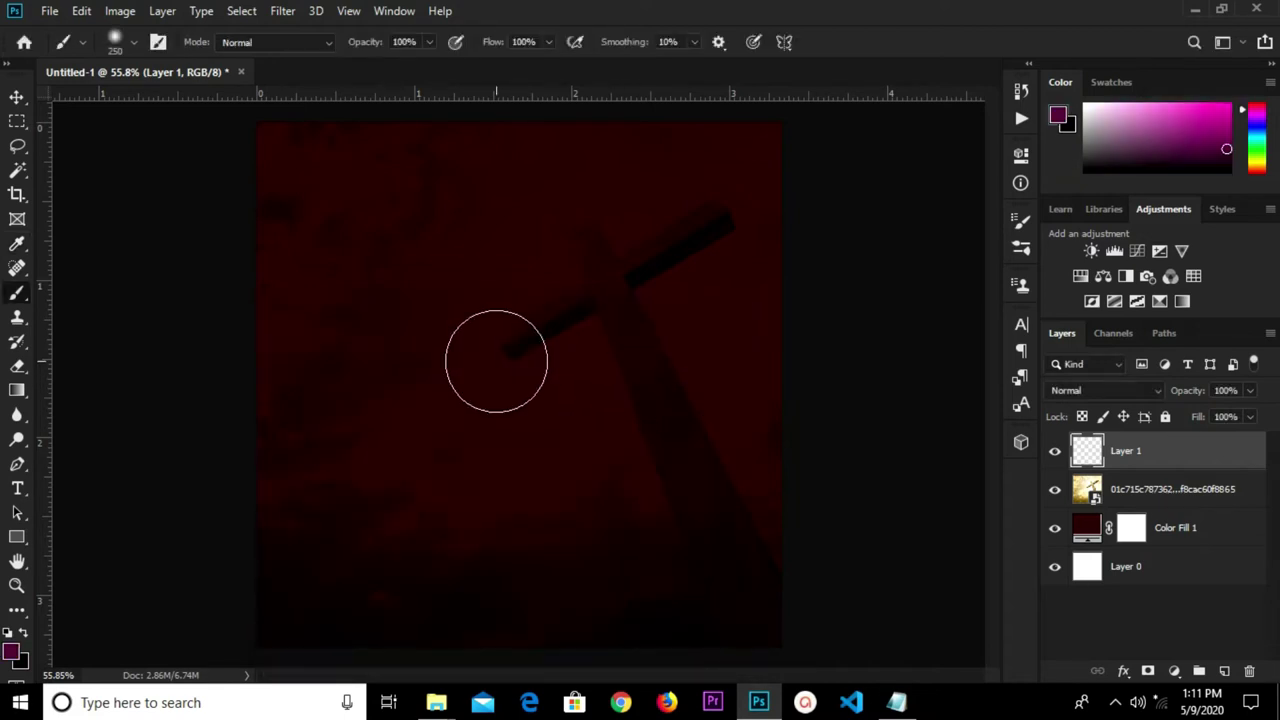
key("v")
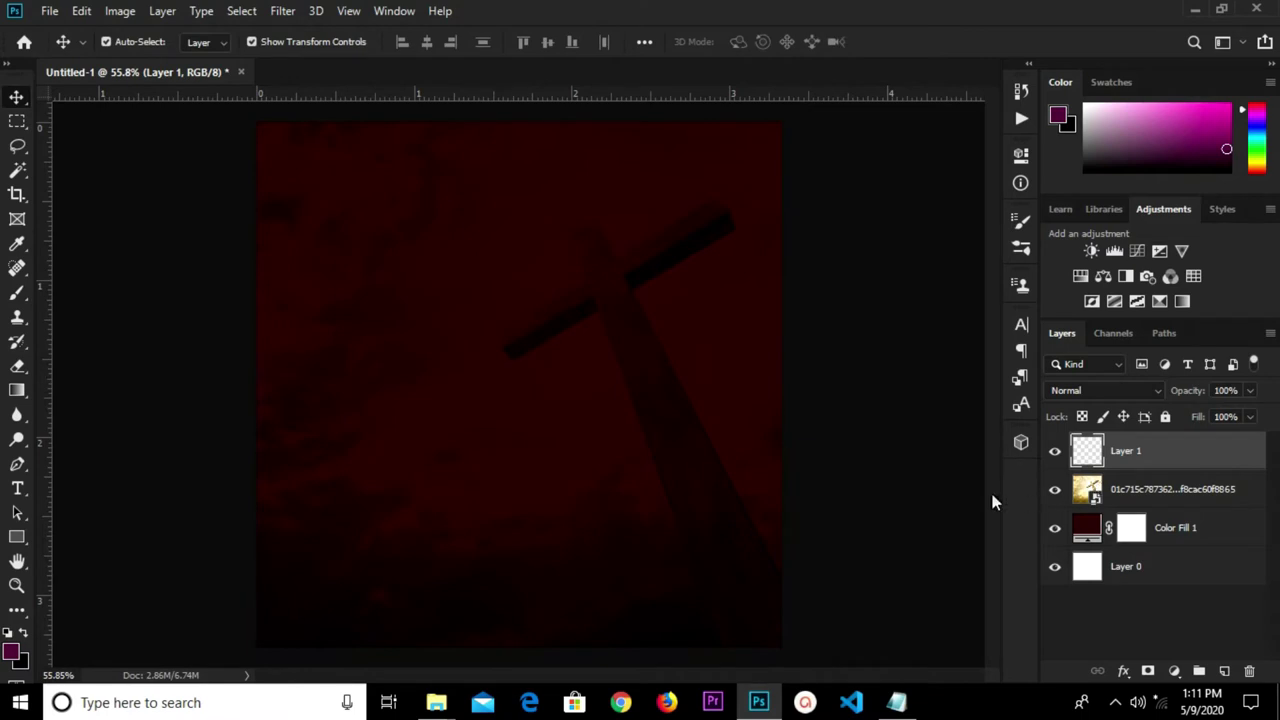
key("b")
key("bracketright")
key("bracketright")
key("bracketright")
key("bracketright")
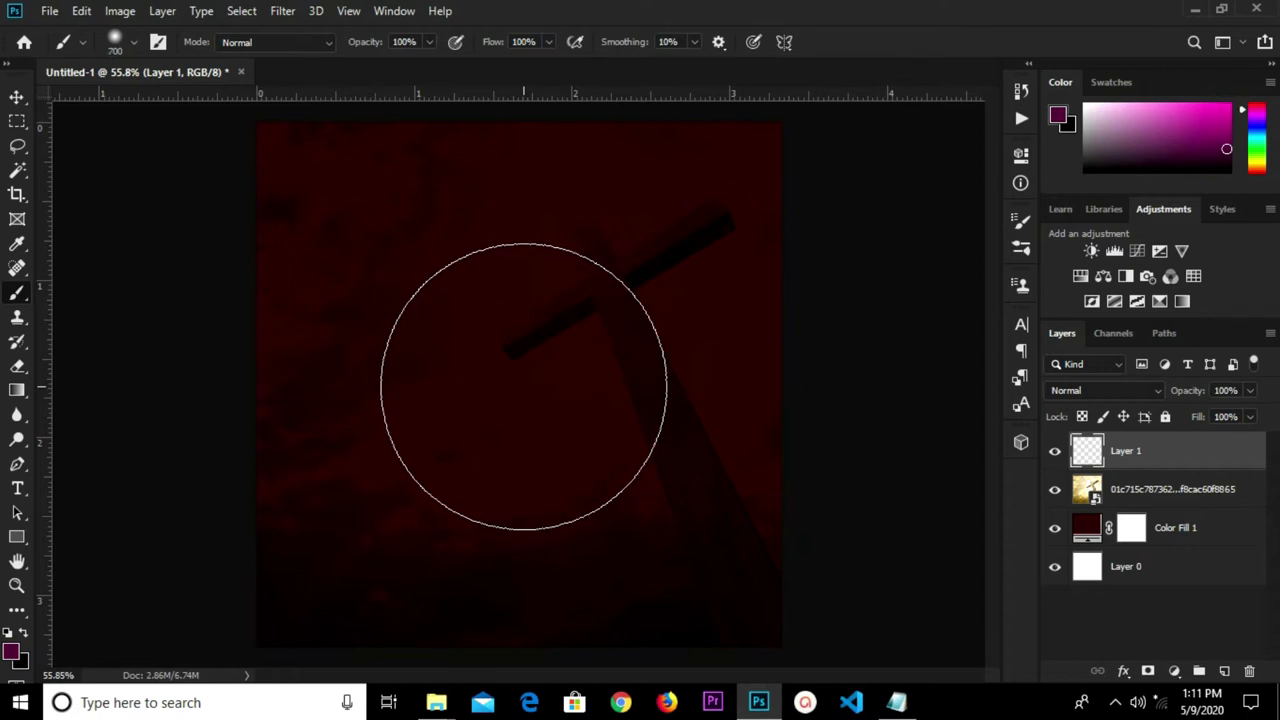
left_click(524, 387)
Set the glow layer's blend mode to Screen
left_click(17, 99)
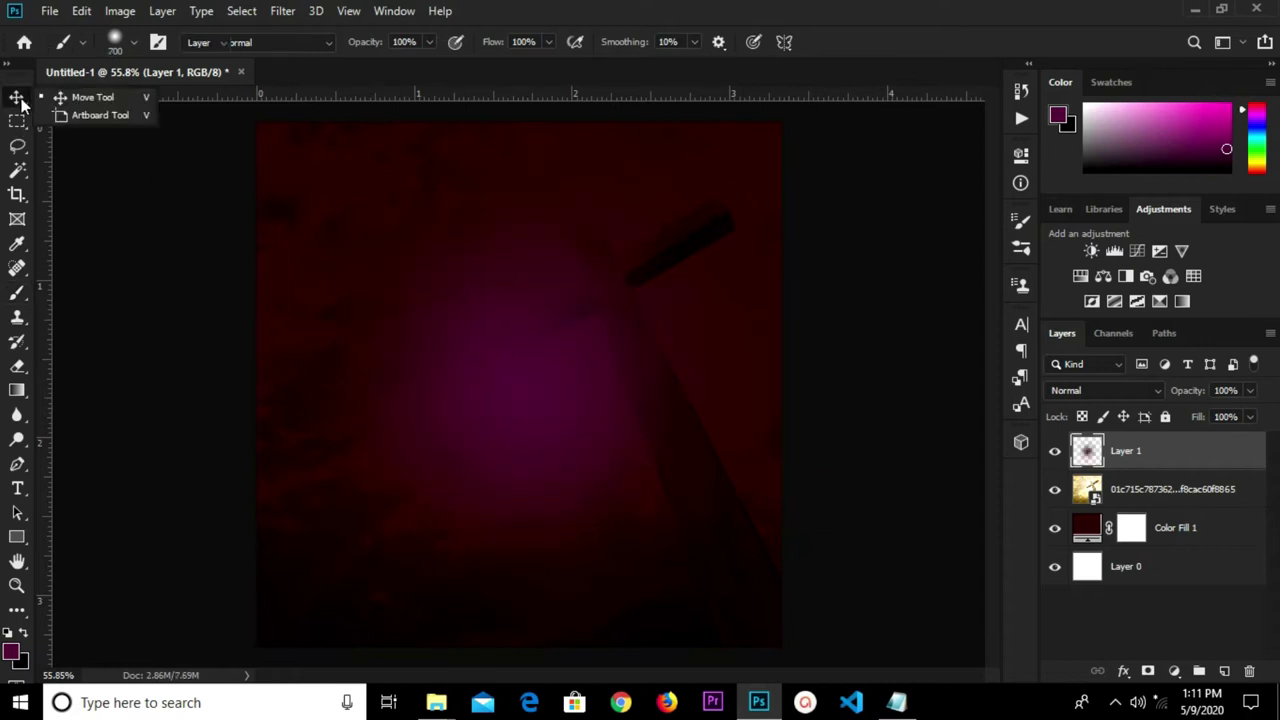
left_click(127, 342)
scroll(384, 381, "down", 1)
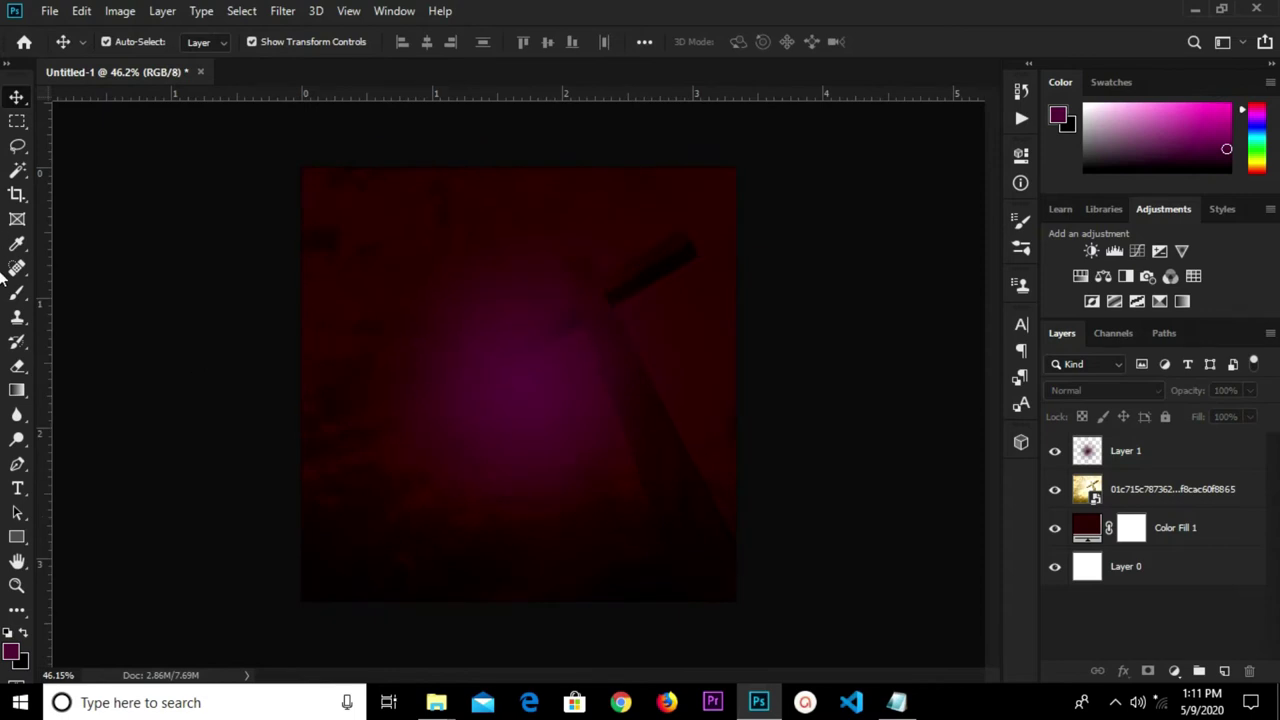
left_click(527, 390)
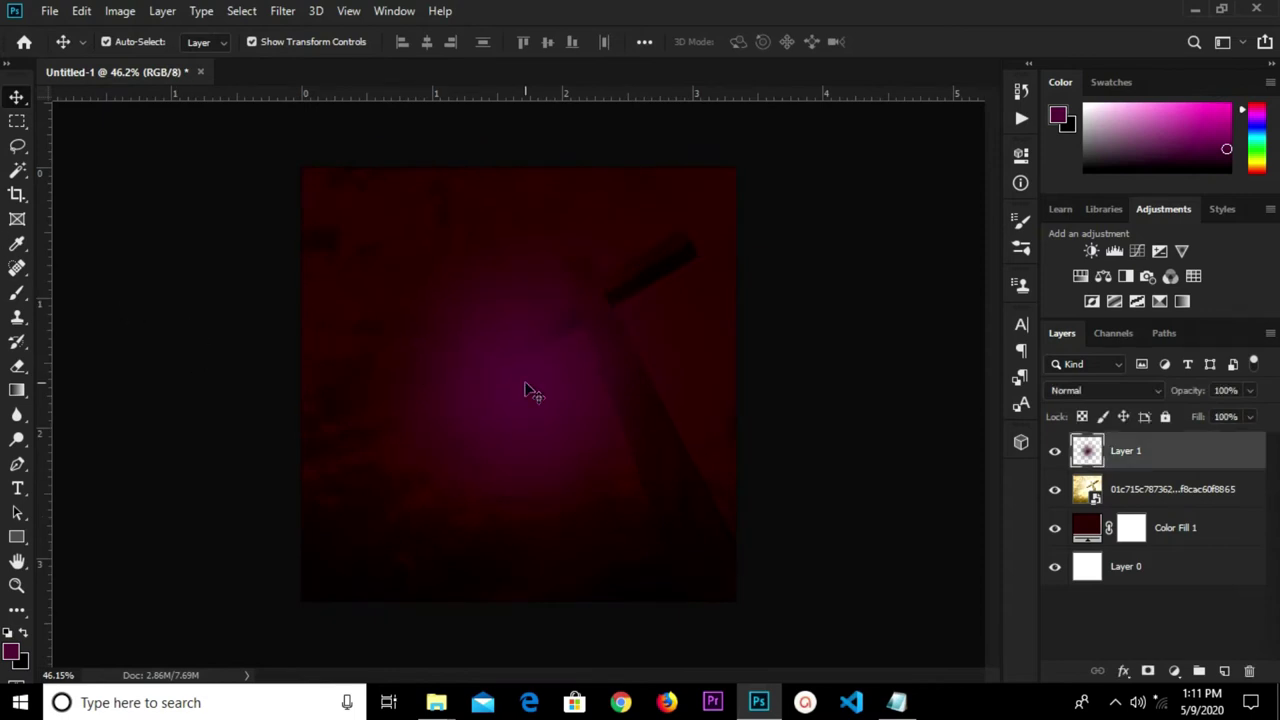
left_click(1106, 392)
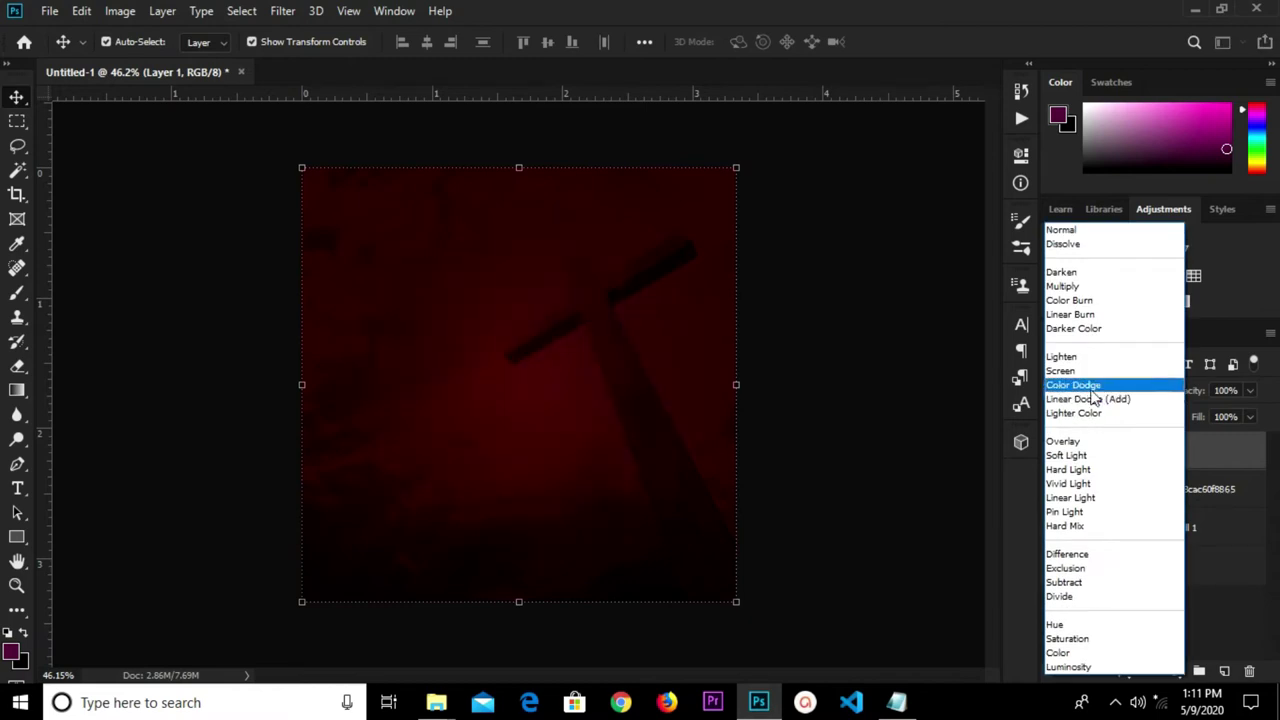
left_click(1080, 373)
left_click(814, 354)
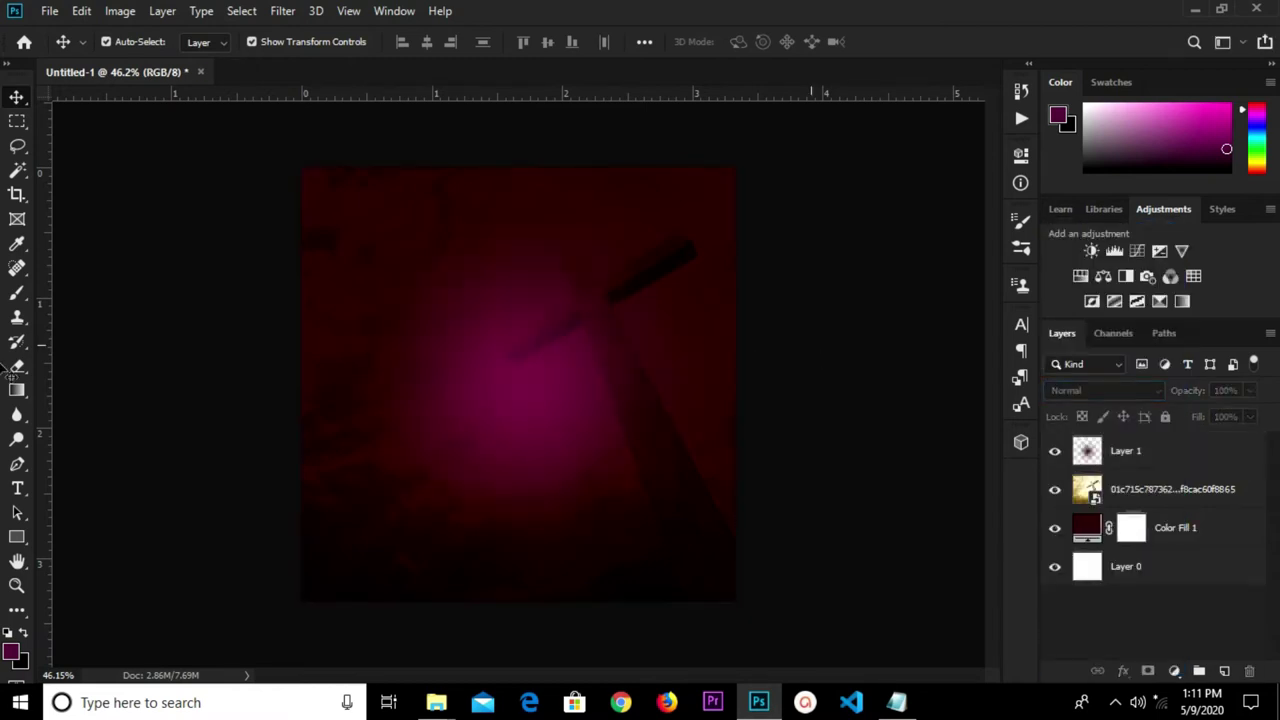
Draw a thin white 5 × 137 px vertical rectangle near the top of the canvas
left_click(16, 538)
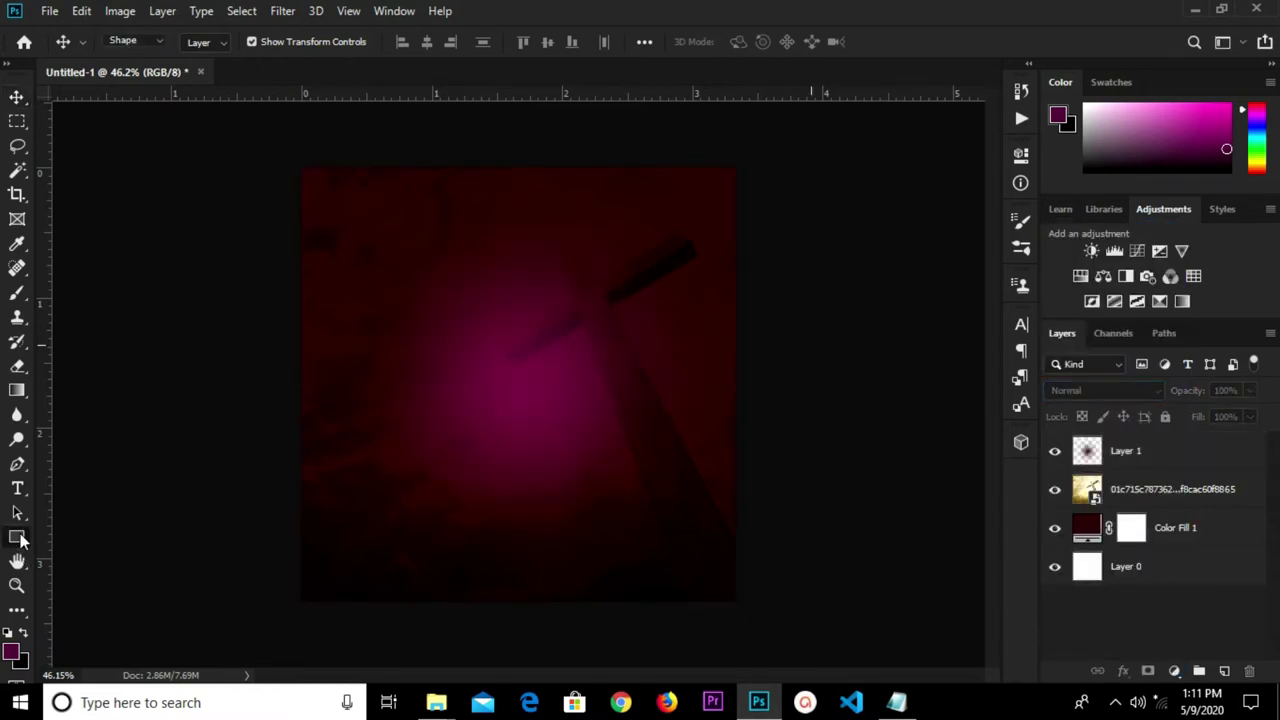
key("ctrl+plus")
left_click_drag(454, 154, 454, 226)
left_click(754, 266)
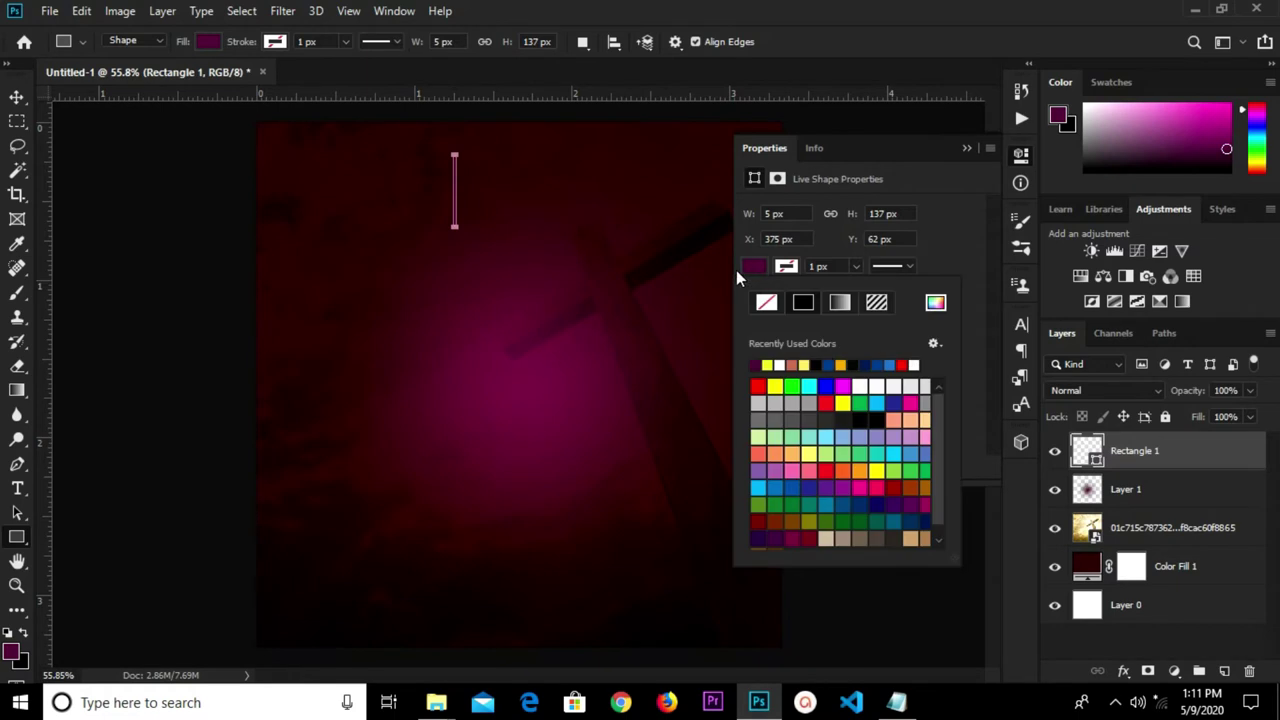
left_click(779, 364)
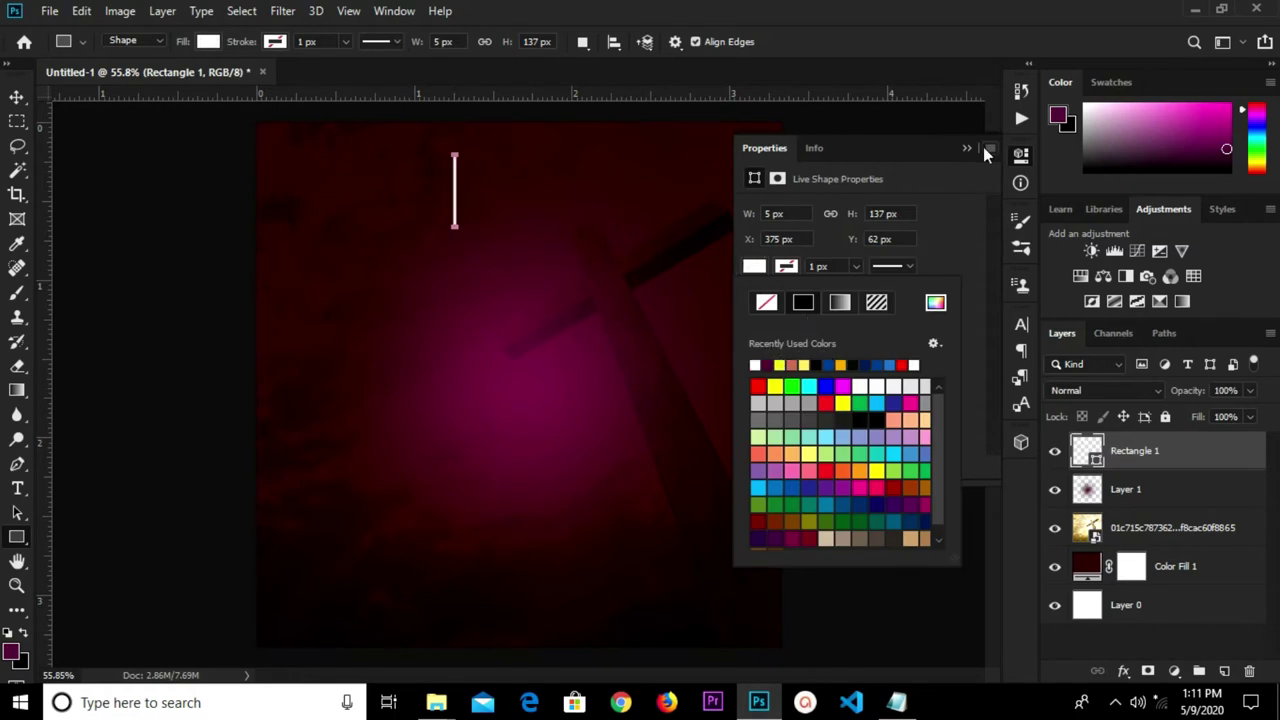
left_click(968, 147)
left_click(968, 147)
left_click(17, 97)
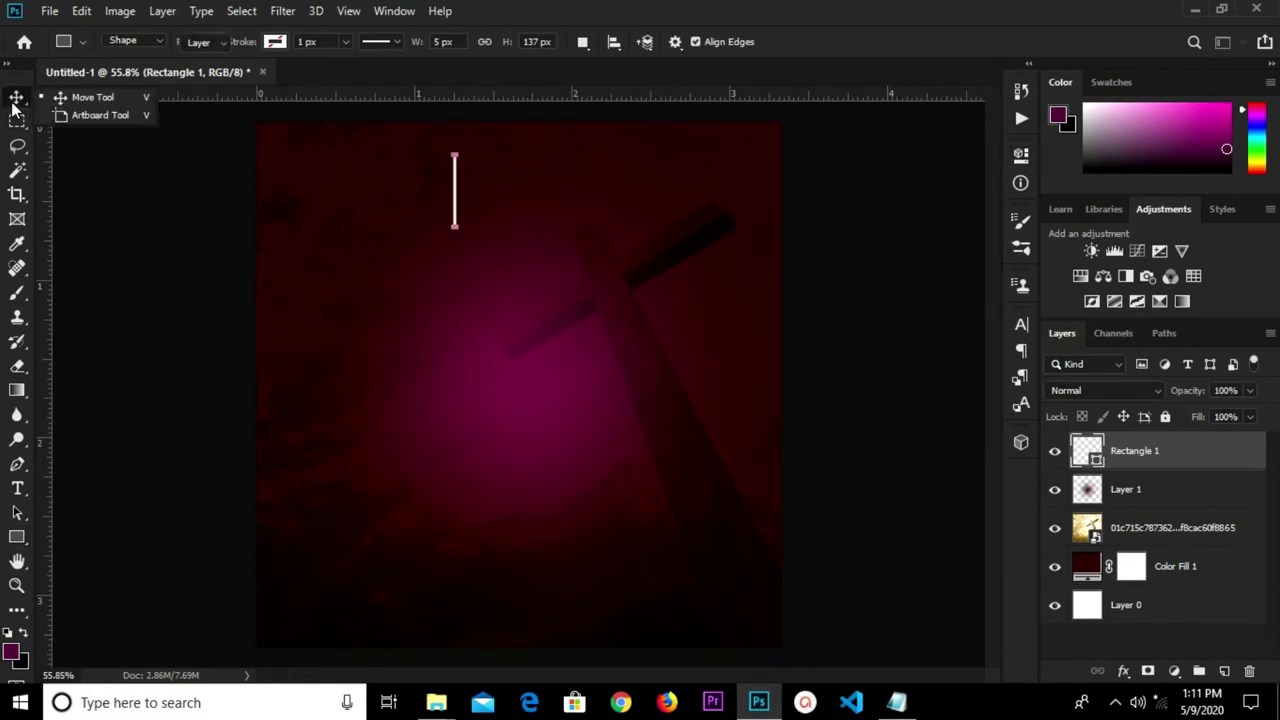
left_click(877, 428)
Copy the church name from the first line of the Notepad event notes
mouse_move(897, 702)
left_click(896, 635)
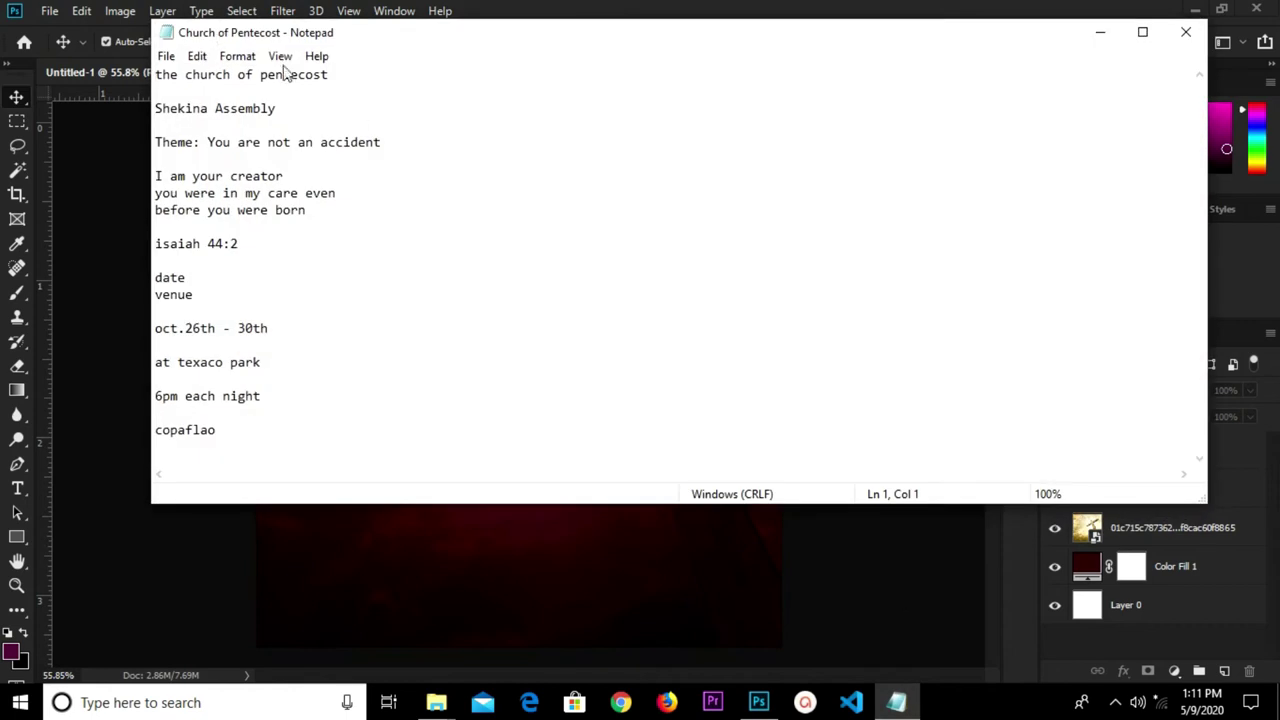
left_click_drag(320, 75, 163, 83)
right_click(175, 78)
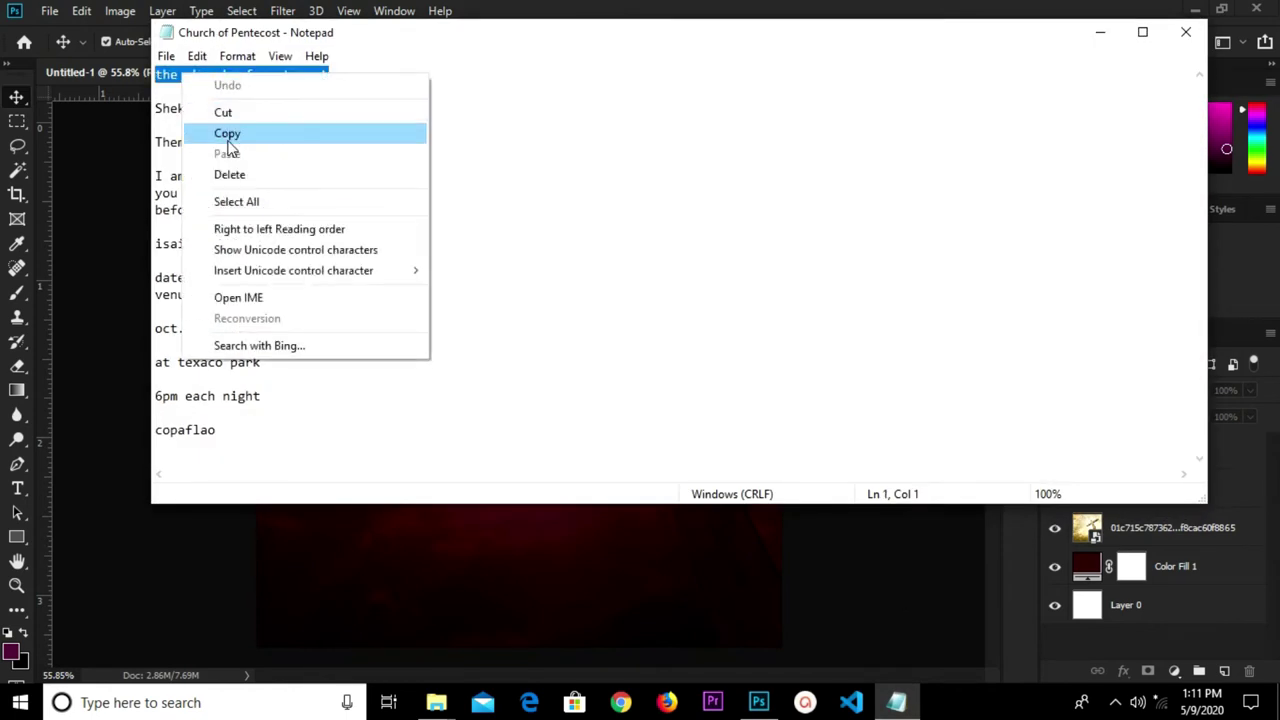
left_click(229, 132)
left_click(84, 183)
Paste 'THE CHURCH OF PENTECOST' as a new white (#ffffff) text layer near the top
scroll(540, 240, "up", 1)
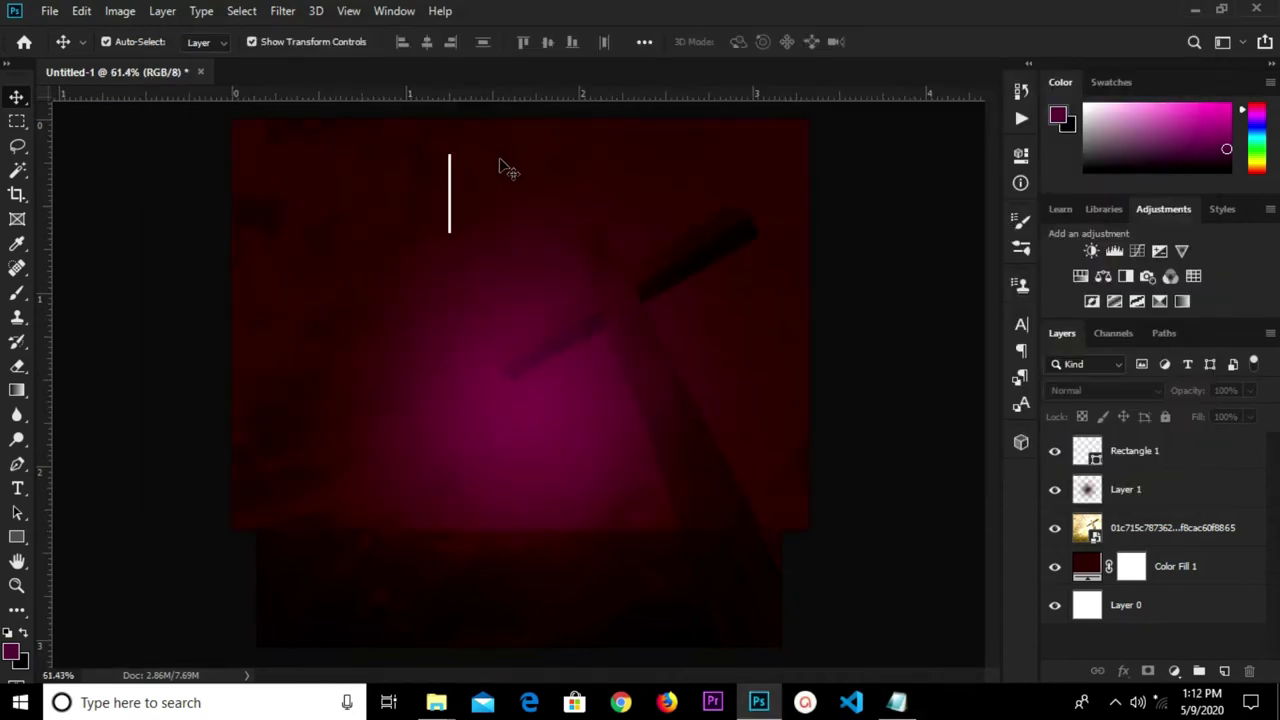
left_click(18, 490)
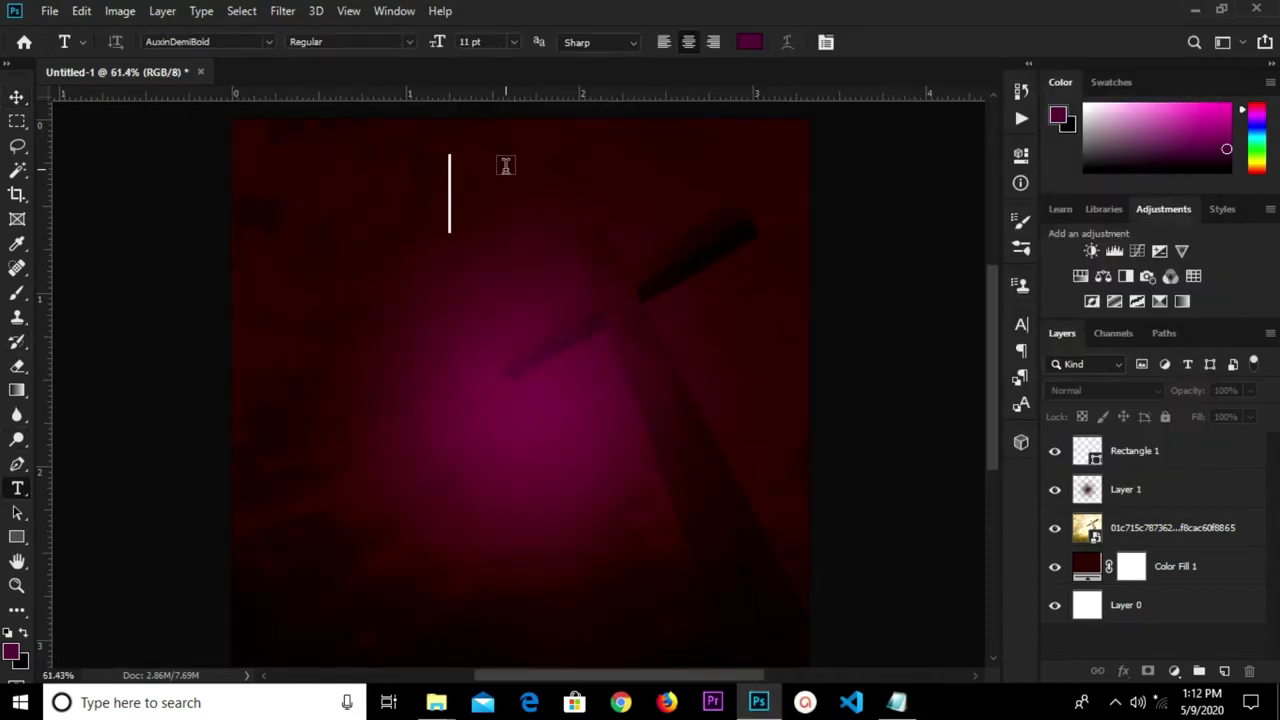
left_click(505, 165)
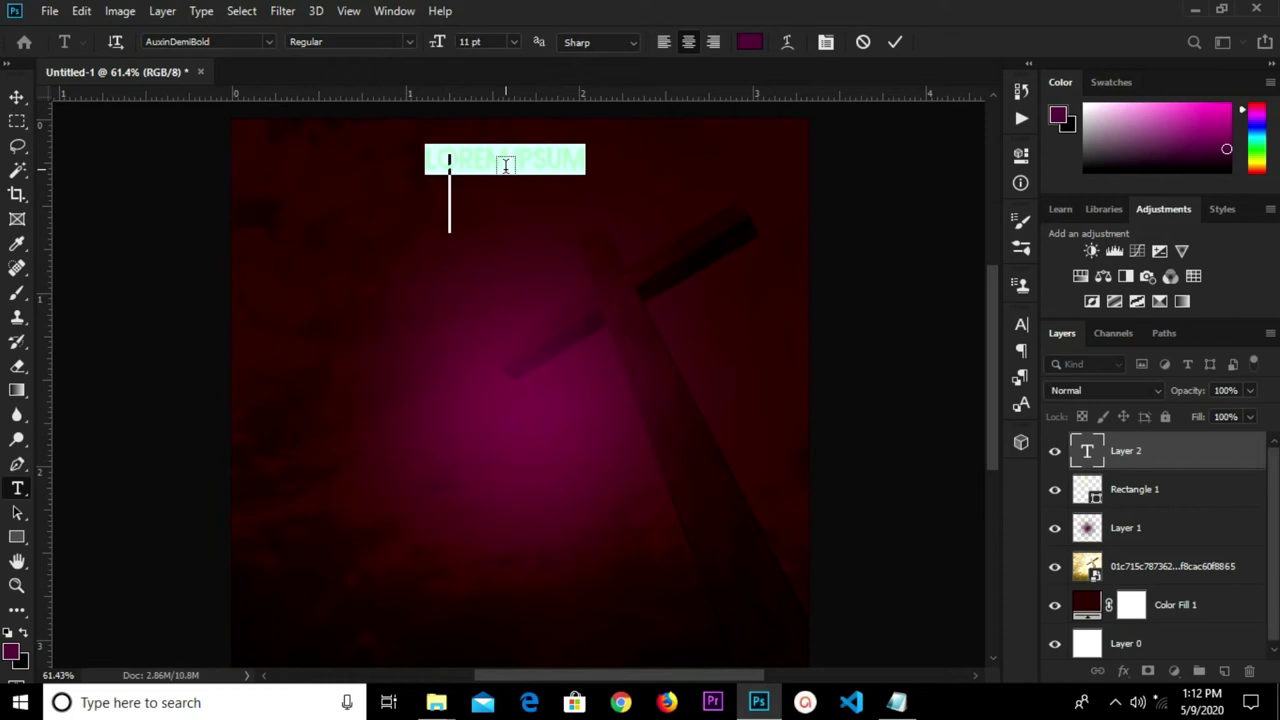
key("ctrl+v")
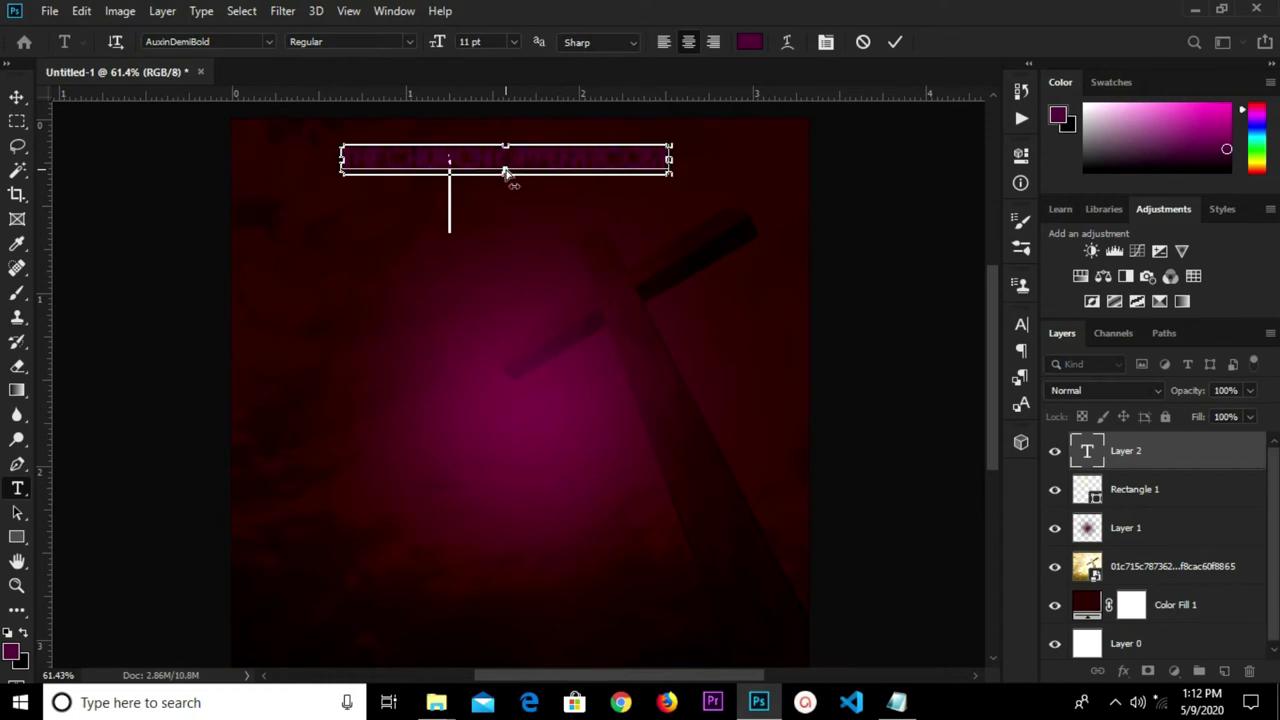
left_click(749, 41)
type("ffffff")
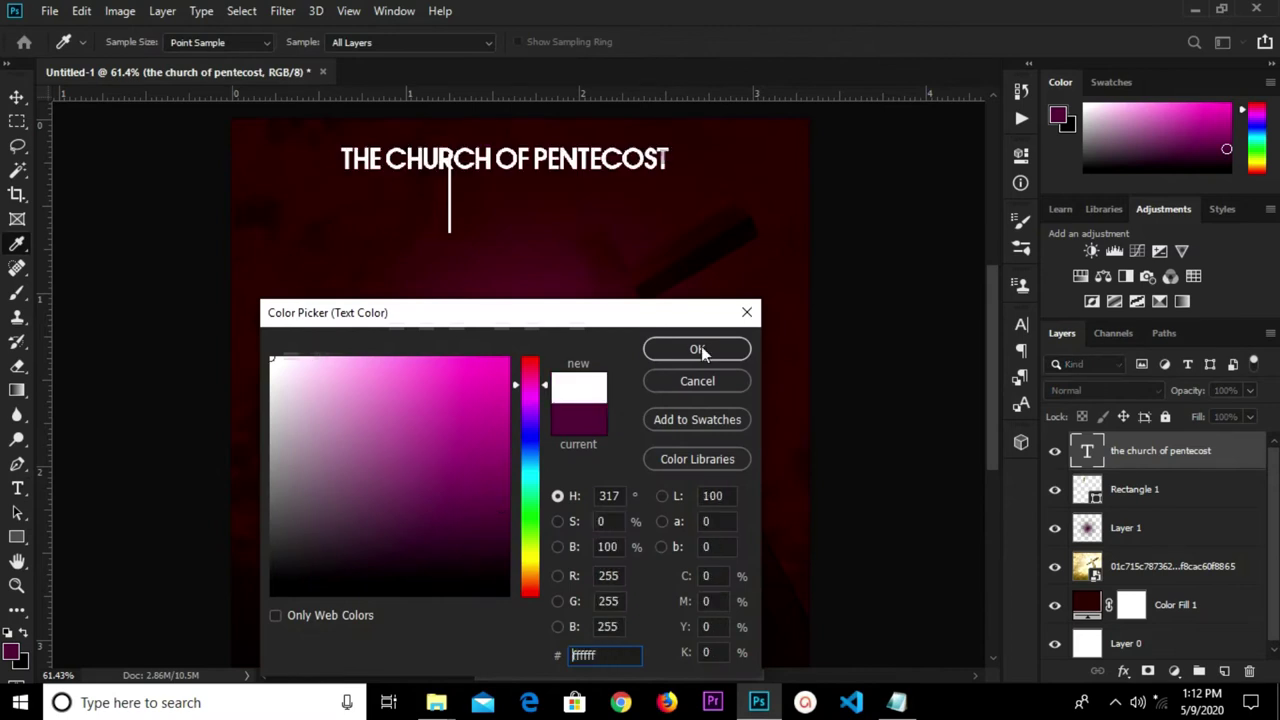
left_click(697, 348)
Move the title right and below the bar, and select its font name in the Character panel
left_click(15, 97)
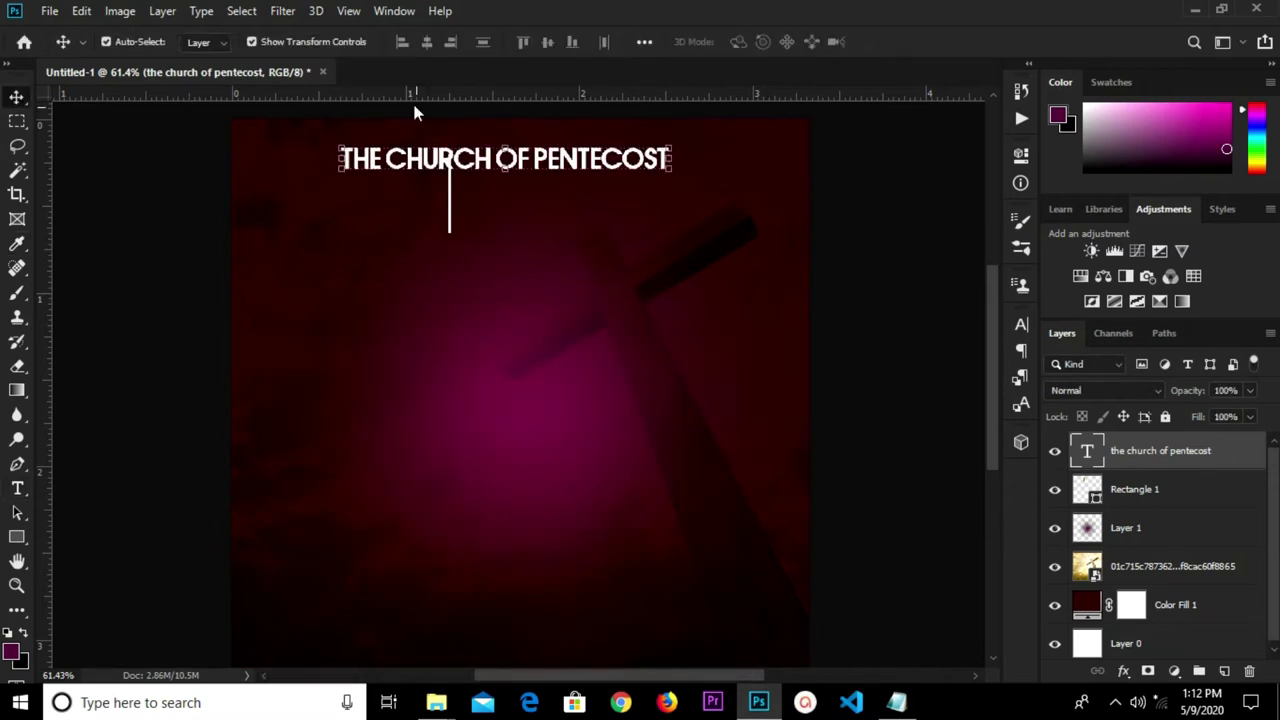
left_click_drag(509, 172, 604, 243)
left_click(900, 45)
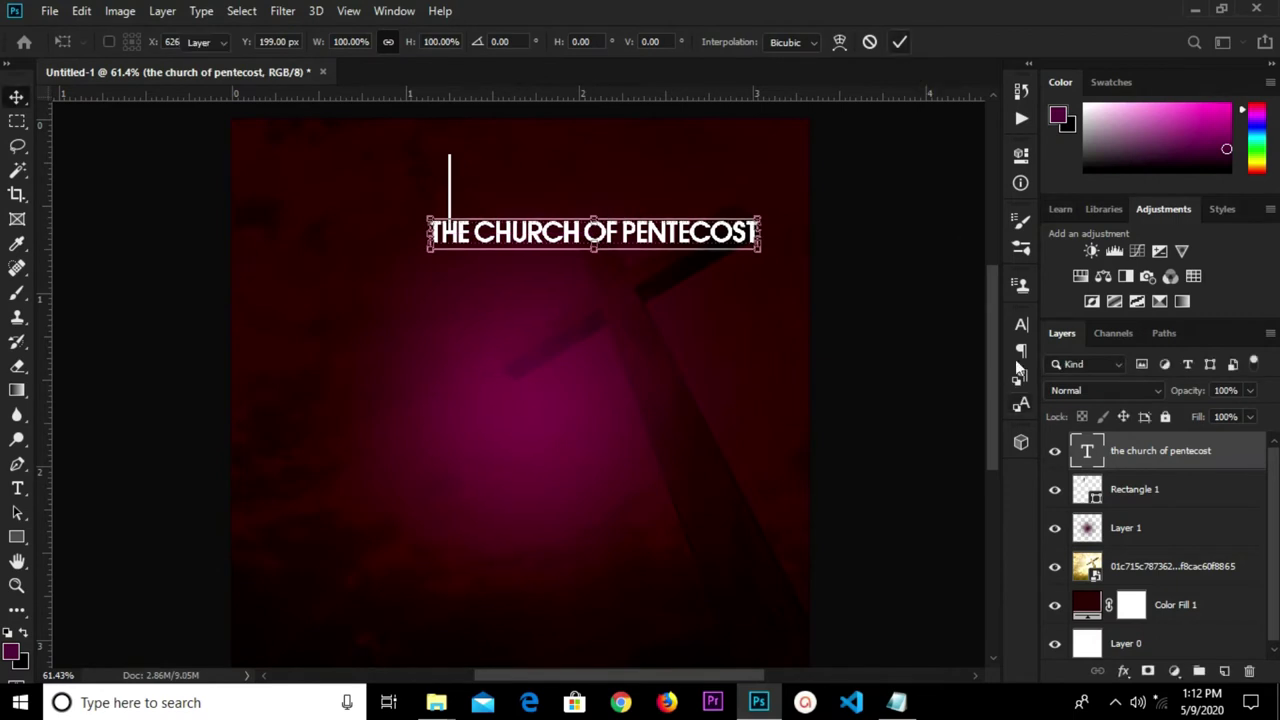
left_click(1021, 324)
left_click(855, 348)
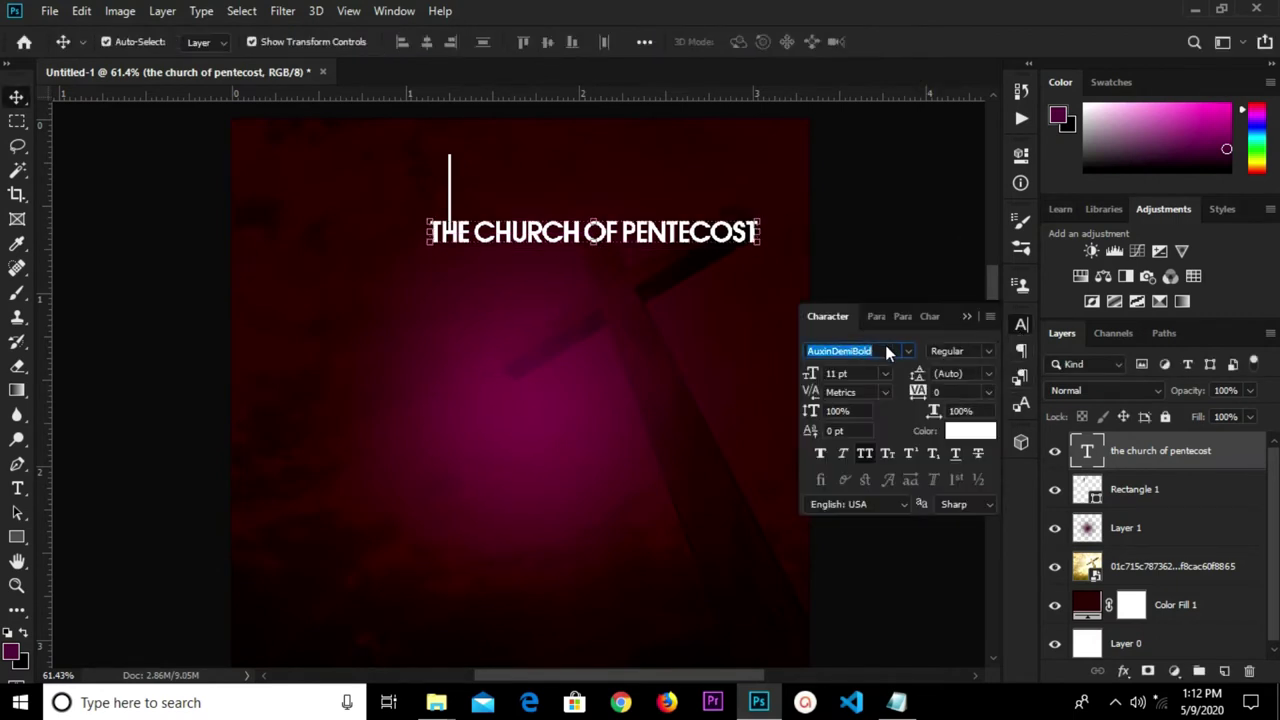
Apply the Avalon font, shorten the title to 'THE CHURCH OF' and set it against the bar
type("avalon")
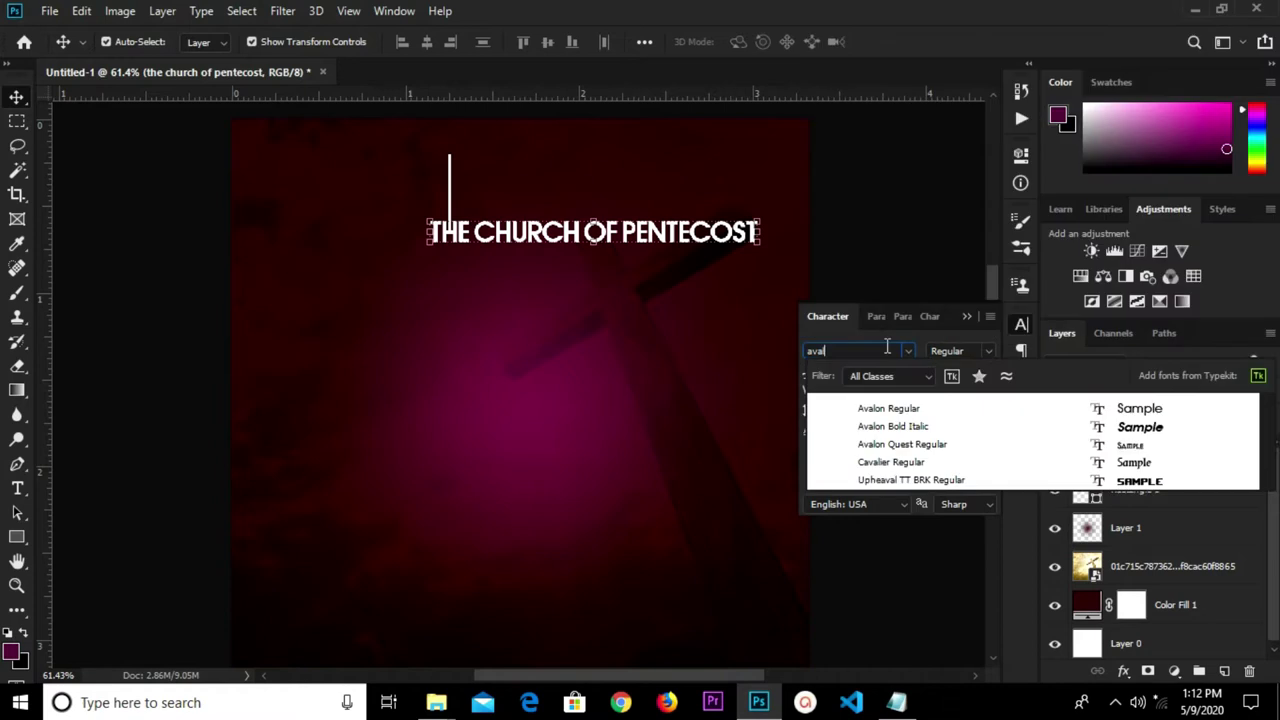
left_click(900, 409)
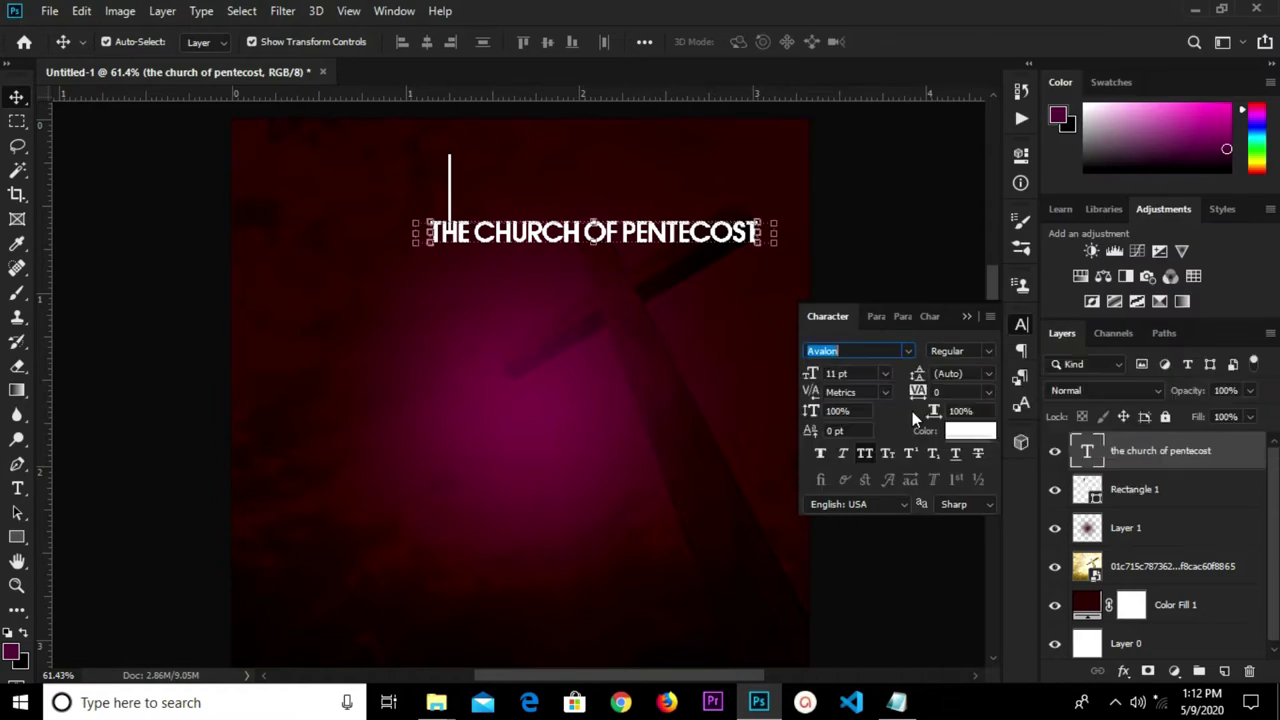
left_click_drag(567, 242, 860, 165)
key("t")
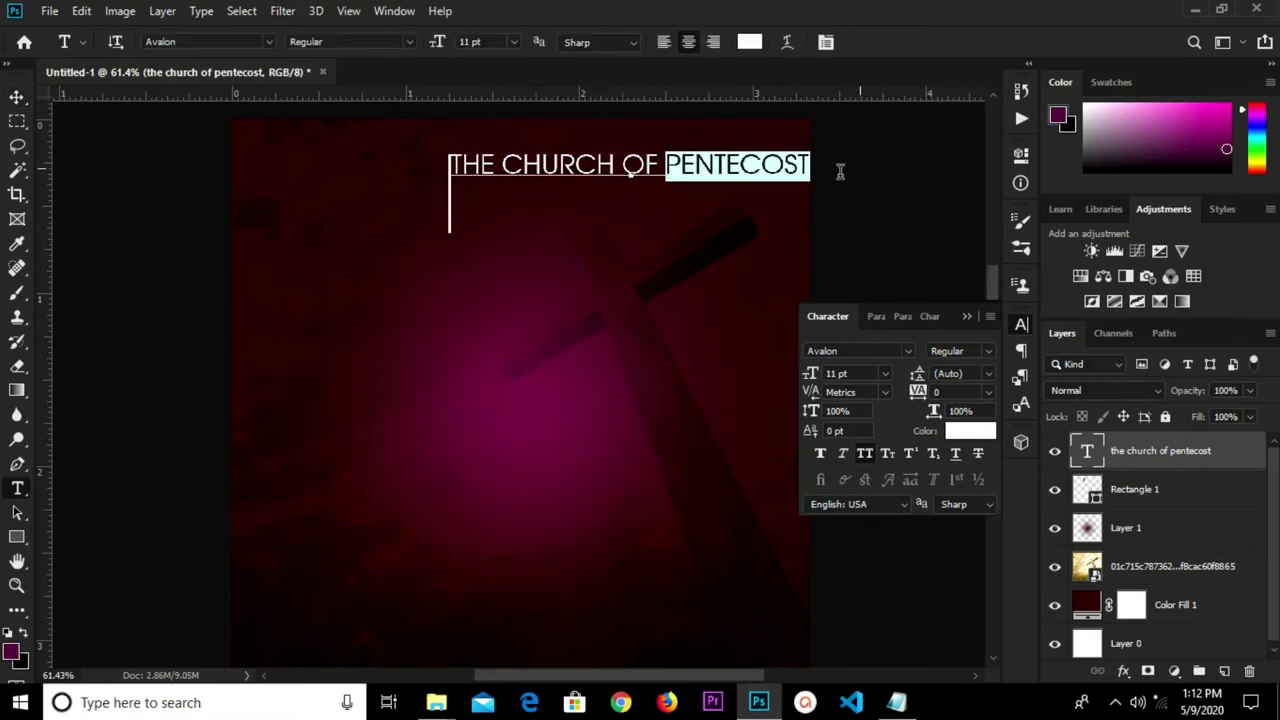
key("BackSpace")
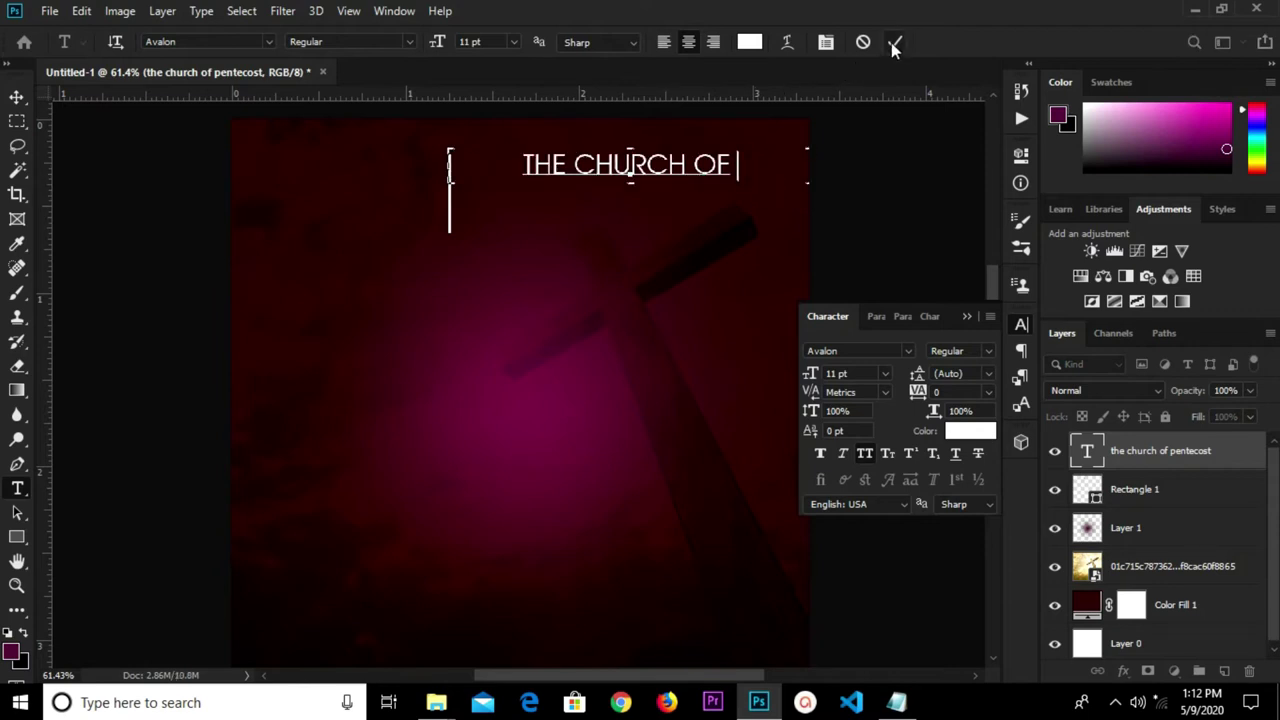
left_click(16, 97)
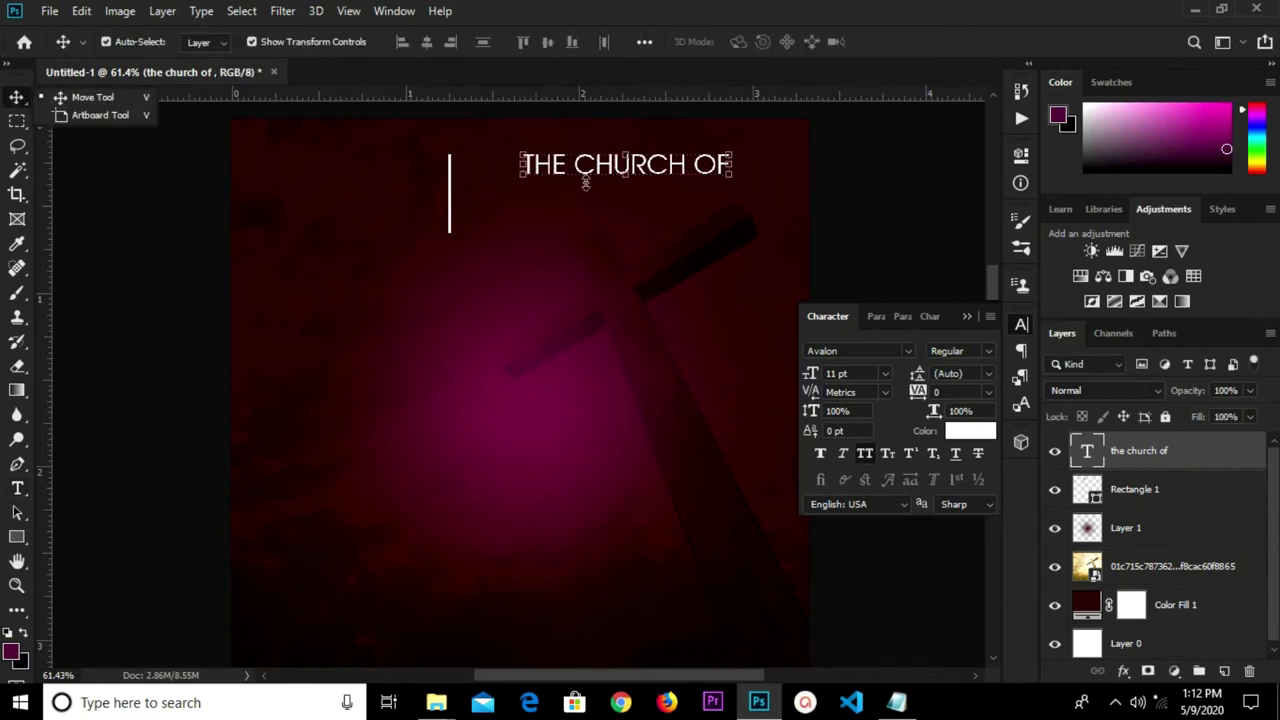
left_click_drag(592, 175, 530, 178)
Add 'PENTECOST' as a separate line under the title, enlarged to about 145%
left_click(16, 489)
left_click(528, 294)
type("PENTECOST")
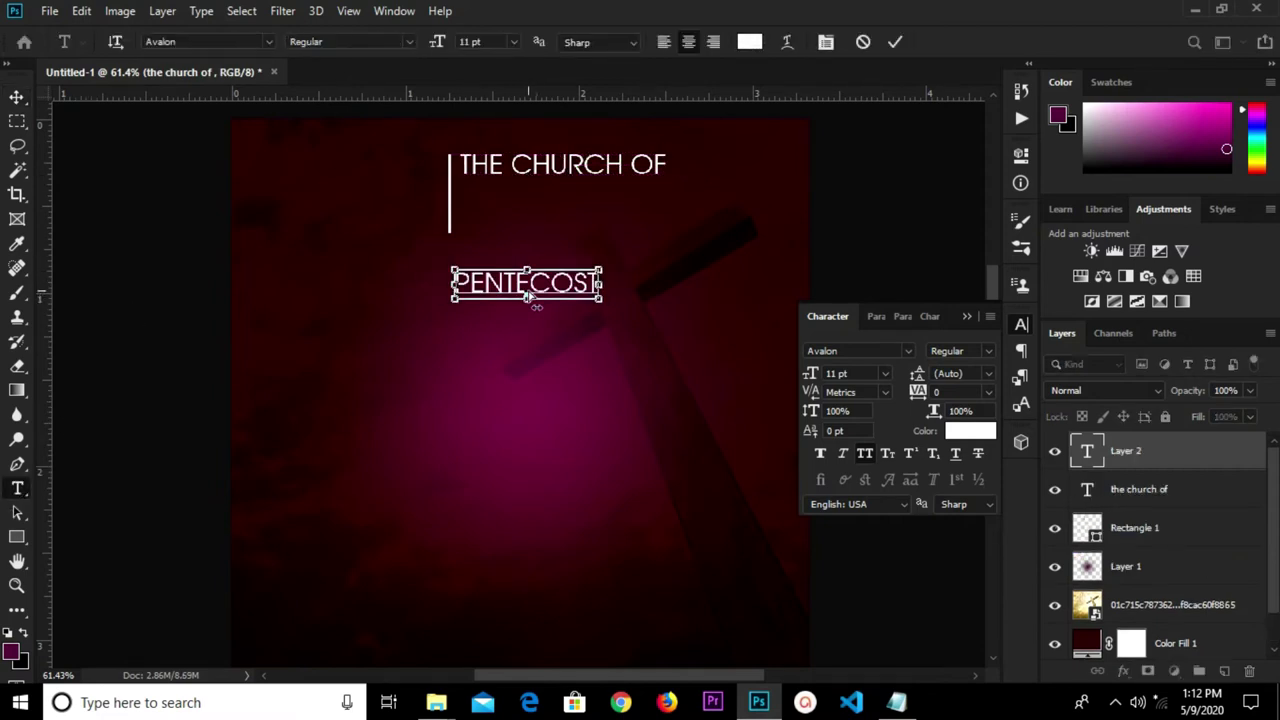
left_click(16, 97)
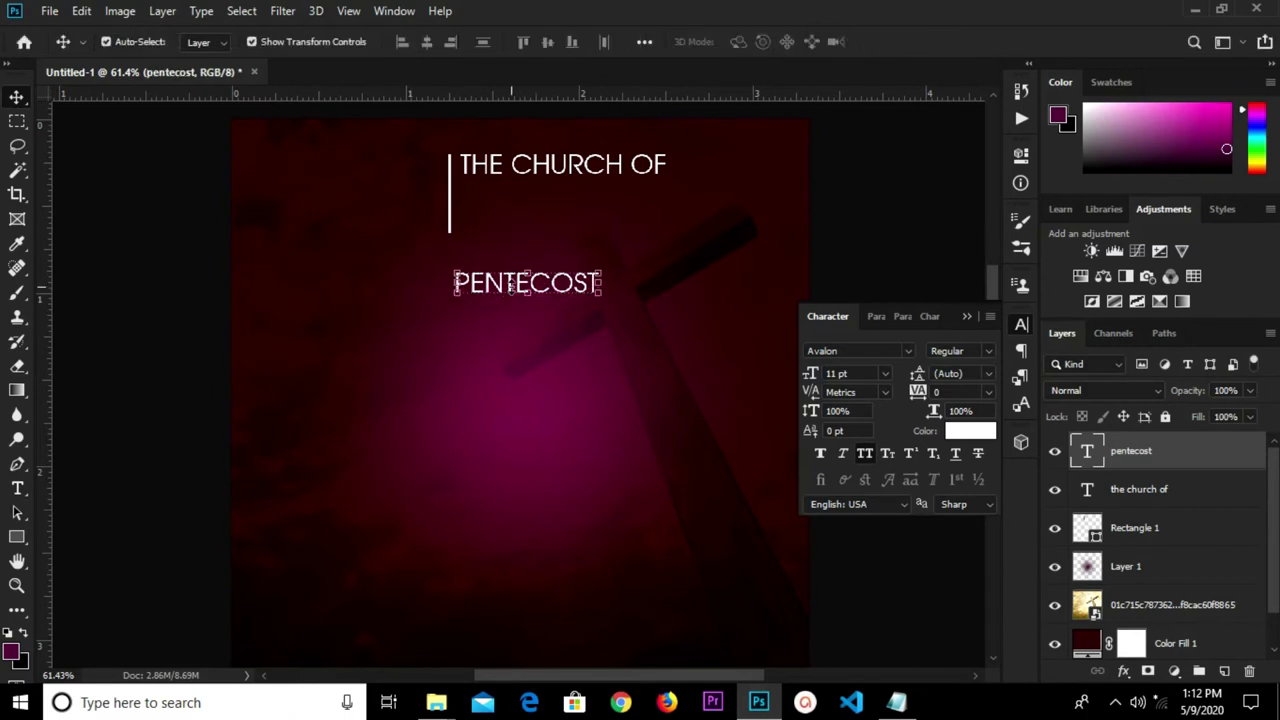
left_click_drag(515, 288, 521, 198)
left_click_drag(606, 205, 671, 226)
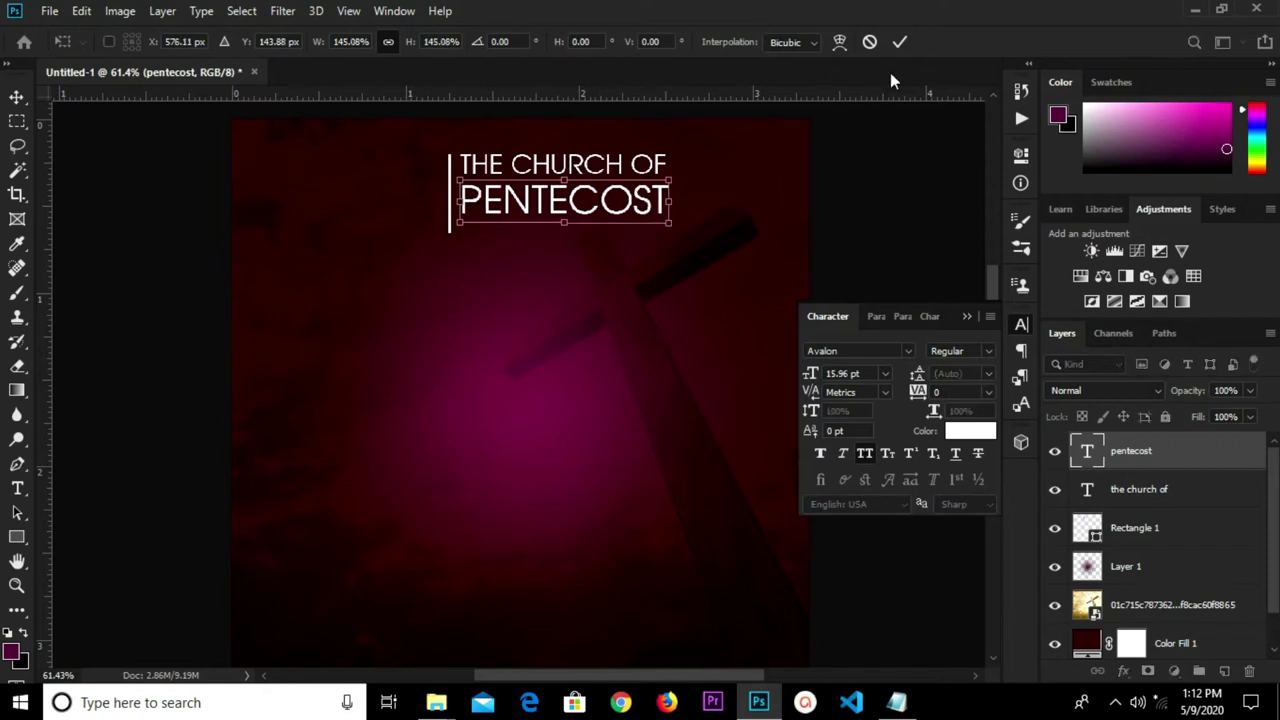
left_click(866, 203)
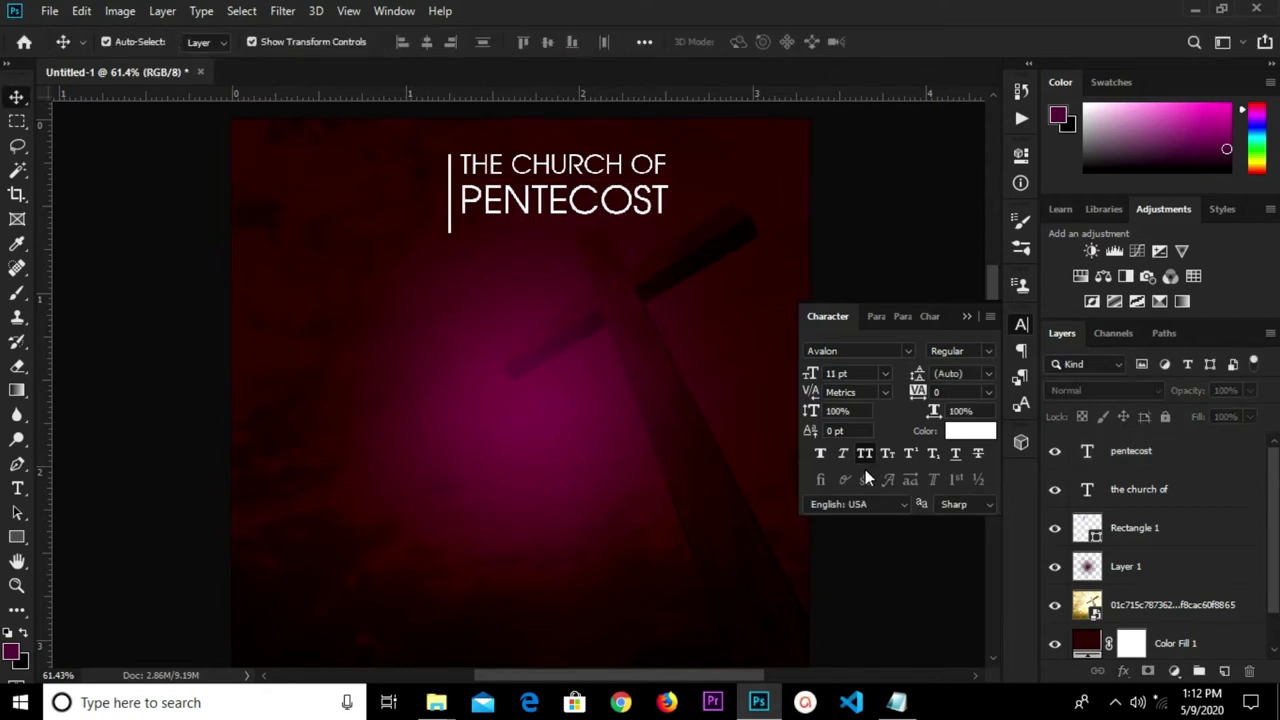
Copy the 'Shekina Assembly' line from the event notes
left_click(896, 702)
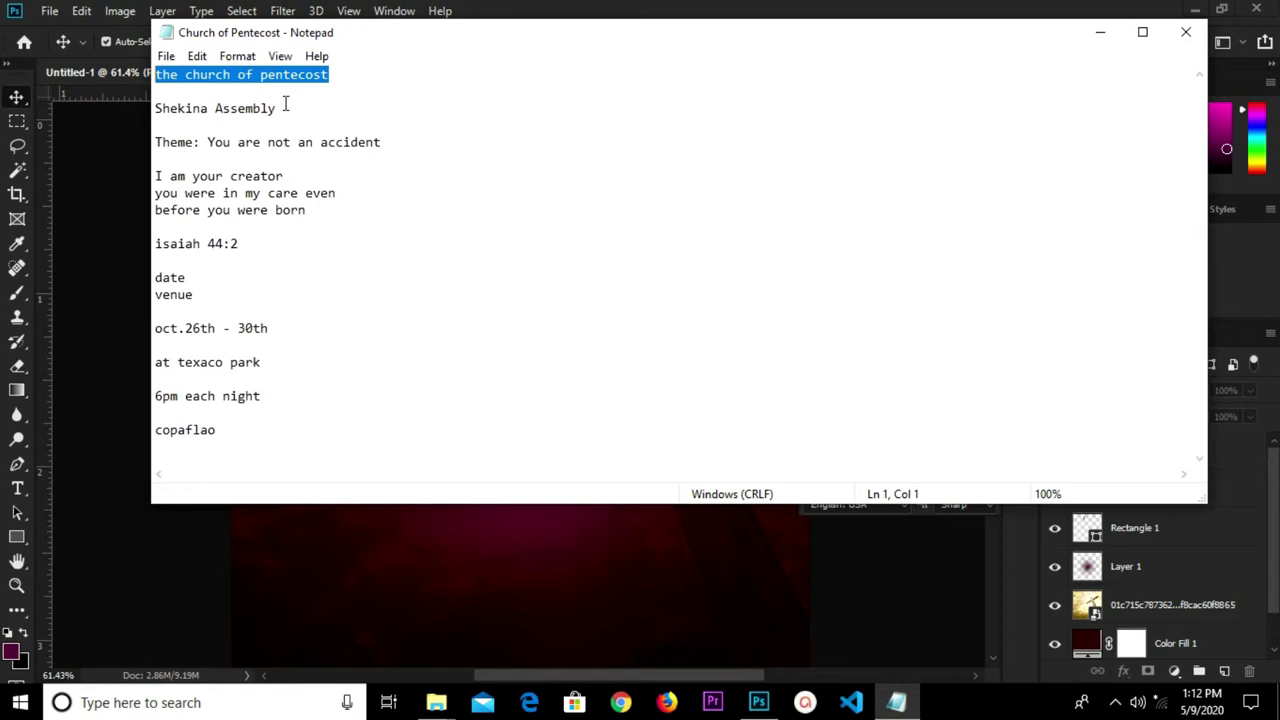
left_click_drag(285, 104, 147, 112)
right_click(199, 115)
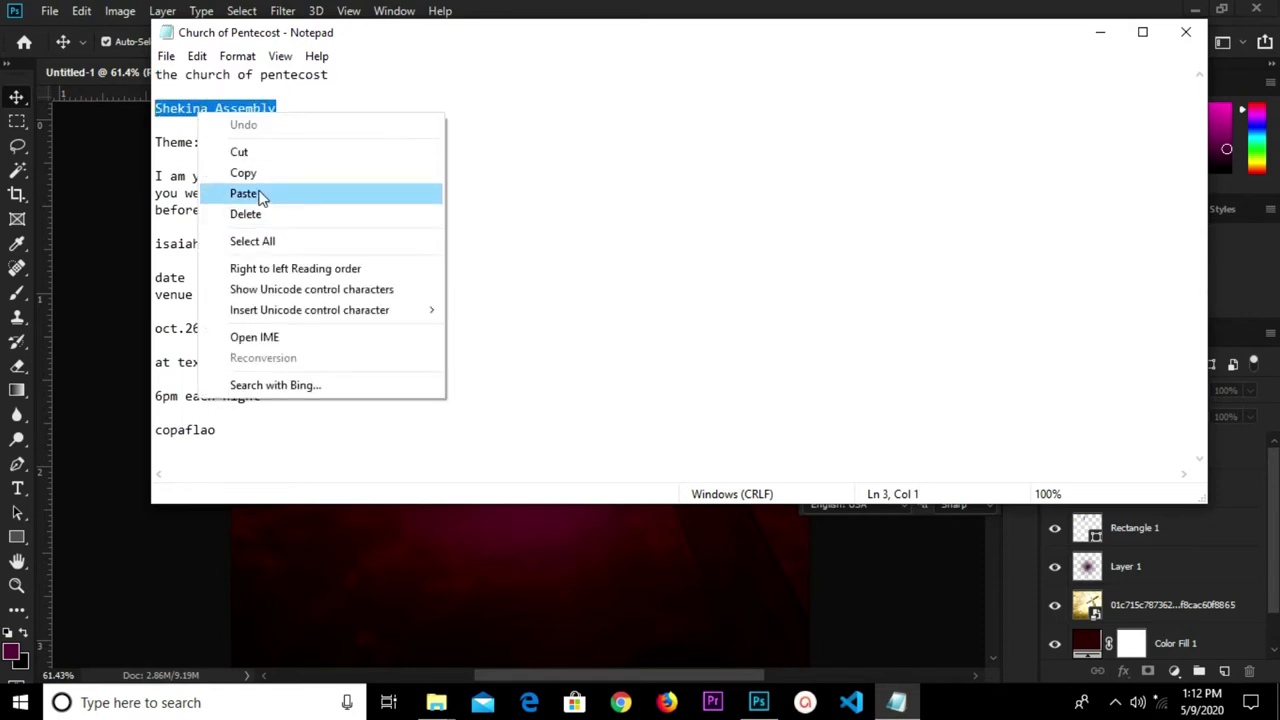
left_click(263, 172)
left_click(555, 508)
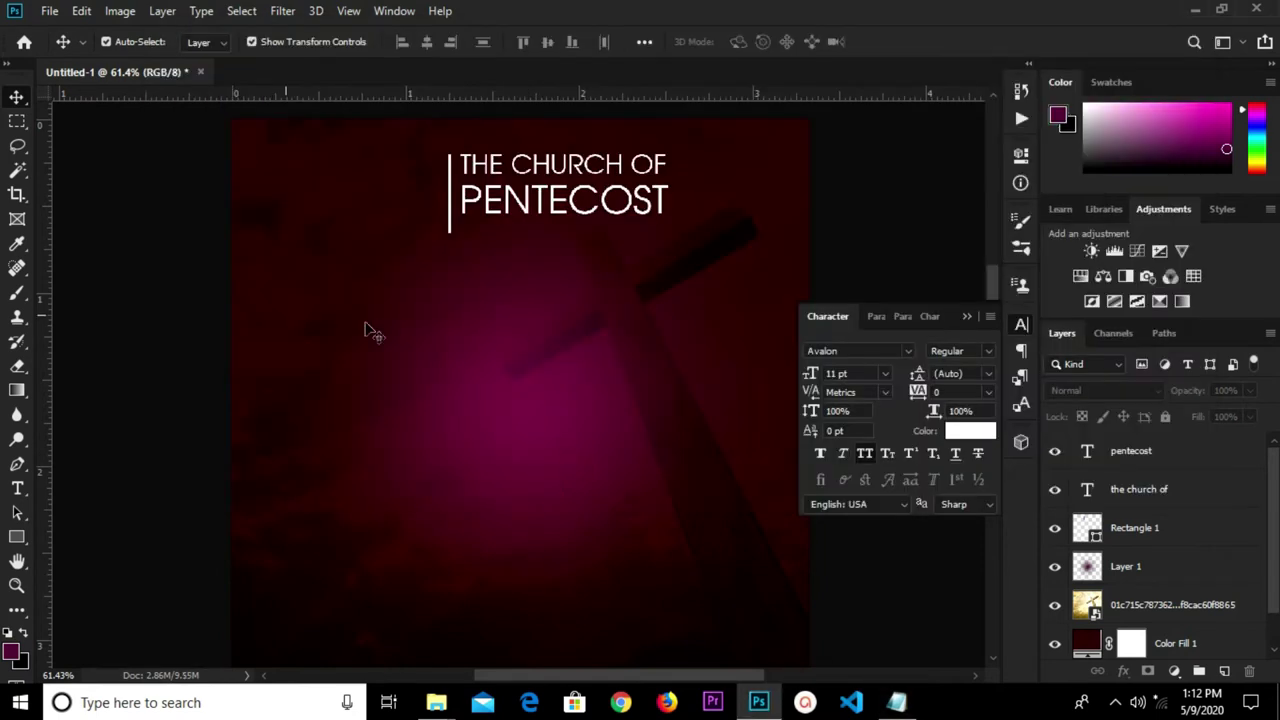
Paste 'Shekina Assembly' as a new text line with All Caps turned off
left_click(18, 490)
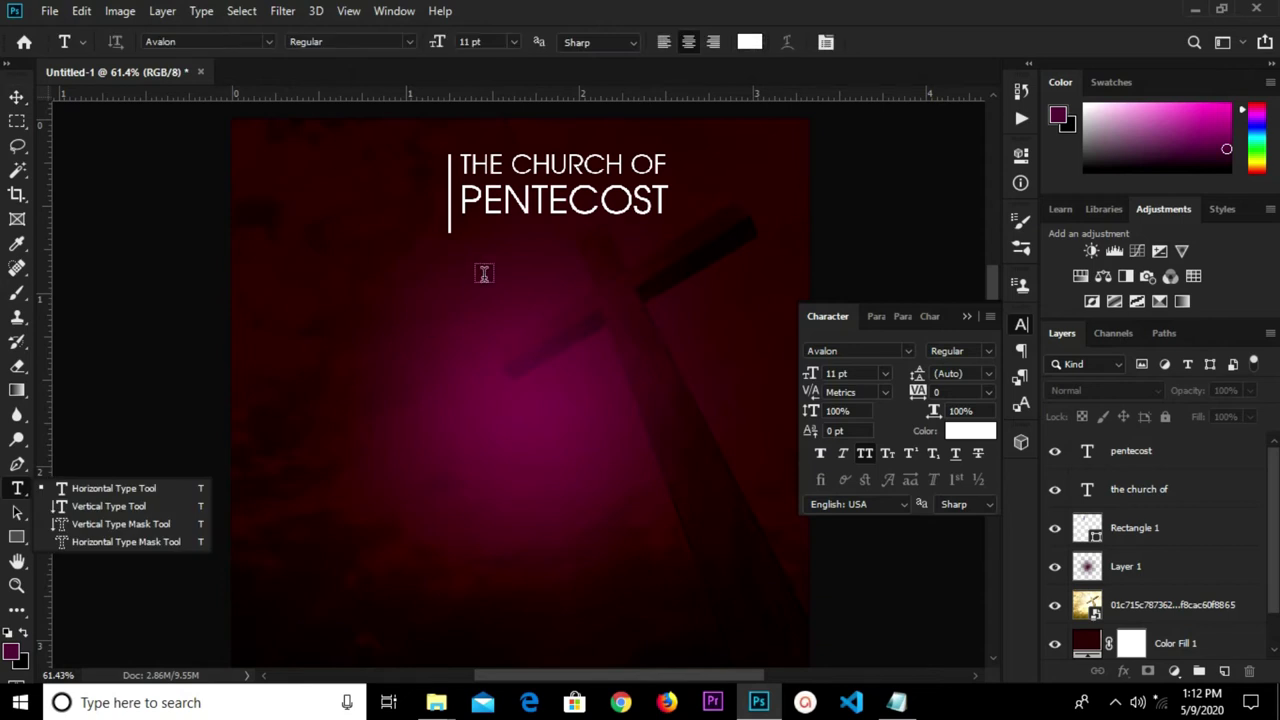
left_click(141, 489)
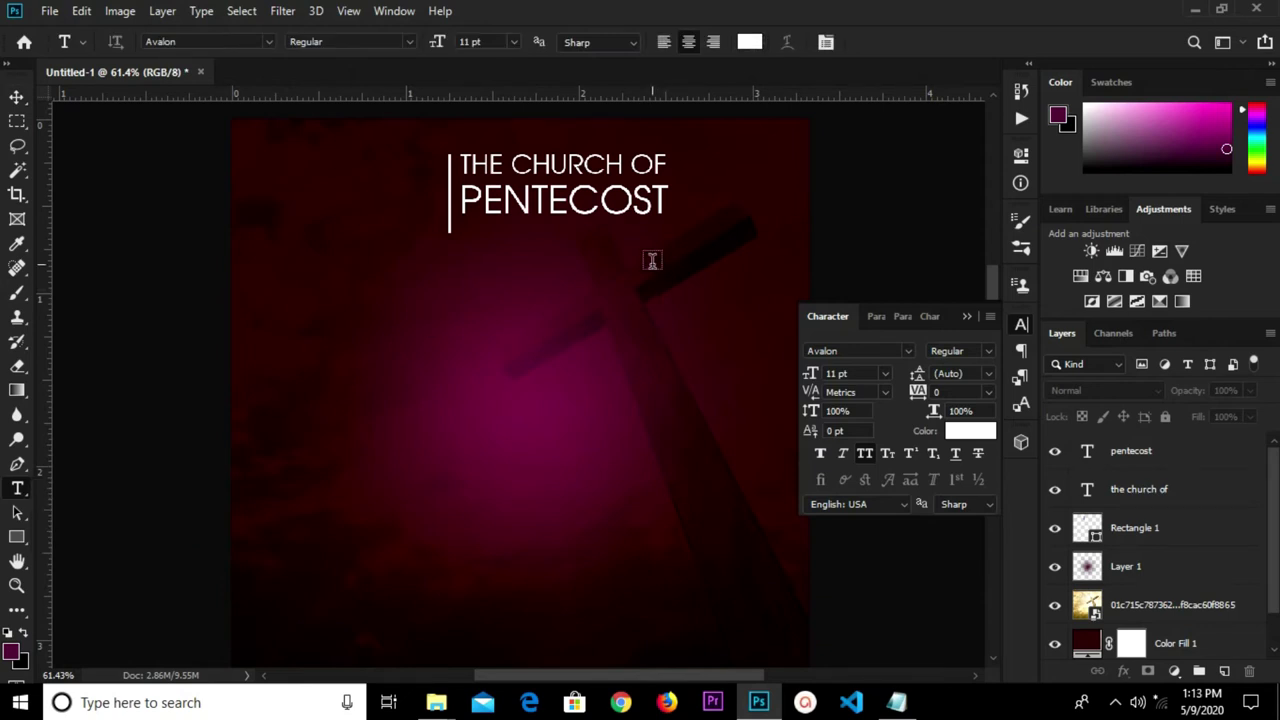
left_click(649, 260)
key("ctrl+v")
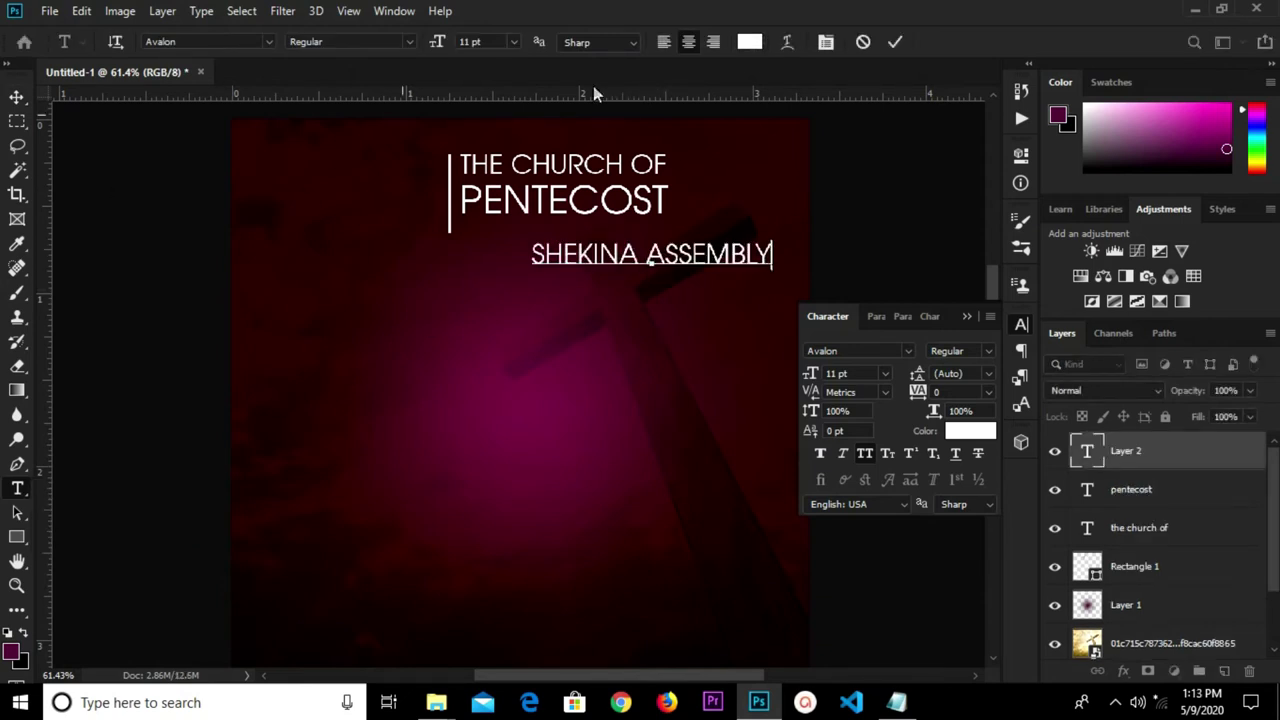
left_click(891, 43)
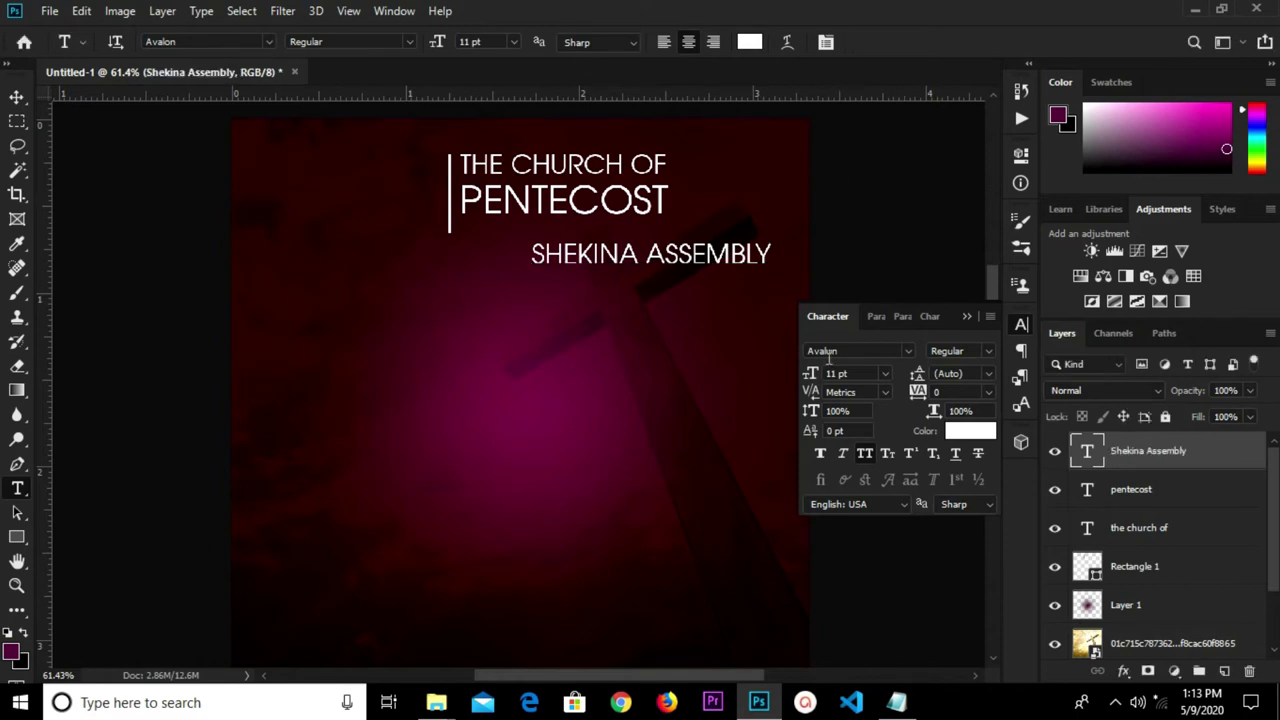
left_click(862, 457)
Place Shekina Assembly under PENTECOST, left-aligned and shrunk slightly to fit
left_click(16, 97)
key("shift+v")
left_click(17, 97)
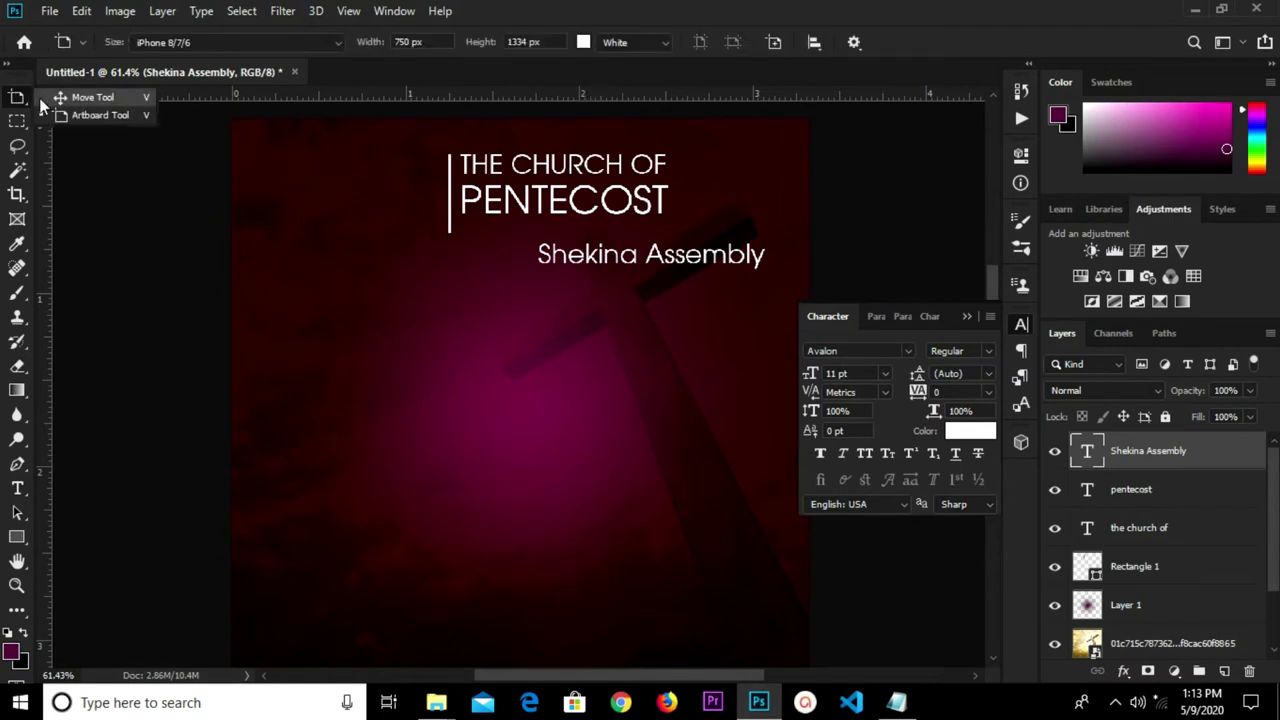
left_click(80, 97)
left_click_drag(578, 258, 500, 235)
left_click_drag(690, 250, 671, 242)
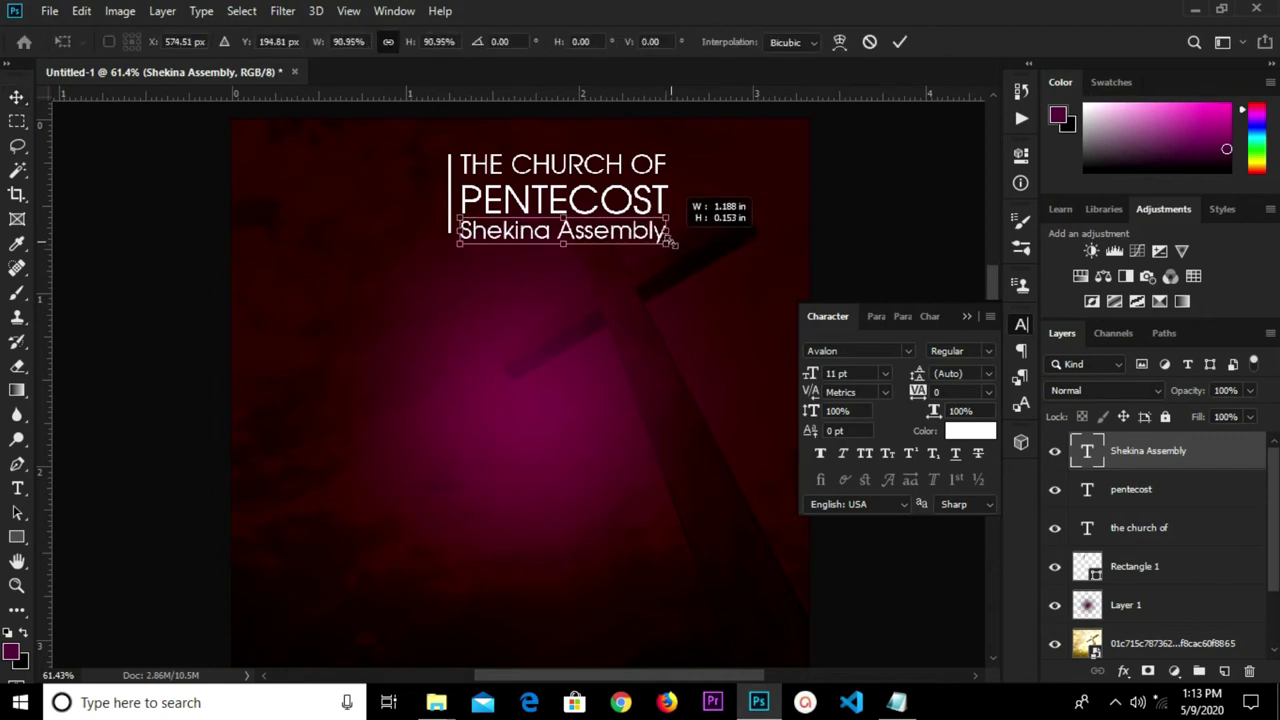
left_click_drag(672, 240, 670, 239)
left_click(896, 43)
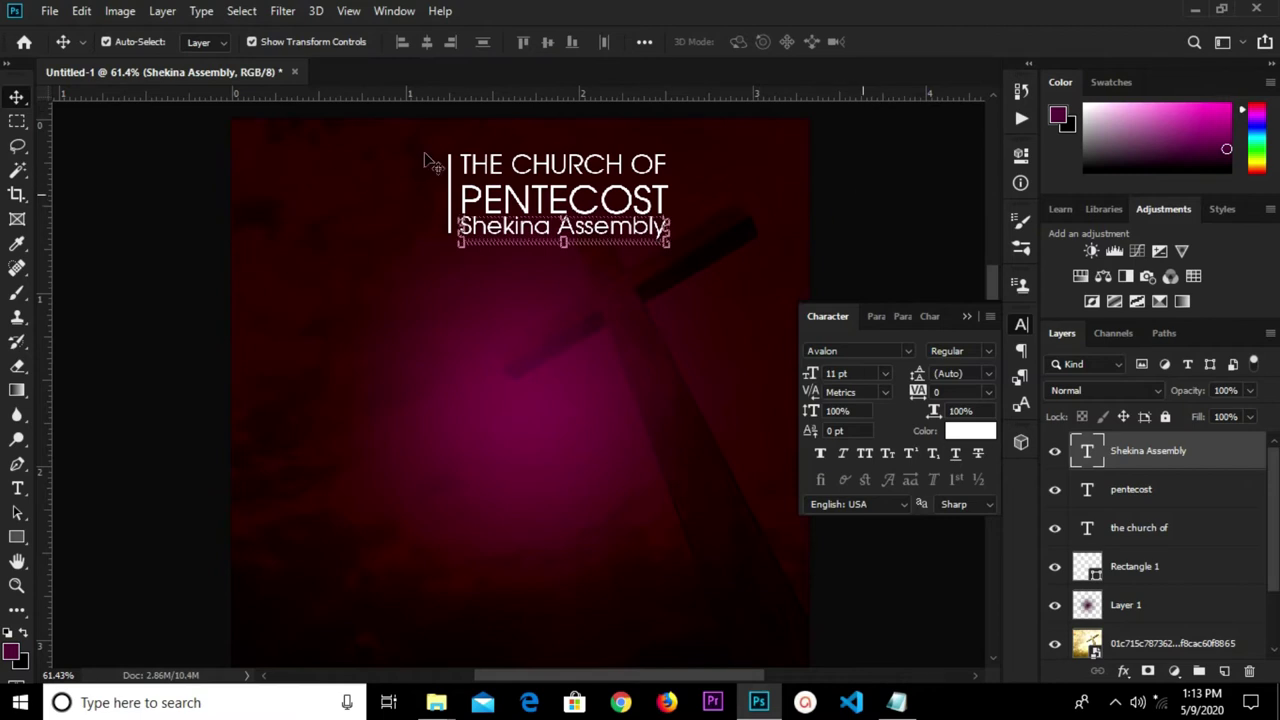
left_click(440, 208)
Stretch the white vertical bar down to span all three title lines
scroll(457, 212, "up", 2)
left_click(454, 216)
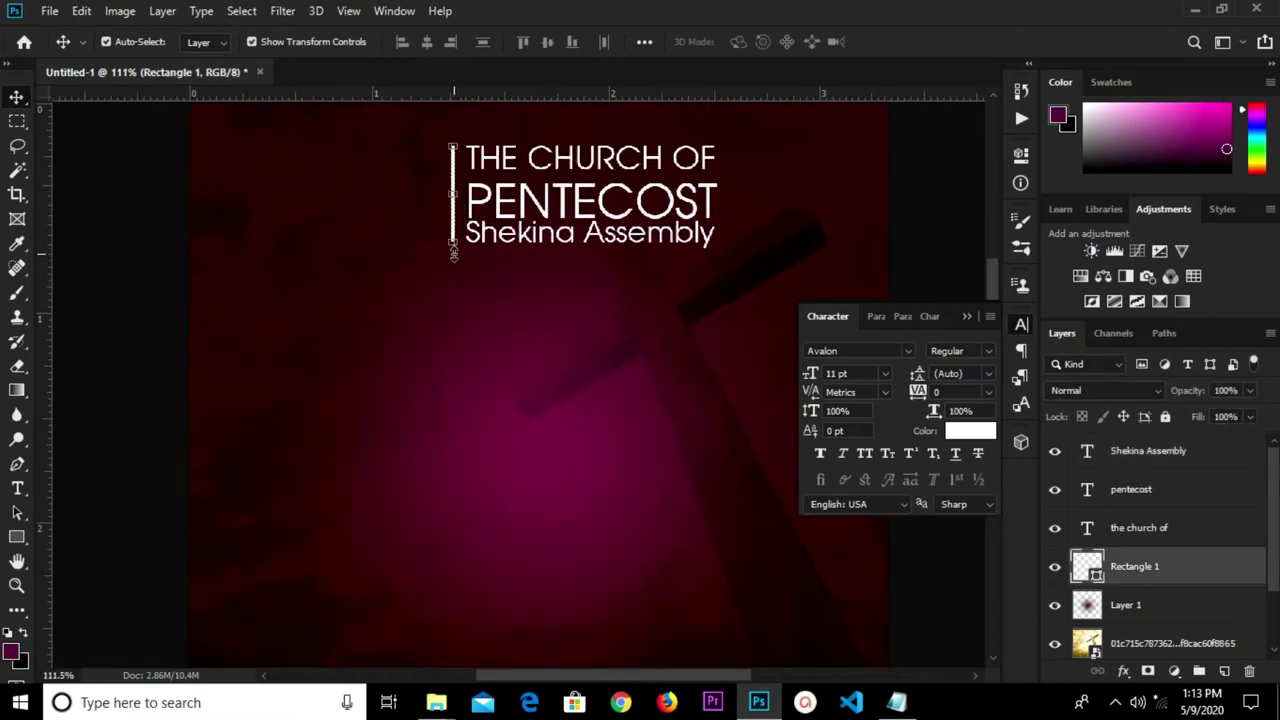
scroll(454, 238, "up", 10)
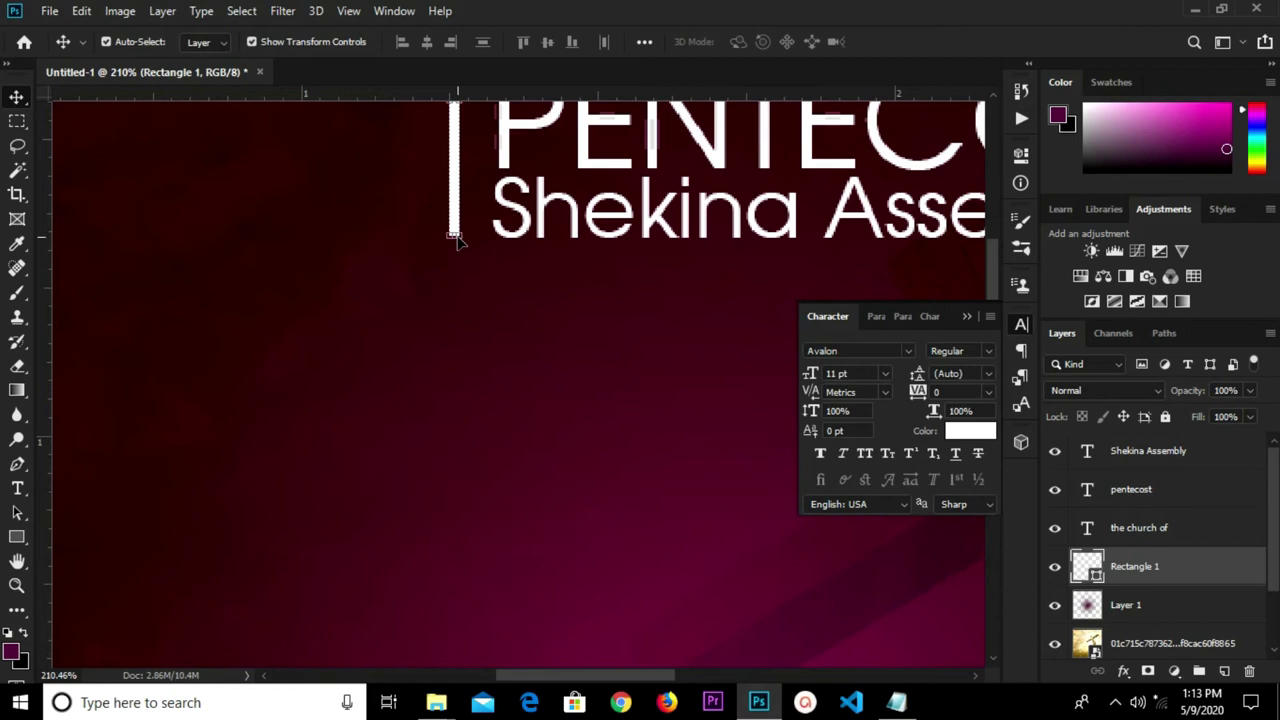
left_click_drag(454, 236, 454, 308)
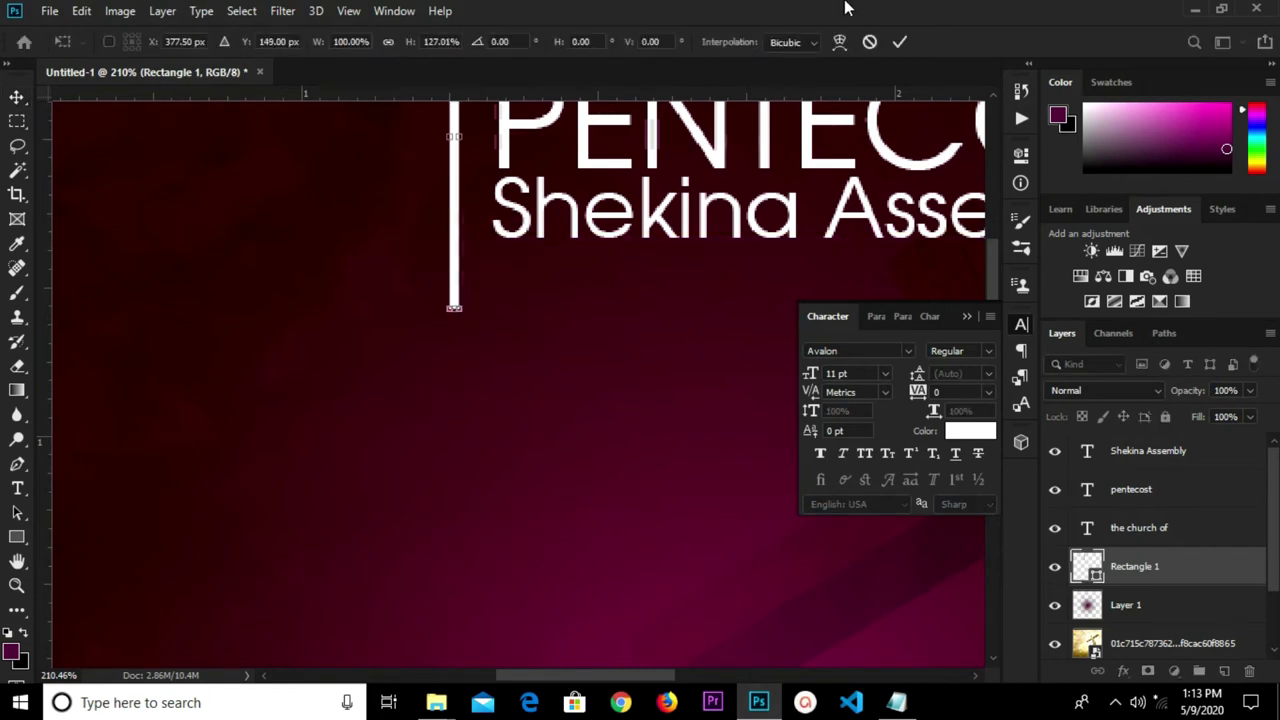
left_click(903, 41)
scroll(690, 188, "down", 8)
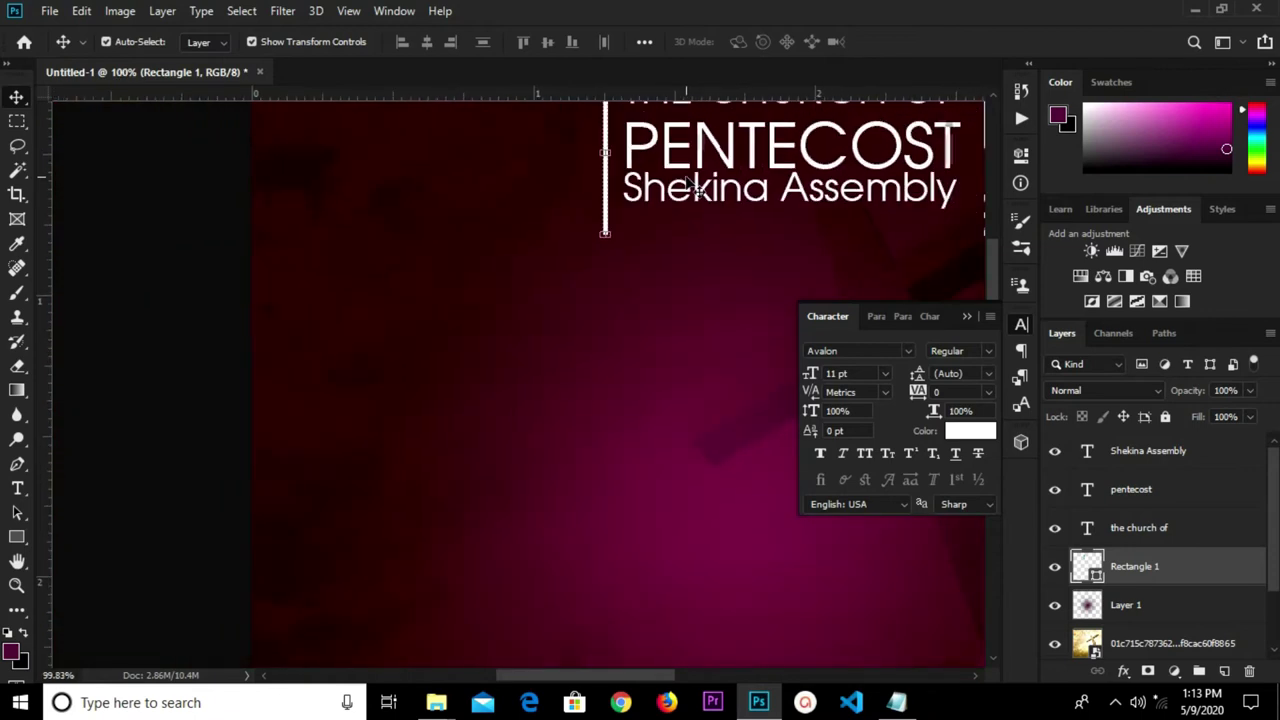
scroll(690, 188, "down", 3)
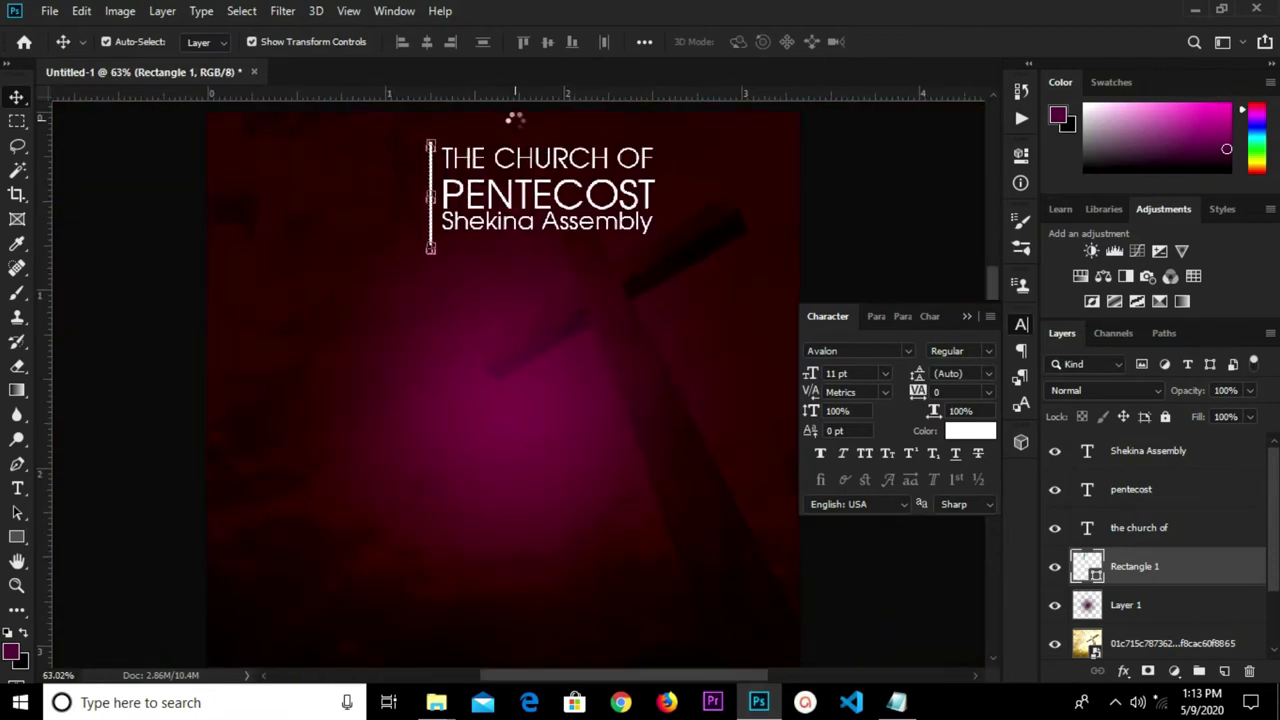
left_click(880, 190)
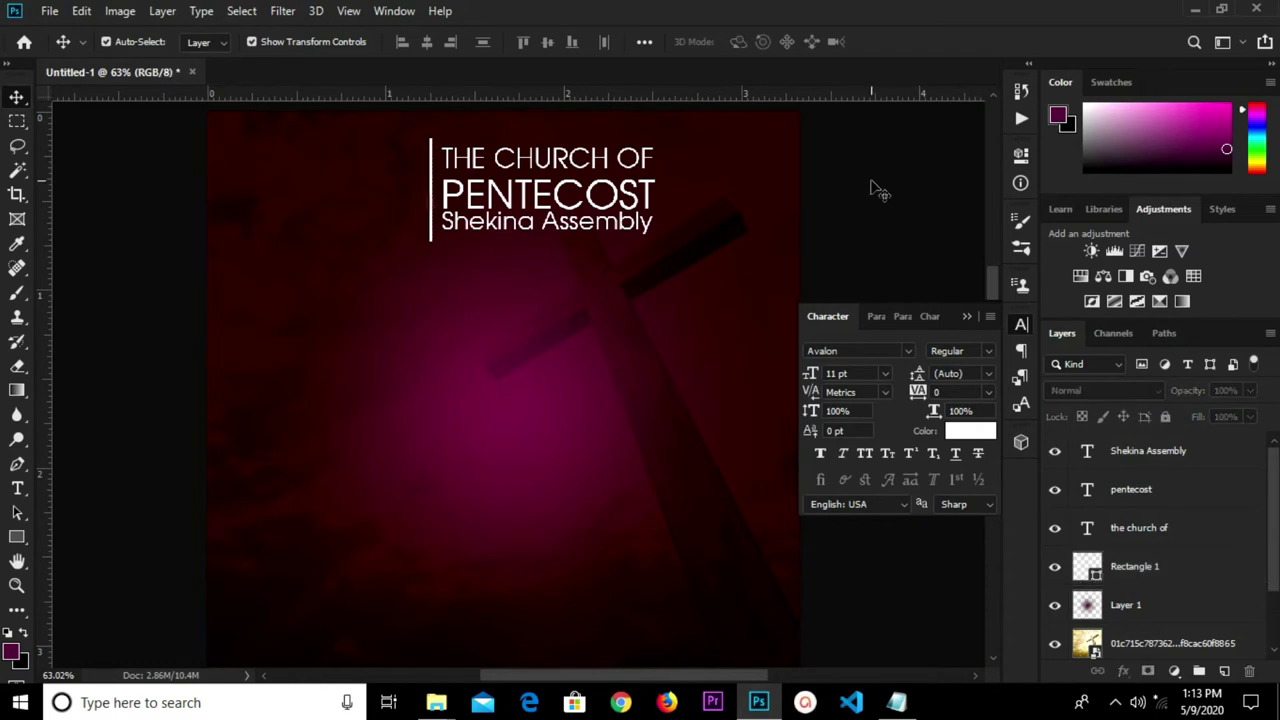
left_click(50, 11)
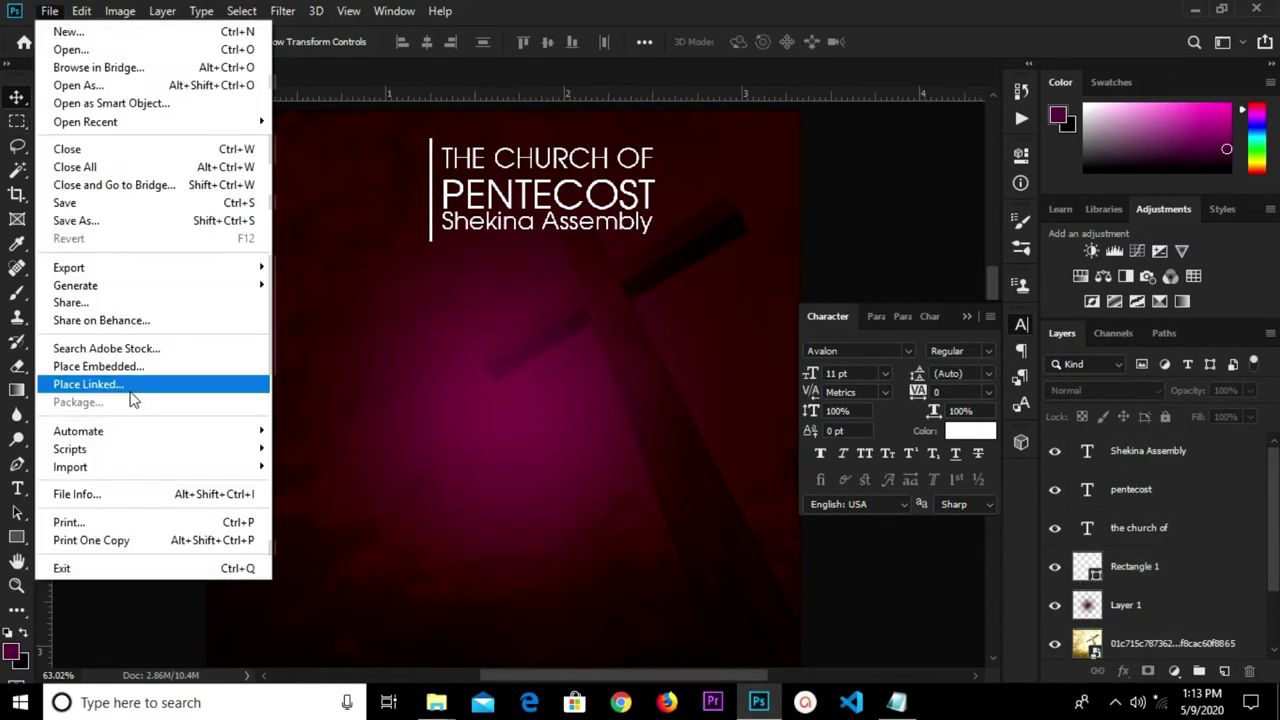
Place the logo image as an embedded layer in the flyer
left_click(183, 366)
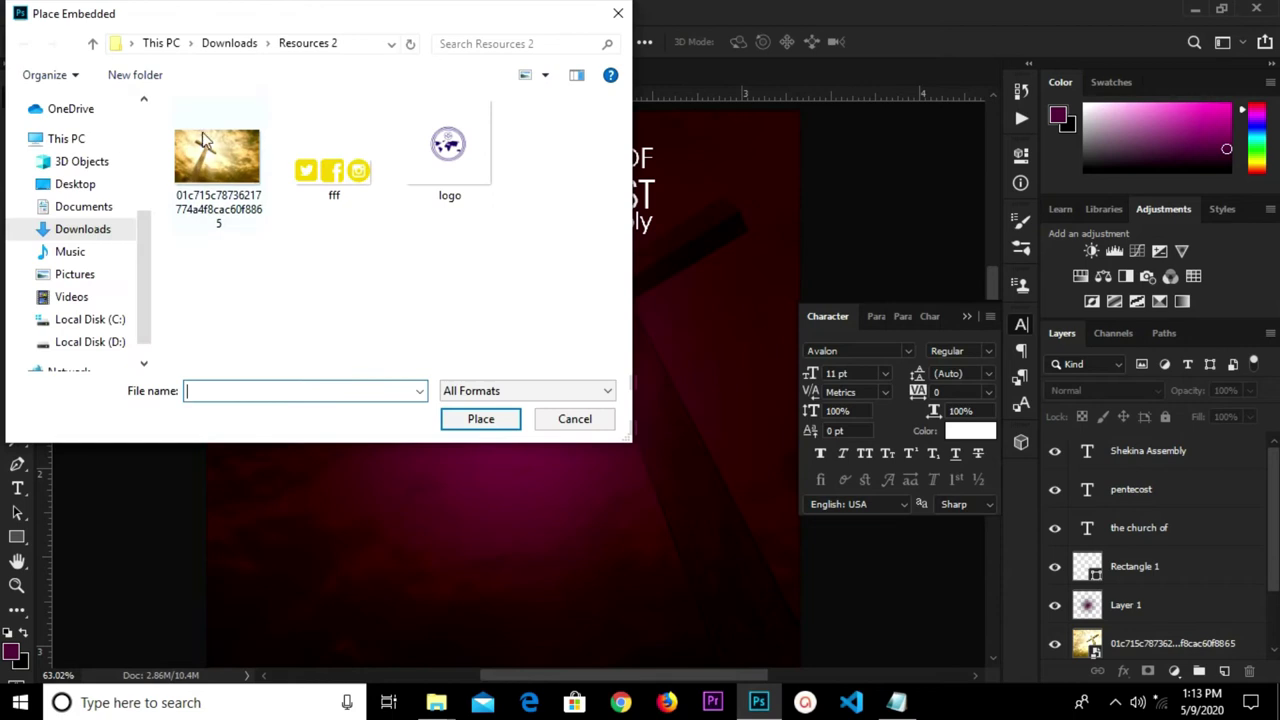
left_click(449, 150)
left_click(478, 424)
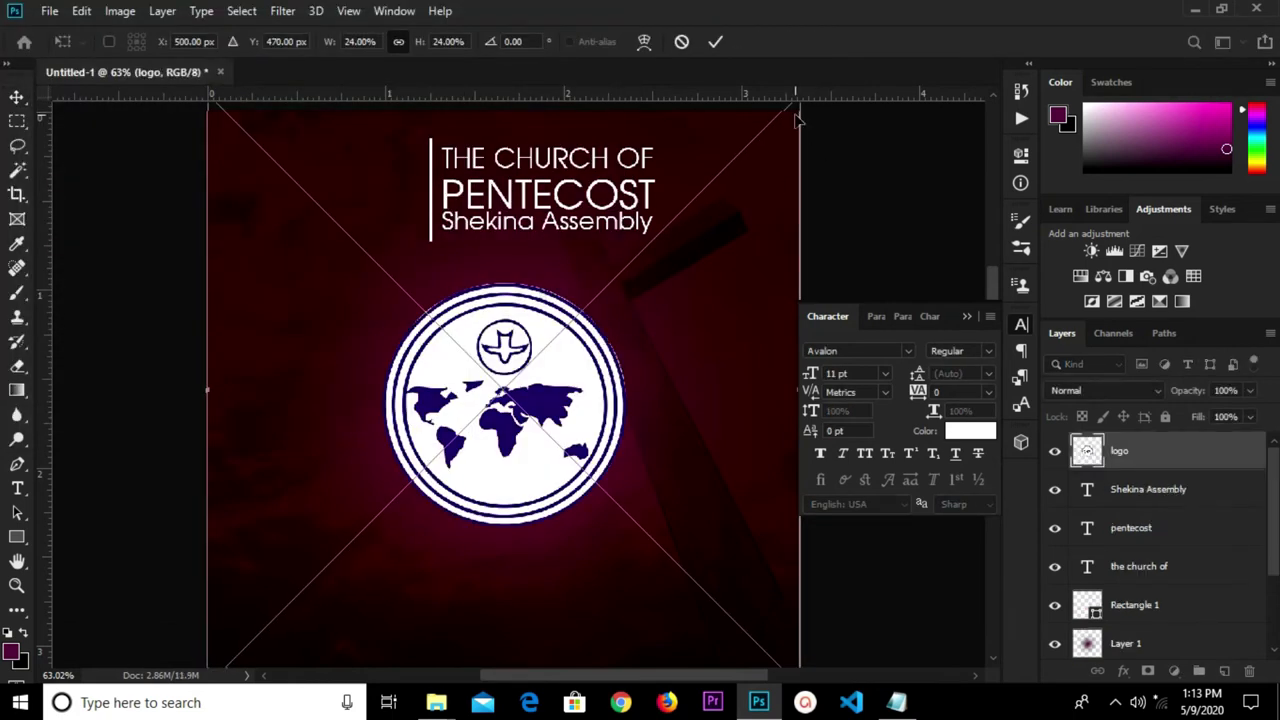
Shrink the logo and position it just left of the white bar beside the title
scroll(790, 125, "down", 2)
left_click_drag(770, 122, 365, 540)
left_click_drag(318, 590, 426, 222)
left_click_drag(386, 158, 354, 133)
left_click_drag(470, 248, 514, 272)
left_click_drag(467, 186, 457, 172)
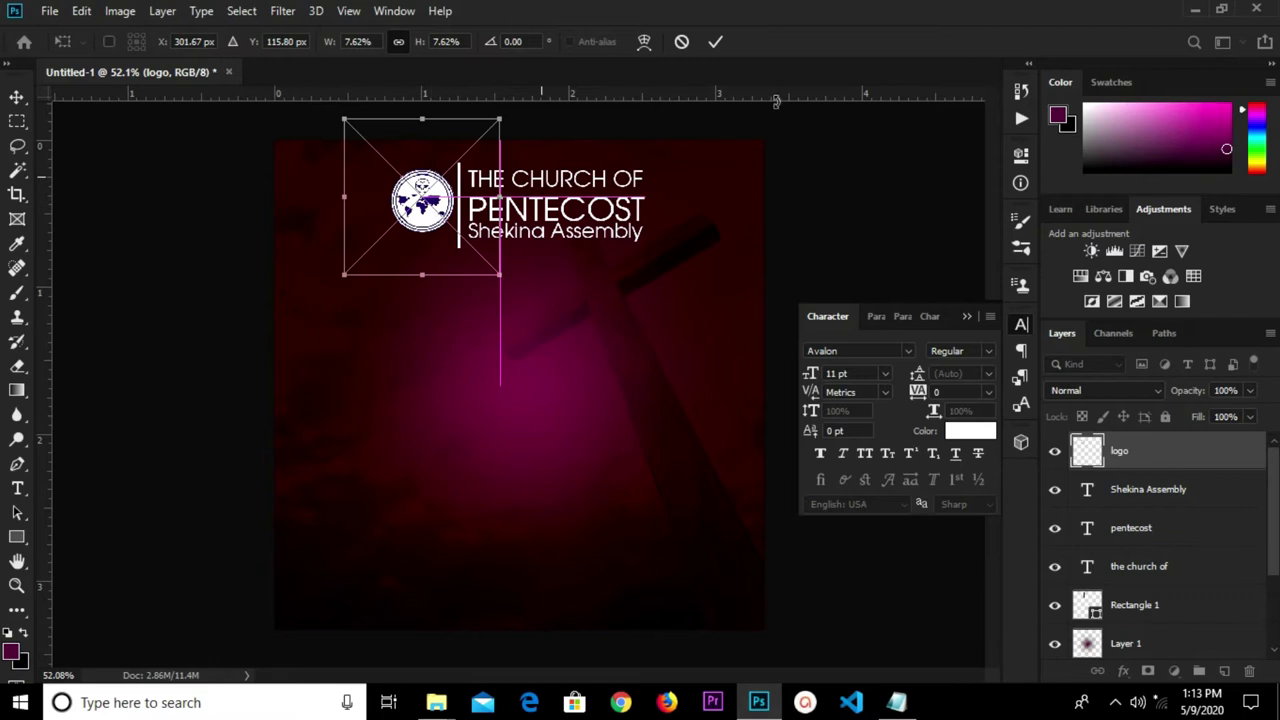
left_click(715, 41)
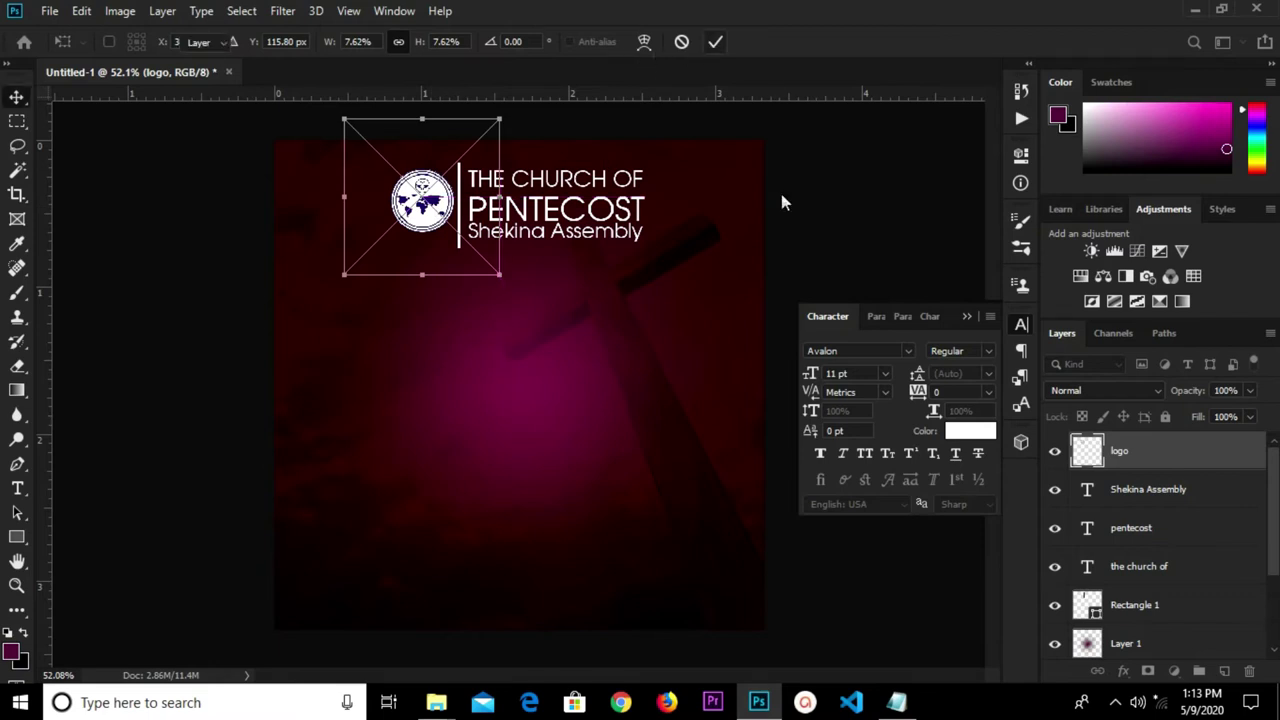
left_click(806, 246)
left_click(460, 220)
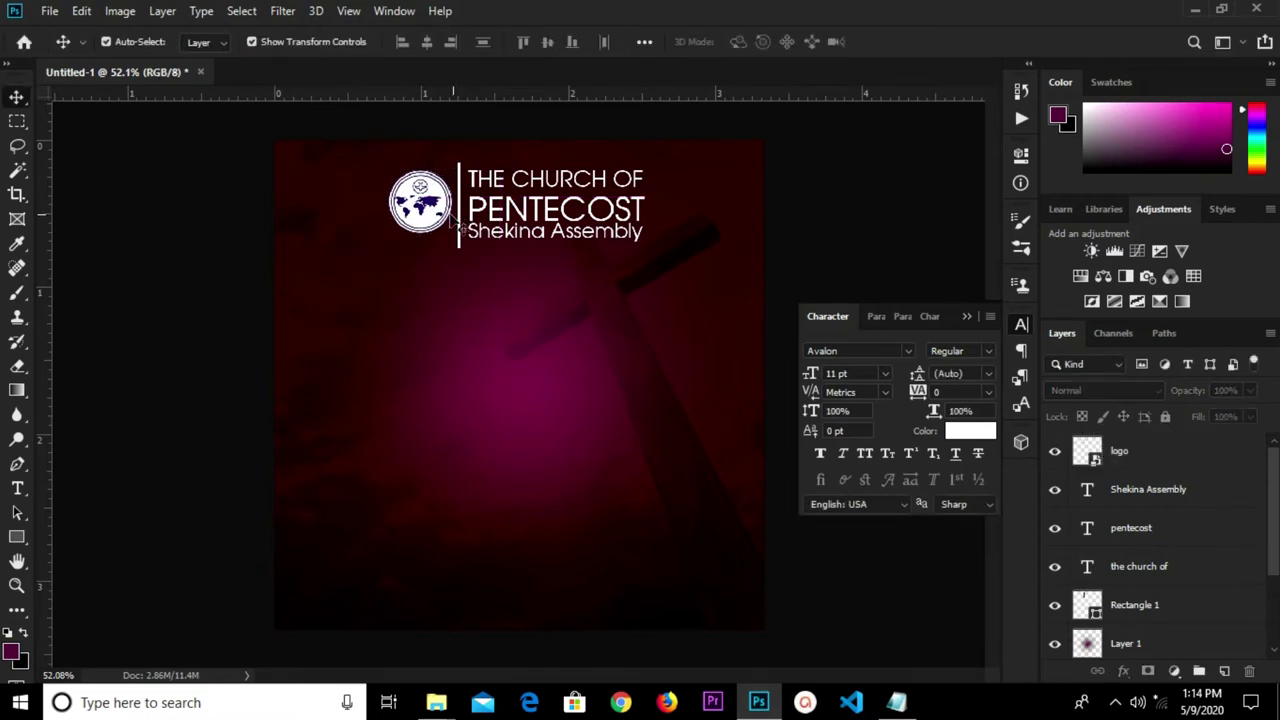
Group the header layers, from Rectangle 1 up to the logo, into Group 1
left_click(1153, 568)
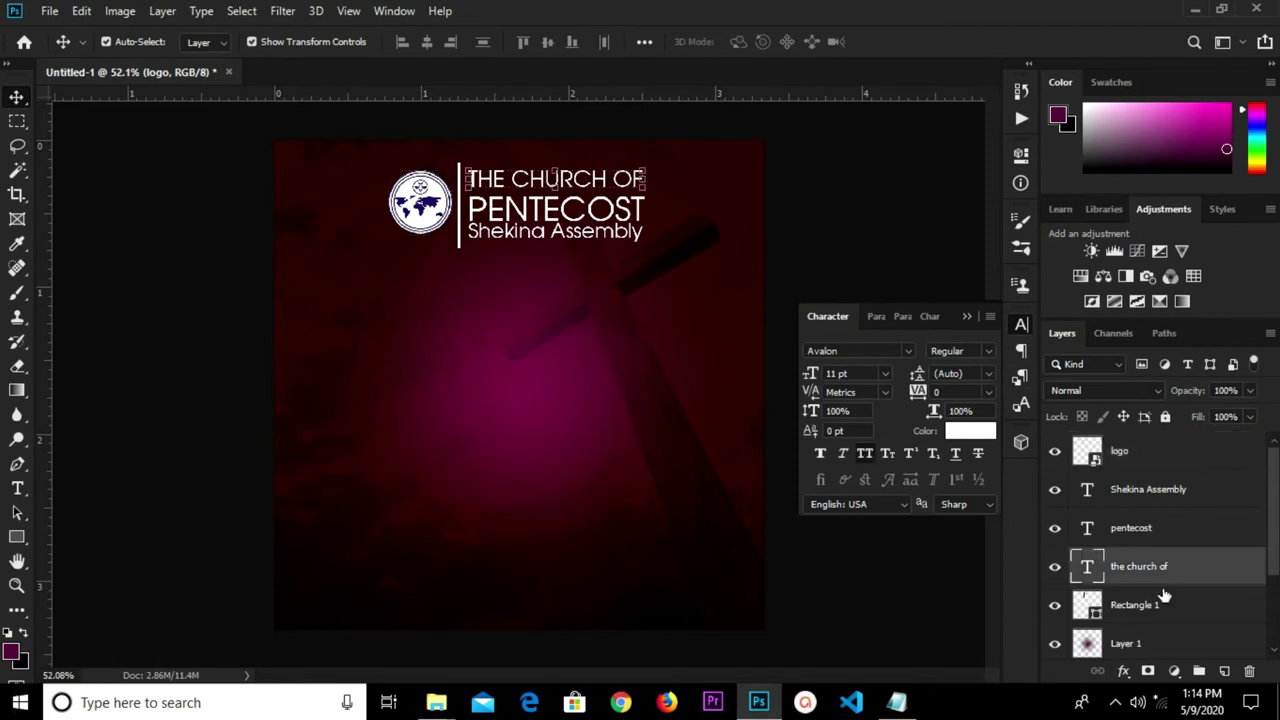
left_click(1165, 610)
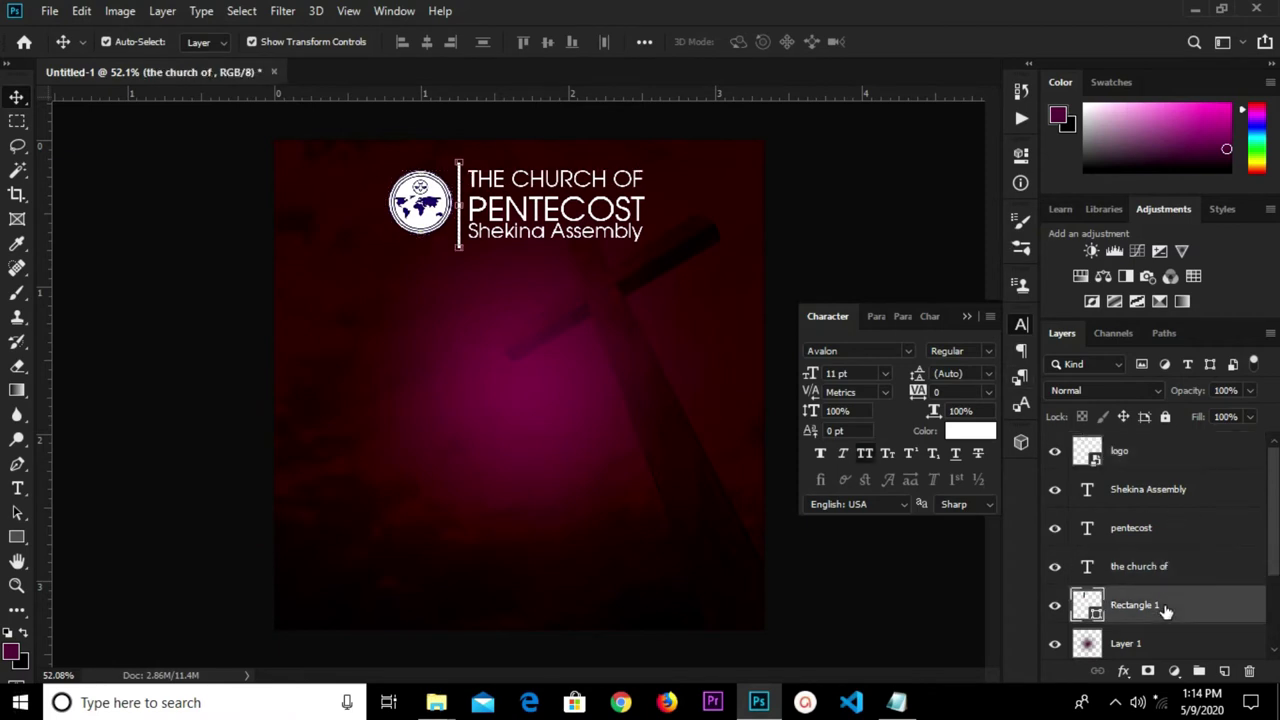
left_click(1149, 456, "shift")
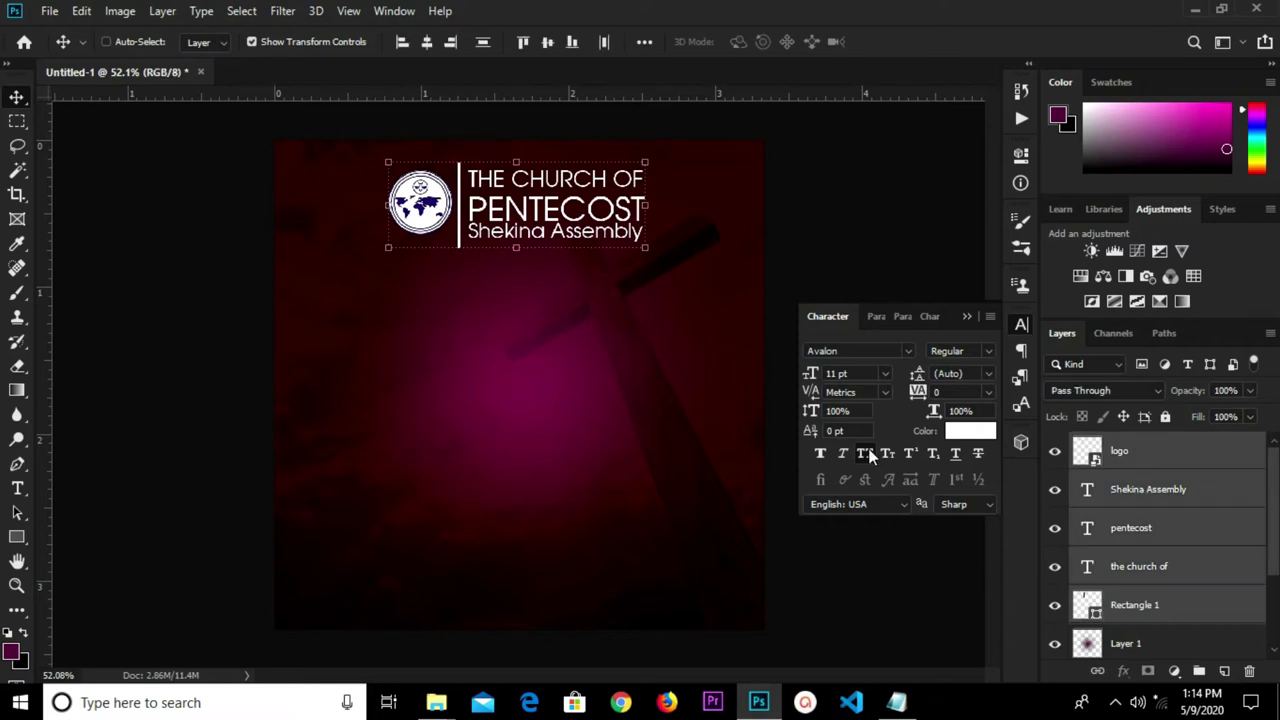
key("ctrl+g")
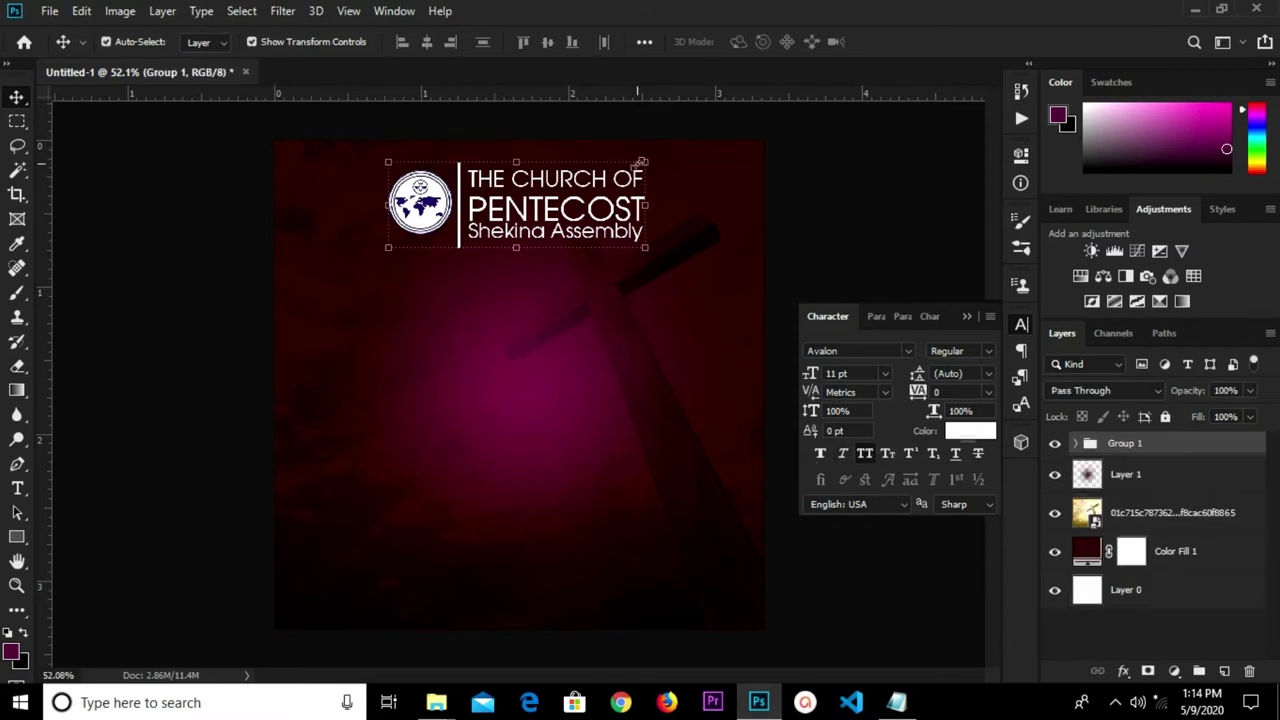
Scale the header group down and centre it horizontally on the canvas
left_click_drag(640, 170, 566, 206)
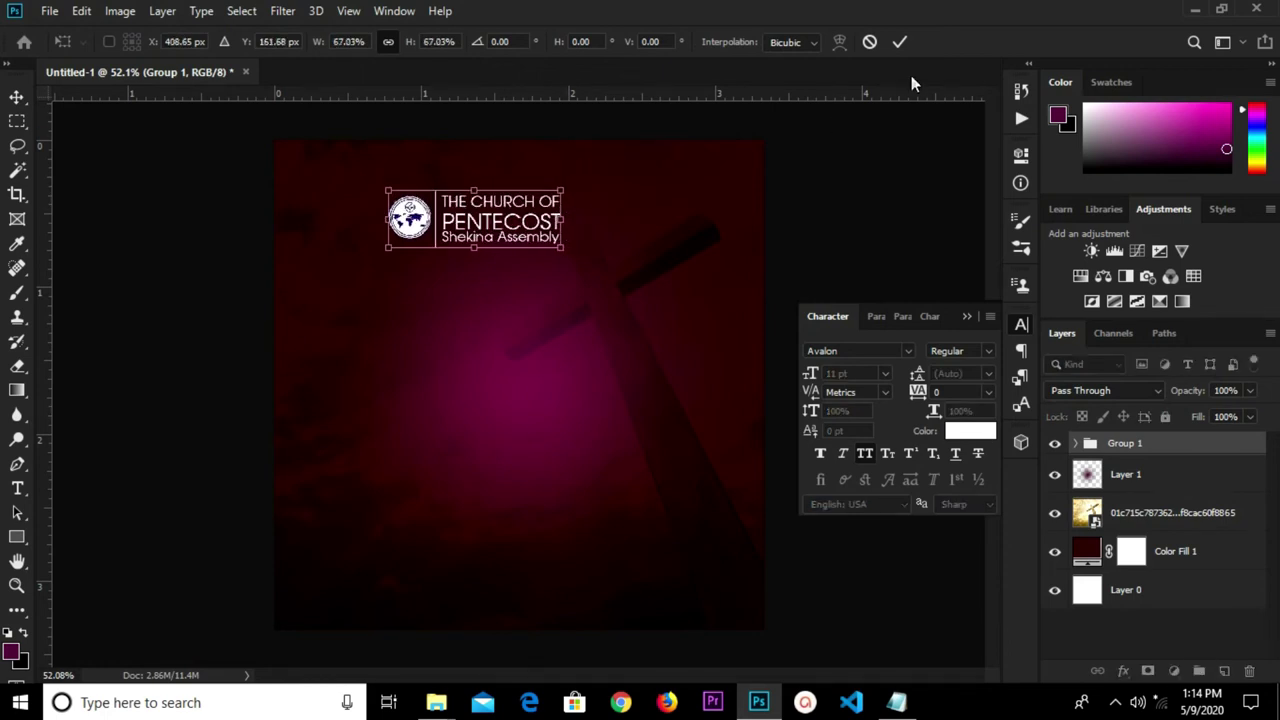
left_click(898, 43)
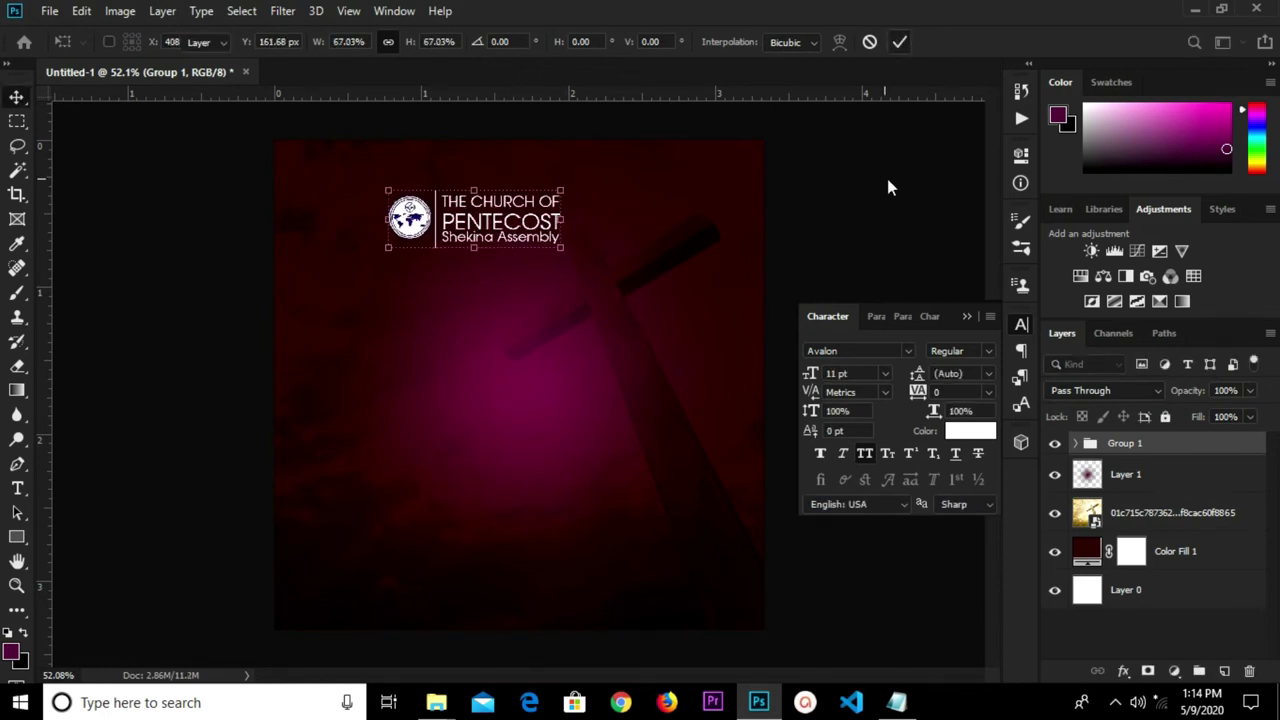
key("ctrl+a")
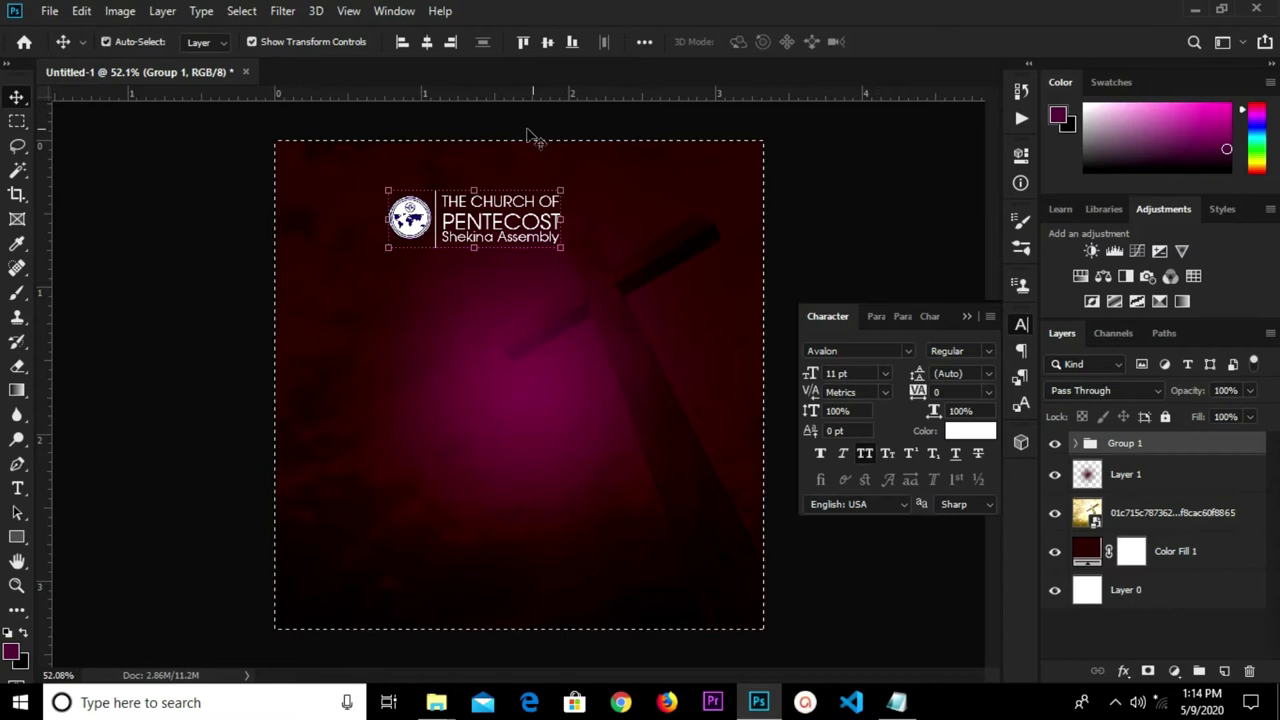
left_click(426, 42)
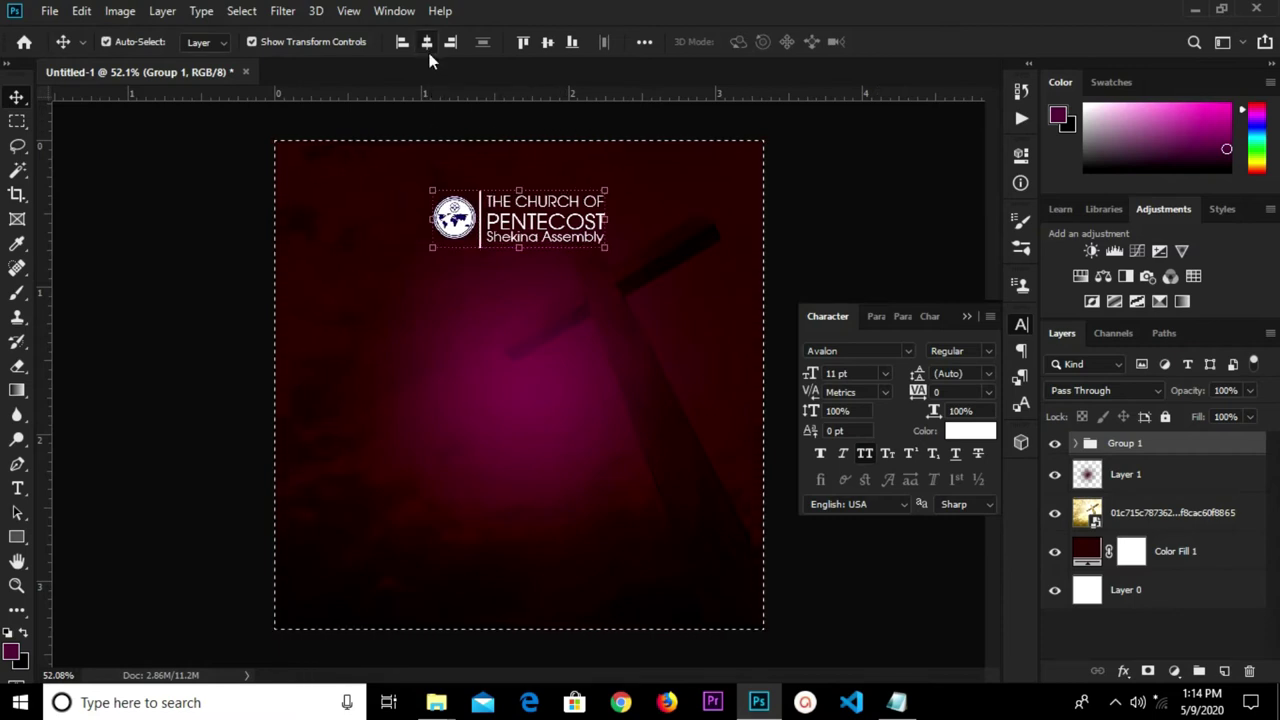
left_click(618, 128)
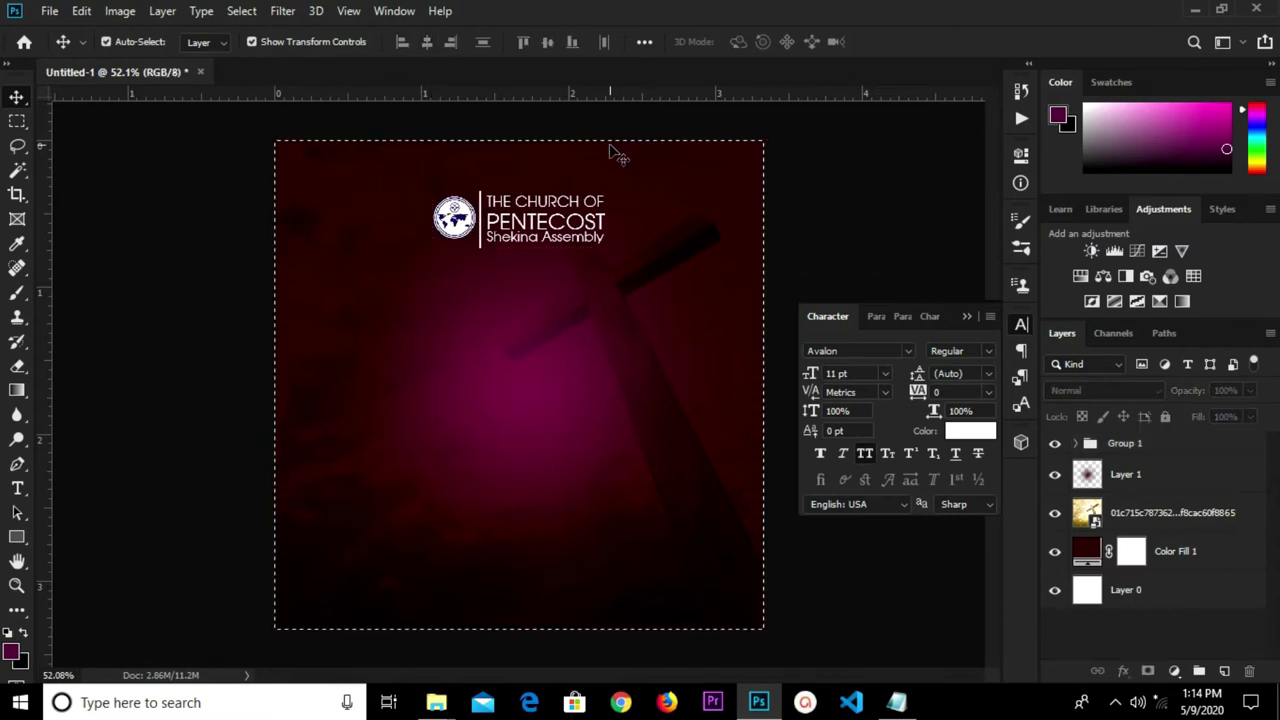
key("ctrl+d")
Nudge Group 1 up one step with the Up arrow, then deselect it
left_click(1112, 452)
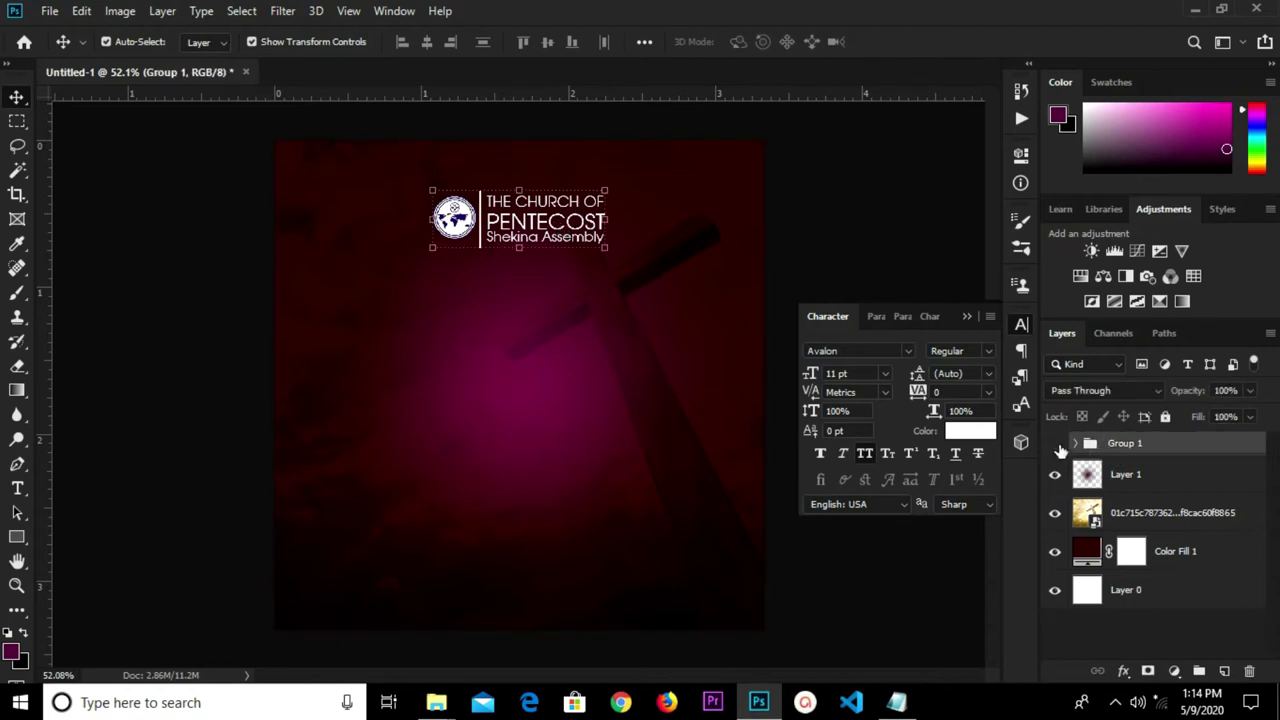
left_click(1055, 443)
left_click(1055, 443)
key("Up")
key("Up")
key("Up")
key("Up")
key("Up")
key("Up")
key("Up")
key("Up")
key("Up")
key("Up")
key("Up")
key("Up")
key("Up")
key("Up")
key("Up")
key("Up")
key("Up")
key("Up")
key("Up")
key("Up")
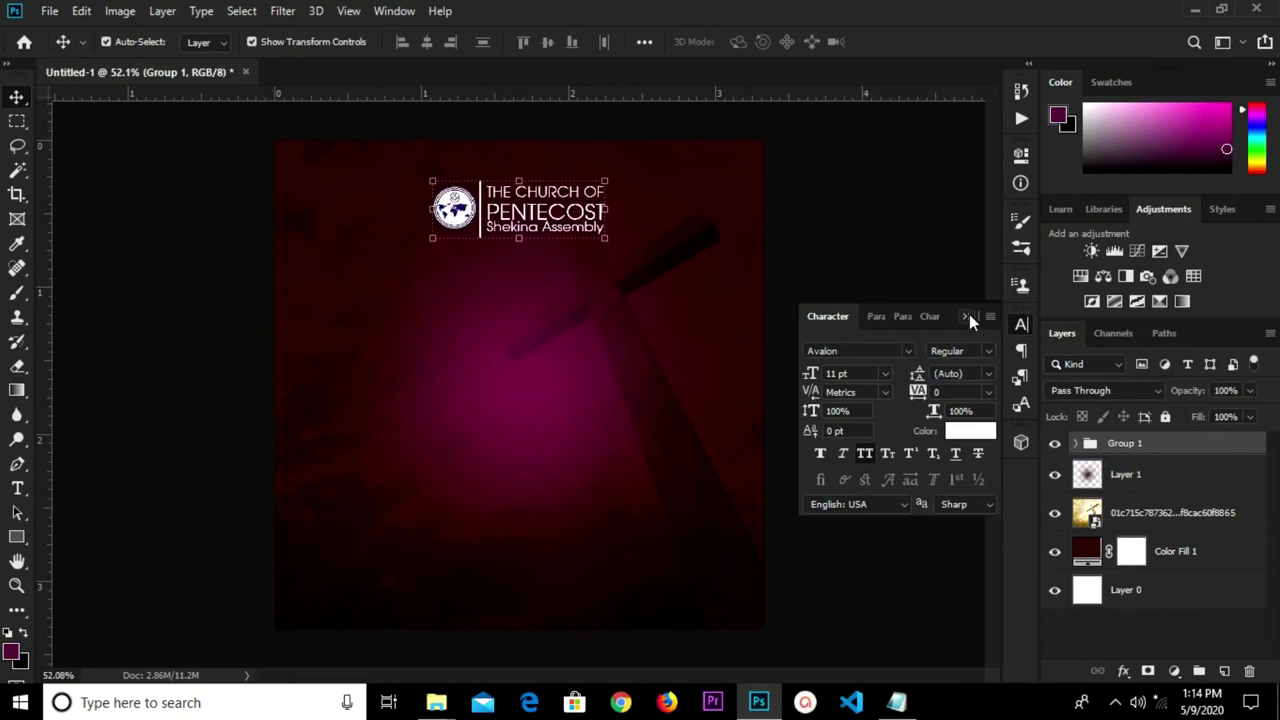
left_click(969, 316)
left_click(880, 266)
Draw a long thin rectangle below the logo and fill it bright yellow
left_click(16, 537)
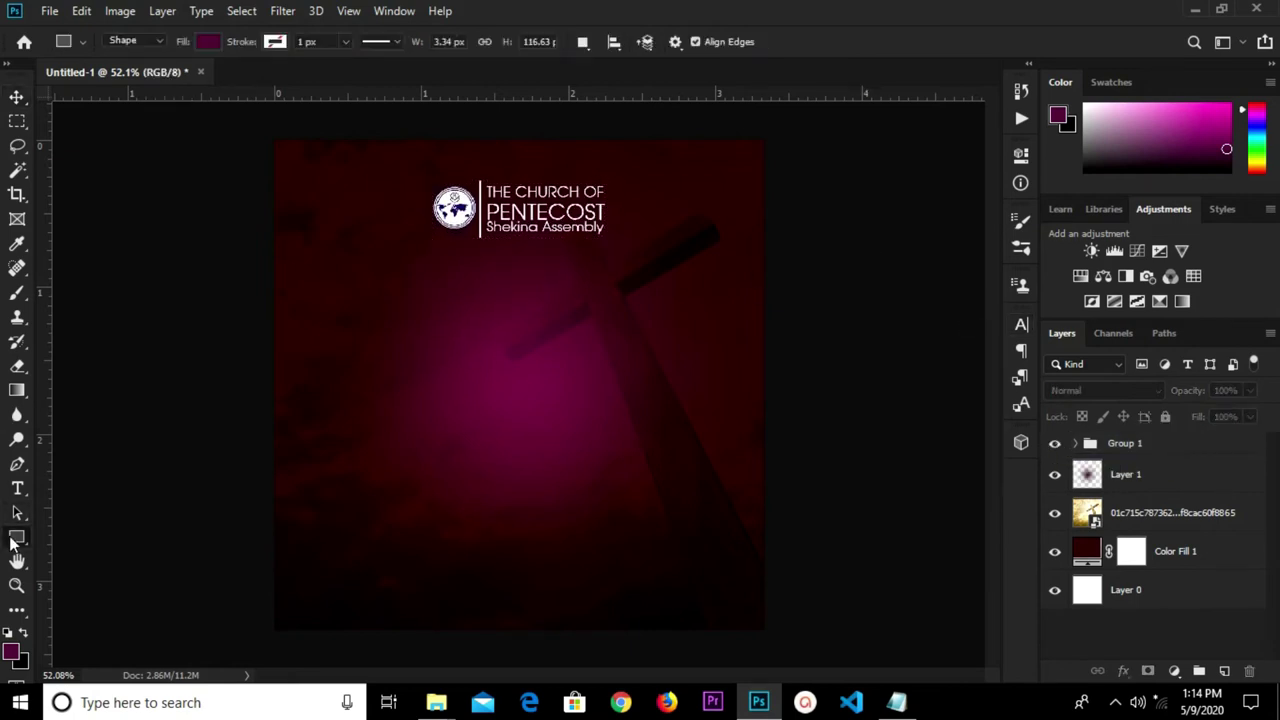
left_click_drag(350, 267, 698, 293)
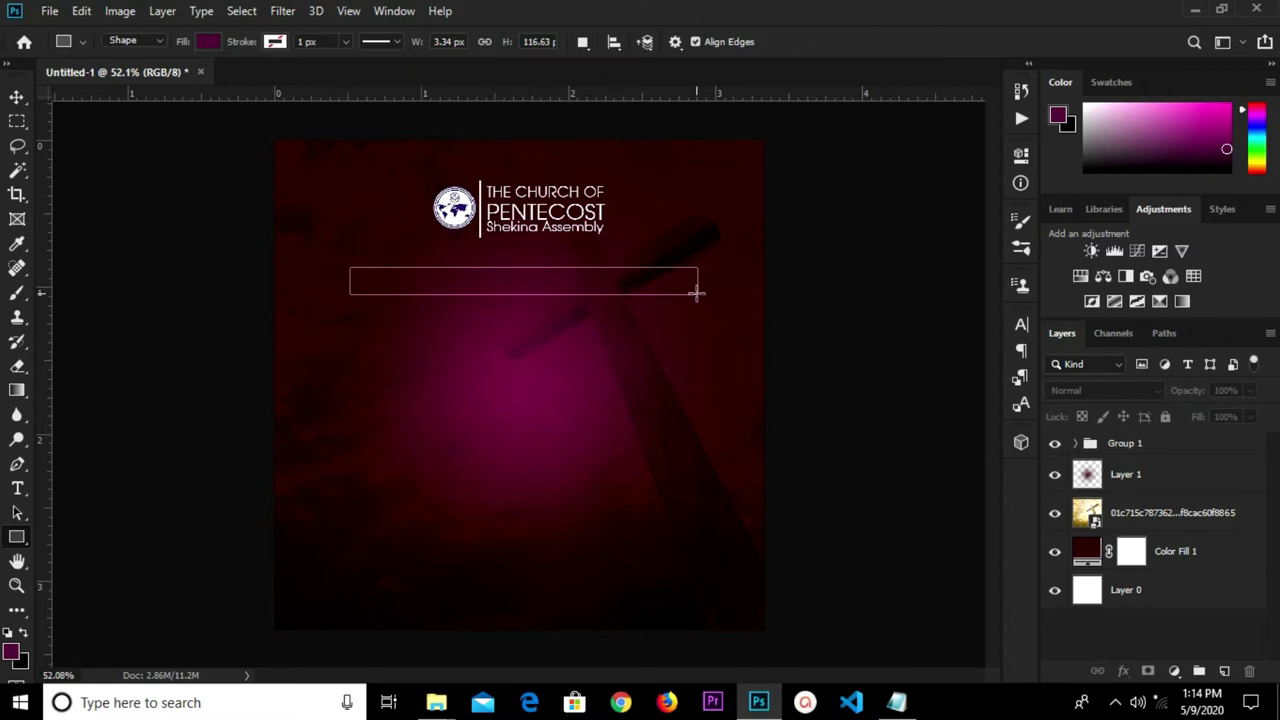
left_click(763, 273)
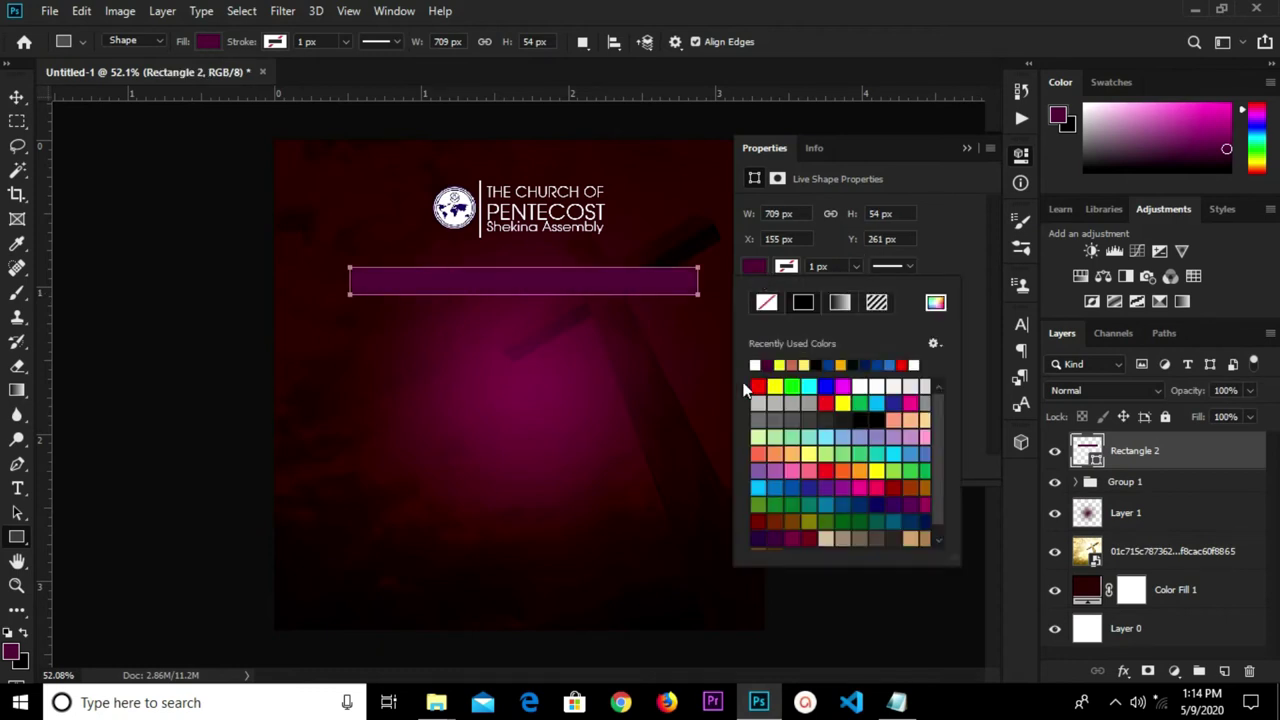
left_click(932, 303)
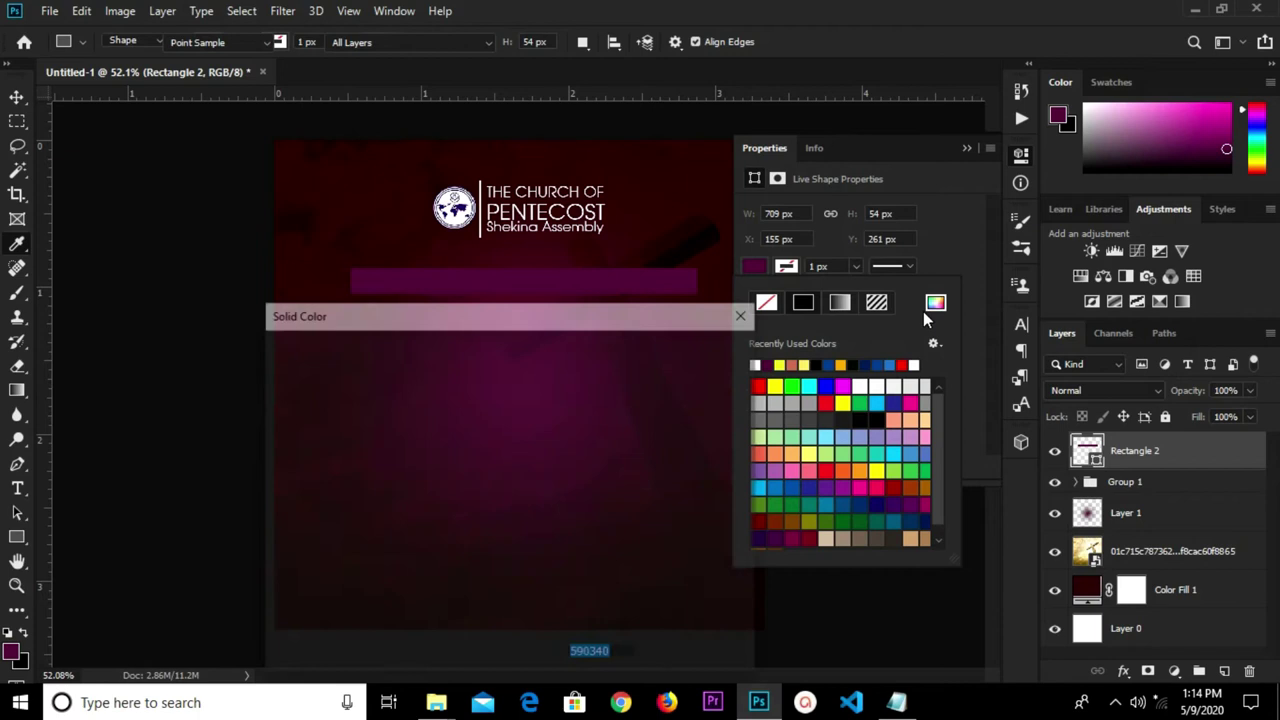
left_click_drag(533, 527, 533, 556)
left_click_drag(506, 388, 516, 400)
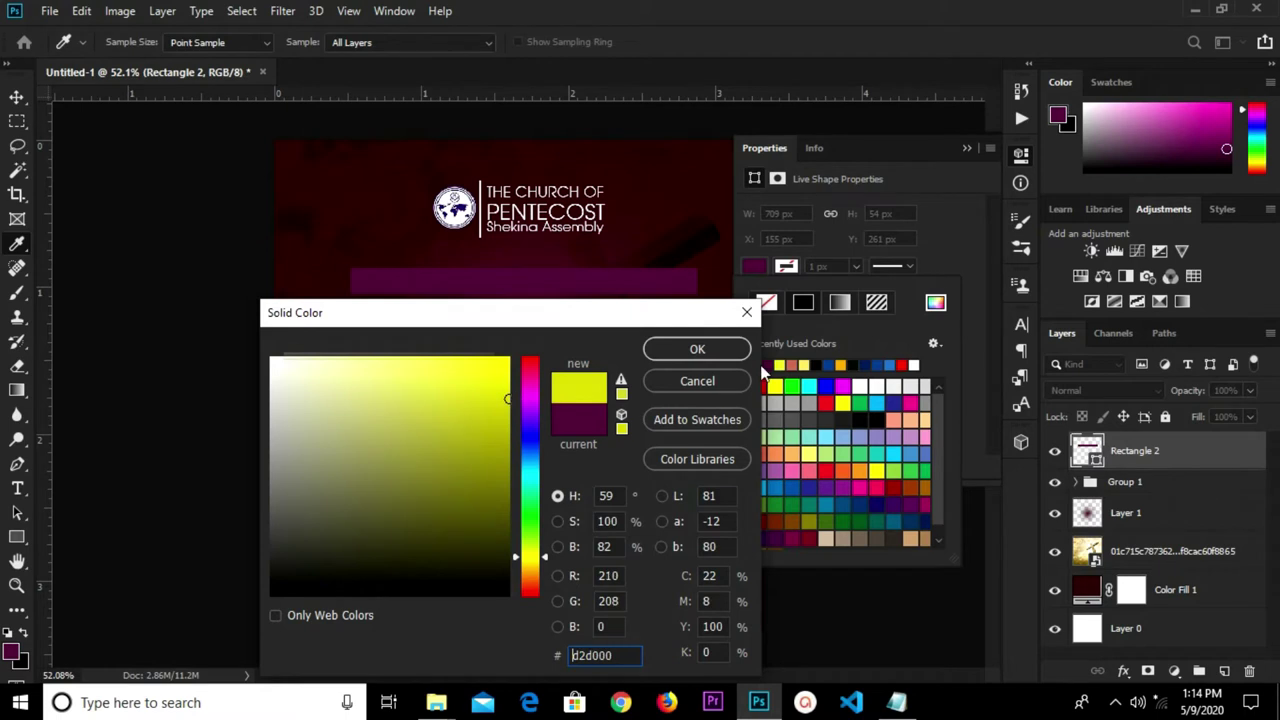
left_click(717, 352)
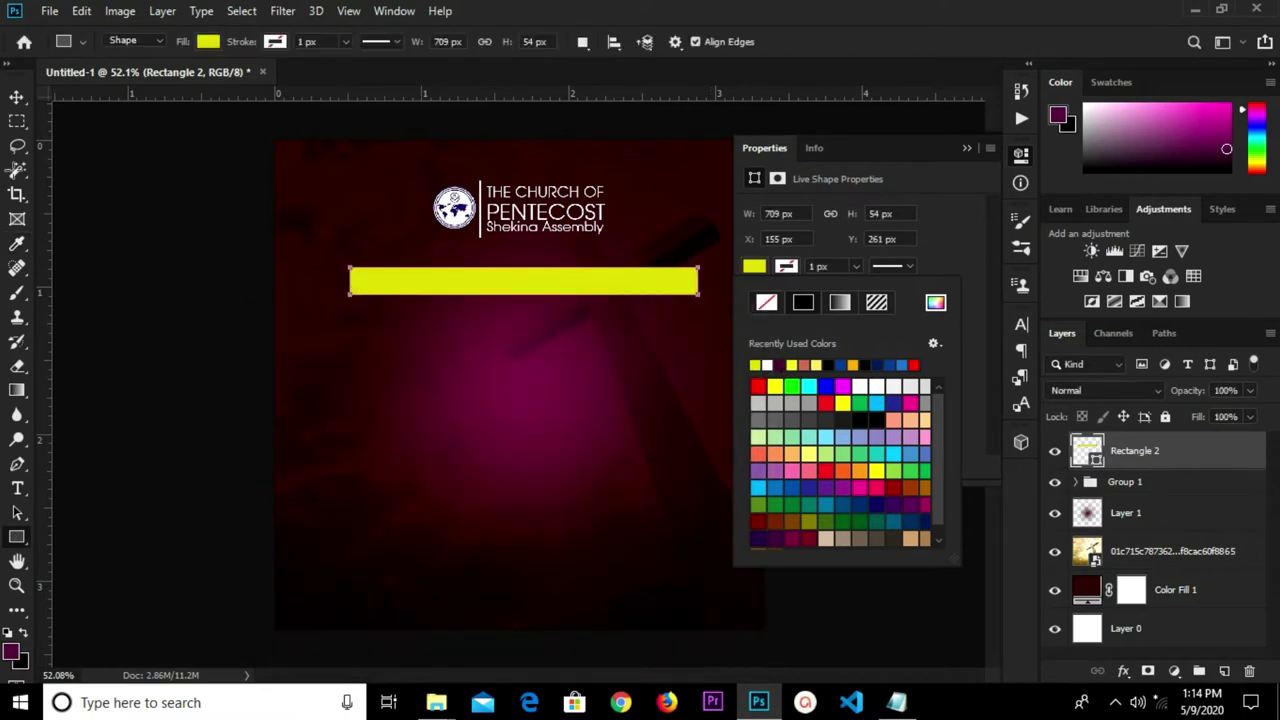
left_click(16, 97)
Round the yellow bar's corners to a 27 px radius
left_click(414, 323)
left_click(451, 286)
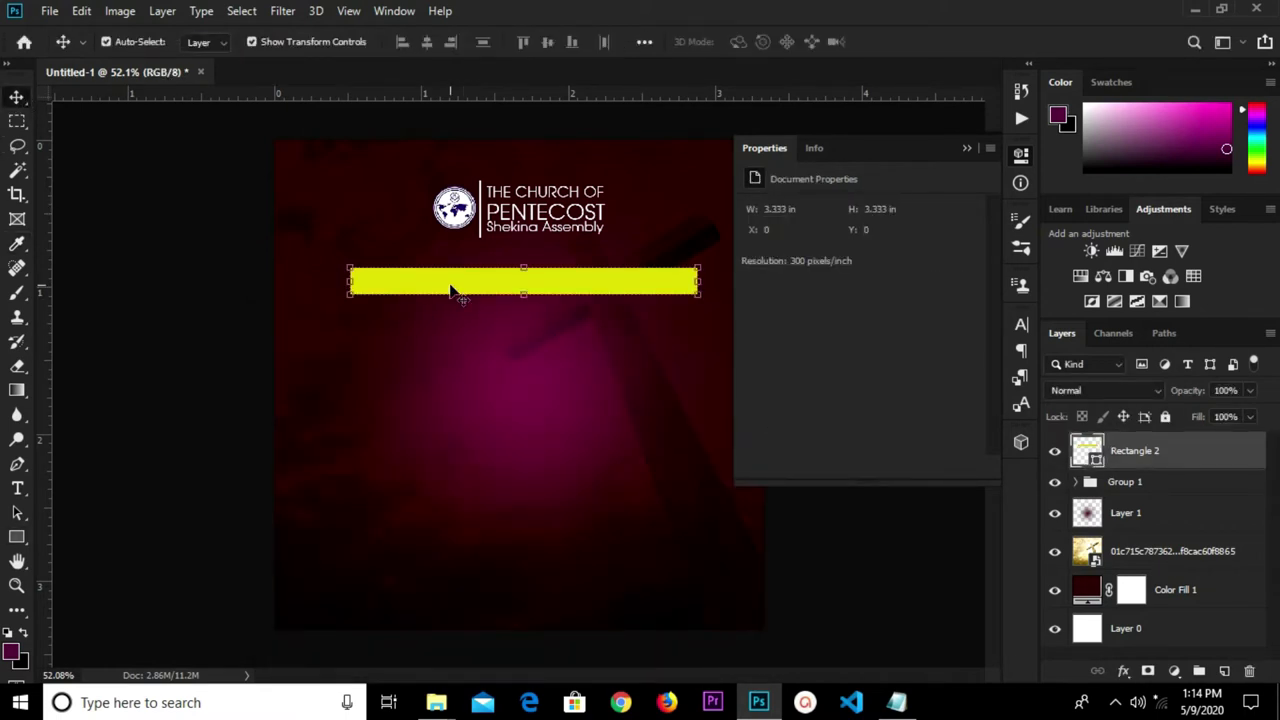
left_click_drag(906, 343, 943, 341)
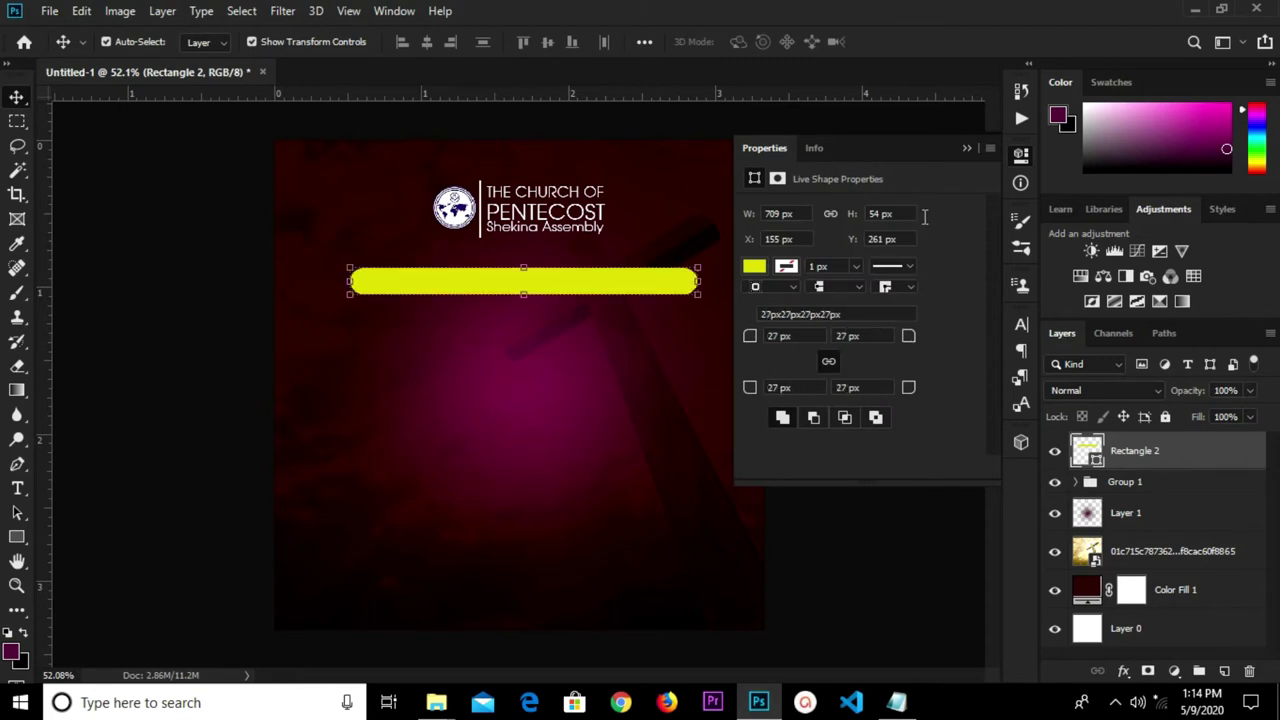
left_click(966, 148)
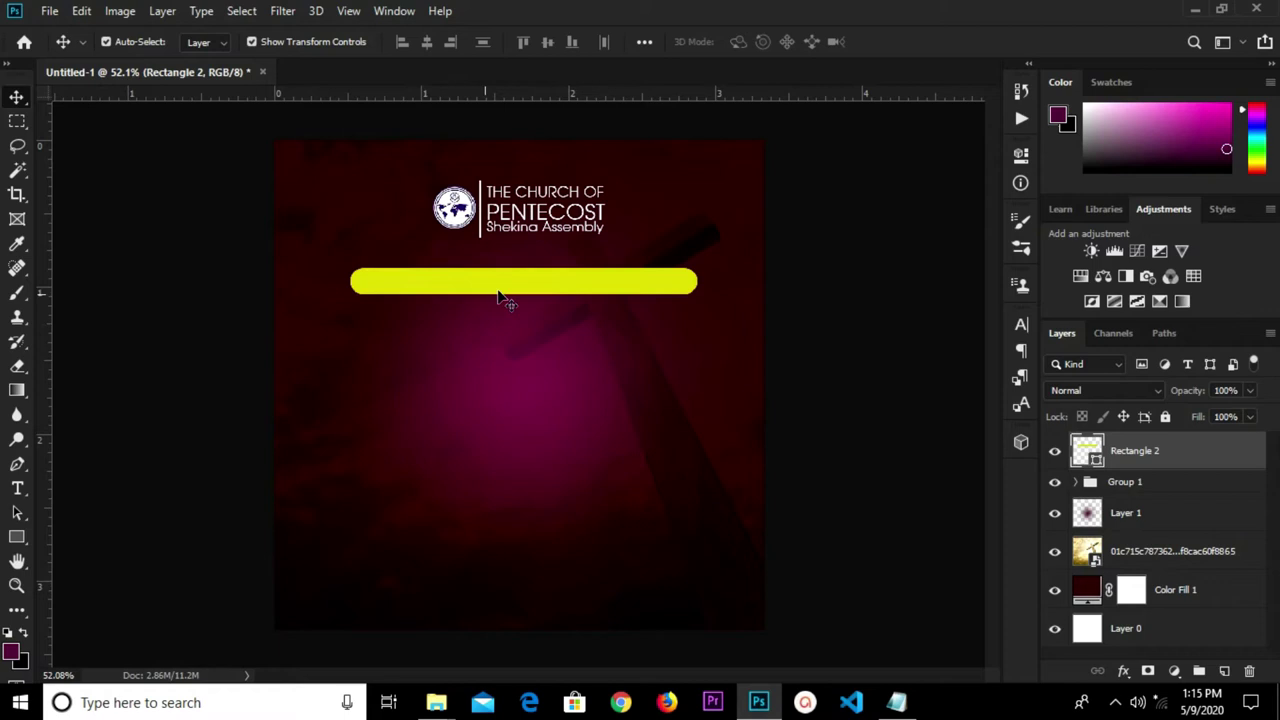
Shorten the yellow bar, centre it horizontally, and move it slightly lower
left_click(505, 300)
left_click(517, 286)
mouse_move(343, 265)
left_mouse_down()
mouse_move(368, 280)
mouse_move(353, 272)
left_mouse_up()
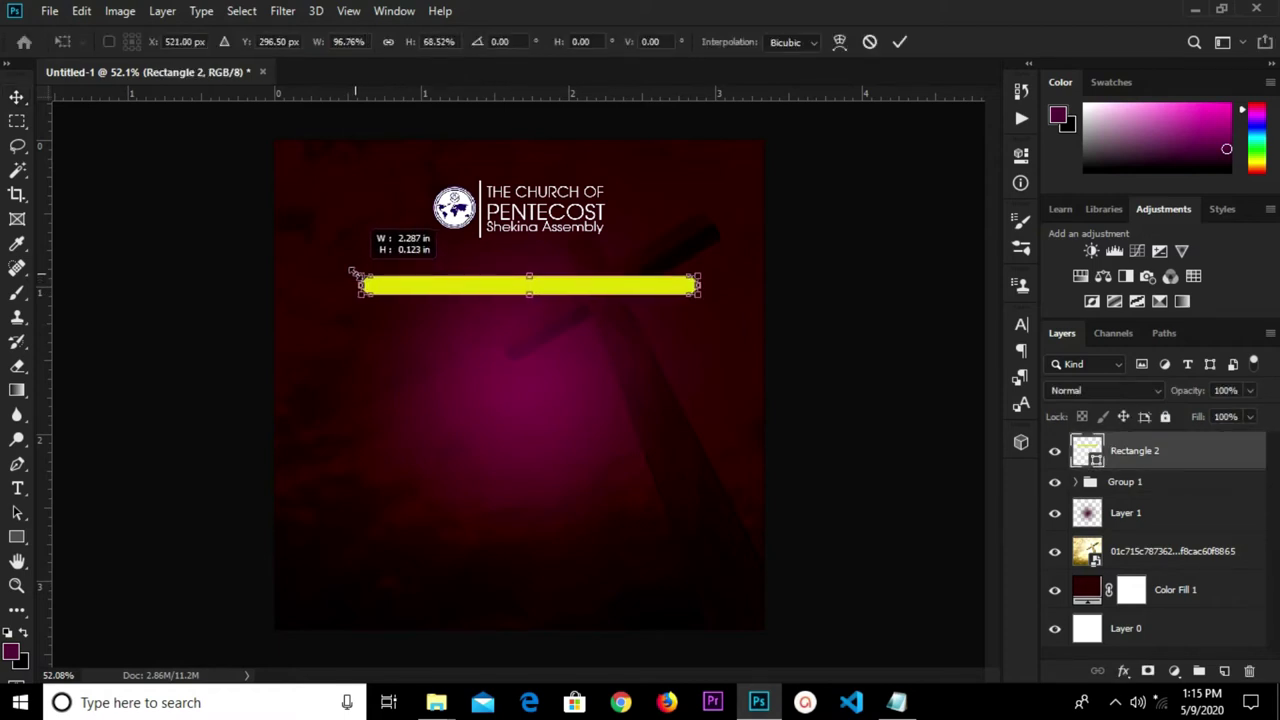
left_click(900, 42)
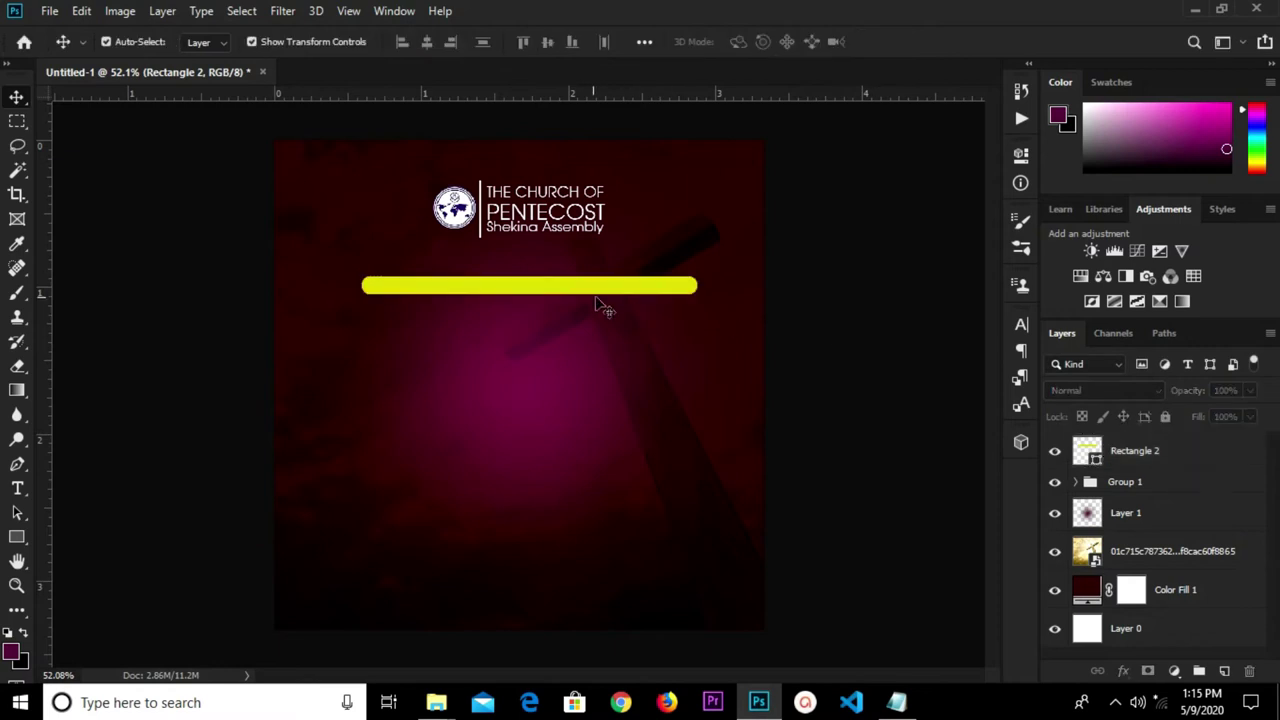
key("ctrl+a")
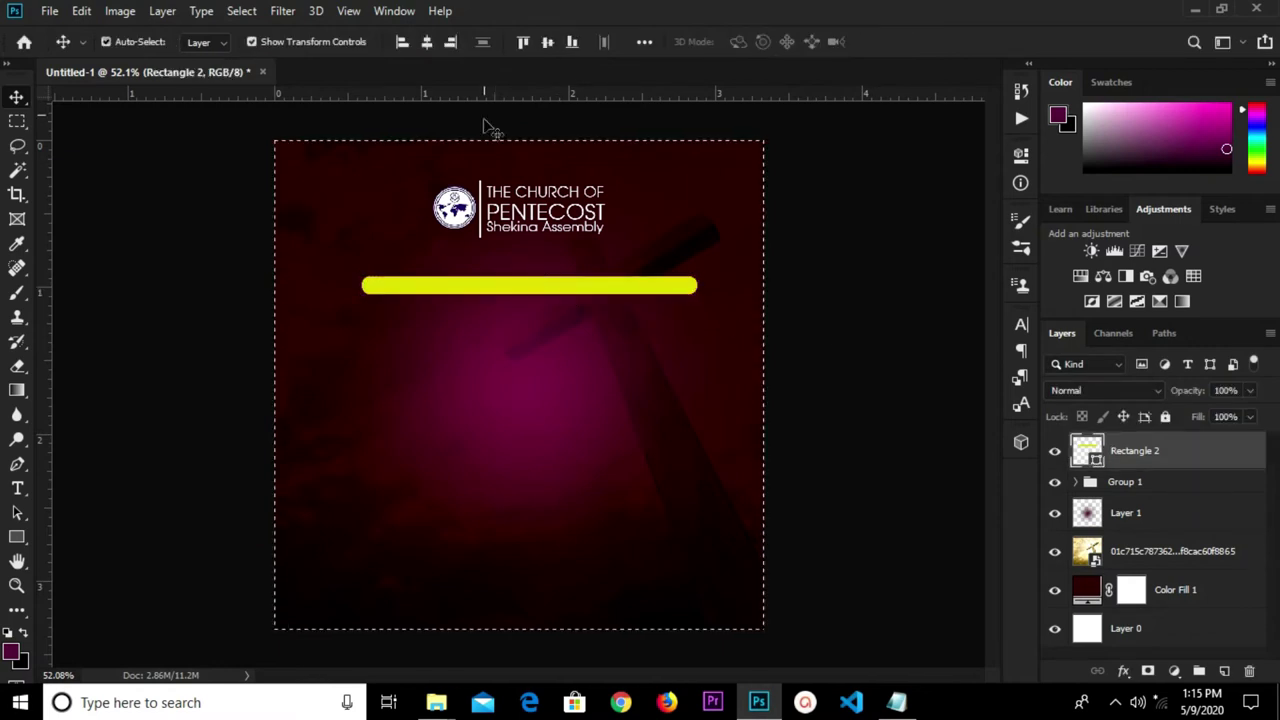
left_click(426, 47)
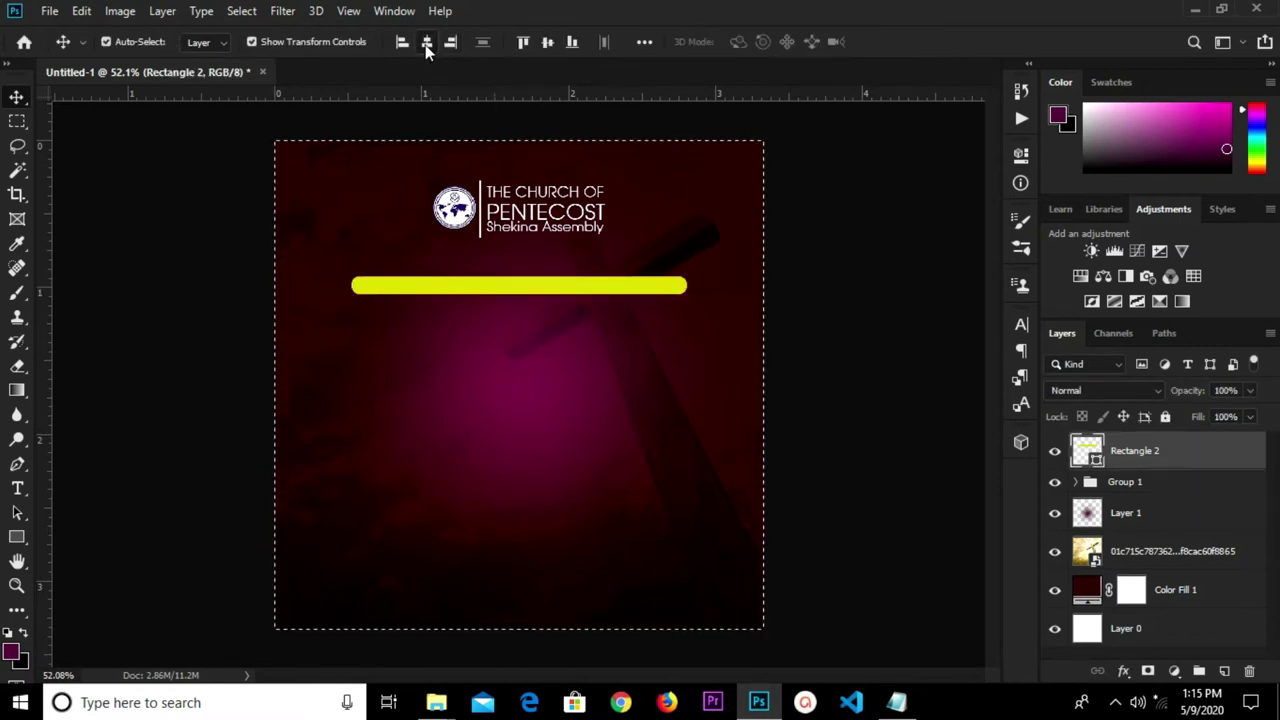
key("ctrl+d")
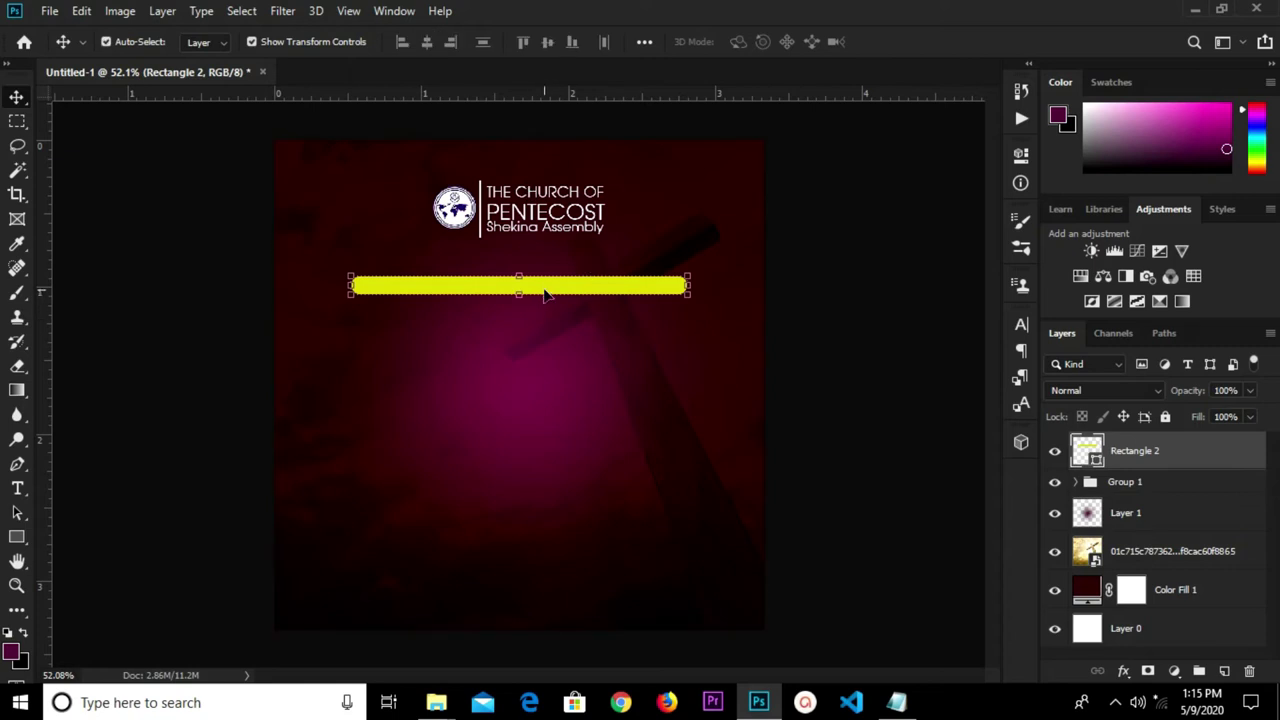
left_click_drag(545, 295, 549, 322)
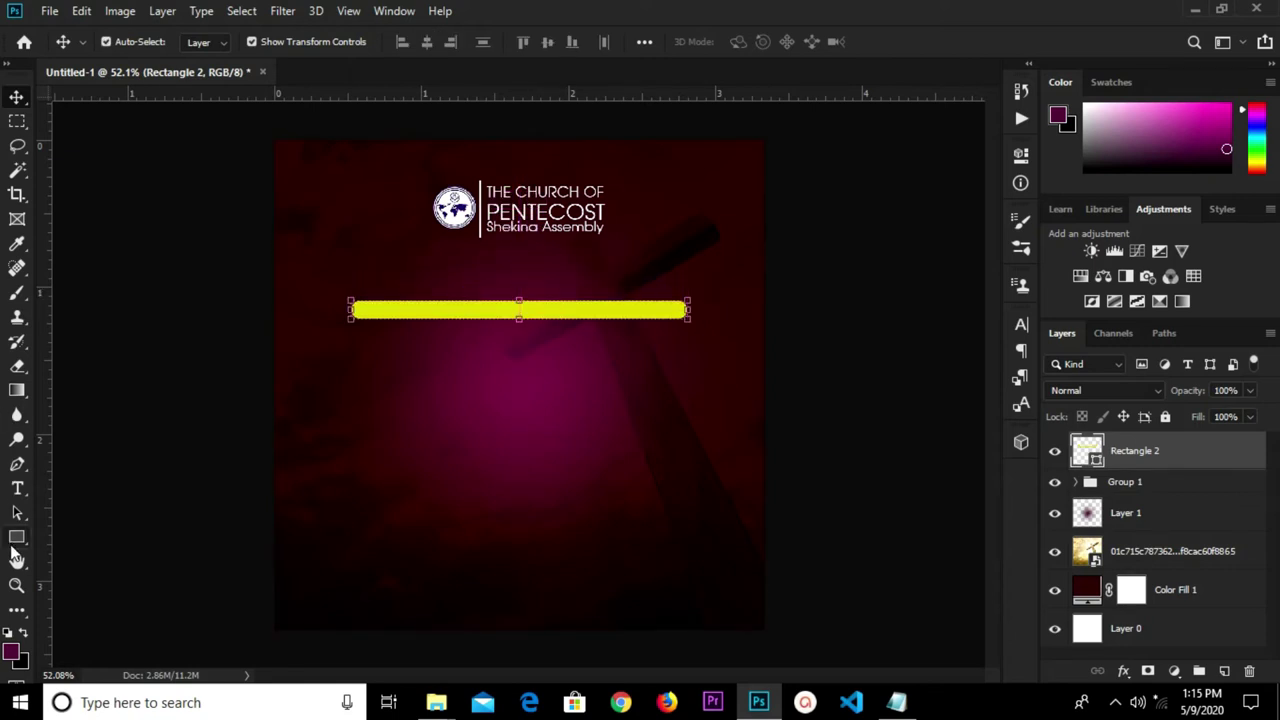
Create a placeholder text layer below the bar, then delete it
left_click(17, 488)
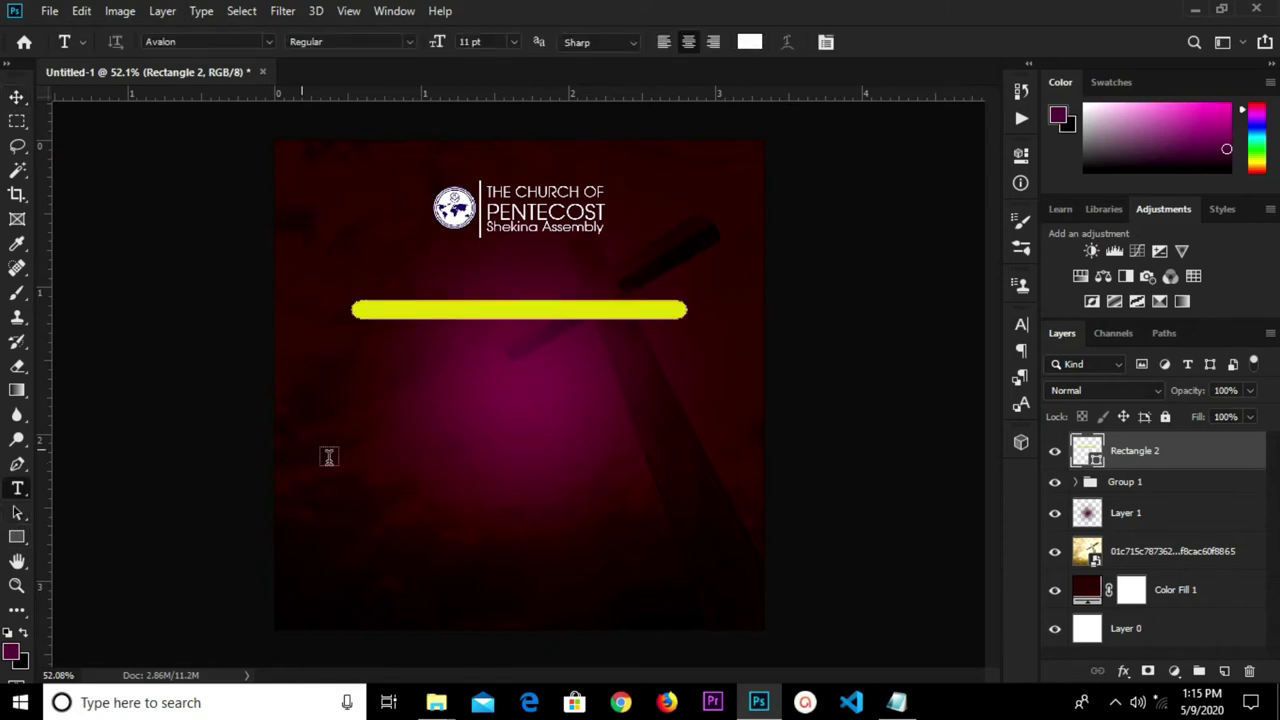
left_click(421, 408)
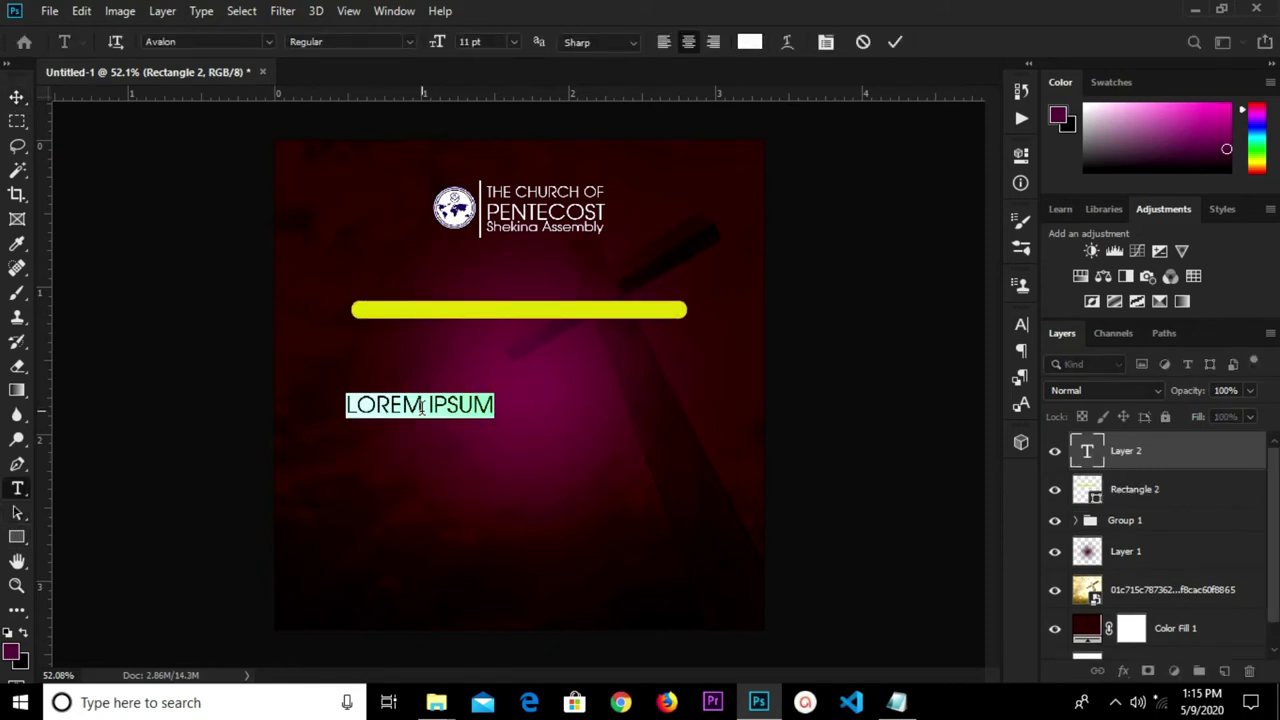
left_click(894, 43)
left_click(17, 98)
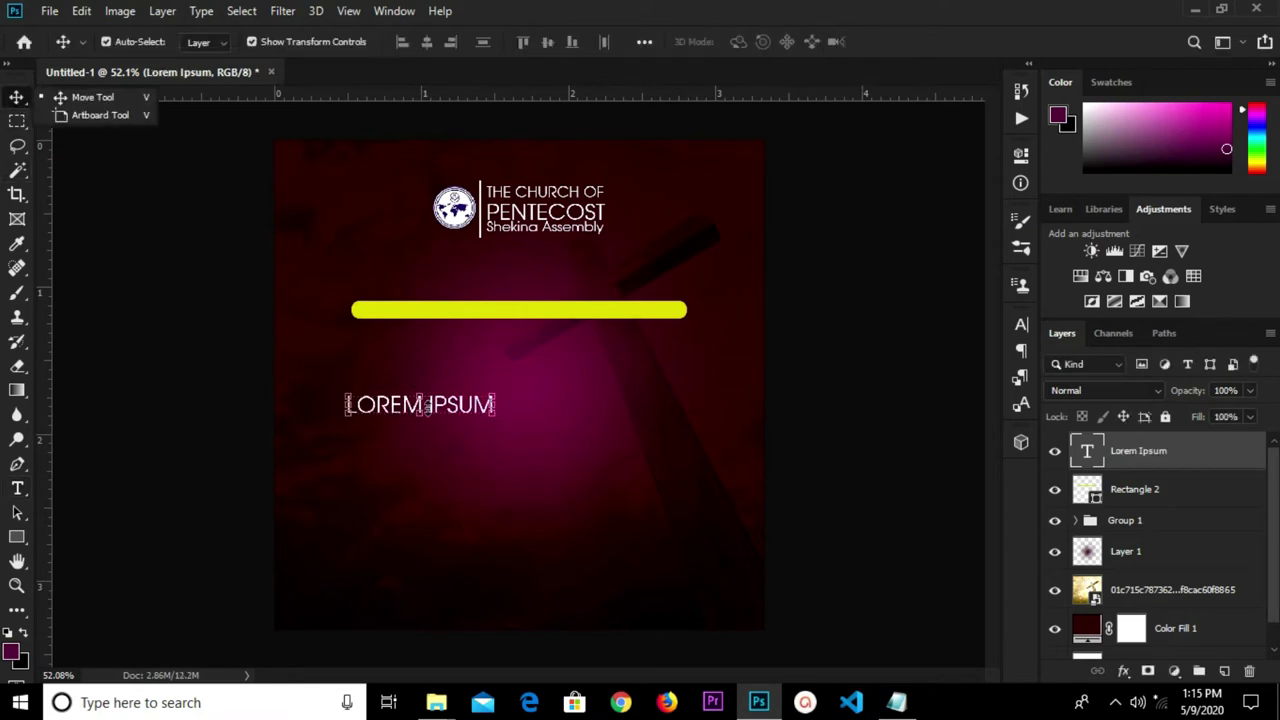
left_click(413, 405)
key("Delete")
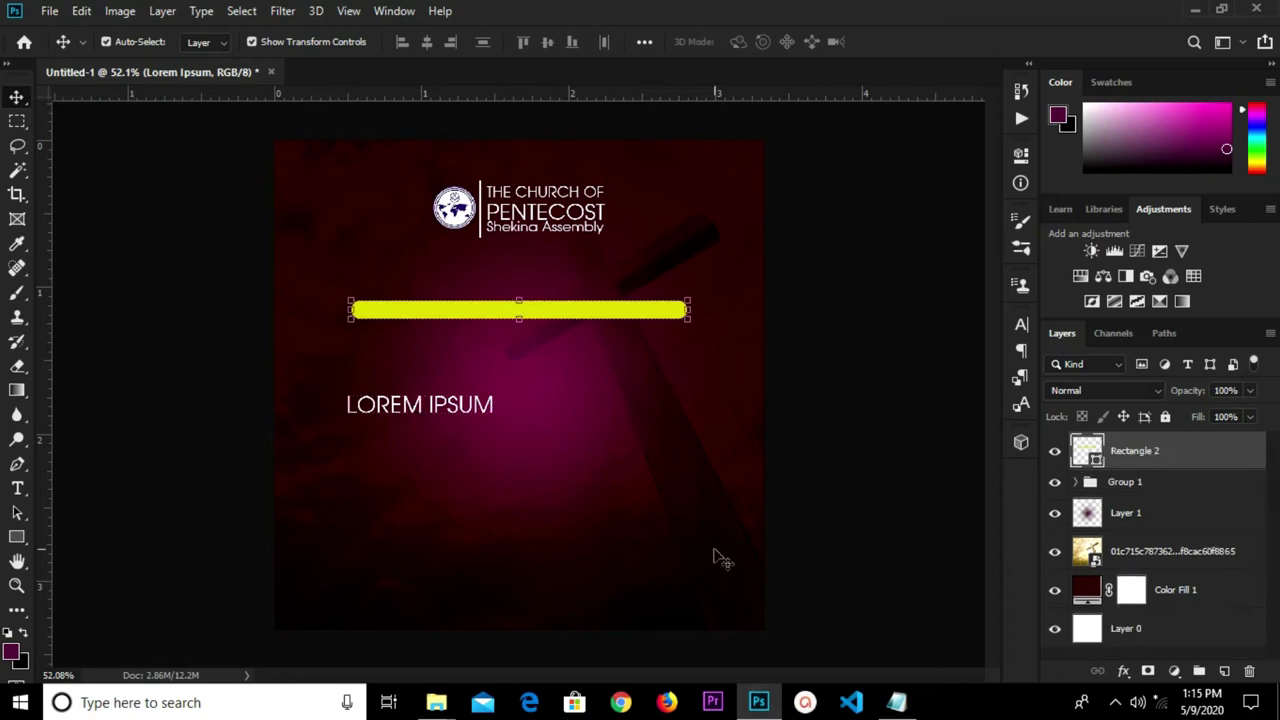
Copy 'THEME: YOU ARE NOT AN ACCIDENT' from Notepad and paste it as text, centred under the bar
left_click(898, 703)
left_click_drag(417, 143, 152, 146)
right_click(173, 143)
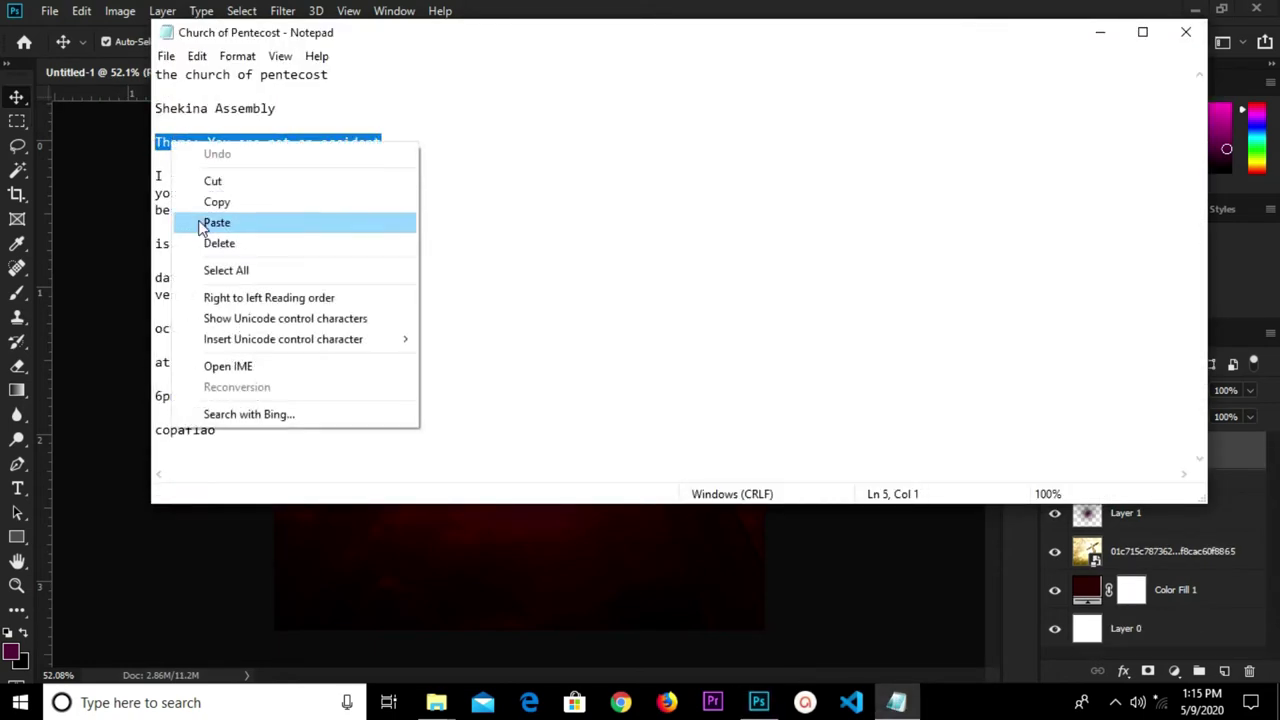
left_click(217, 202)
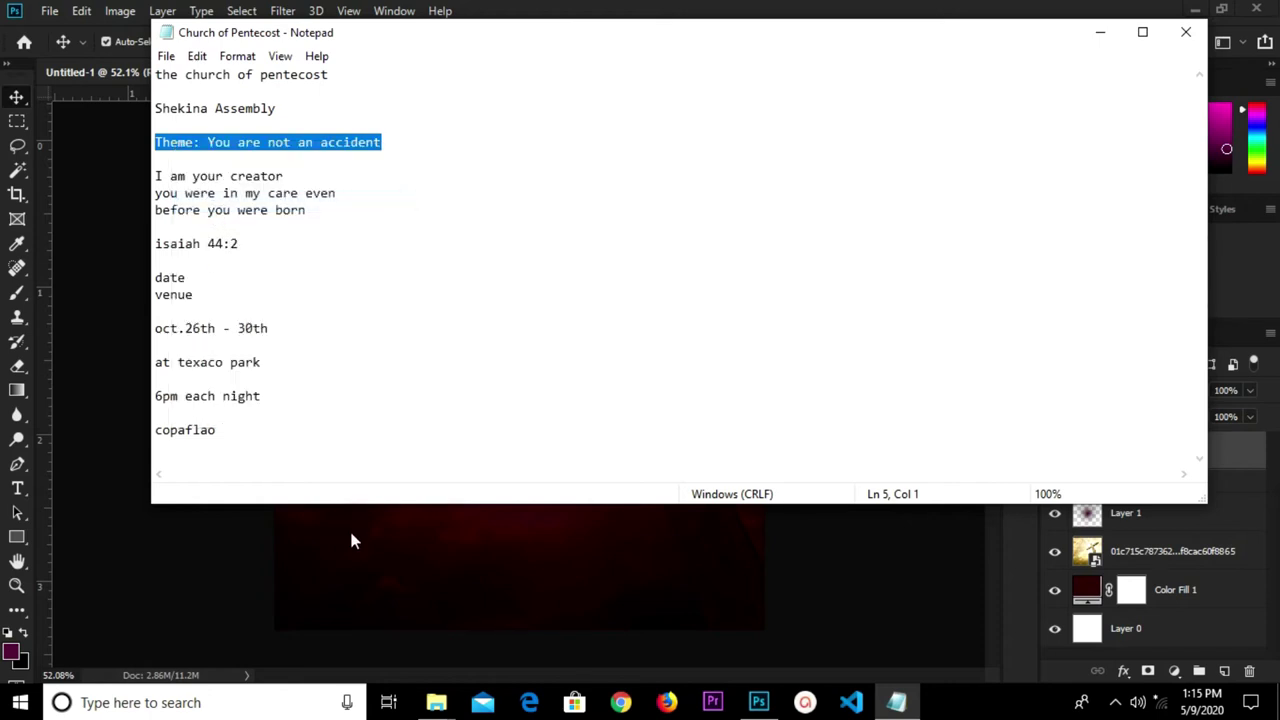
left_click(351, 540)
key("t")
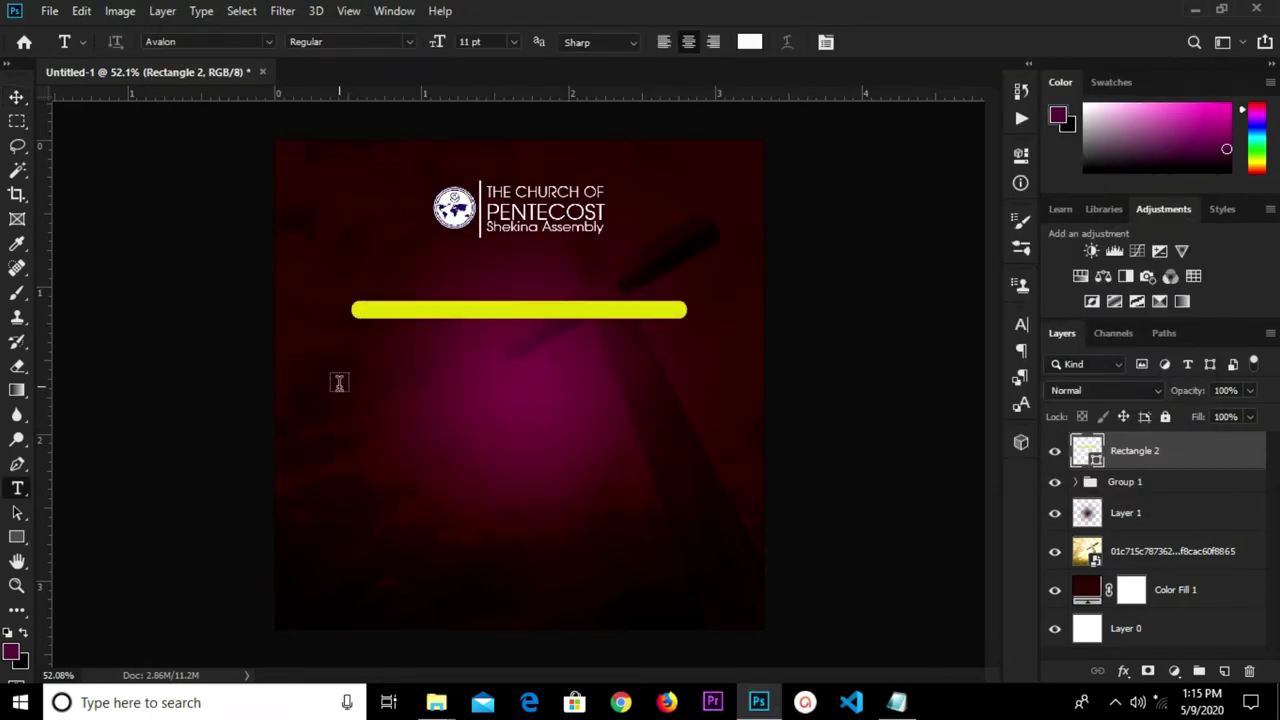
left_click(337, 384)
type("ARE NOT AN ACCIDENT")
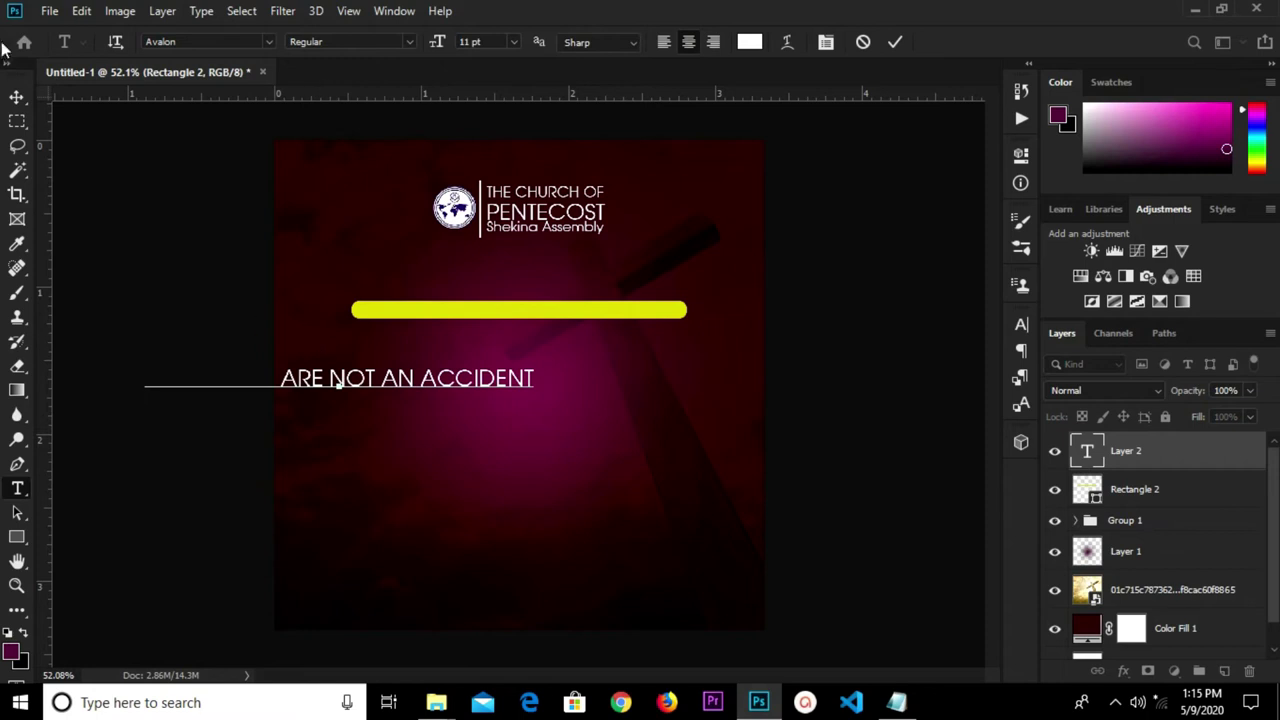
left_click(16, 97)
left_click_drag(414, 392, 565, 387)
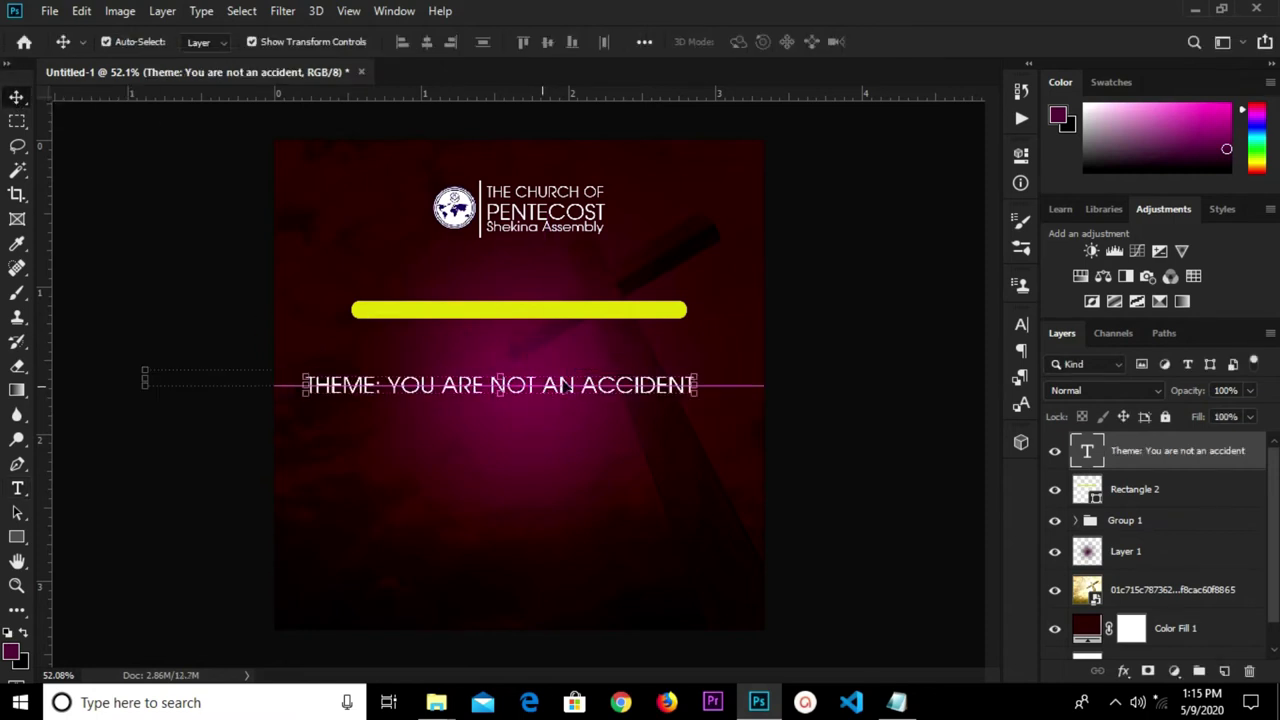
Make the theme text dark red Museo 700 in mixed case, sampling the background red
left_click(1021, 326)
left_click(970, 430)
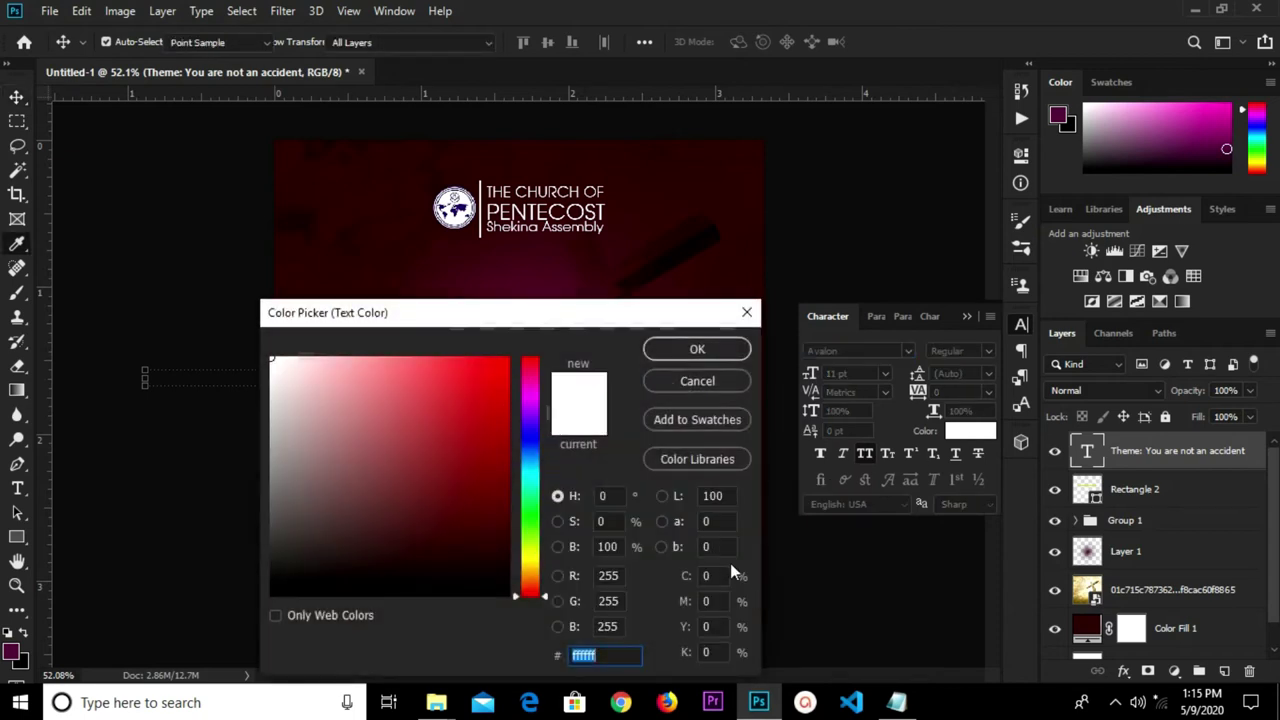
left_click(719, 150)
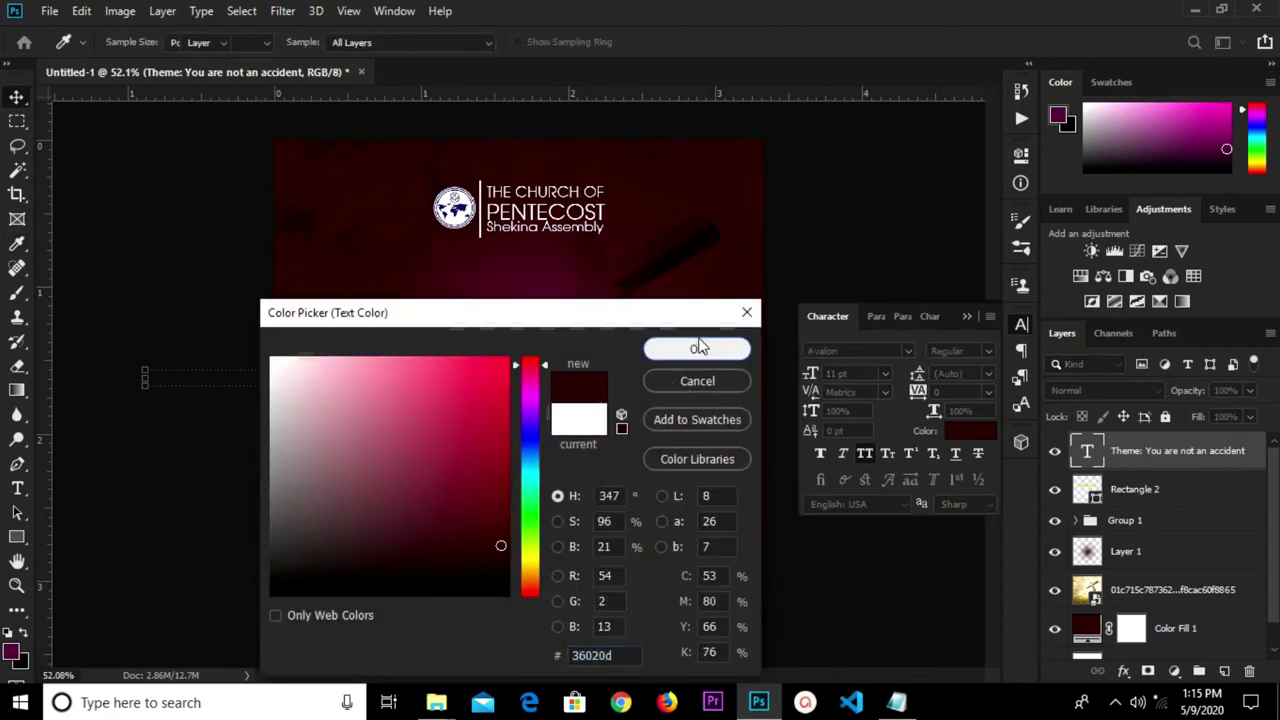
left_click(699, 347)
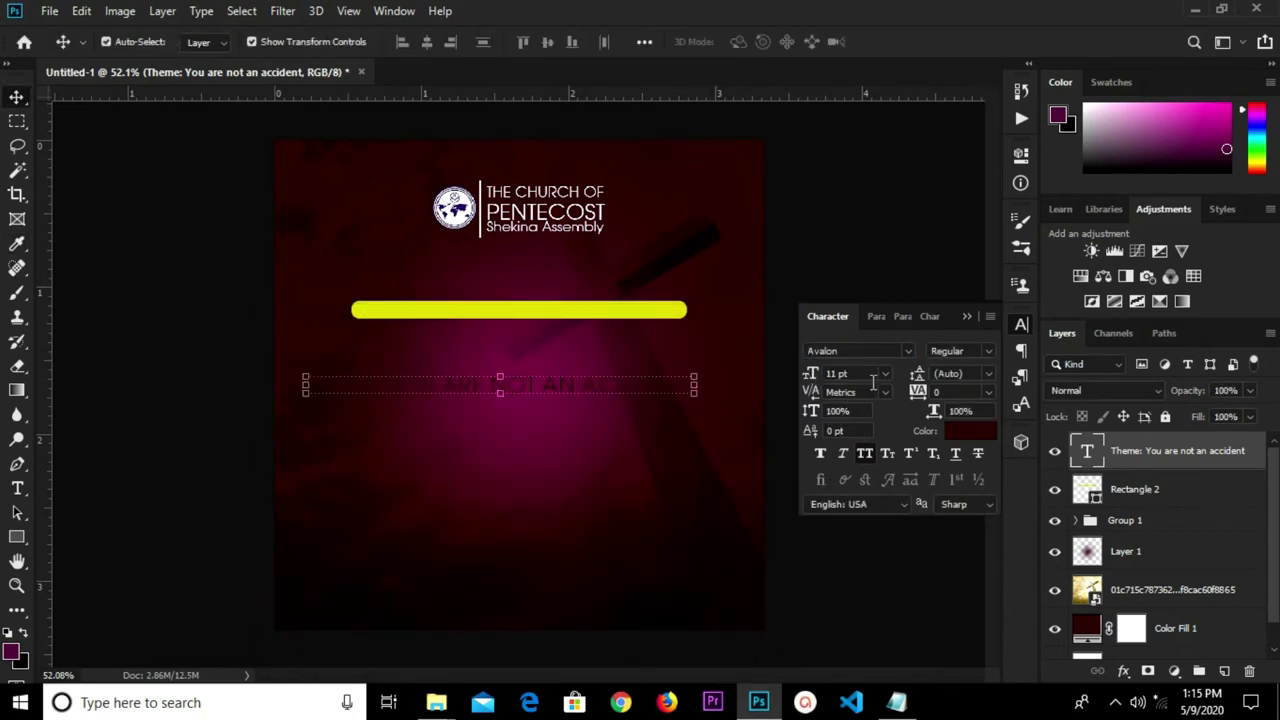
type("museo")
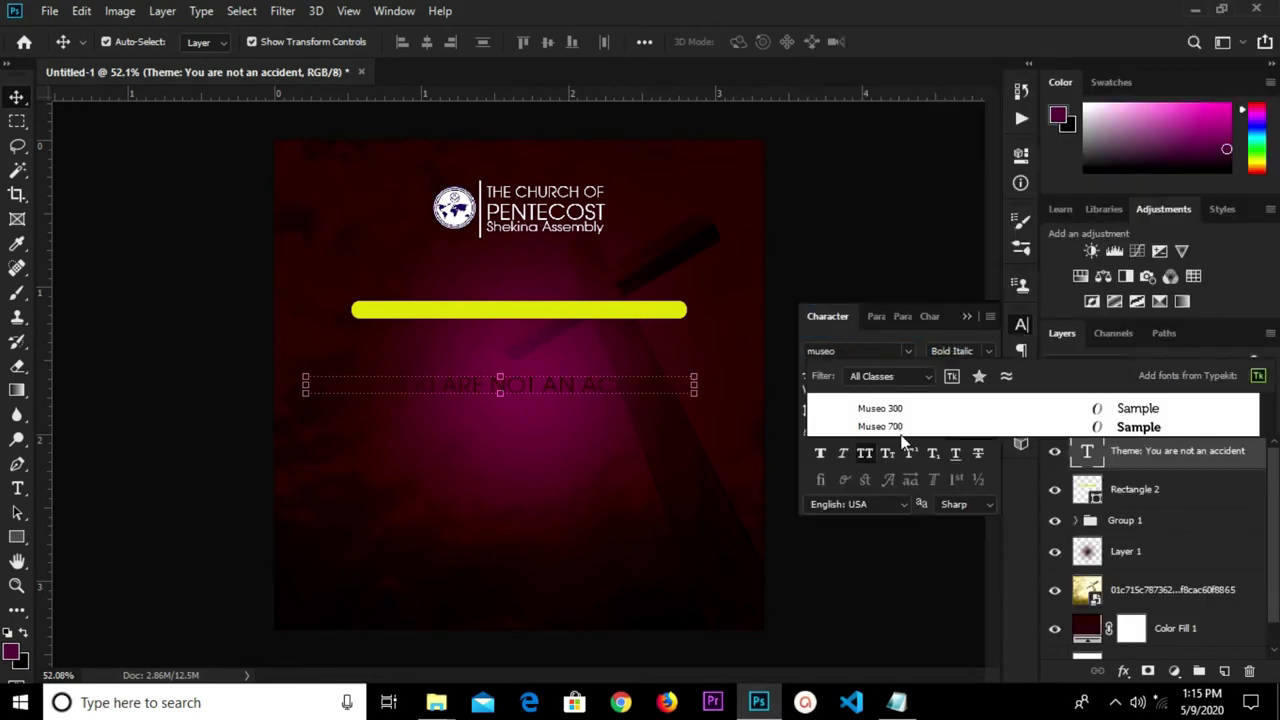
left_click(885, 426)
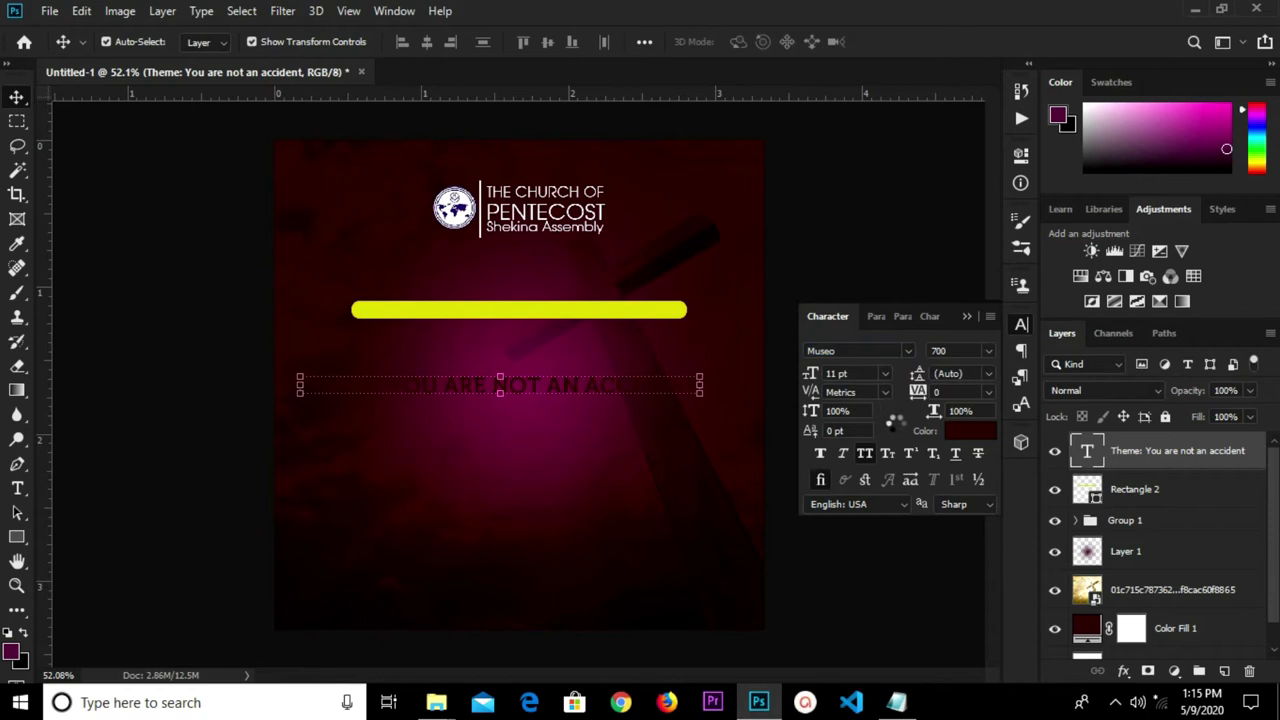
left_click(864, 453)
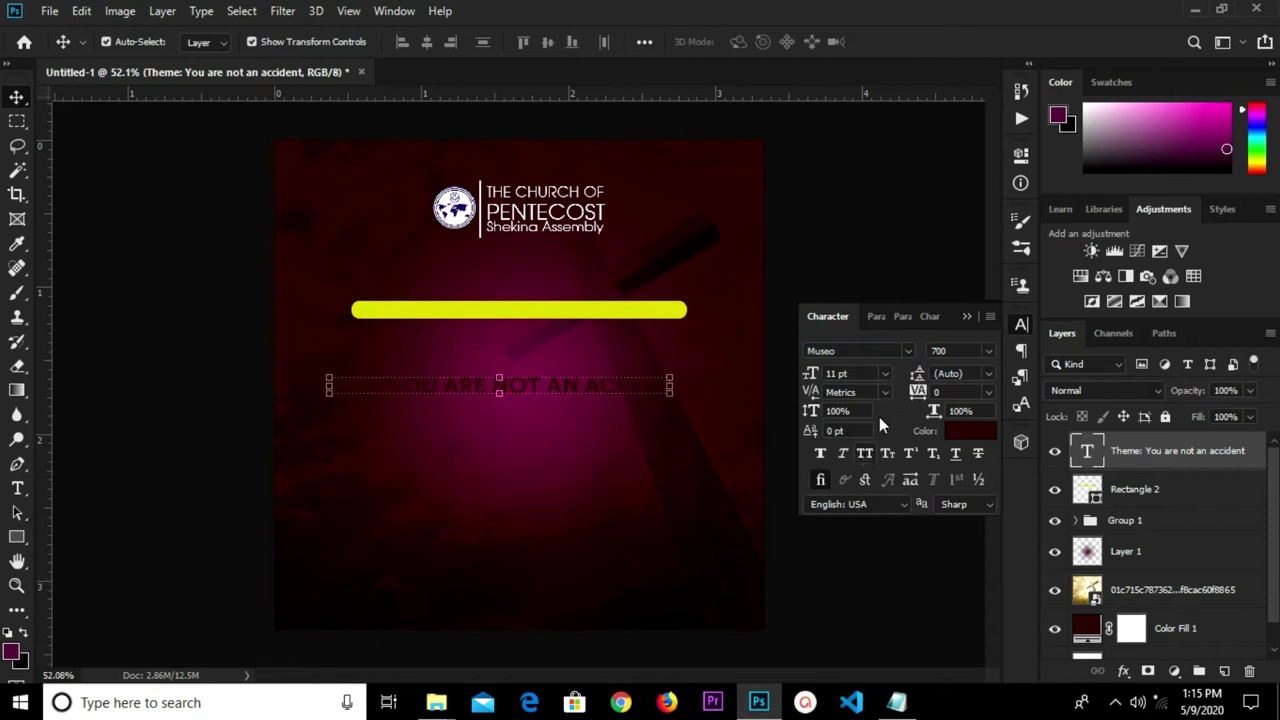
left_click(970, 316)
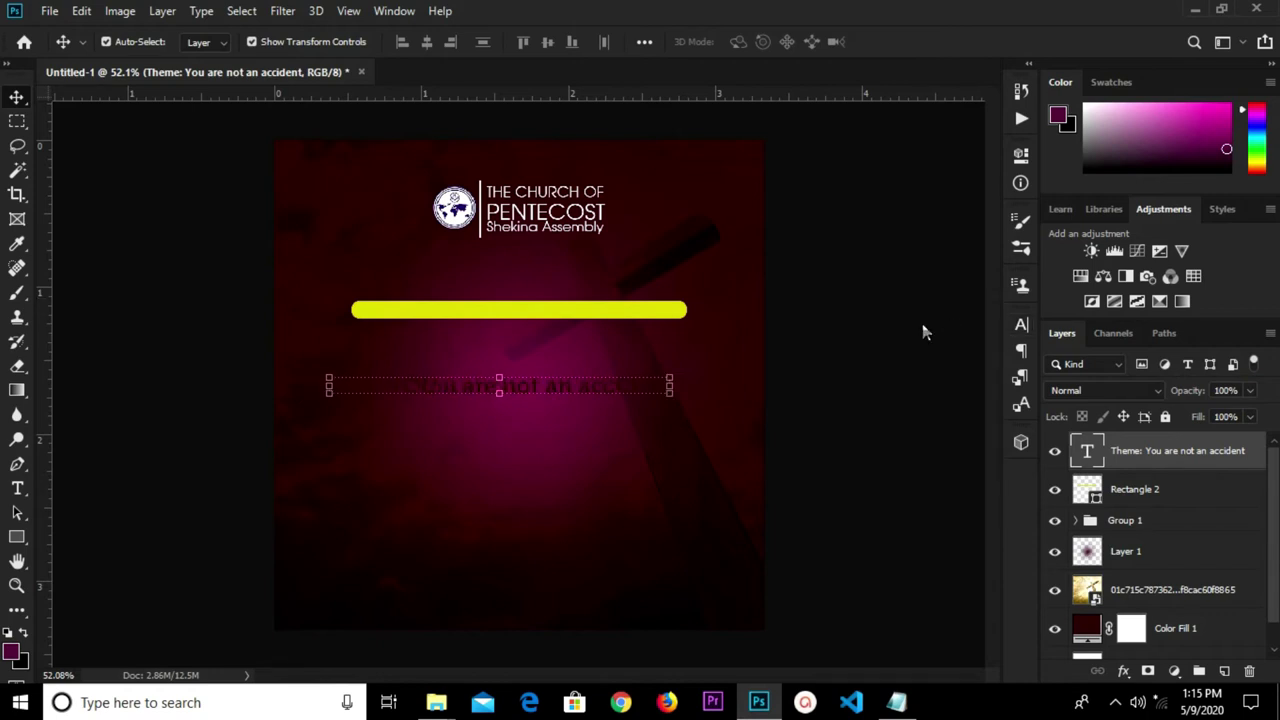
Move the theme text onto the yellow bar and set it to 10 pt
right_click(14, 98)
left_click_drag(481, 387, 499, 311)
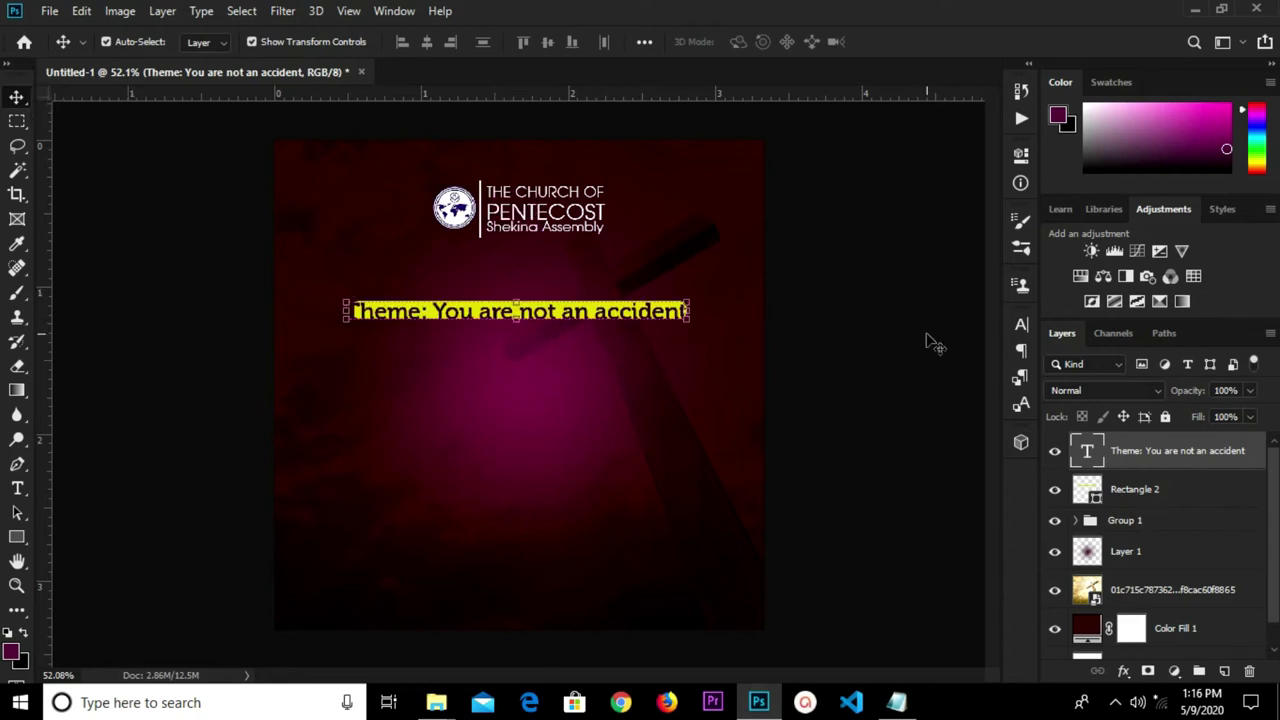
left_click(1011, 328)
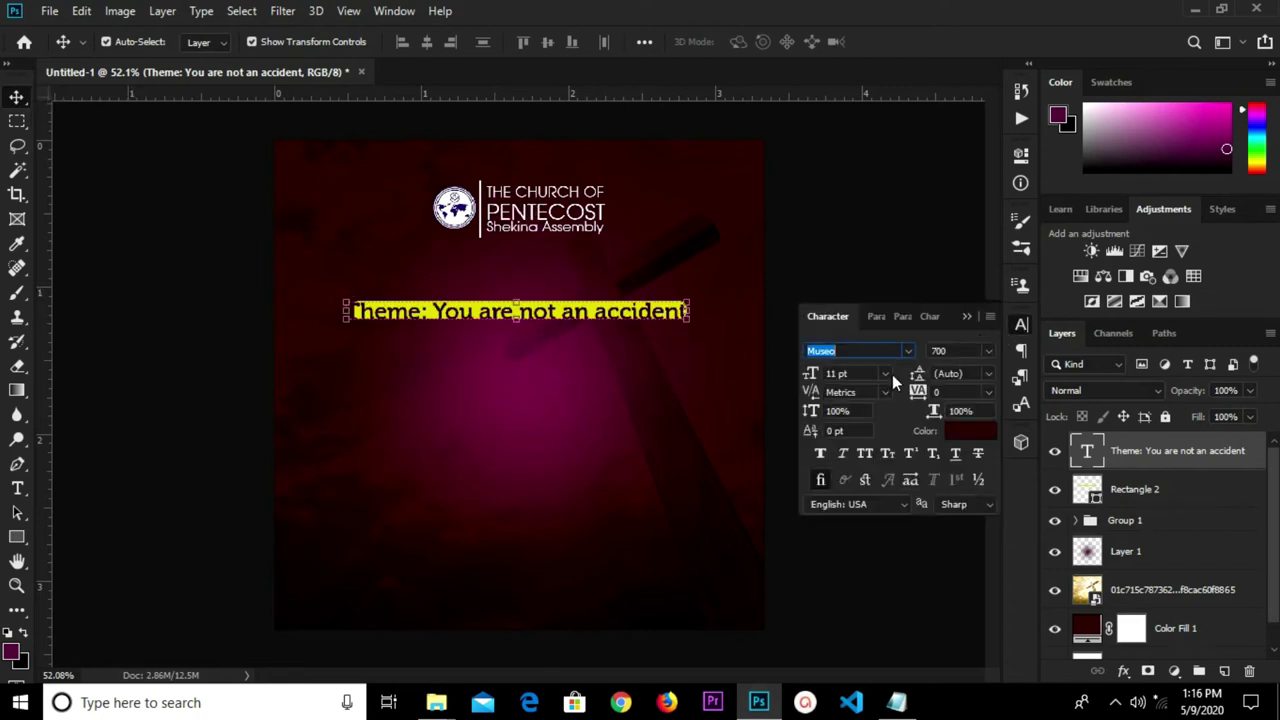
left_click(888, 374)
left_click(850, 451)
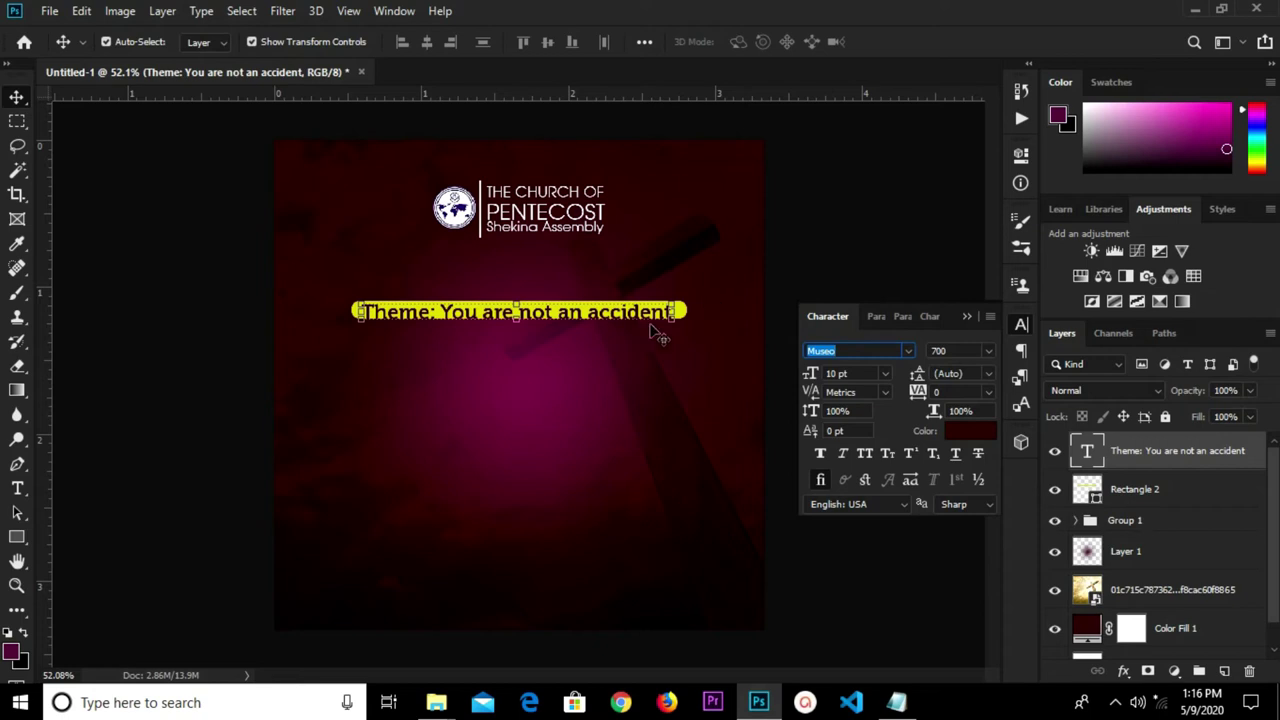
left_click(966, 316)
Shrink the theme text so it fits inside the yellow bar
scroll(594, 337, "up", 2)
scroll(533, 298, "up", 1)
left_click_drag(262, 318, 306, 305)
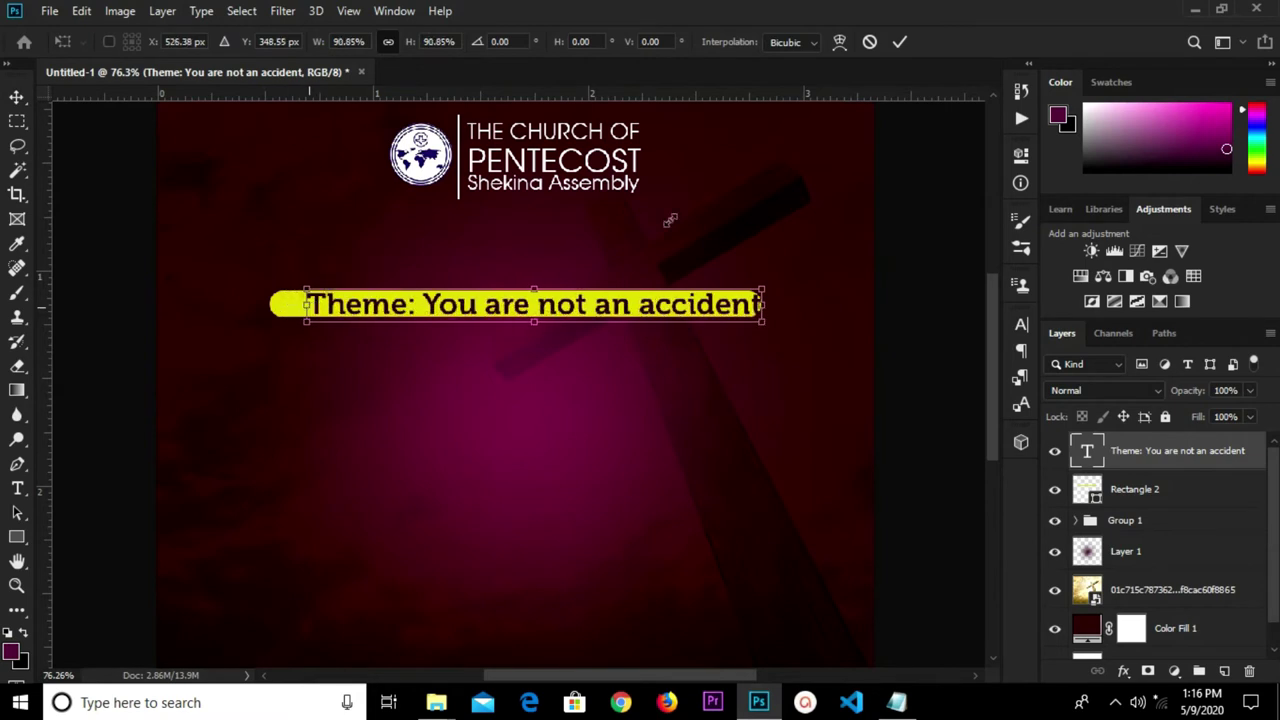
key("Return")
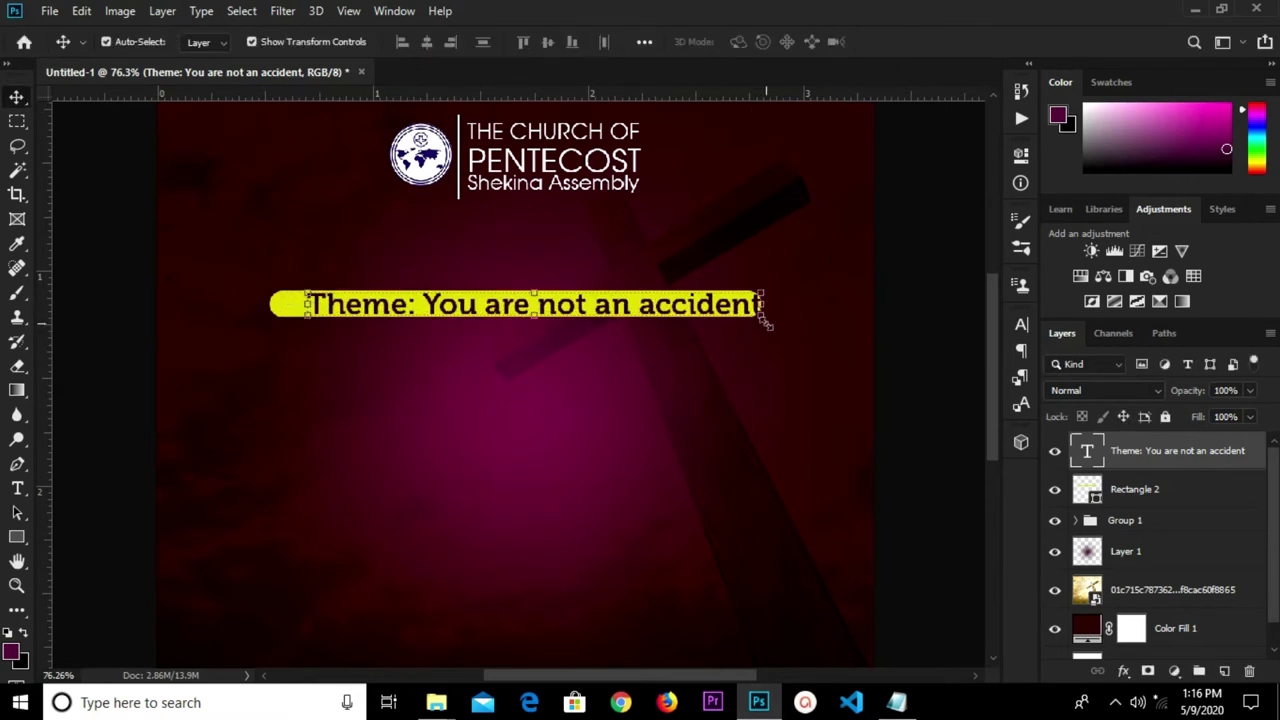
left_click_drag(764, 320, 696, 312)
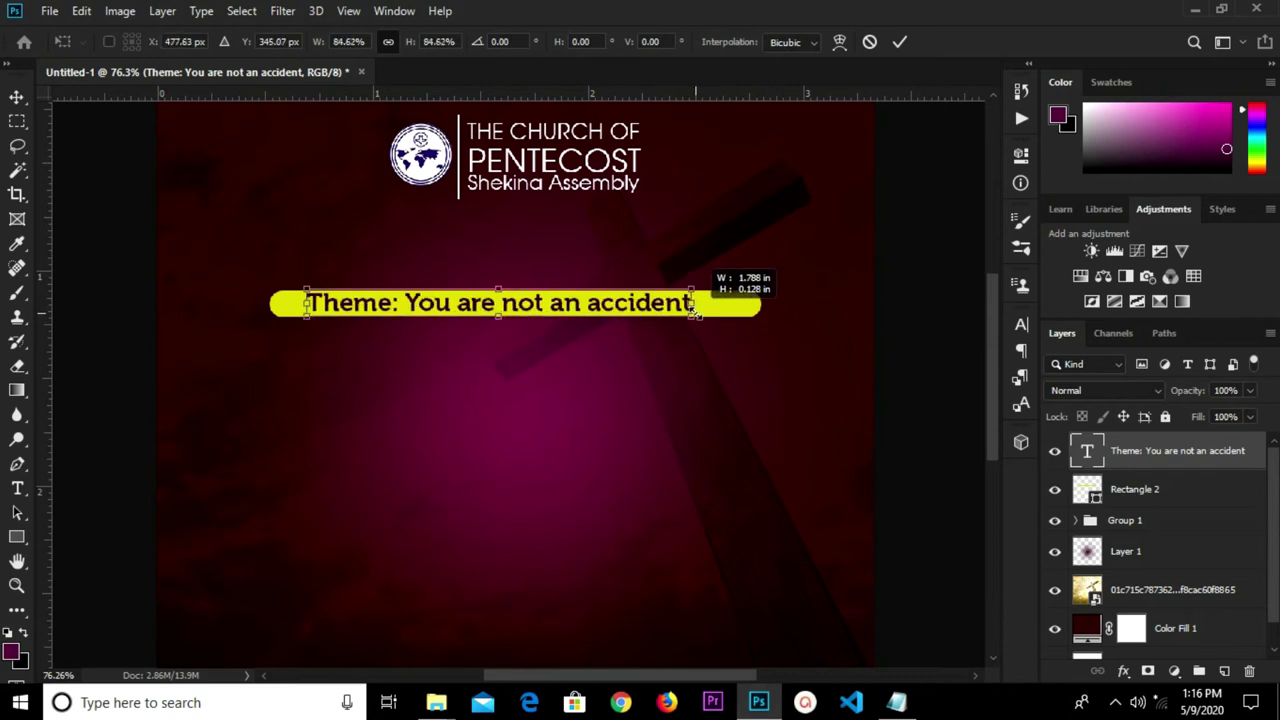
left_click(900, 41)
Make the theme text italic, centre it horizontally, and group it with the yellow bar
left_click(1021, 324)
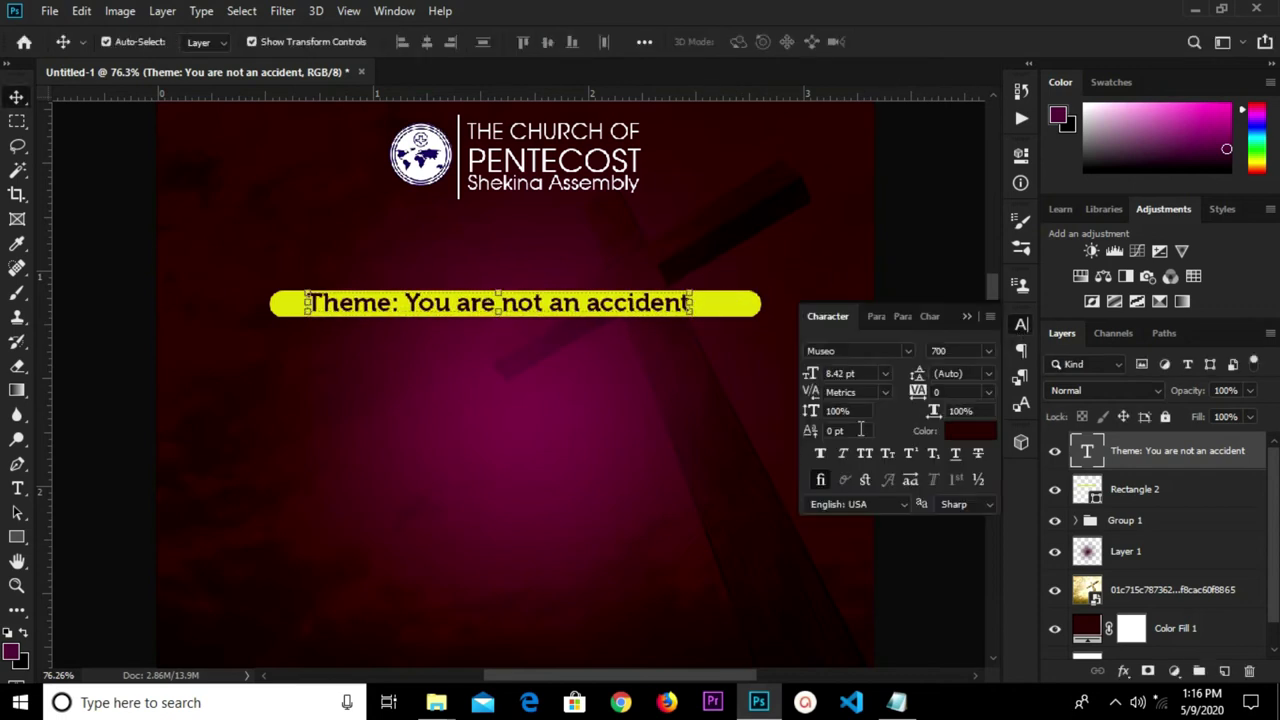
left_click(842, 455)
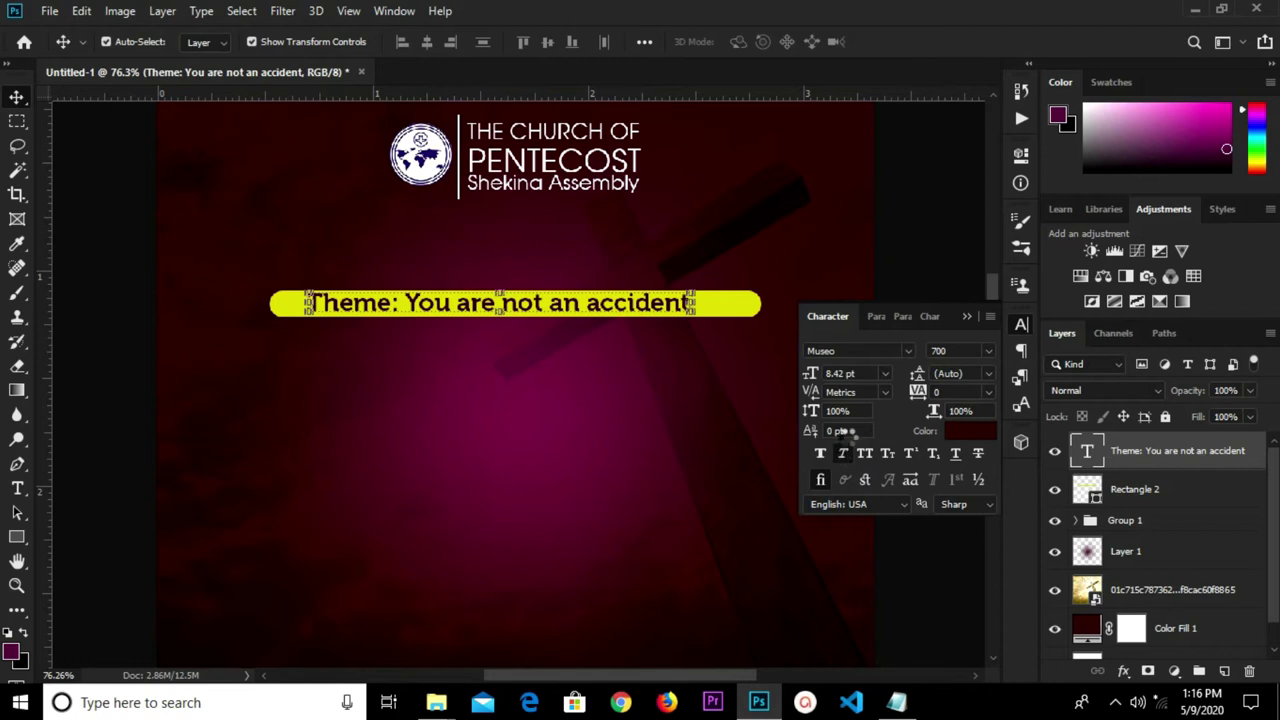
left_click(966, 318)
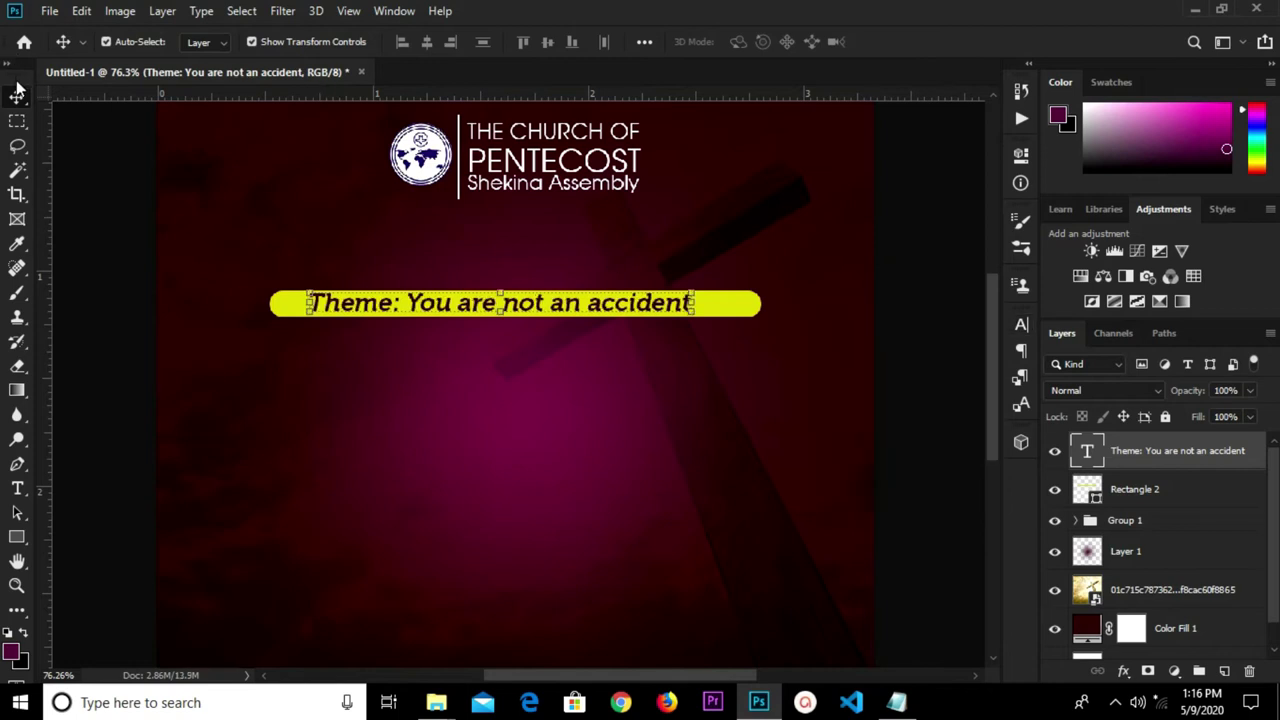
right_click(17, 97)
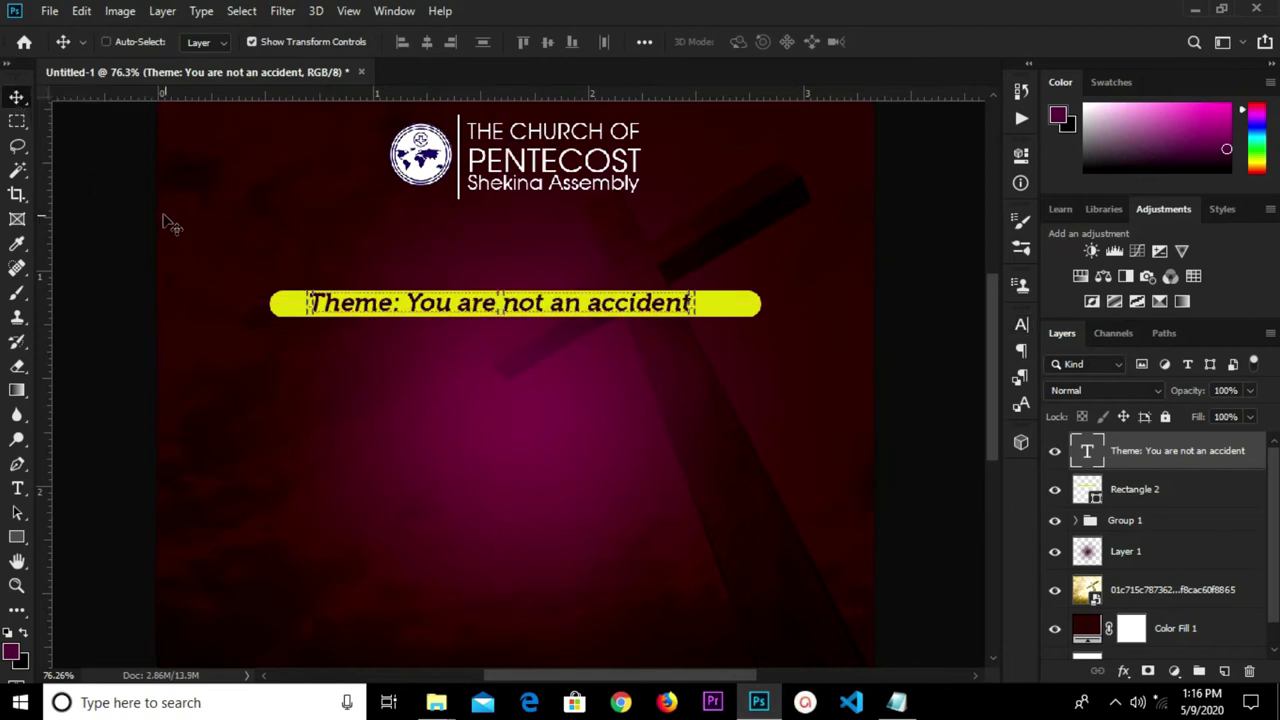
key("ctrl+a")
left_click(426, 42)
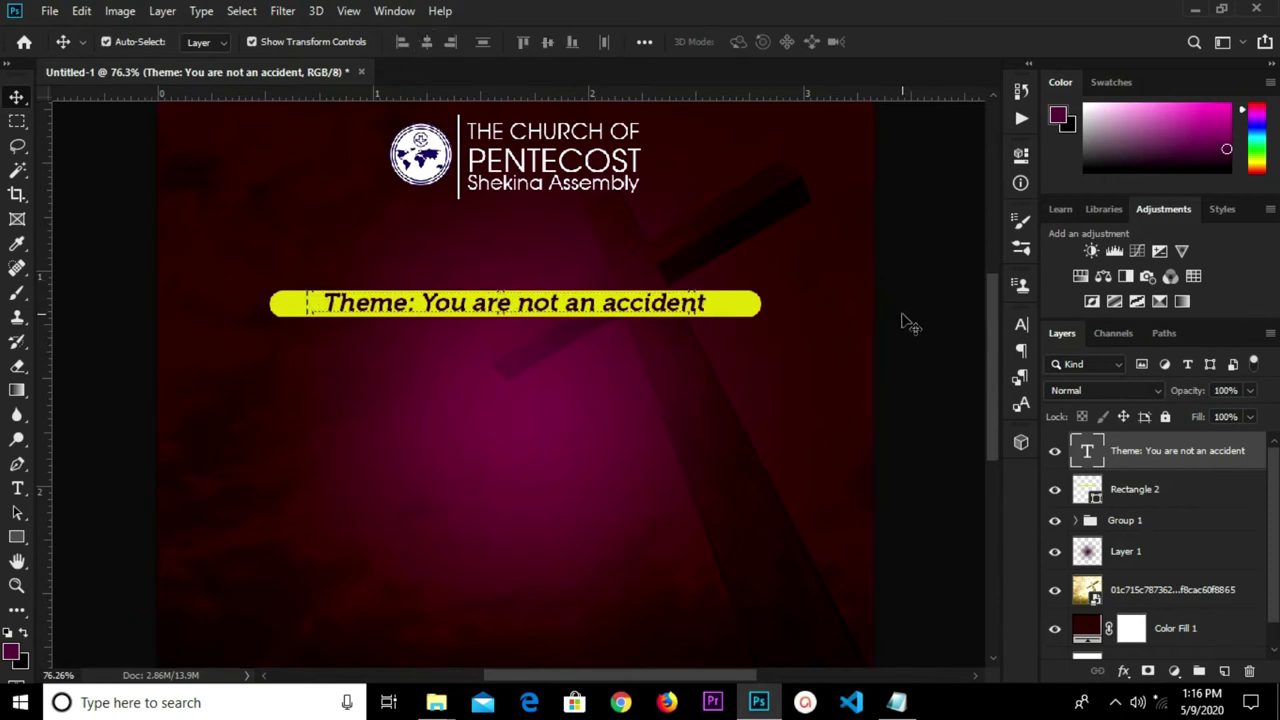
key("ctrl+d")
left_click(1150, 500)
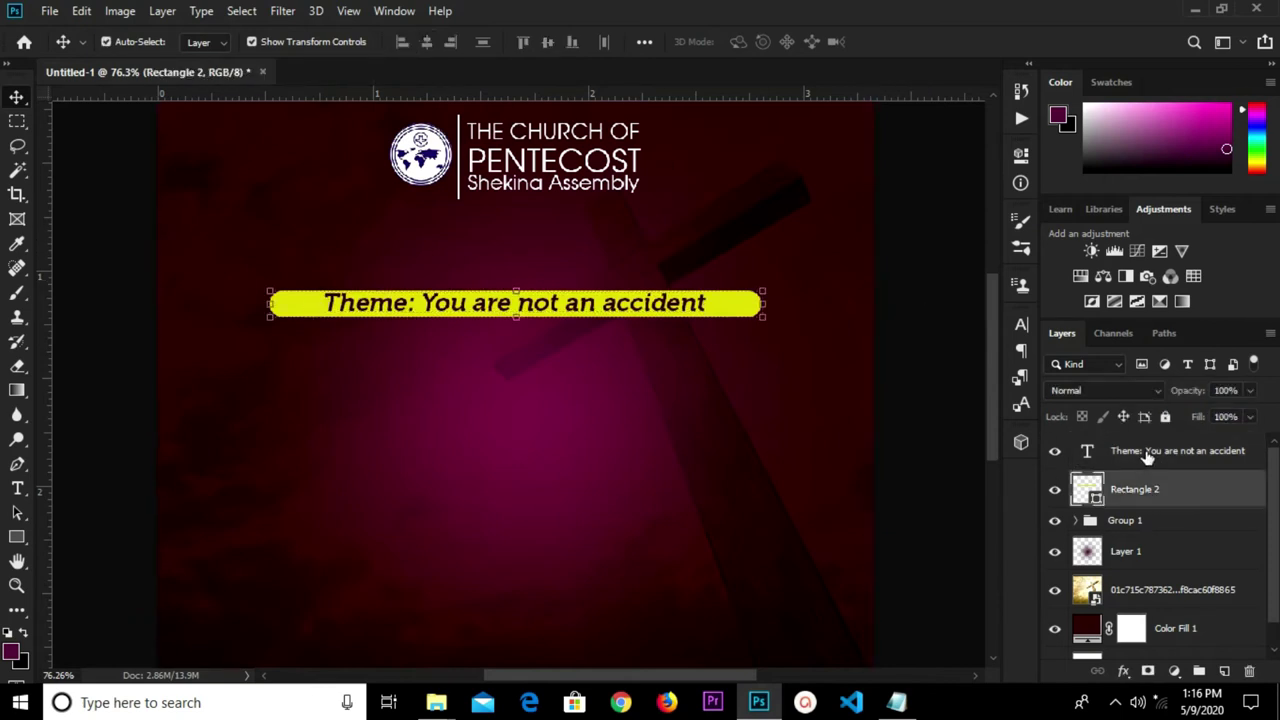
left_click(1148, 455, "ctrl")
key("ctrl+g")
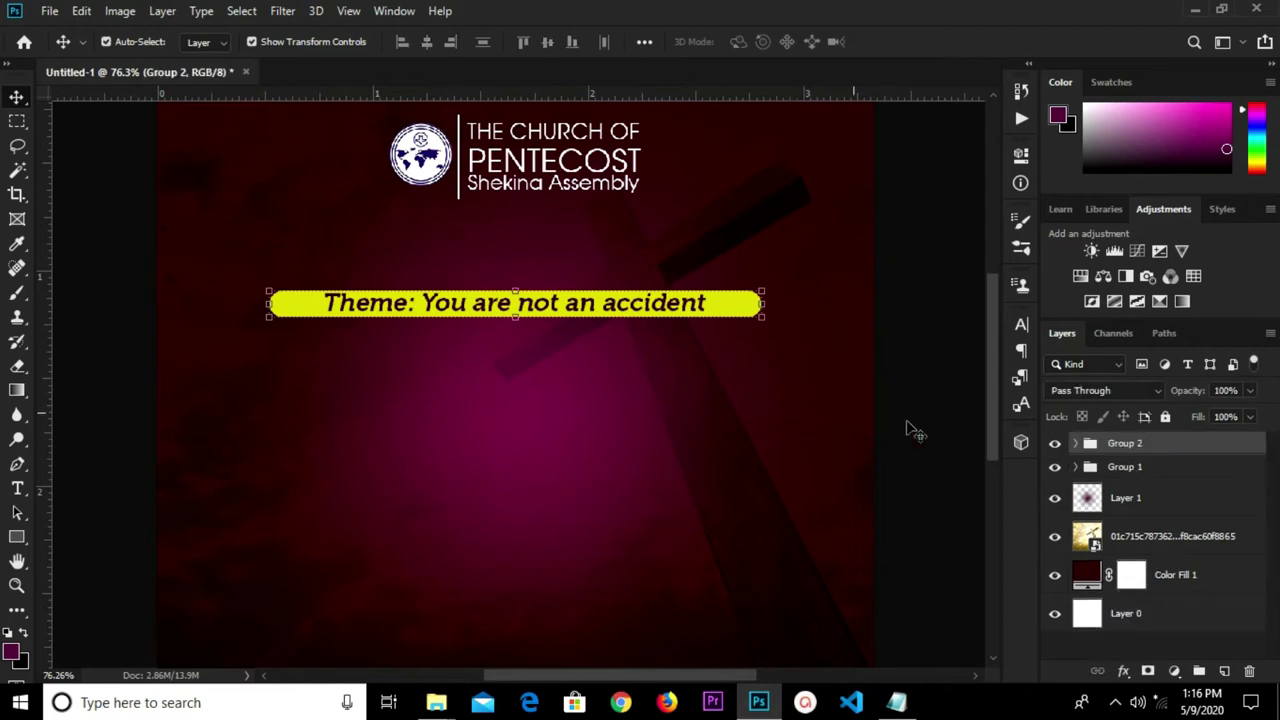
Draw a thin white rectangle below the theme banner
left_click(1055, 443)
left_click(1055, 443)
left_click(891, 406)
scroll(866, 386, "down", 3)
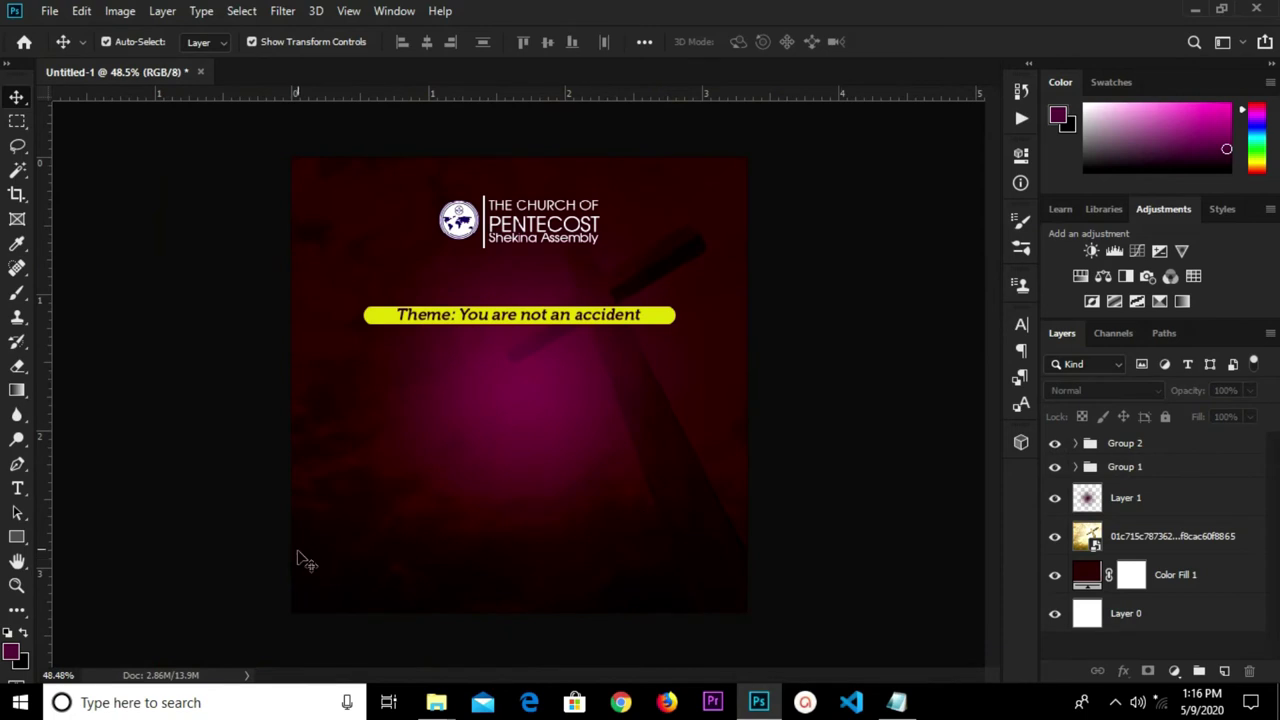
left_click(17, 539)
left_click_drag(349, 371, 545, 373)
left_click(754, 266)
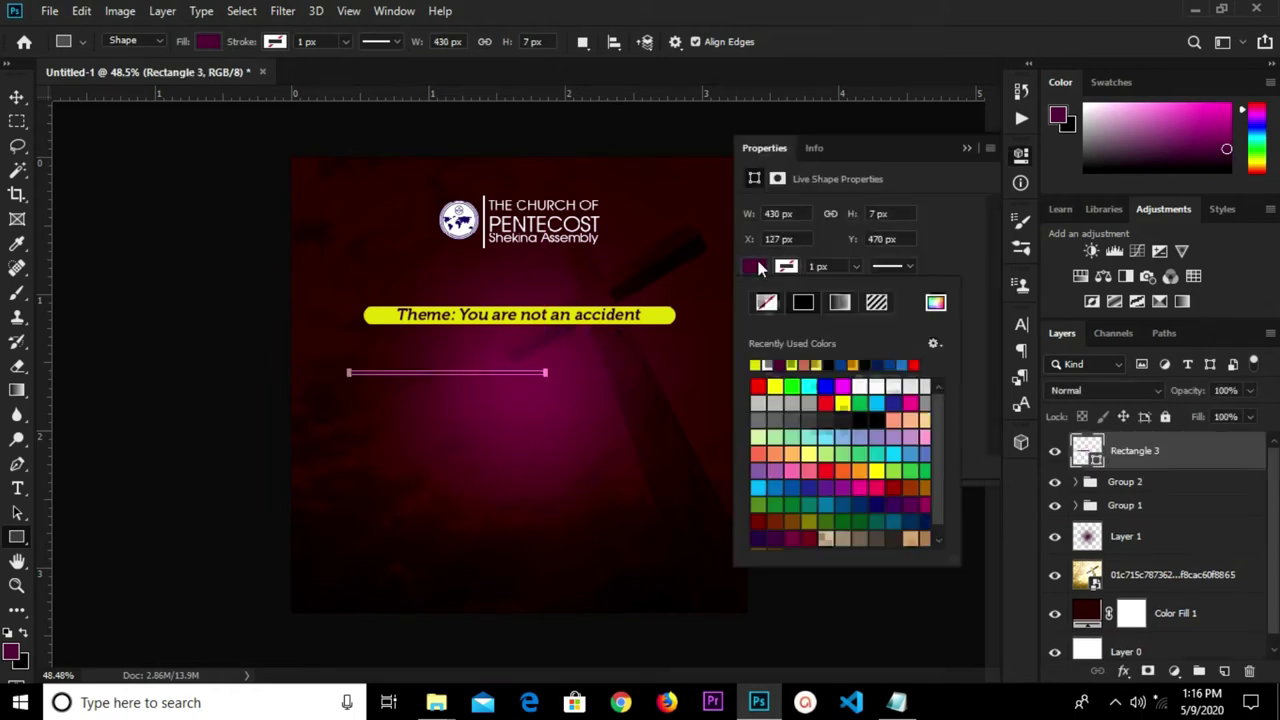
left_click(768, 364)
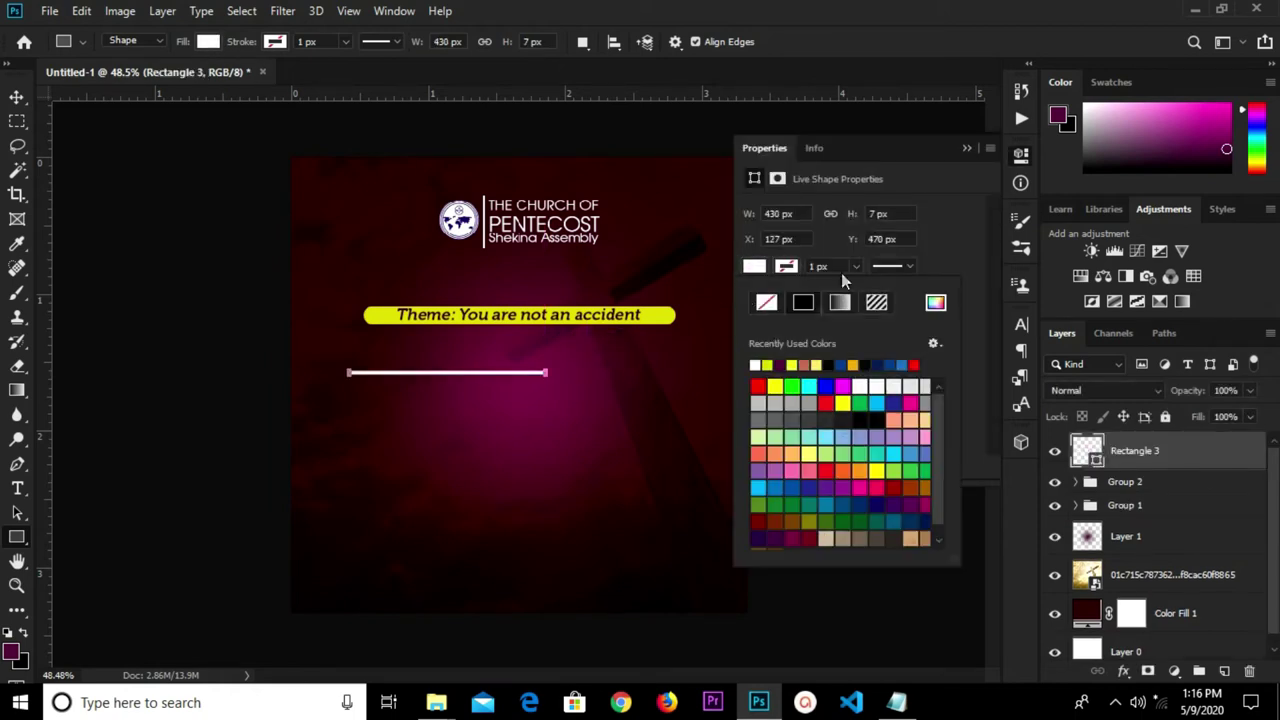
left_click(967, 149)
left_click(967, 149)
Shift the white bar left and place a copy to its right, leaving a centre gap
left_click(17, 97)
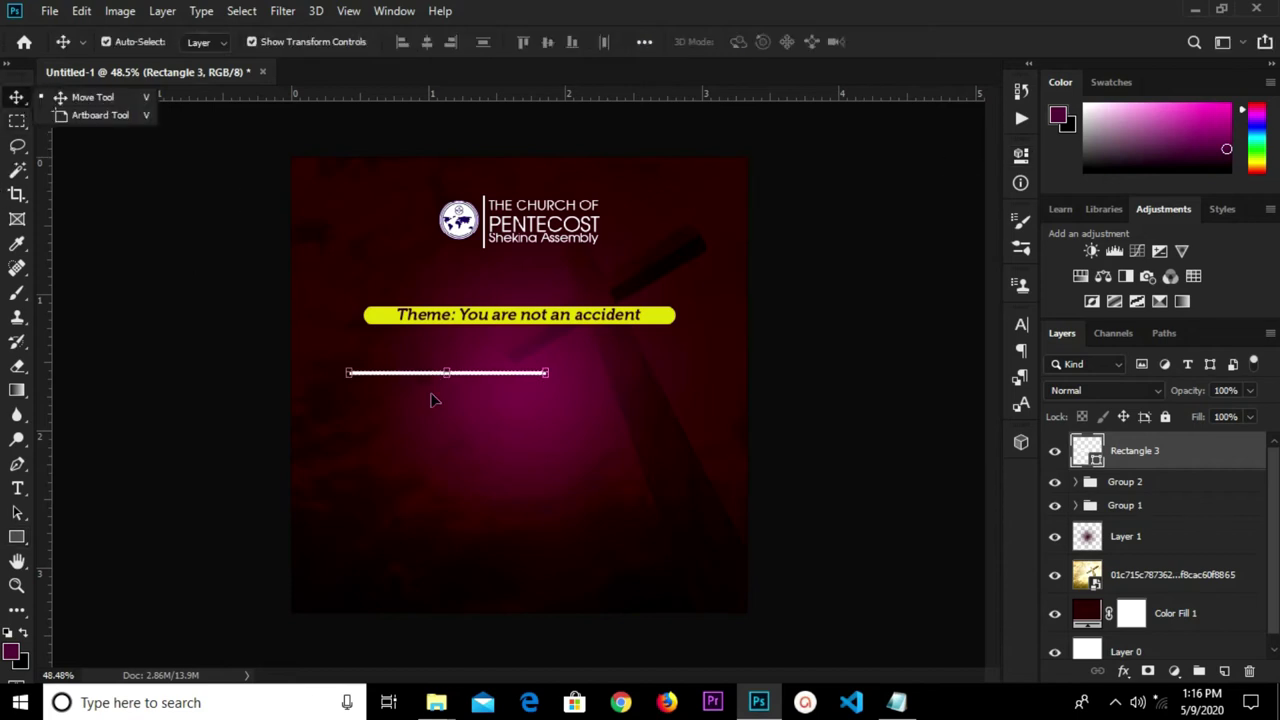
scroll(430, 385, "up", 3)
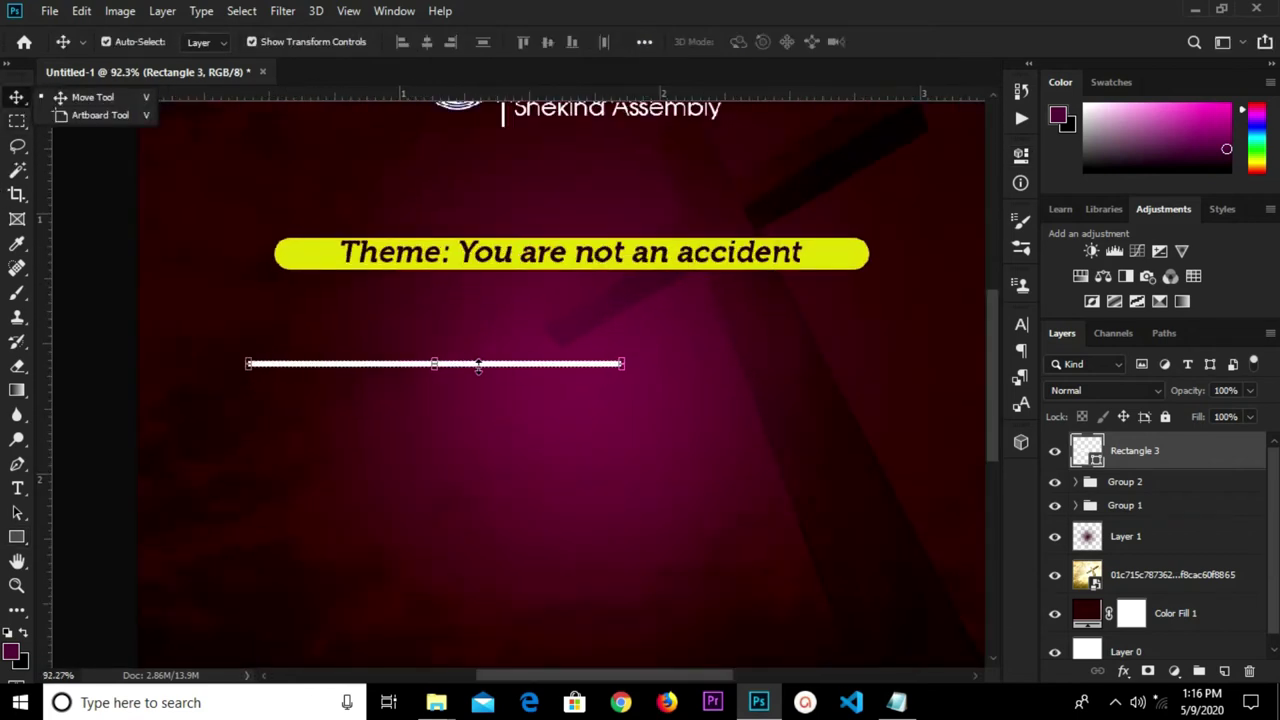
left_click_drag(478, 365, 425, 371)
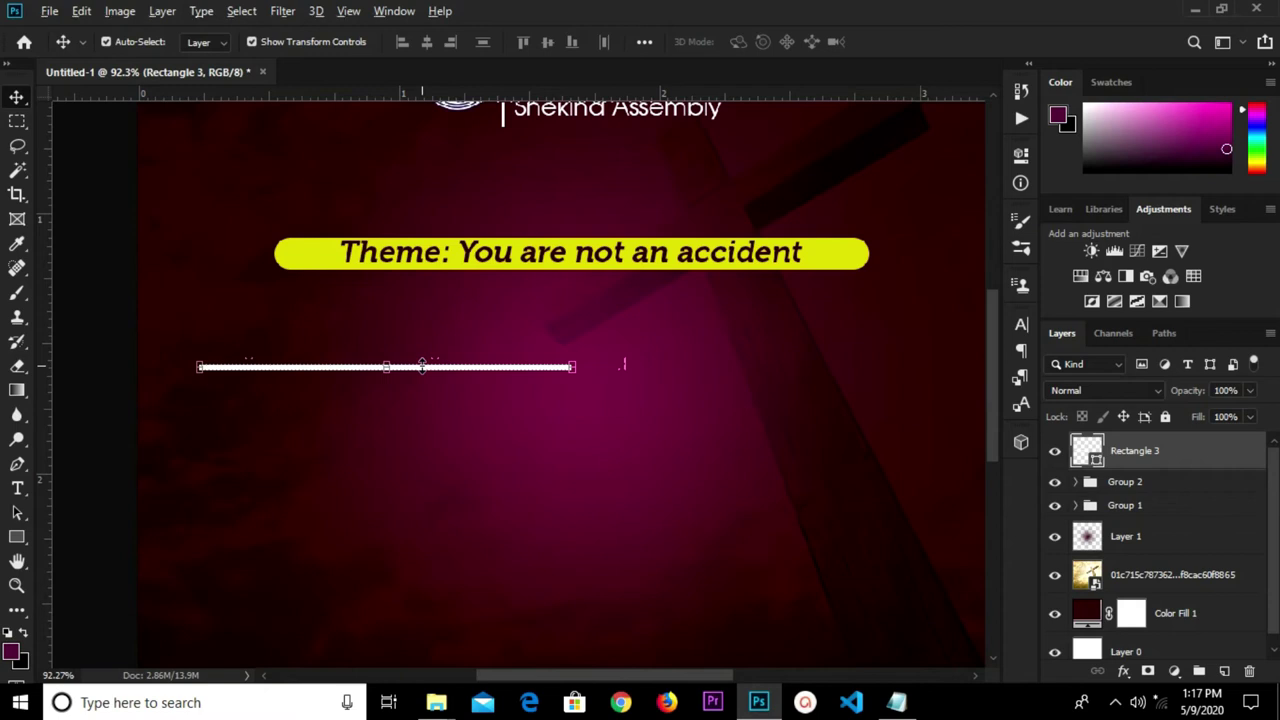
left_click_drag(573, 366, 837, 394)
left_click(574, 443)
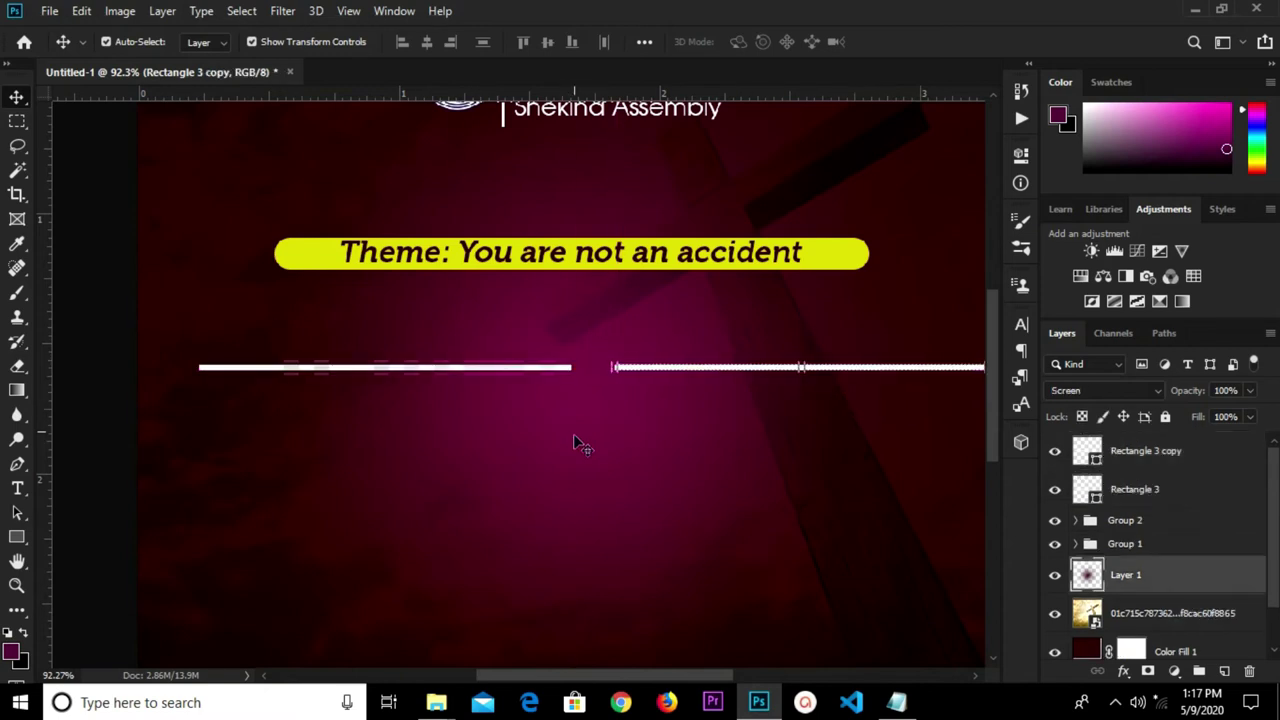
left_click(17, 537)
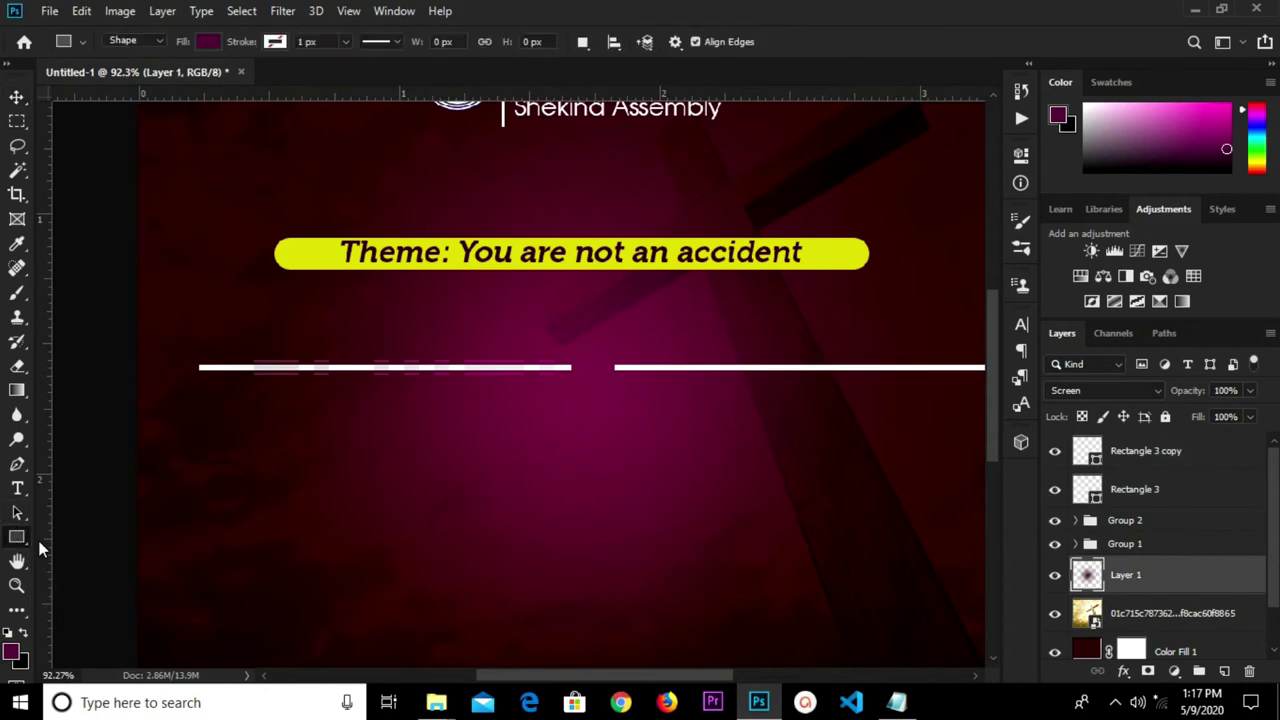
right_click(17, 538)
left_click(90, 573)
Draw a small white circle and move it into the gap between the two divider bars
scroll(580, 386, "up", 3)
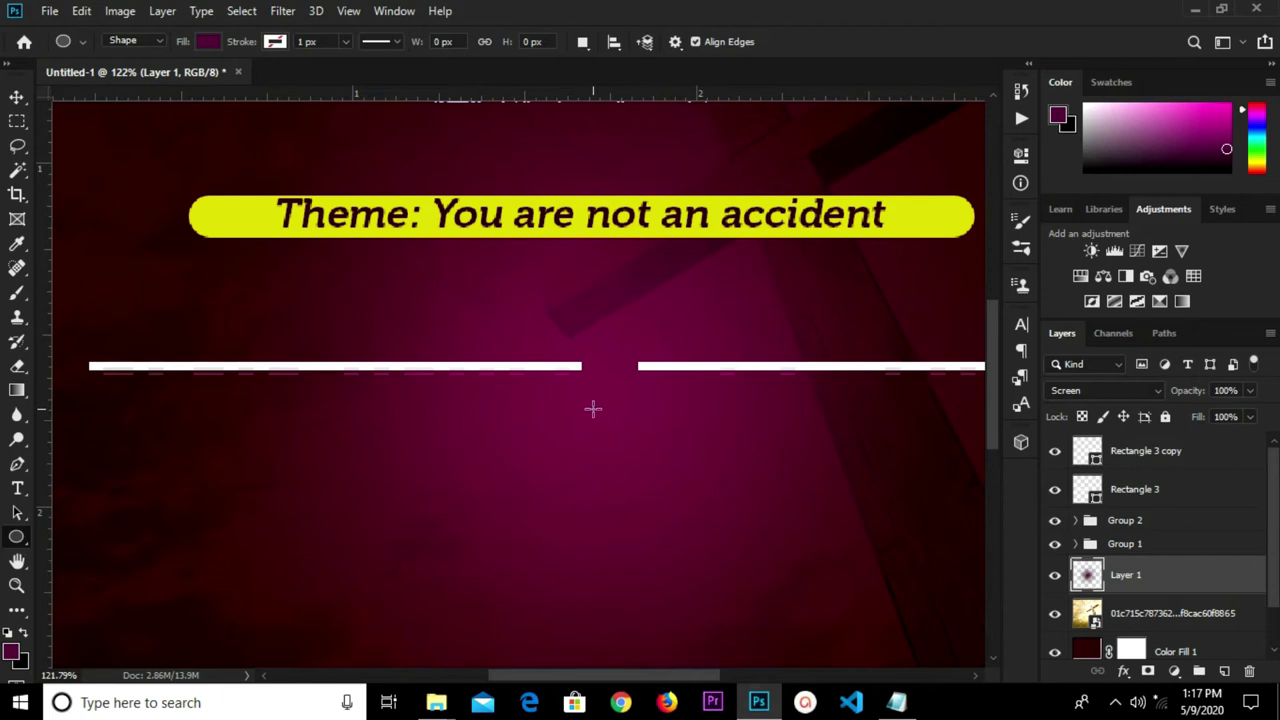
left_click_drag(590, 400, 619, 441)
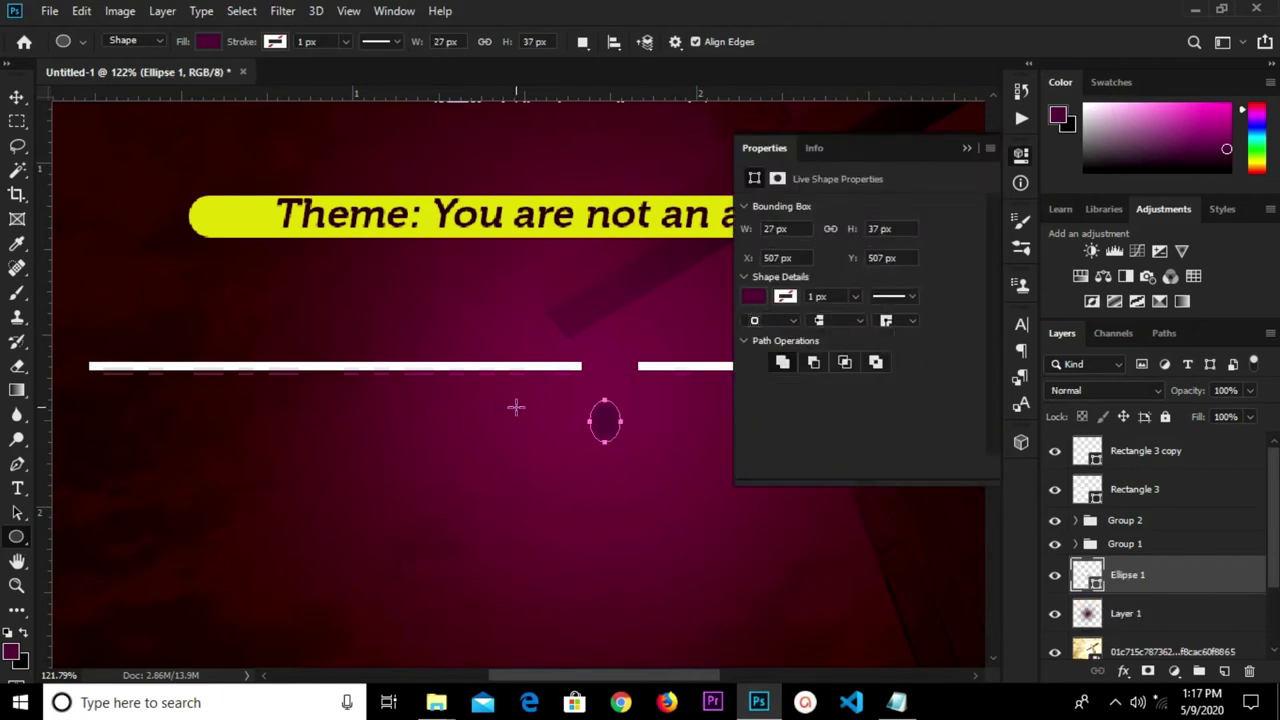
key("ctrl+z")
left_click_drag(542, 410, 573, 460)
left_click(757, 297)
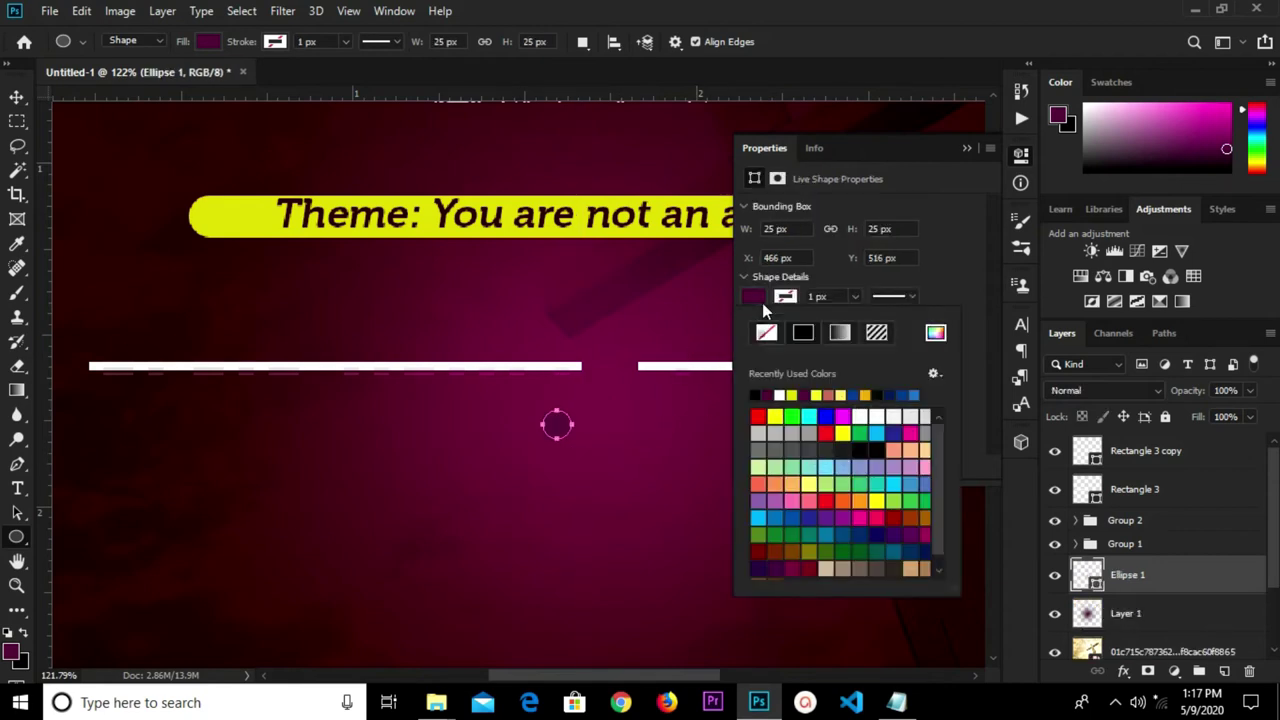
left_click(779, 394)
left_click(974, 150)
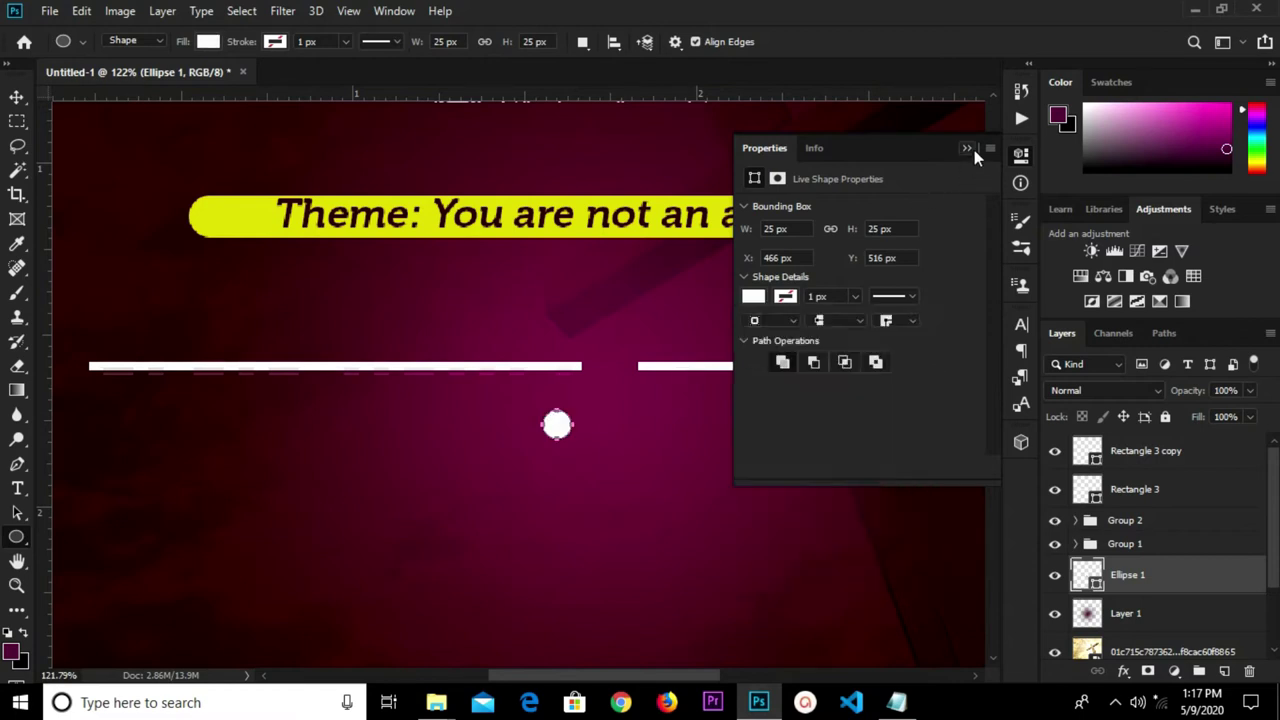
left_click(974, 150)
left_click(16, 98)
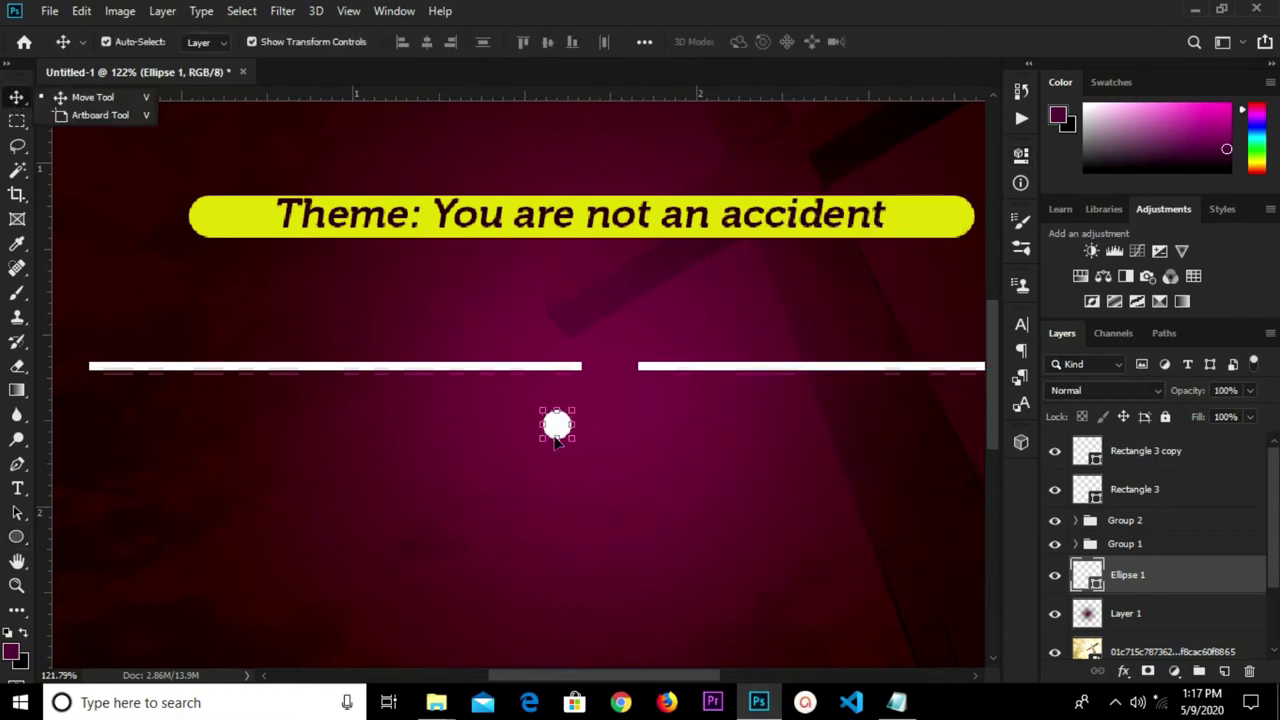
left_click_drag(557, 437, 617, 375)
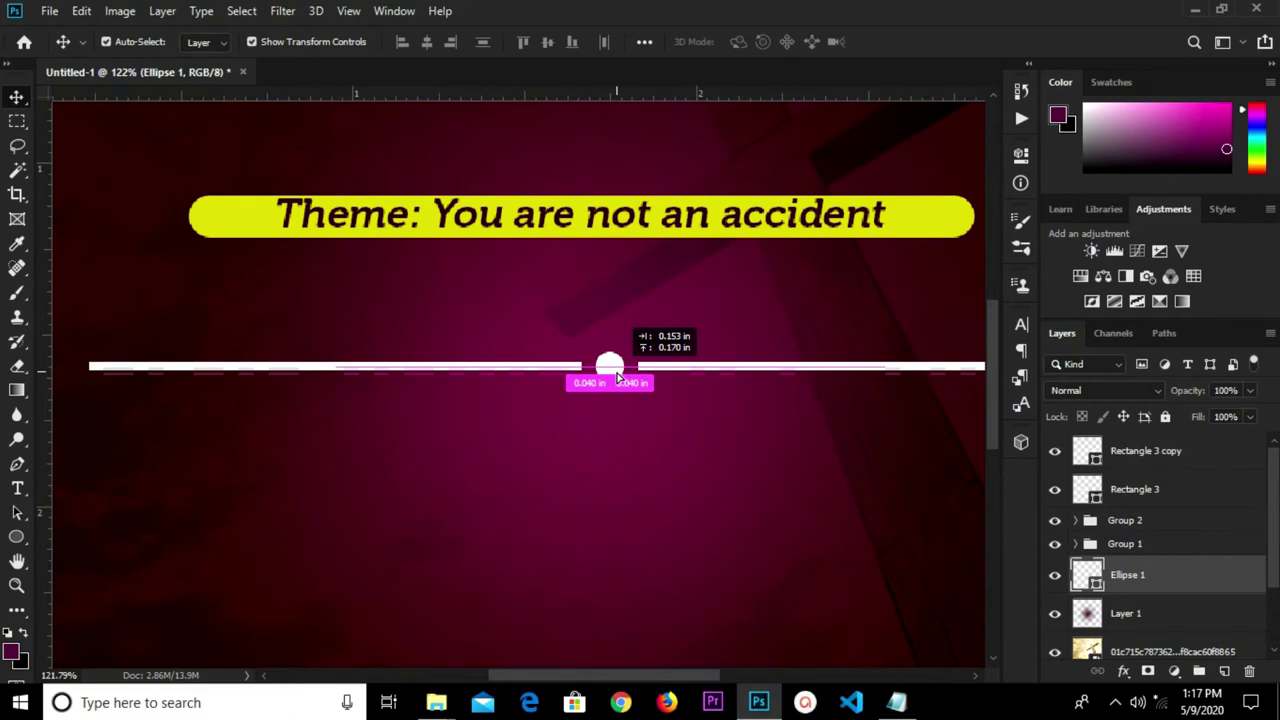
left_click(596, 446)
scroll(593, 438, "down", 3)
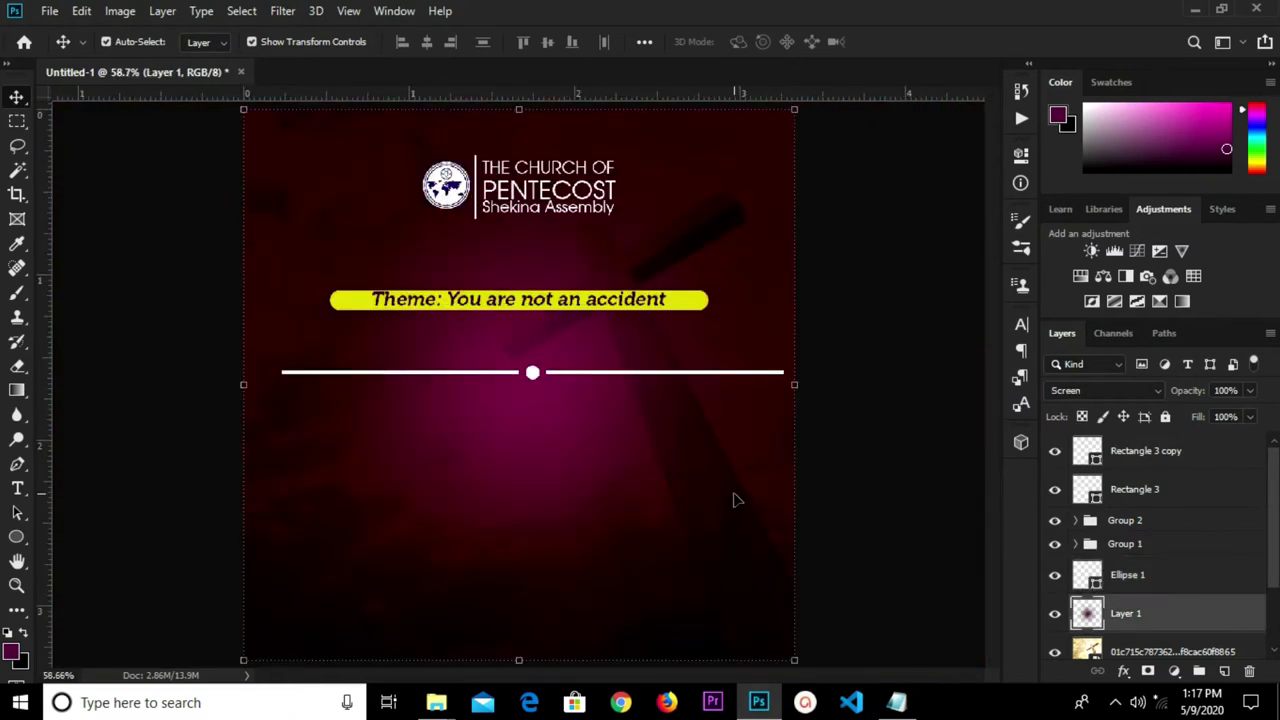
Group Ellipse 1, Rectangle 3 and Rectangle 3 copy into Group 3
left_click(897, 510)
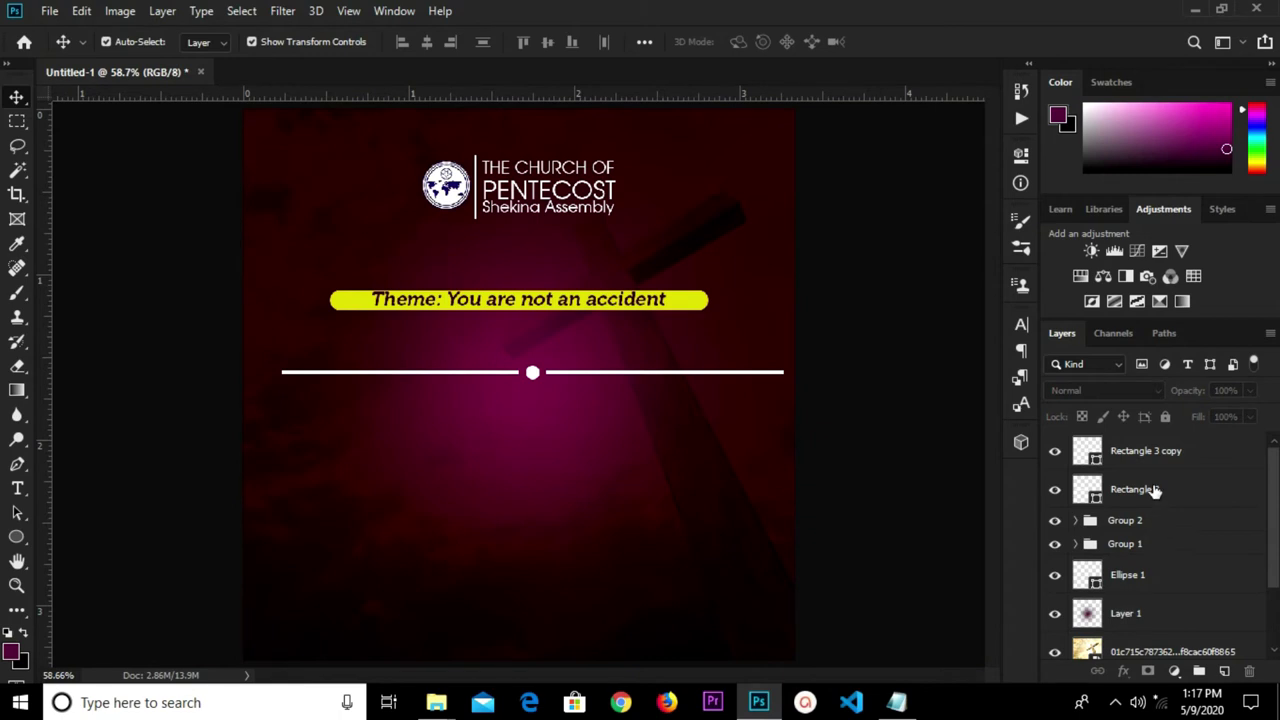
scroll(1151, 577, "down", 3)
scroll(1148, 582, "up", 3)
left_click(1145, 578)
left_click(1150, 490, "ctrl")
left_click(1148, 451, "ctrl")
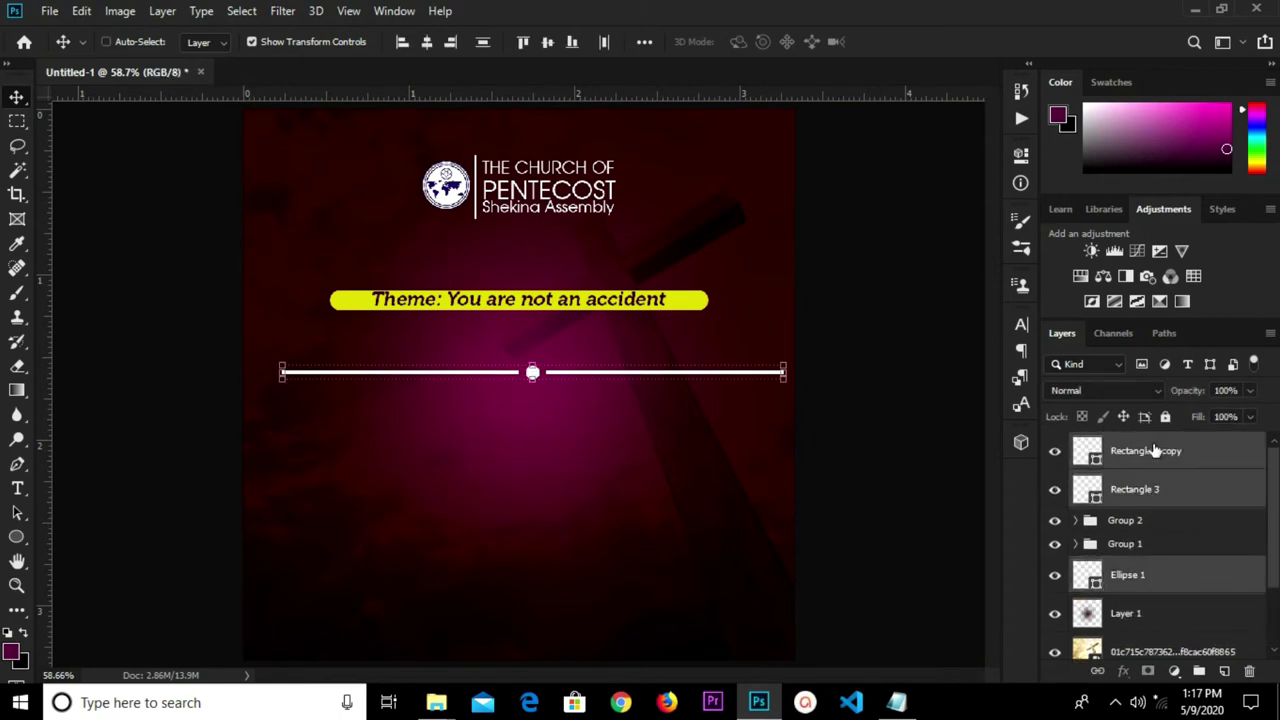
key("ctrl+g")
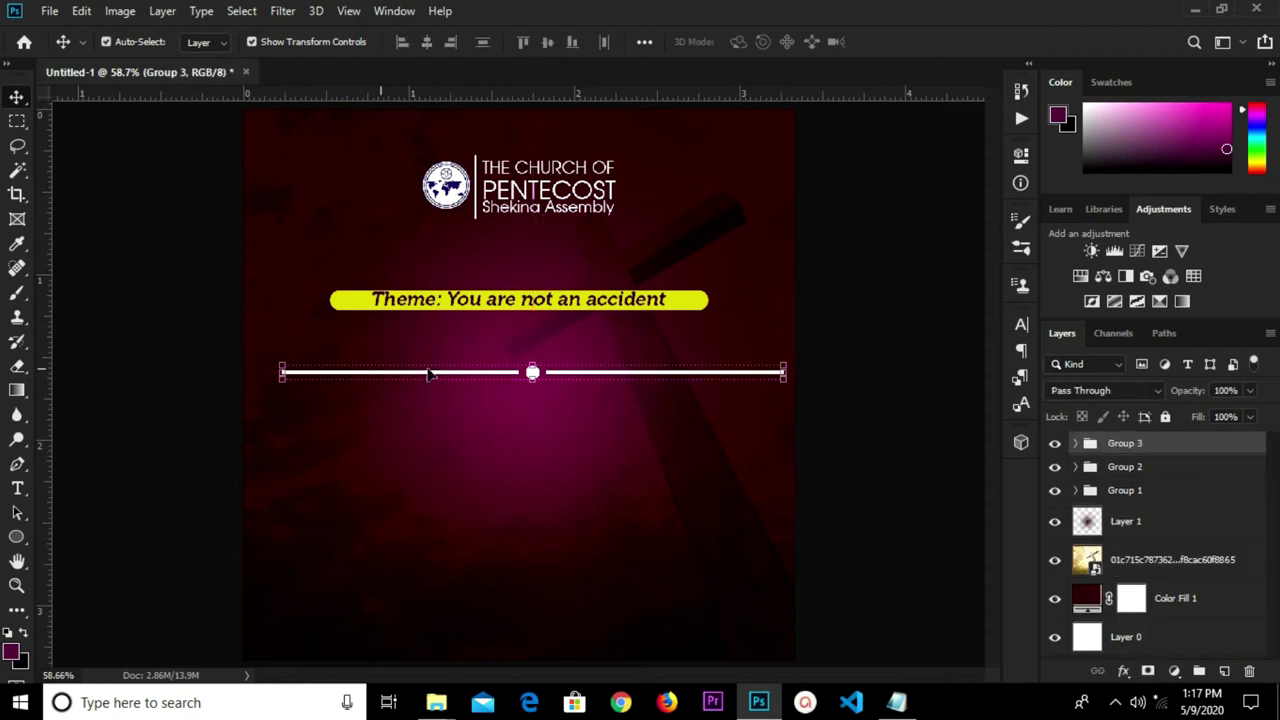
Narrow the divider group to about 83% width and centre it horizontally
left_click_drag(278, 382, 368, 372)
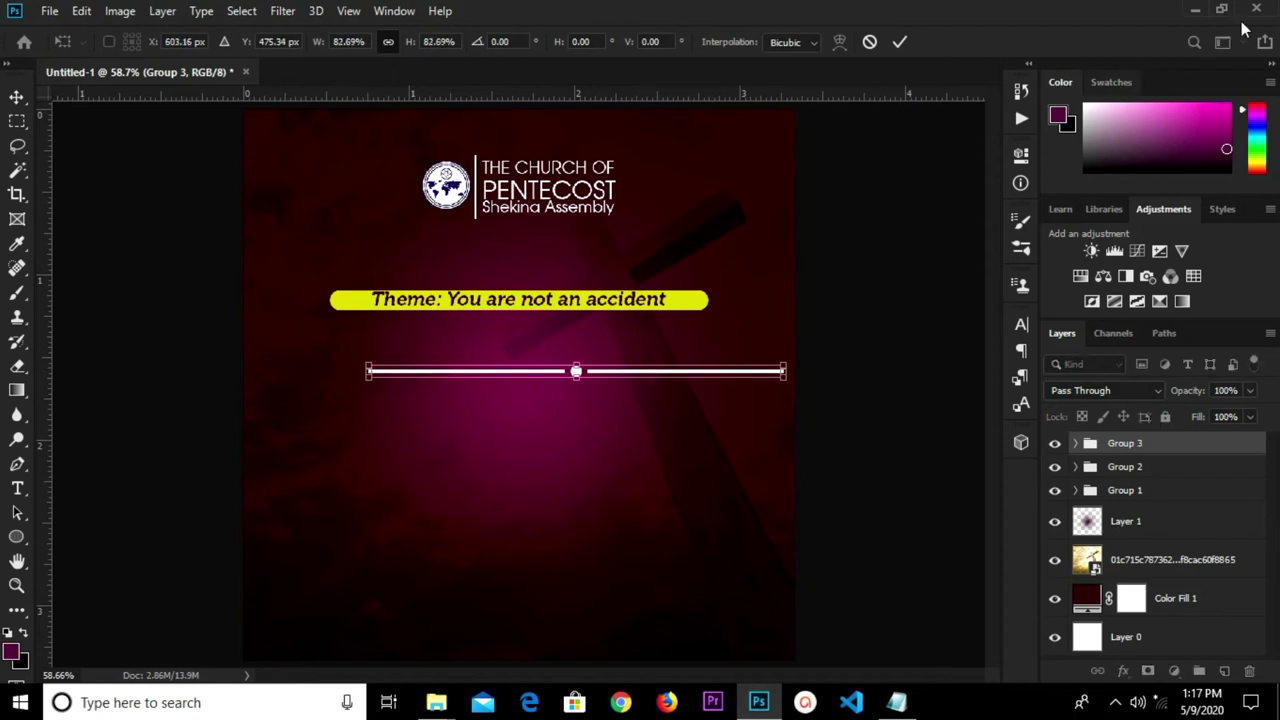
left_click(903, 42)
key("ctrl+a")
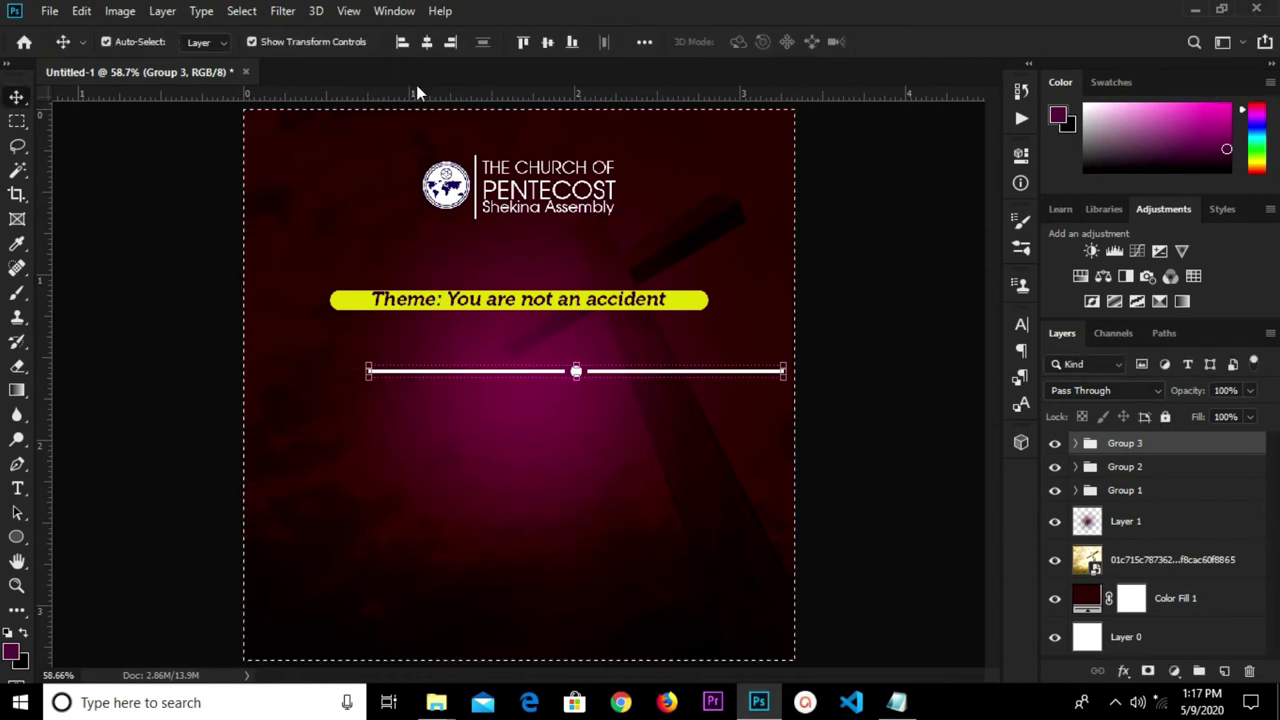
left_click(424, 50)
left_click(838, 392)
key("ctrl+d")
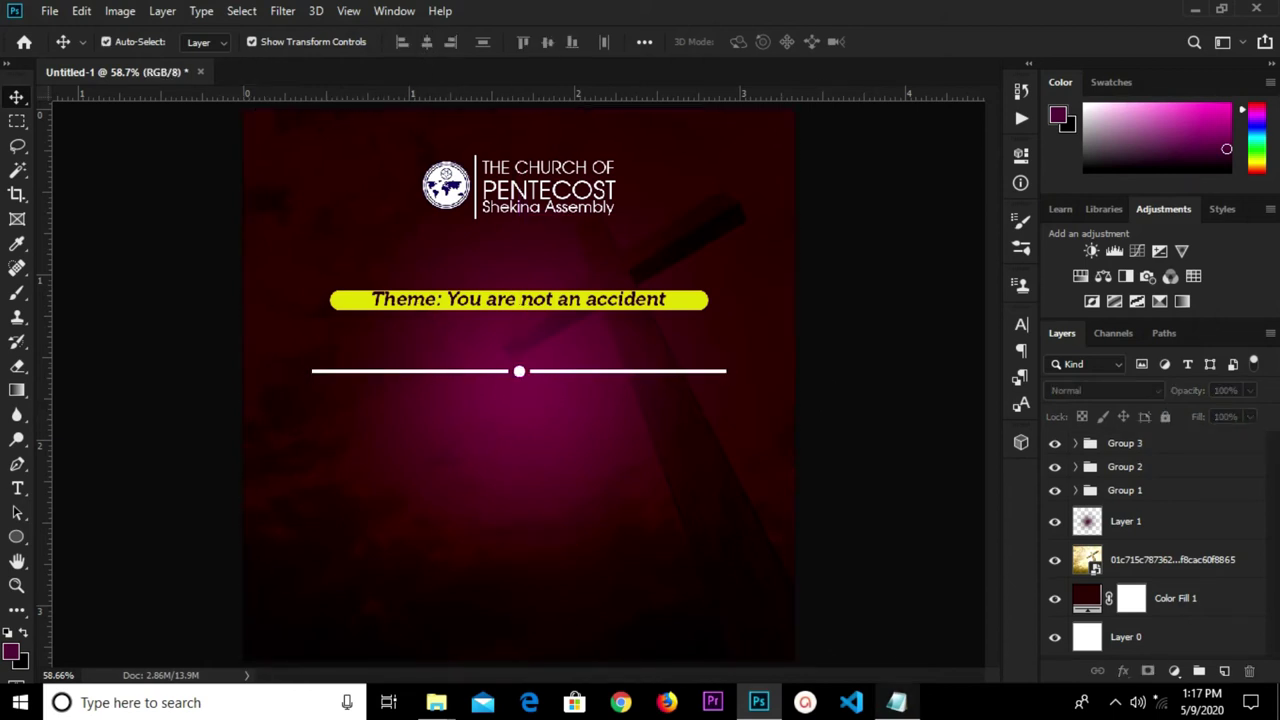
left_click(893, 700)
Paste 'I am your creator' from Notepad as text below the divider, coloured #ffffff
left_click_drag(157, 182, 327, 178)
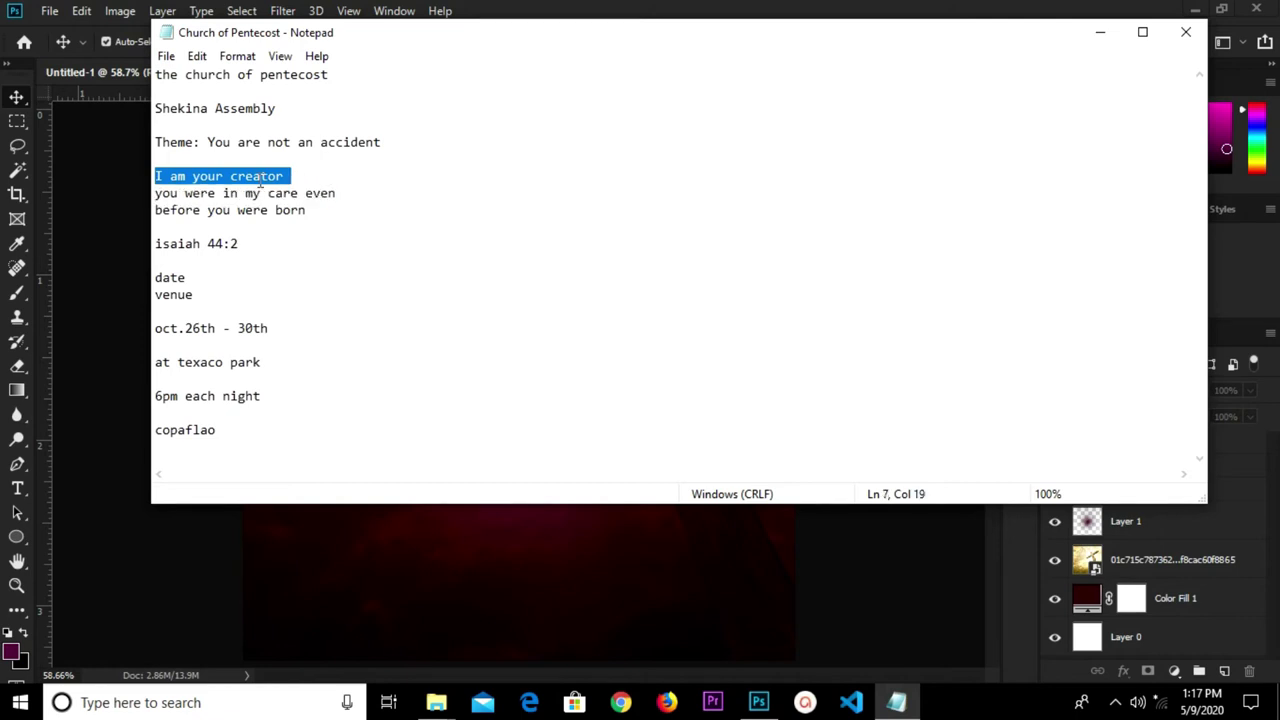
right_click(260, 184)
left_click(295, 241)
left_click(454, 537)
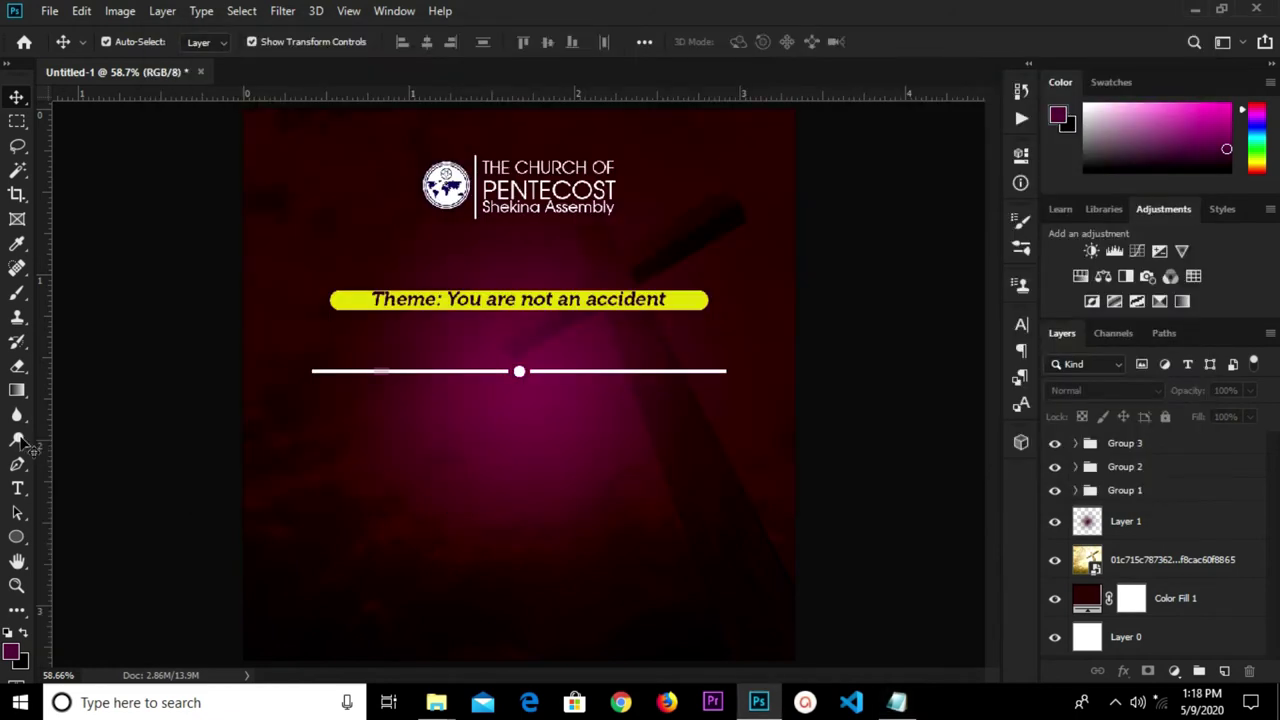
left_click(18, 487)
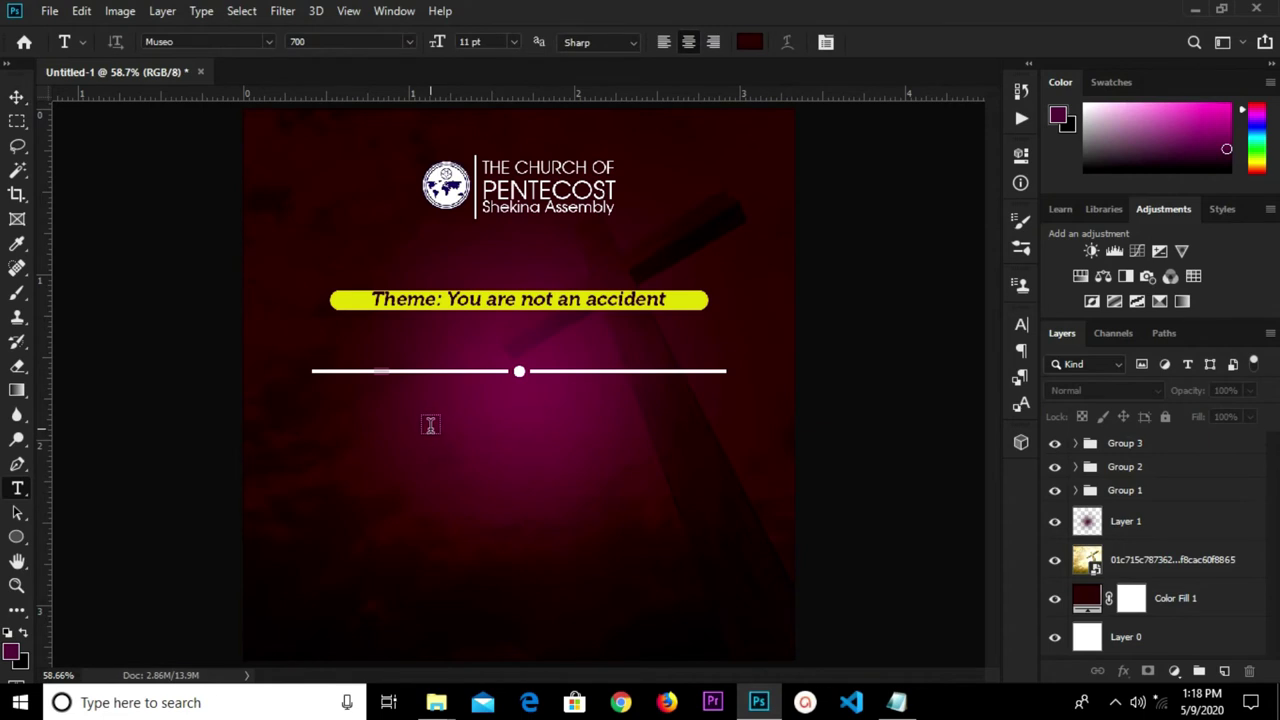
left_click(429, 425)
key("ctrl+v")
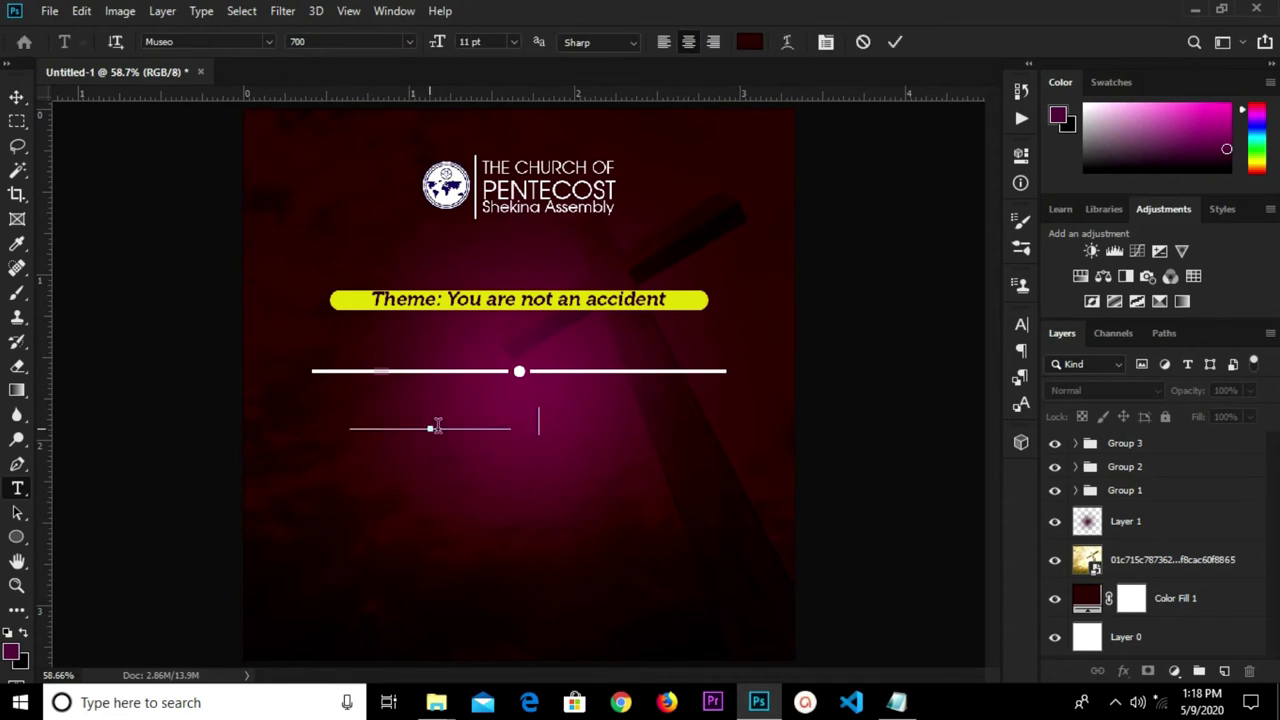
left_click(893, 45)
left_click(746, 42)
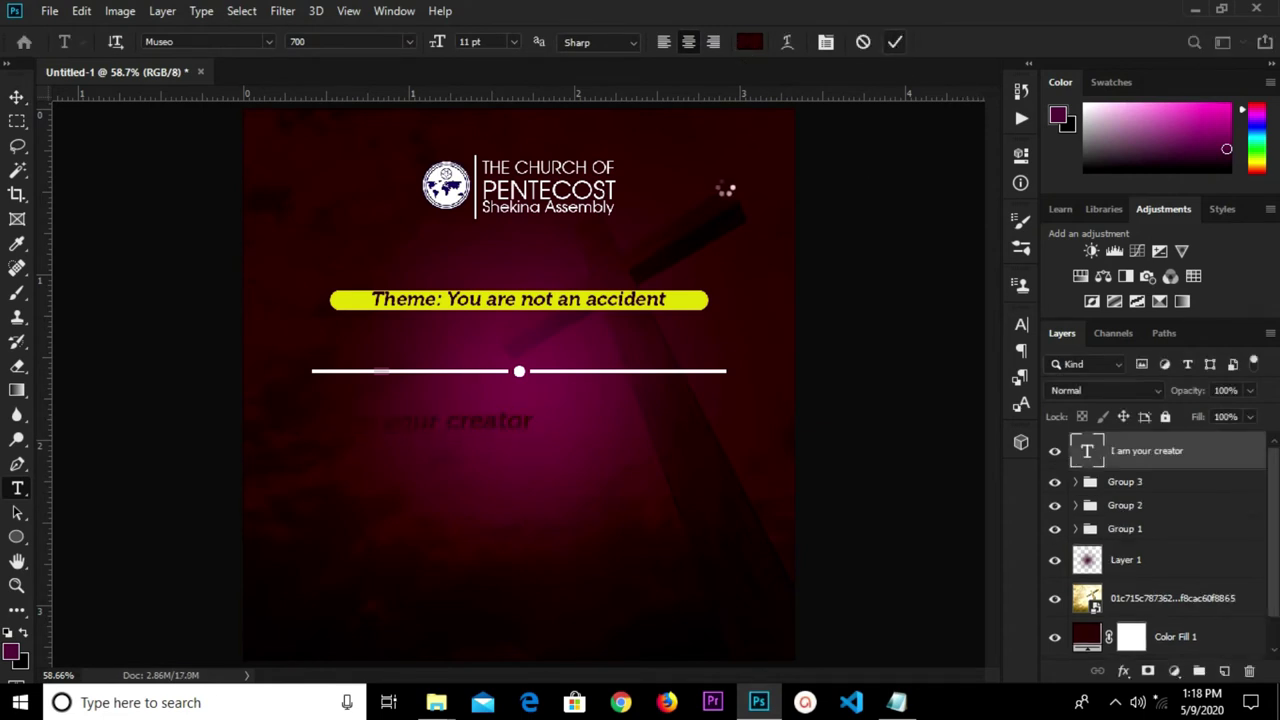
type("ffffff")
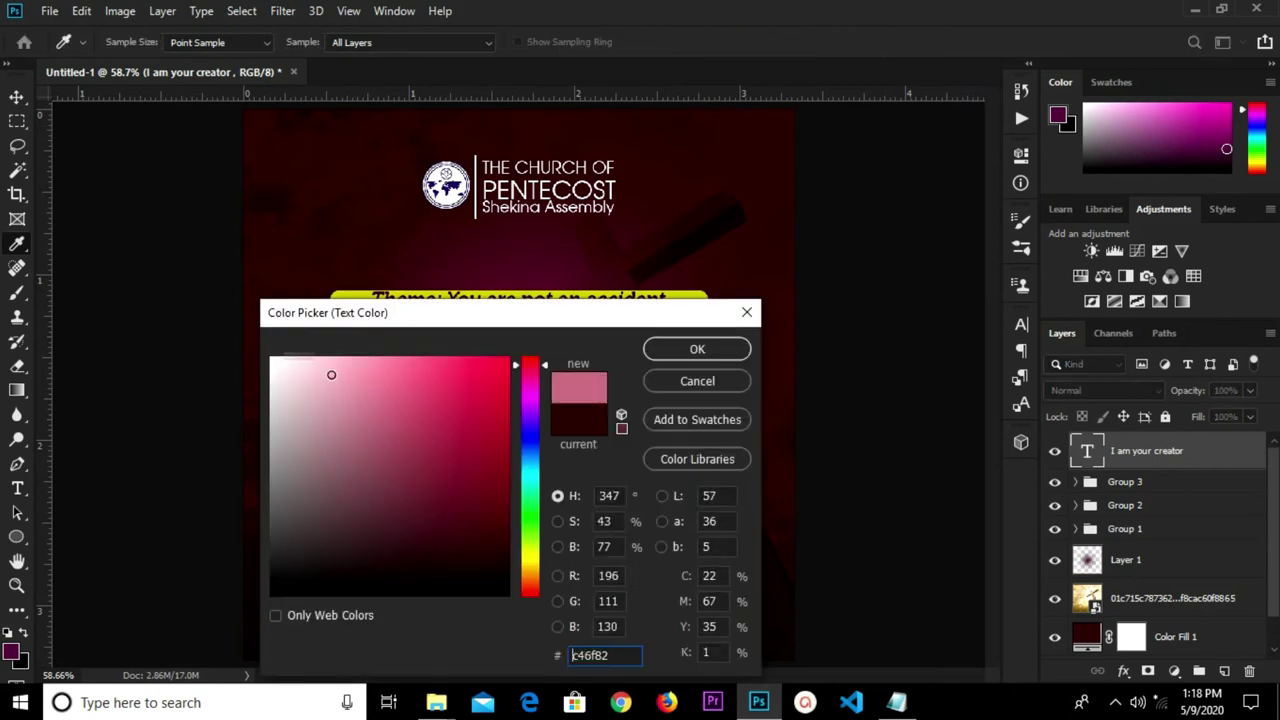
left_click(671, 351)
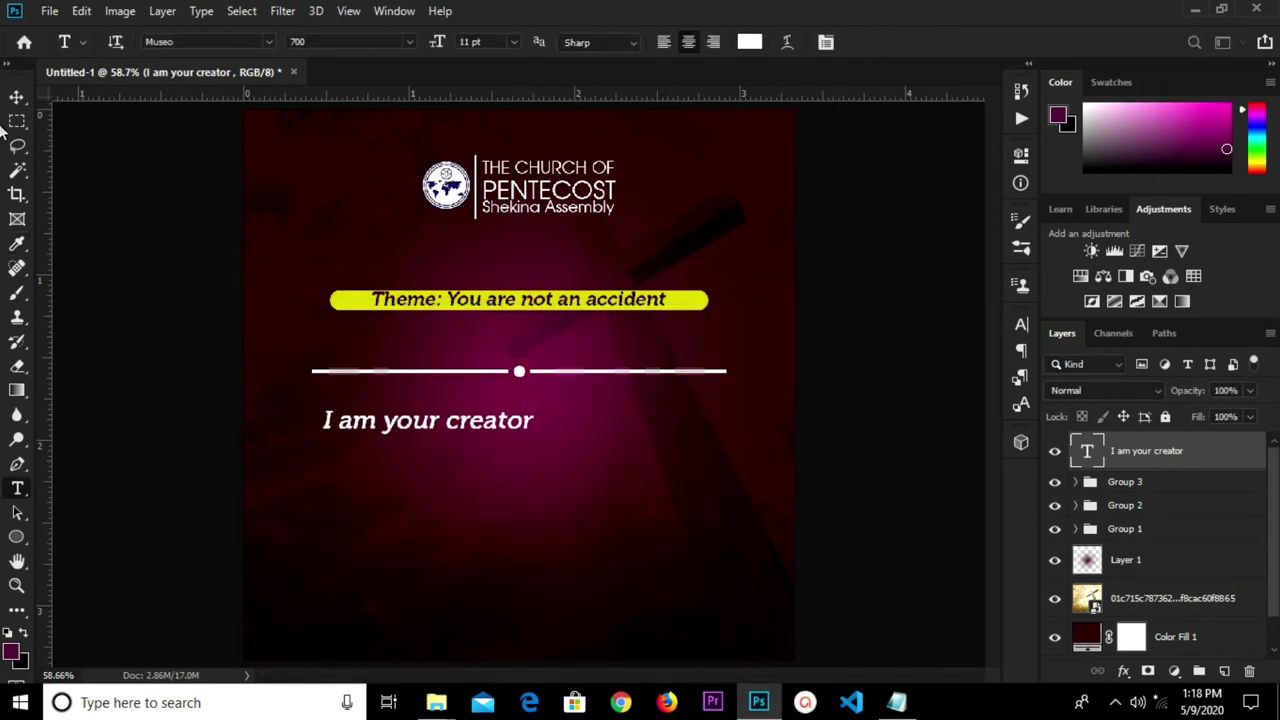
Turn off Faux Italic on 'I am your creator' and set it to 14 pt
key("v")
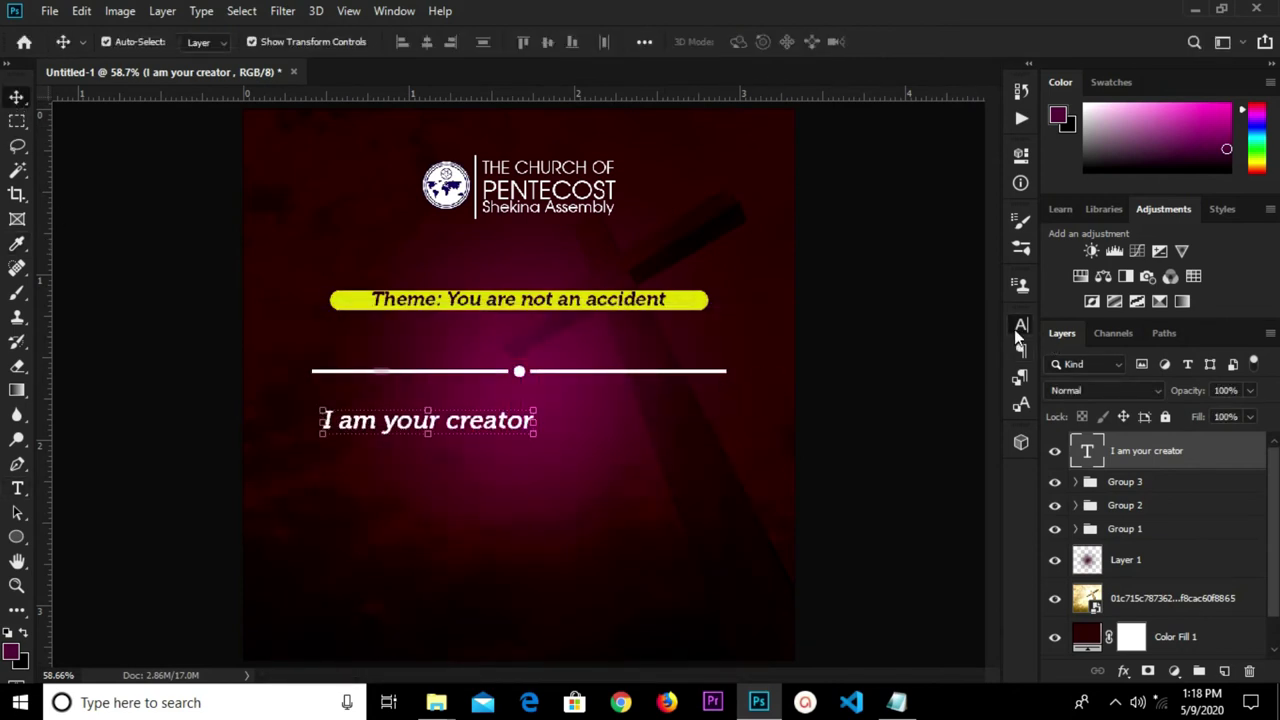
left_click(1021, 326)
left_click(850, 454)
left_click(886, 373)
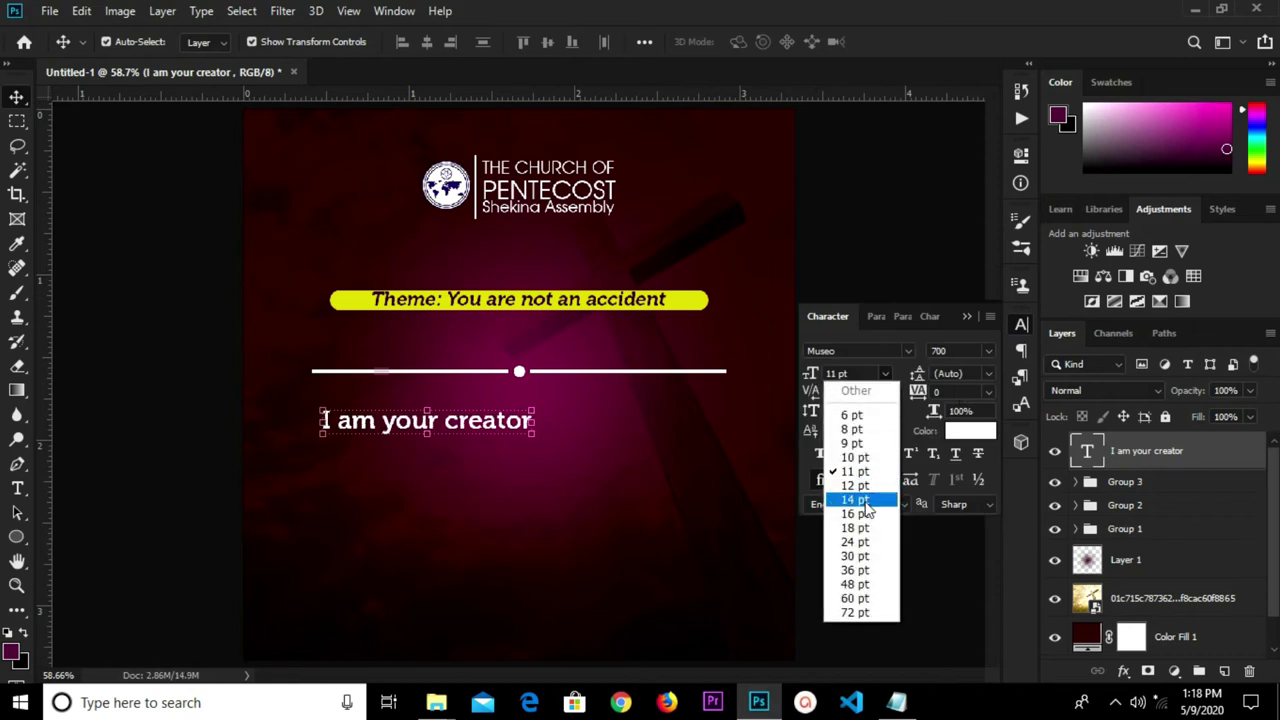
left_click(855, 499)
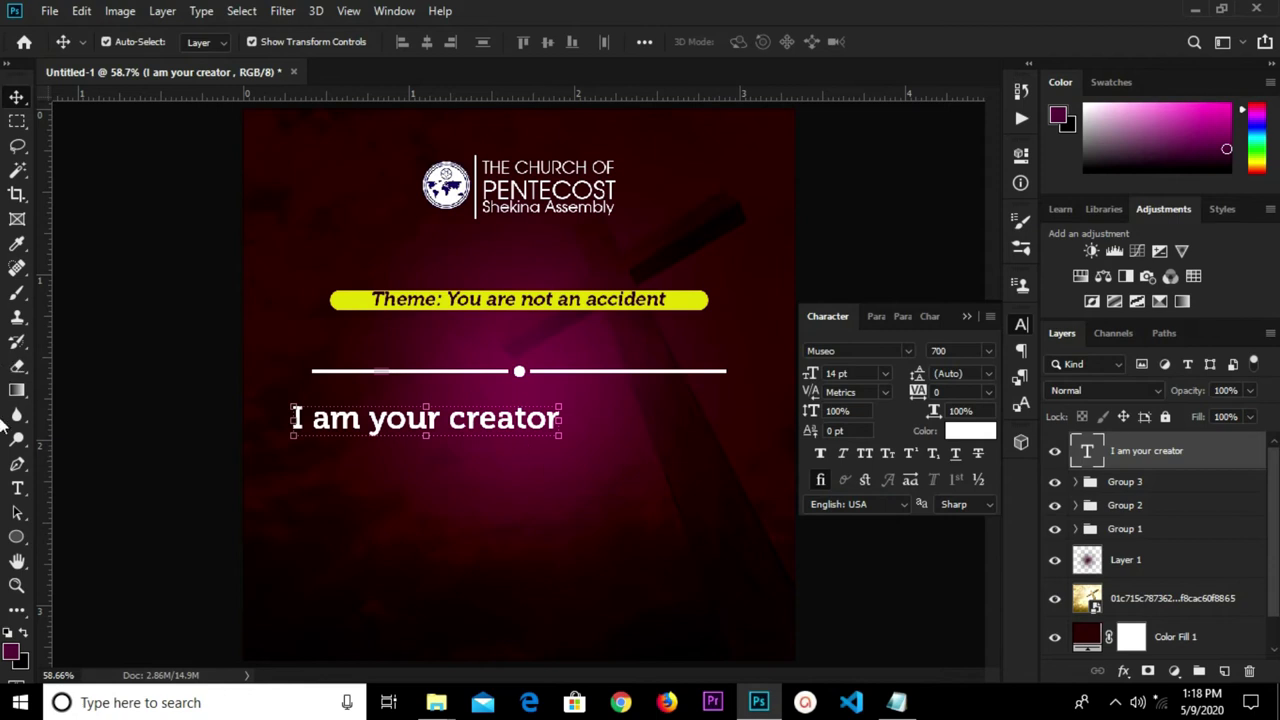
Apply All Caps to 'creator' and move the line up just under the divider
key("t")
left_click(531, 418)
double_click(533, 419)
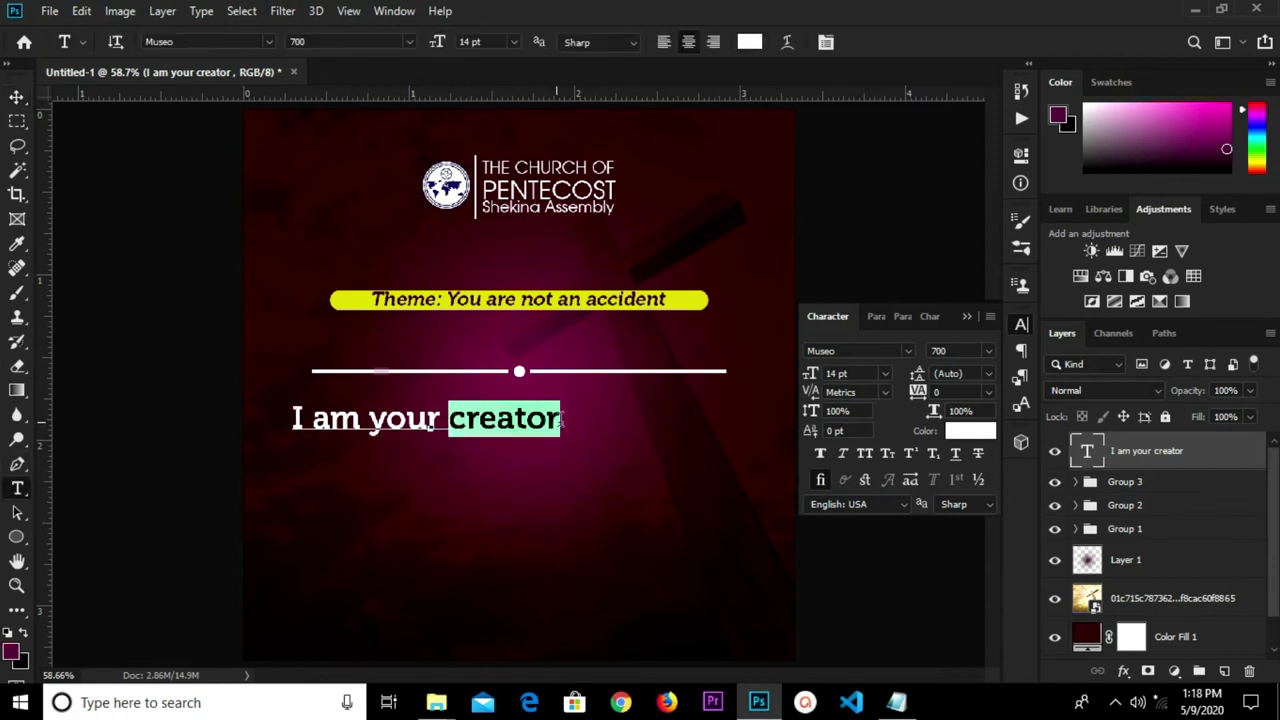
left_click(862, 456)
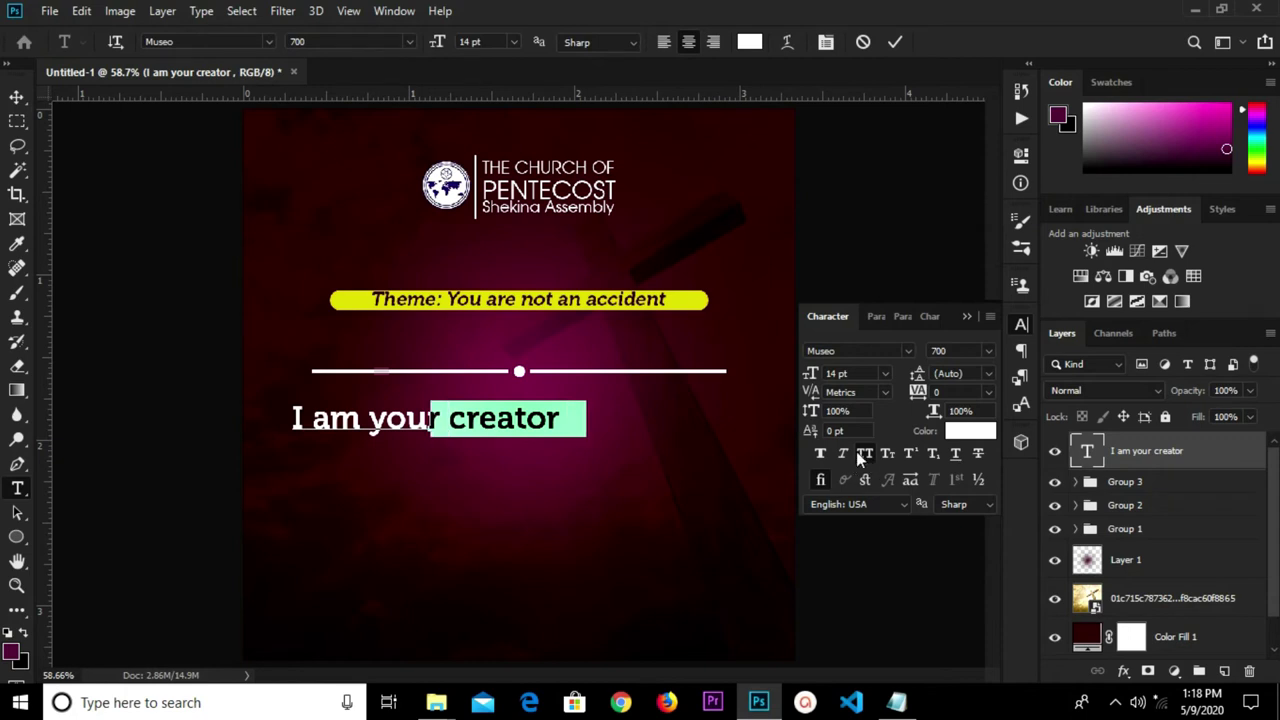
left_click(16, 98)
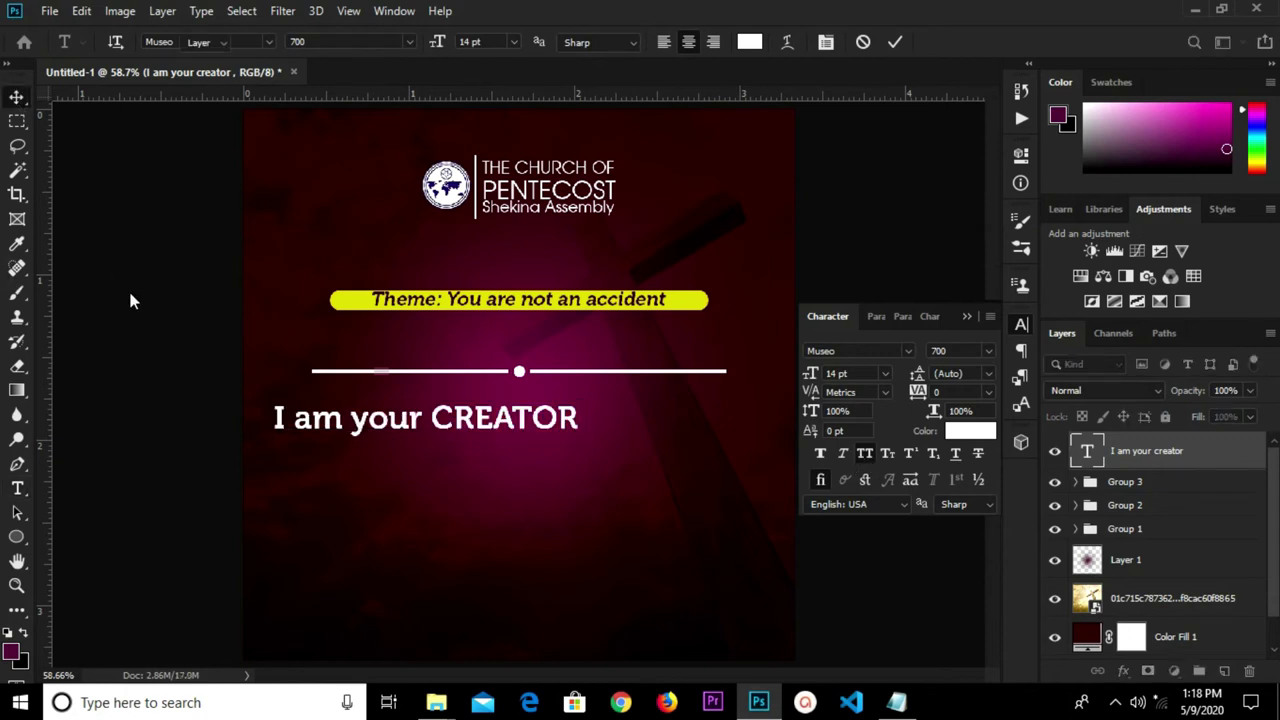
left_click_drag(403, 422, 494, 396)
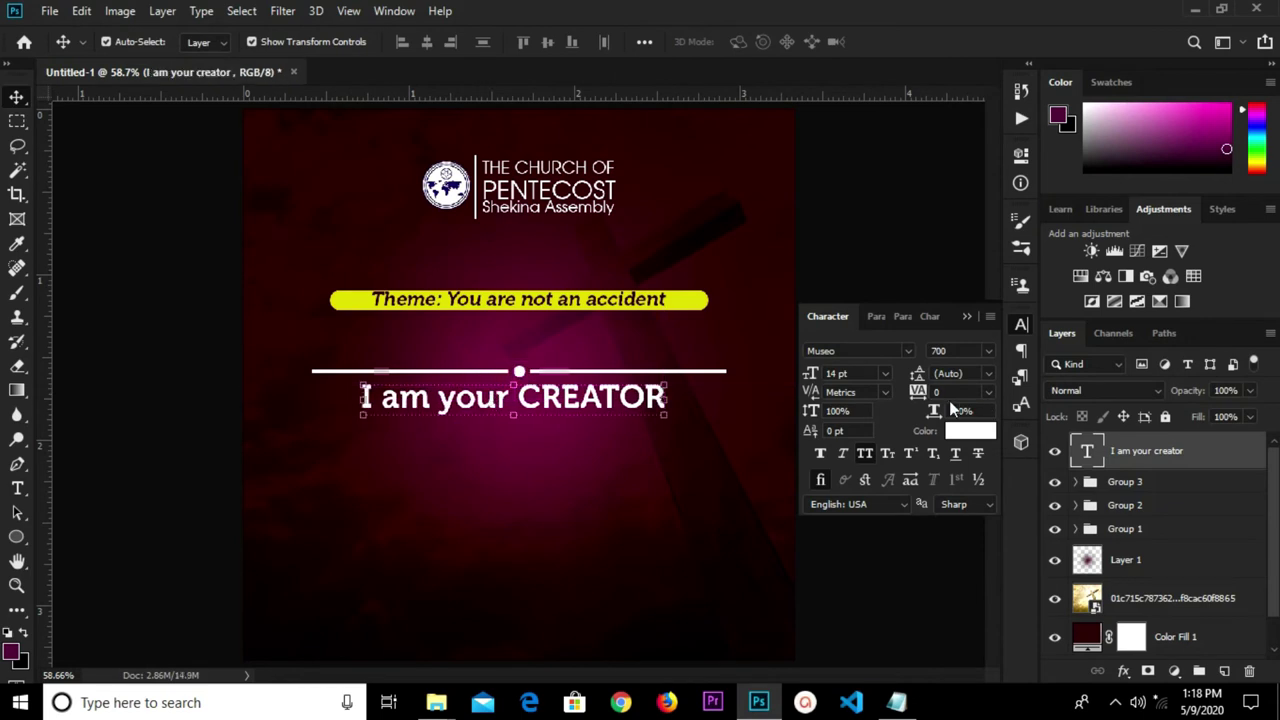
Enlarge the line to 16 pt and centre it horizontally on the flyer
left_click(885, 373)
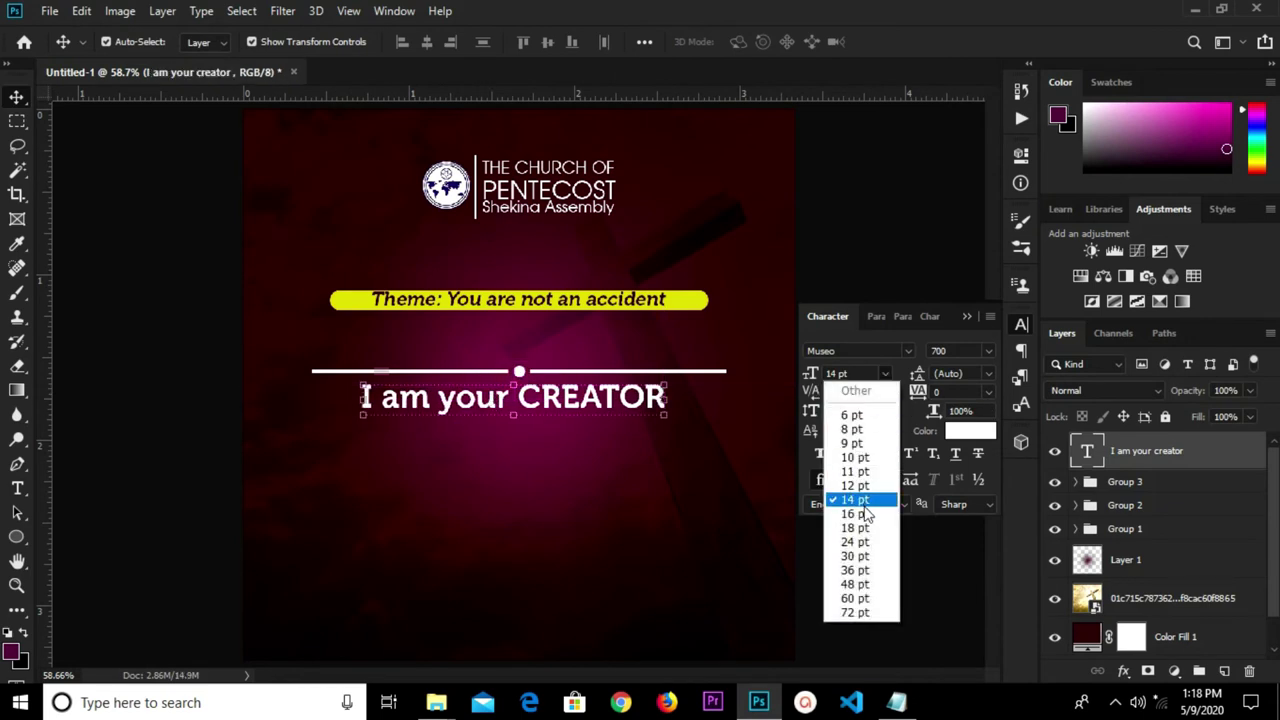
left_click(866, 515)
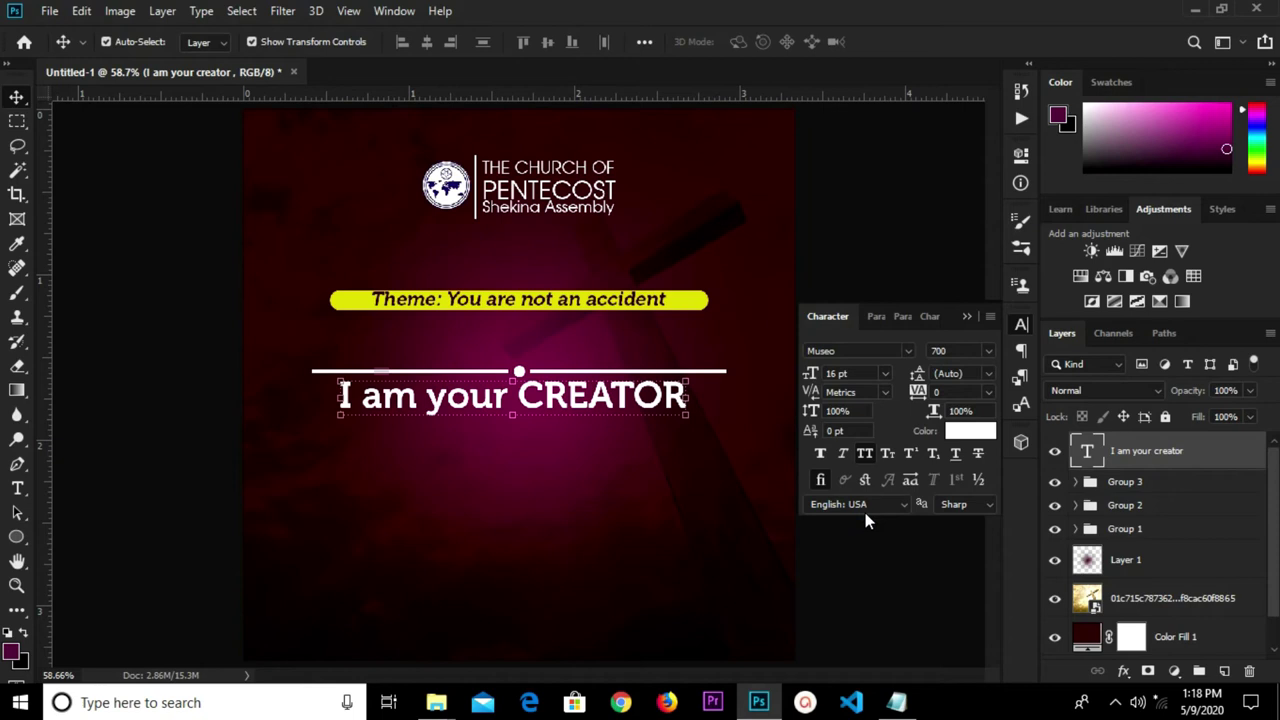
left_click(966, 316)
left_click(528, 400)
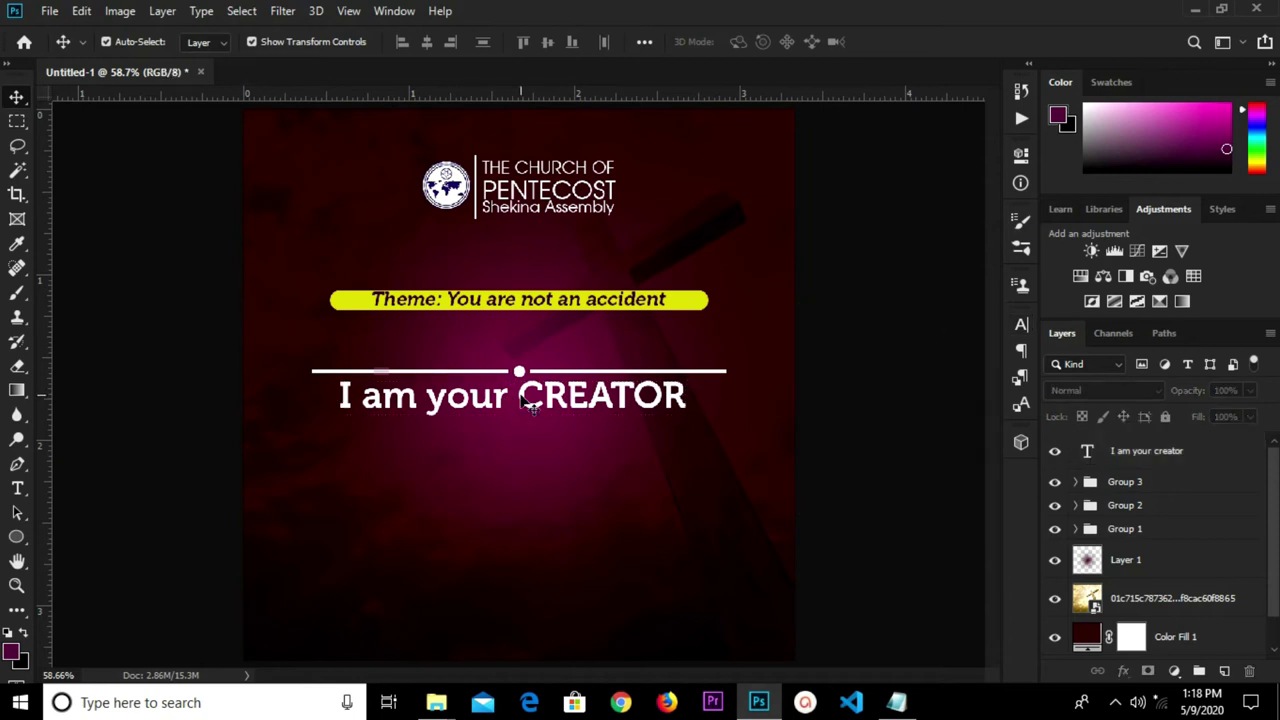
left_click(532, 408)
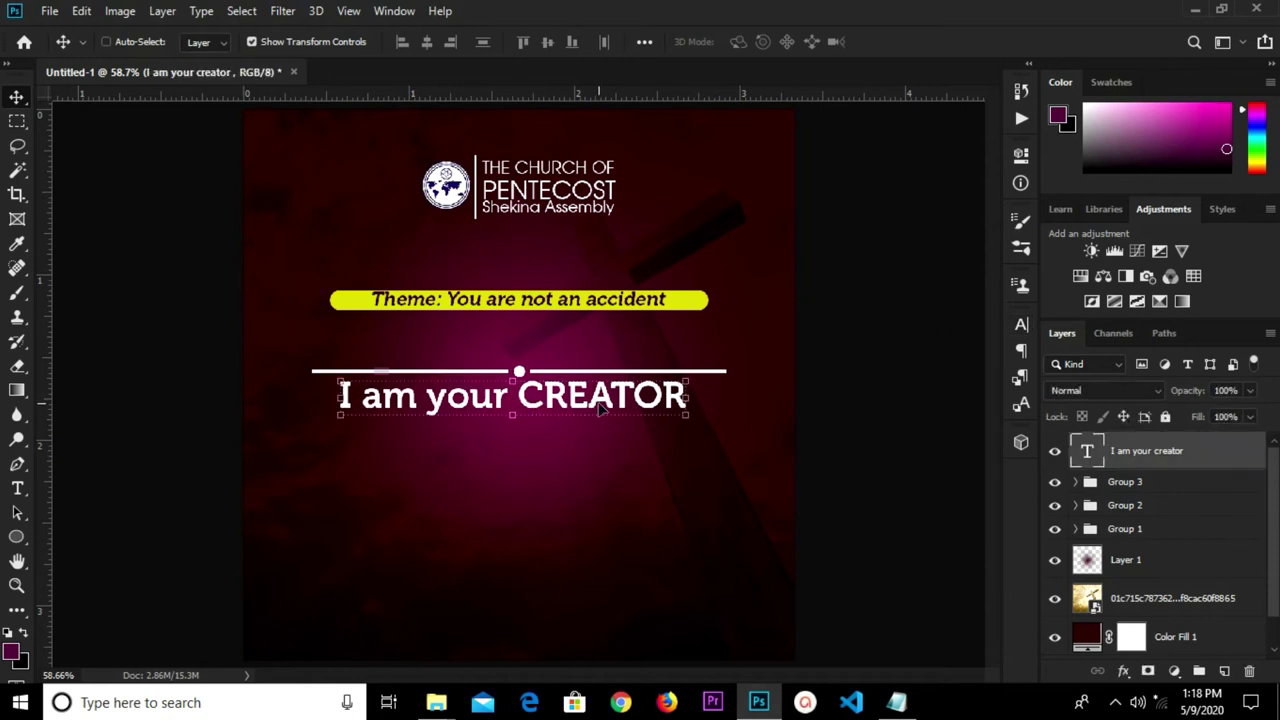
key("ctrl+a")
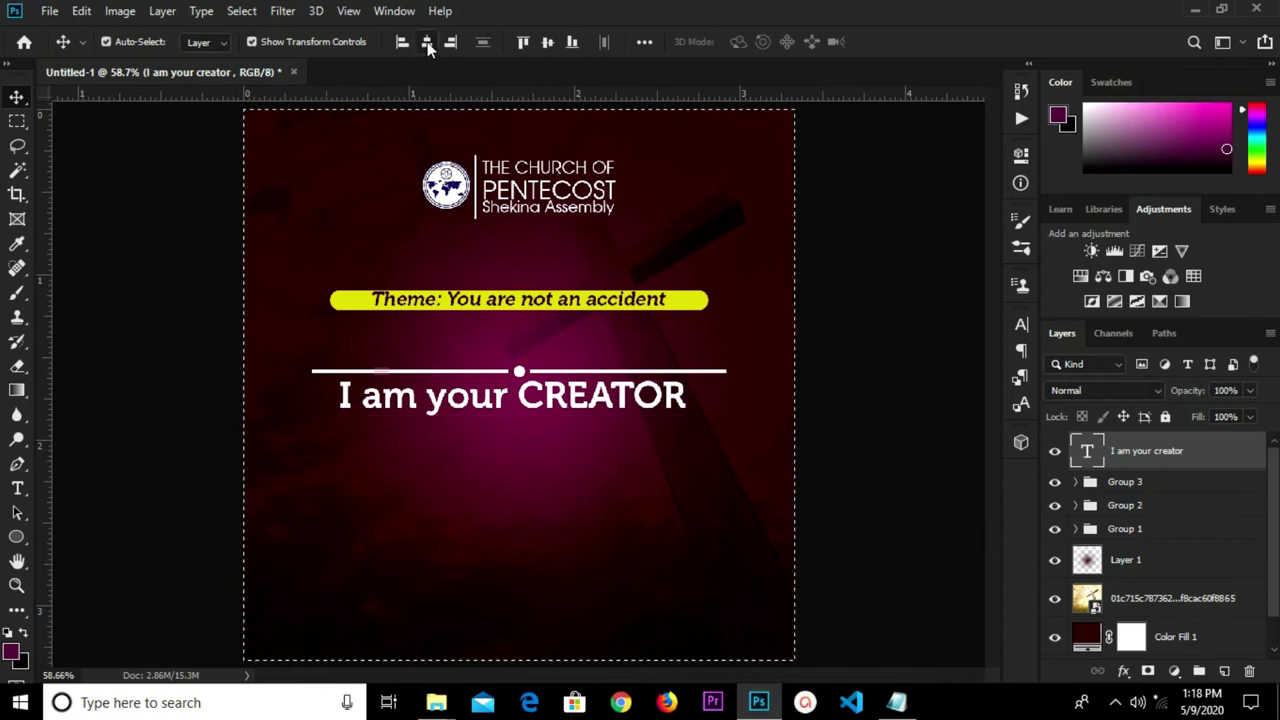
left_click(427, 43)
key("ctrl+d")
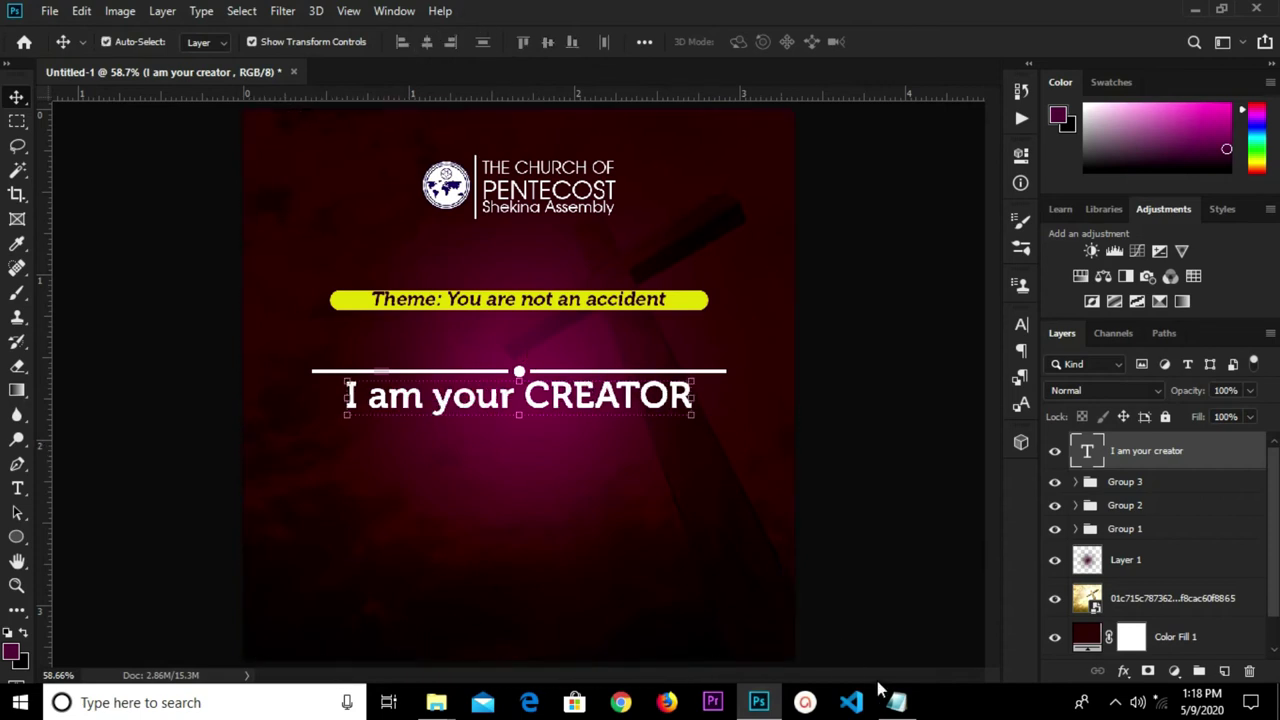
left_click(896, 702)
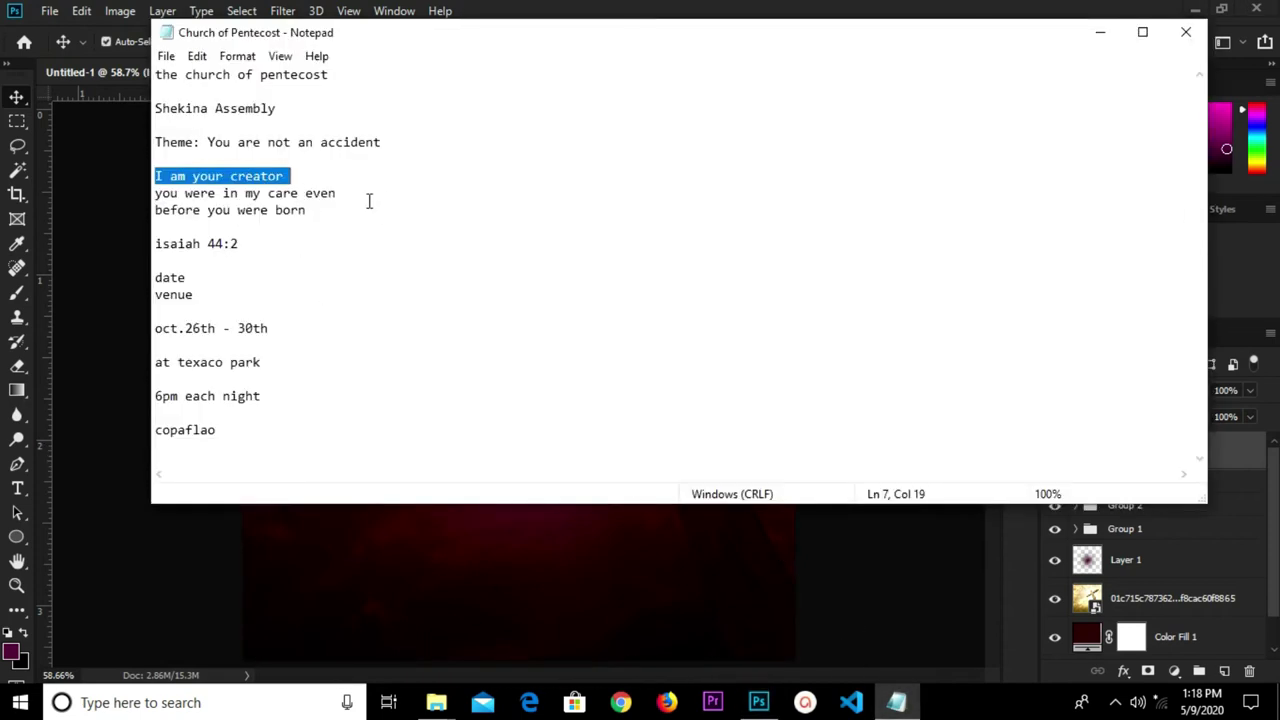
Copy the line 'you were in my care even' from the Notepad notes
left_click_drag(369, 199, 155, 193)
left_click(155, 210)
left_click_drag(352, 194, 157, 193)
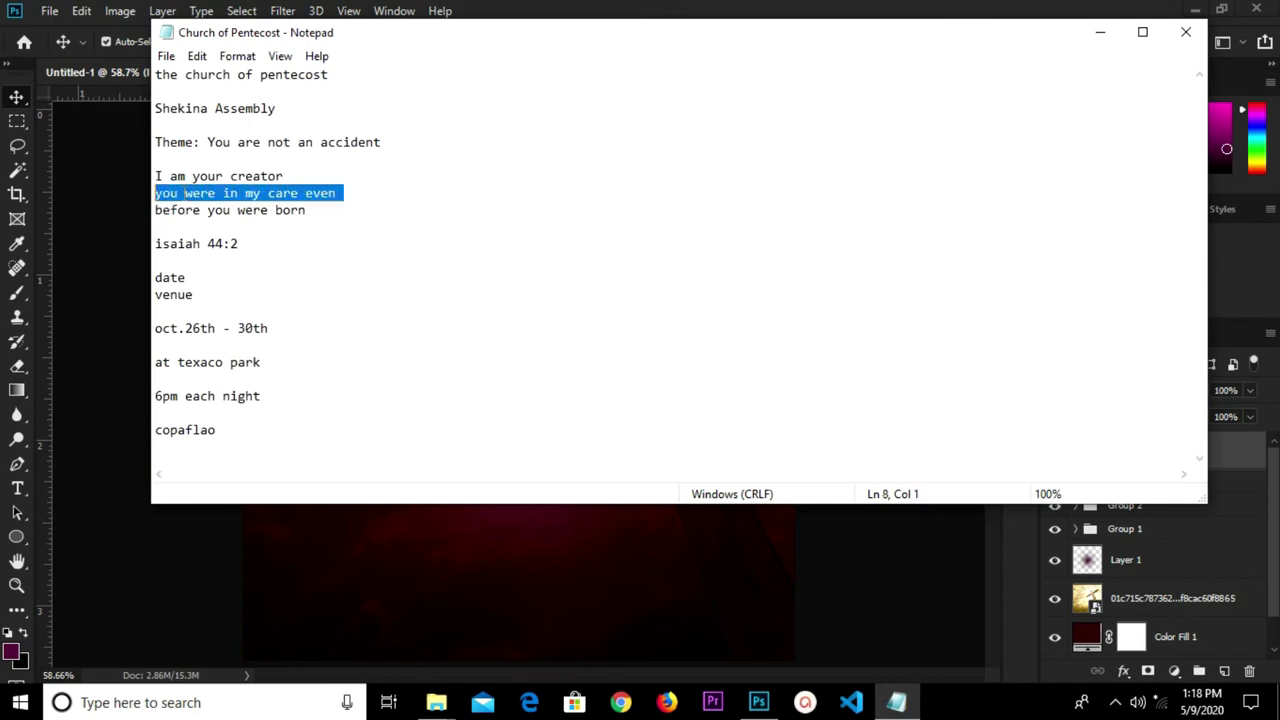
right_click(184, 194)
left_click(228, 253)
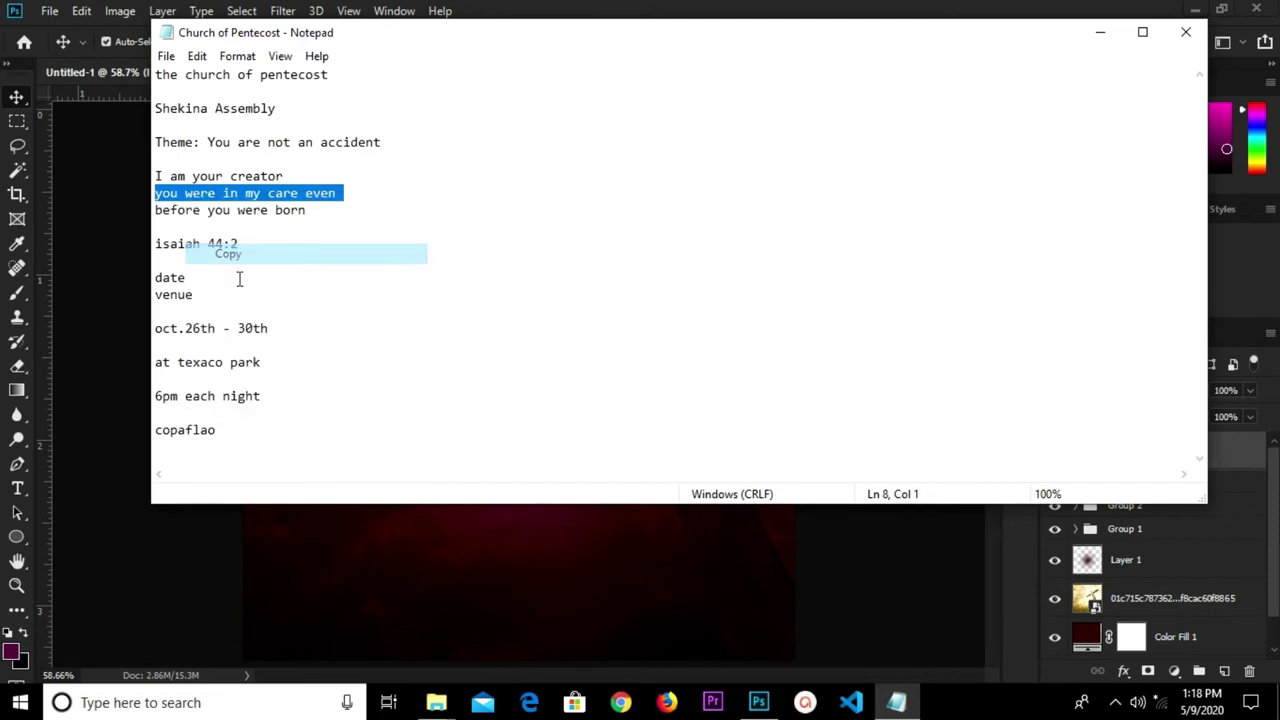
left_click(406, 560)
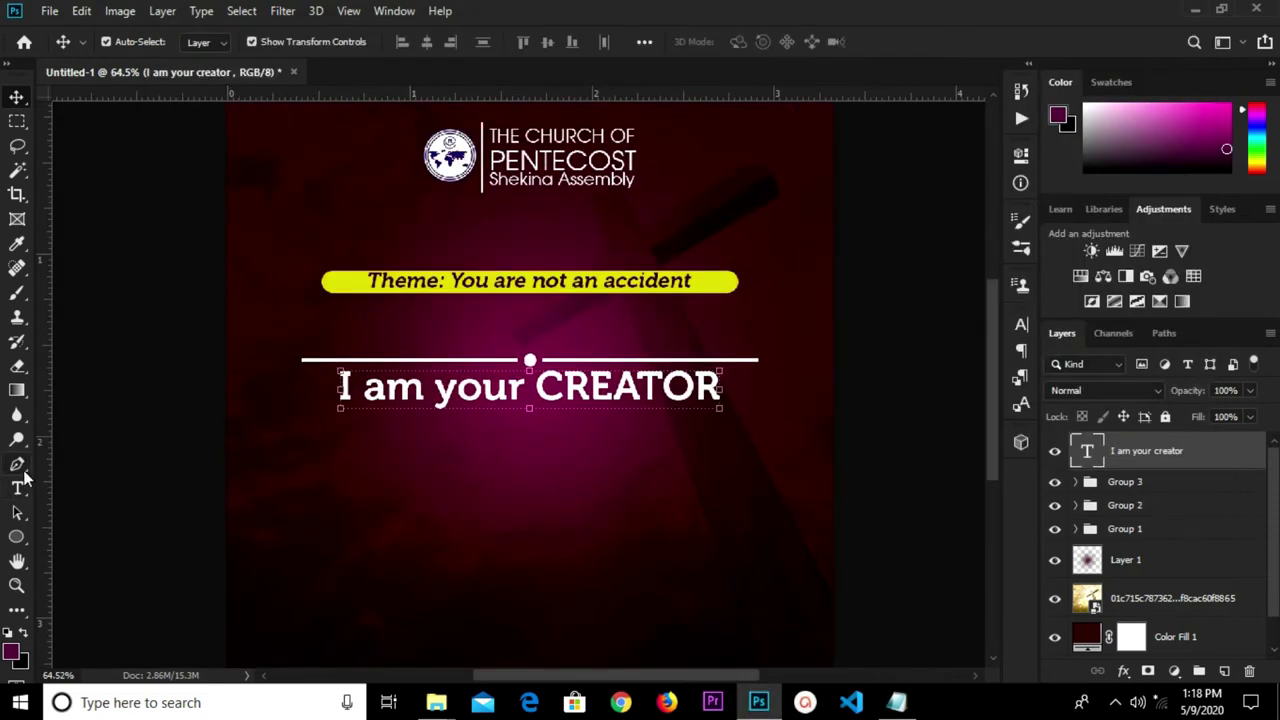
Add vertical guides at the title's edges and paste the line as new text
left_click_drag(46, 453, 341, 457)
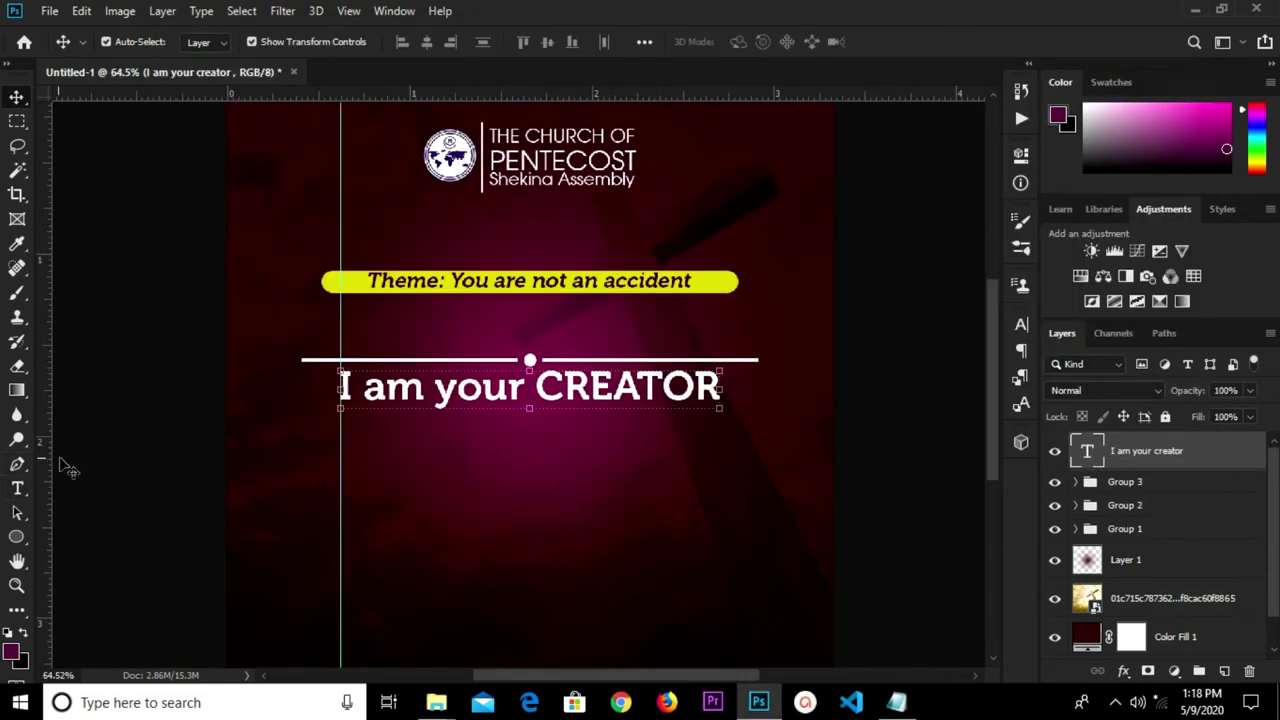
left_click_drag(45, 462, 724, 477)
left_click(14, 487)
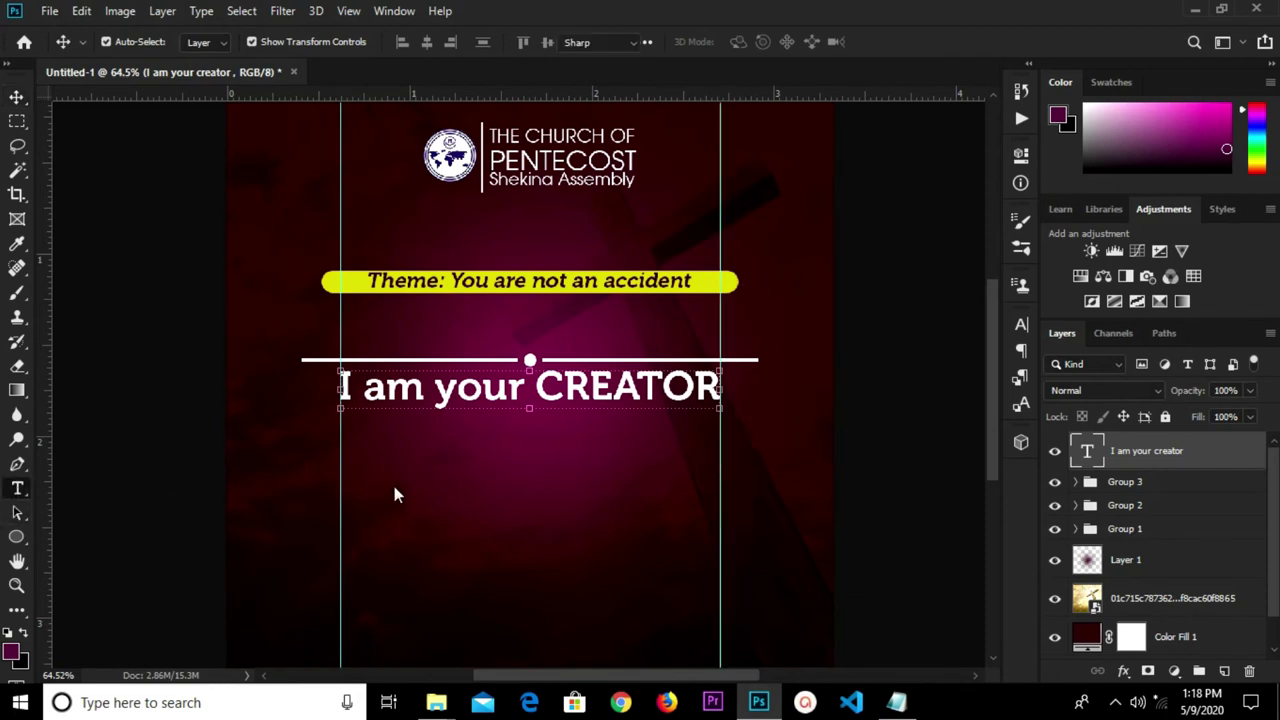
left_click(366, 430)
key("BackSpace")
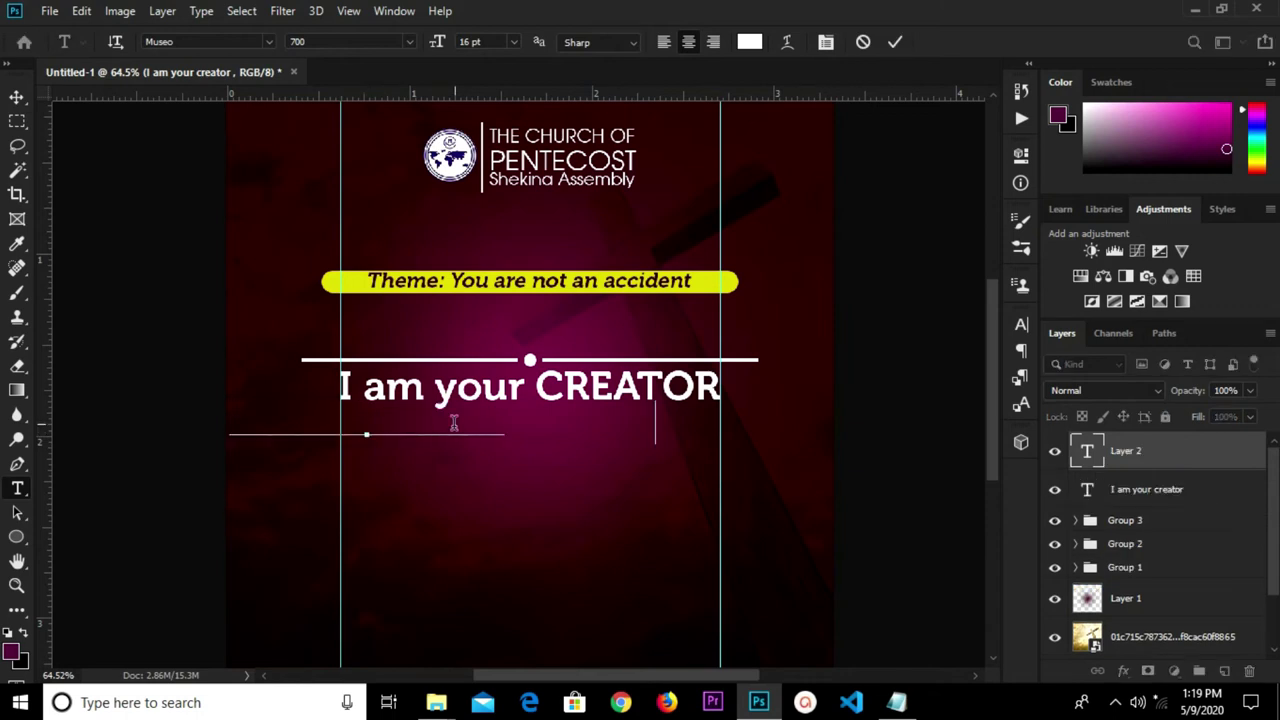
key("ctrl+v")
left_click(896, 44)
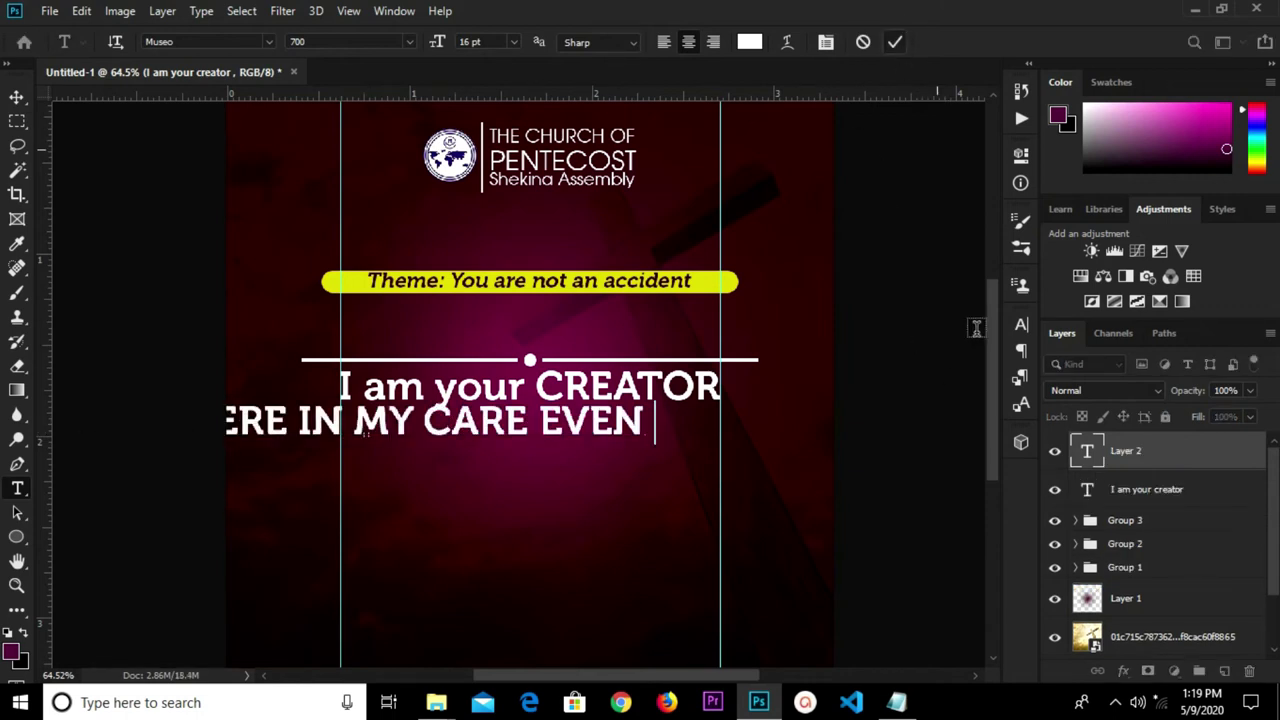
Turn off All Caps, move the line under CREATOR, and scale it between the guides
left_click(1013, 330)
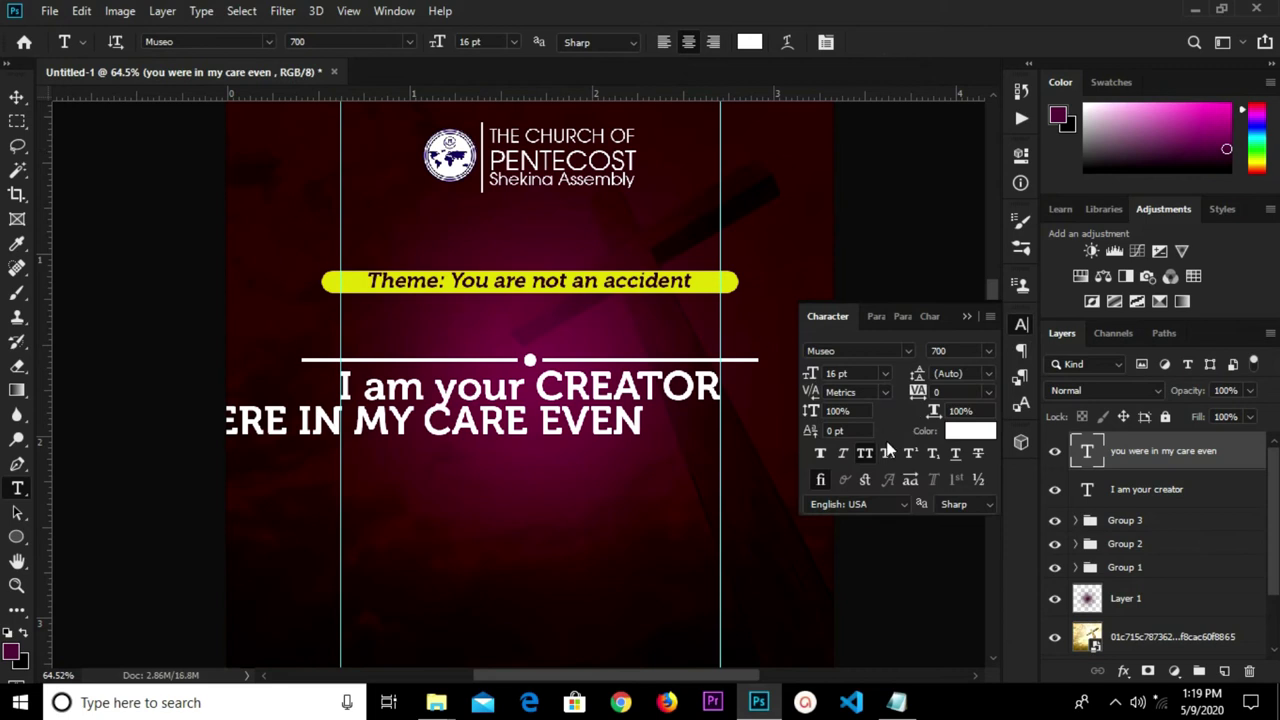
left_click(873, 454)
left_click(968, 318)
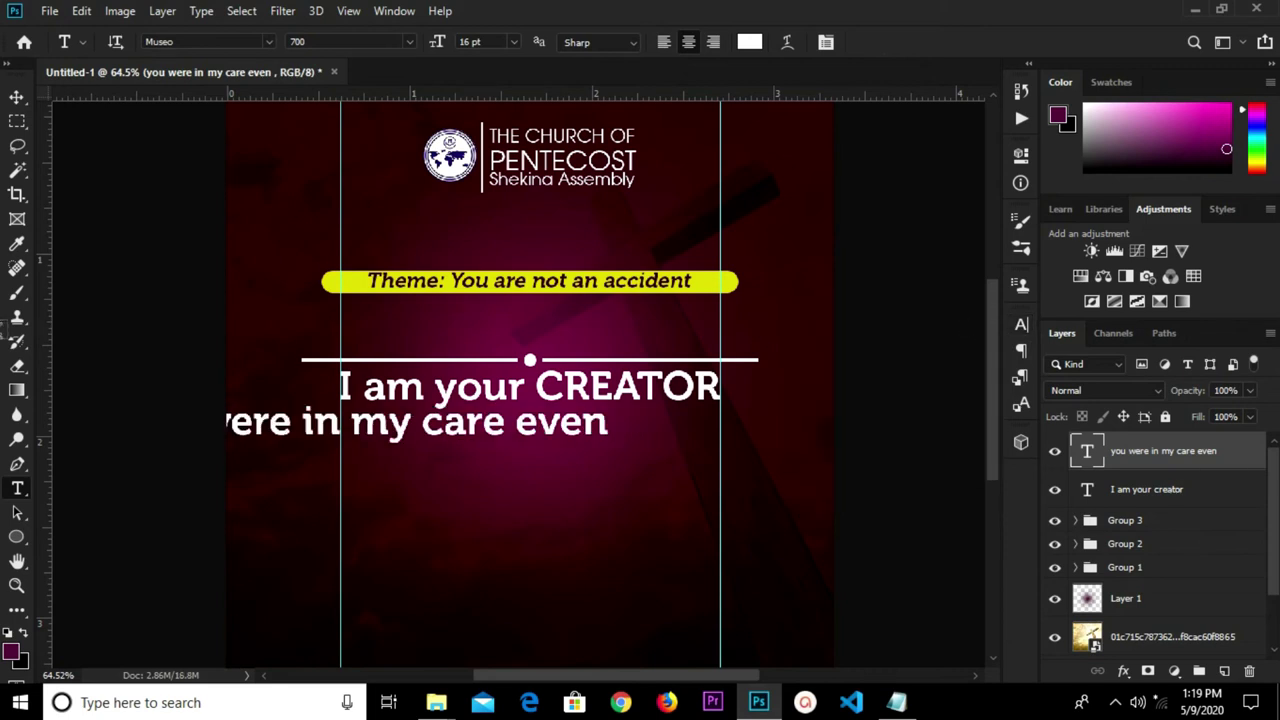
left_click(14, 91)
left_click_drag(404, 430, 625, 432)
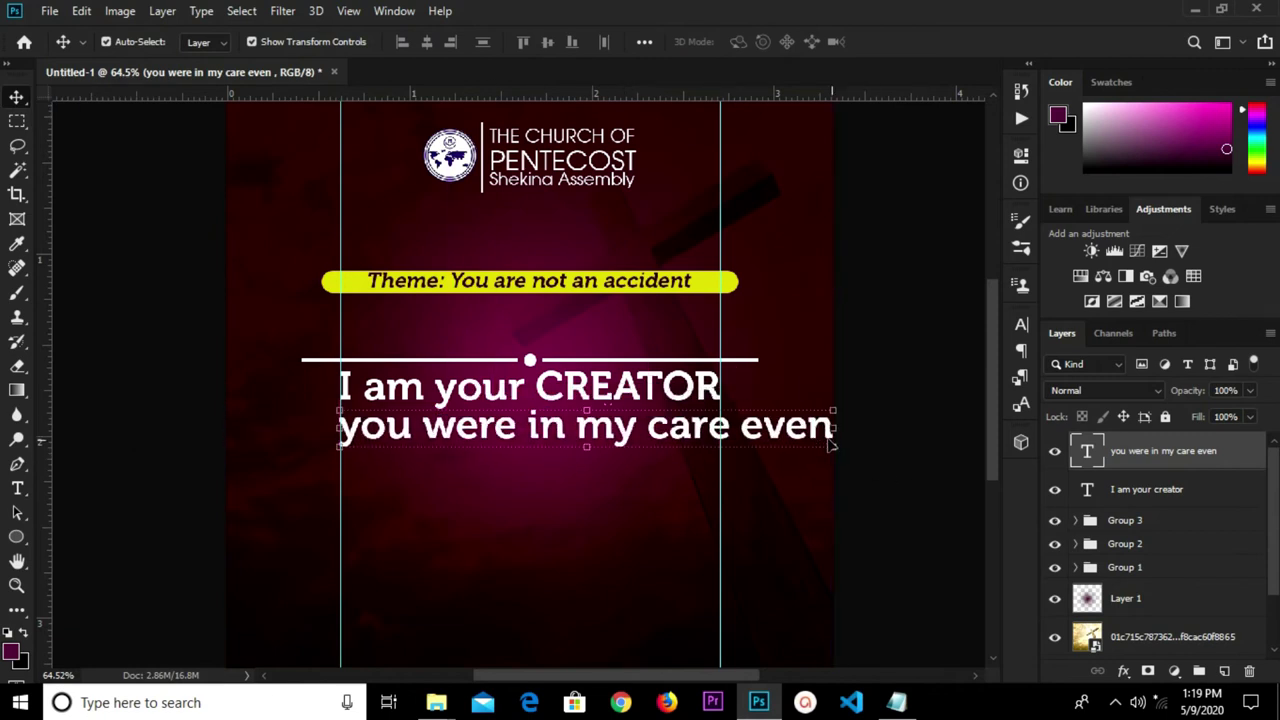
left_click_drag(834, 450, 731, 436)
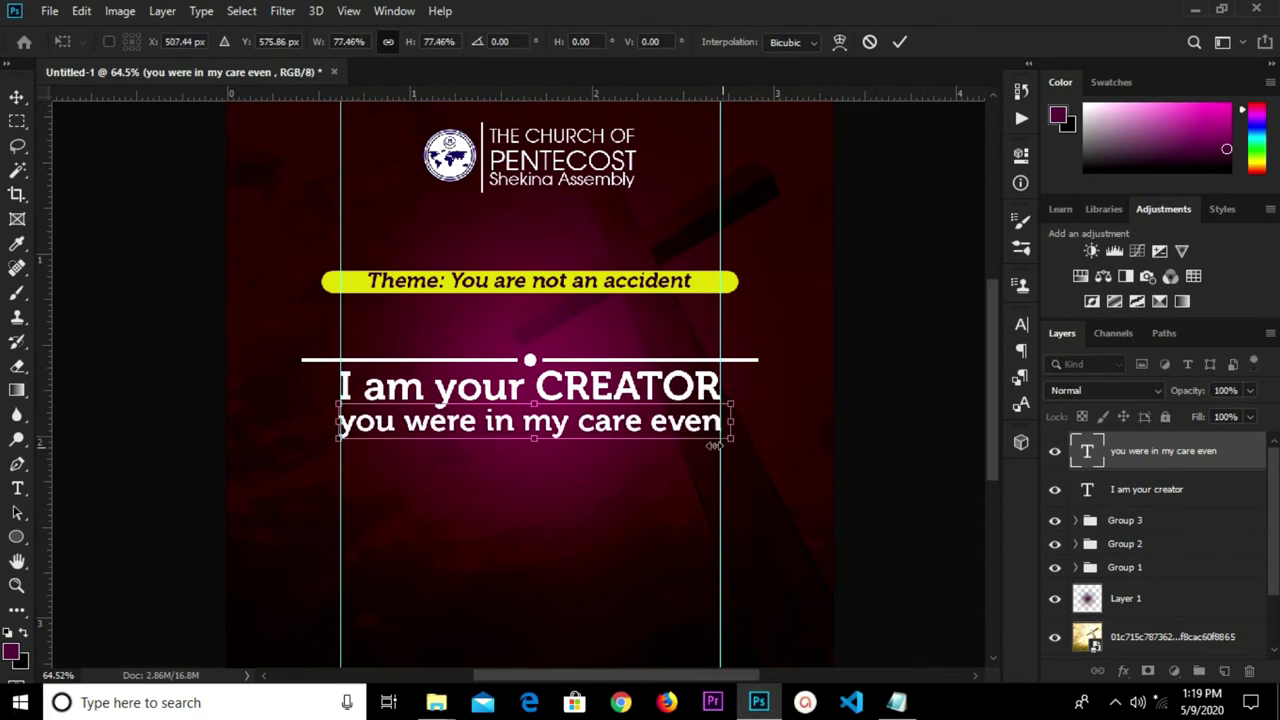
Confirm the previous resize and copy 'before you were born' from Notepad
left_click(901, 44)
left_click(896, 702)
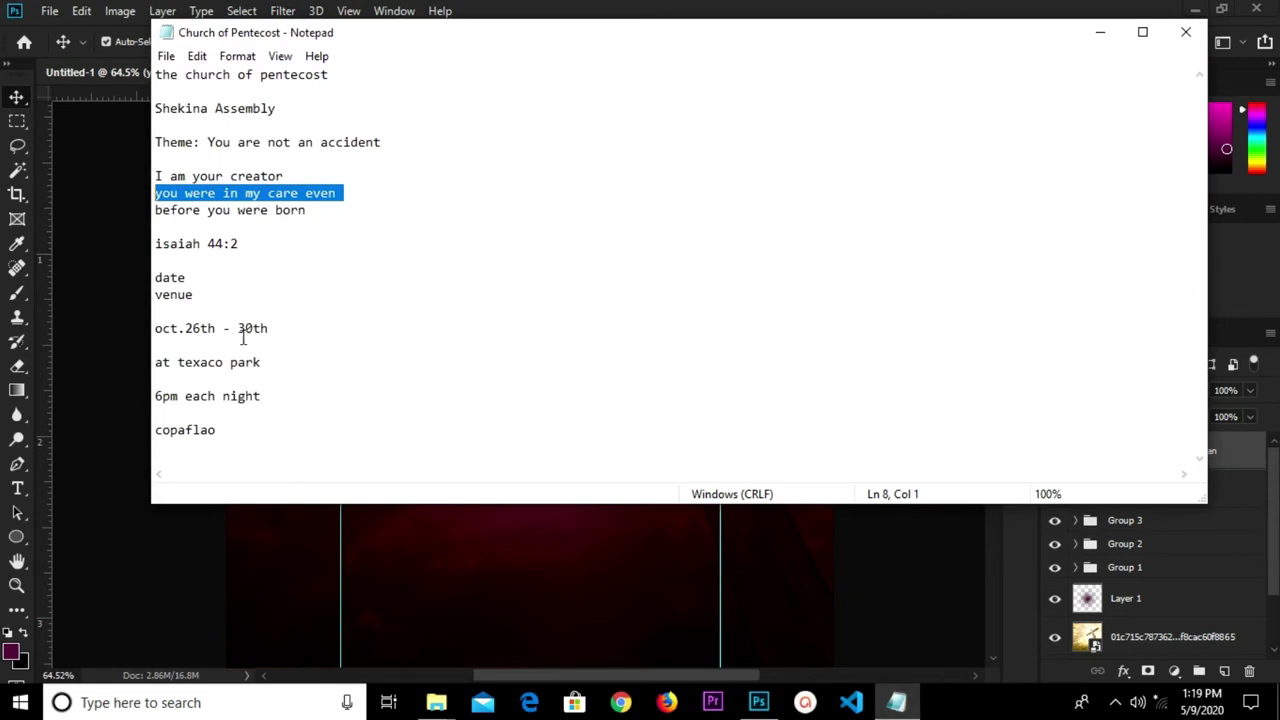
left_click_drag(320, 213, 189, 220)
right_click(189, 220)
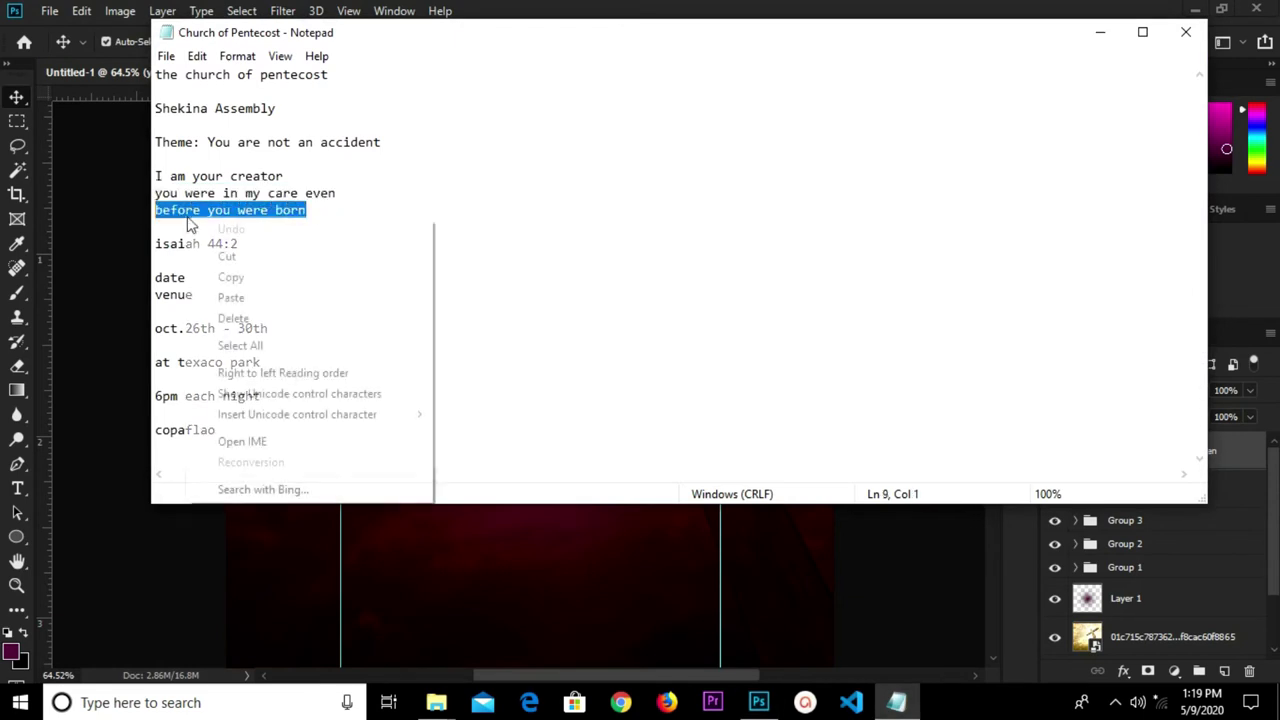
left_click(256, 281)
left_click(424, 570)
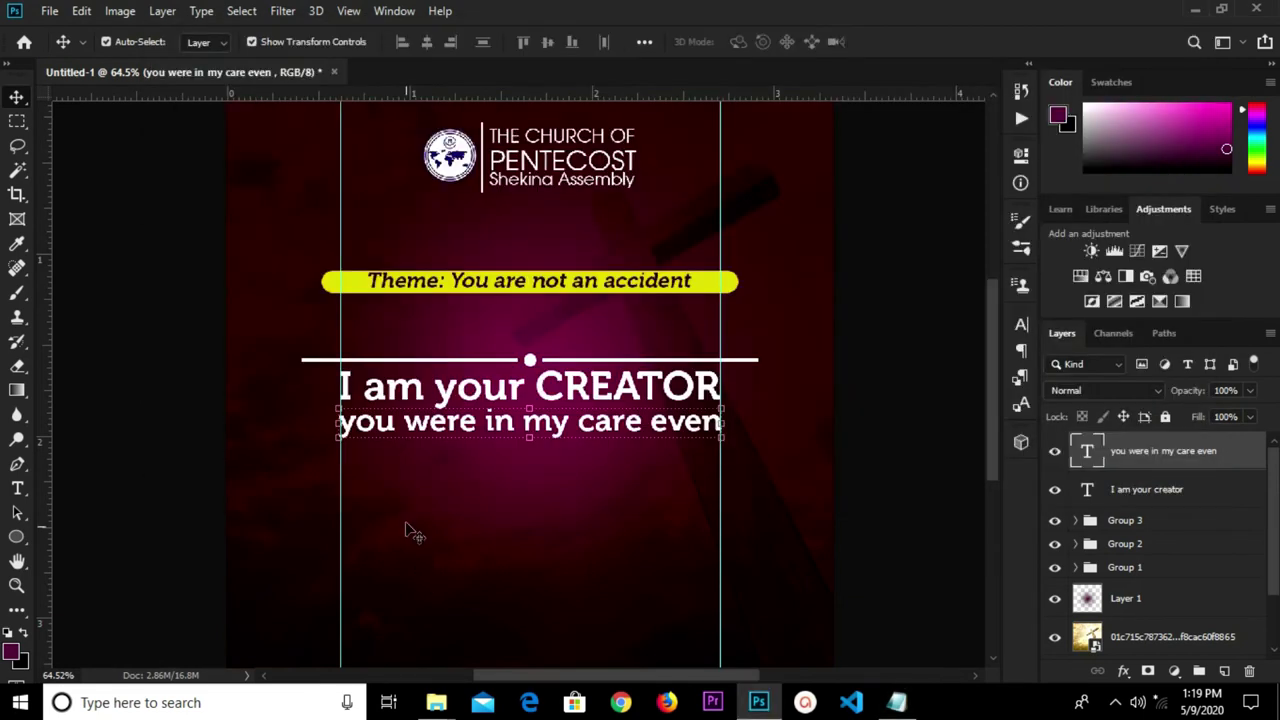
Paste 'before you were born' as a new text line below the second line
key("t")
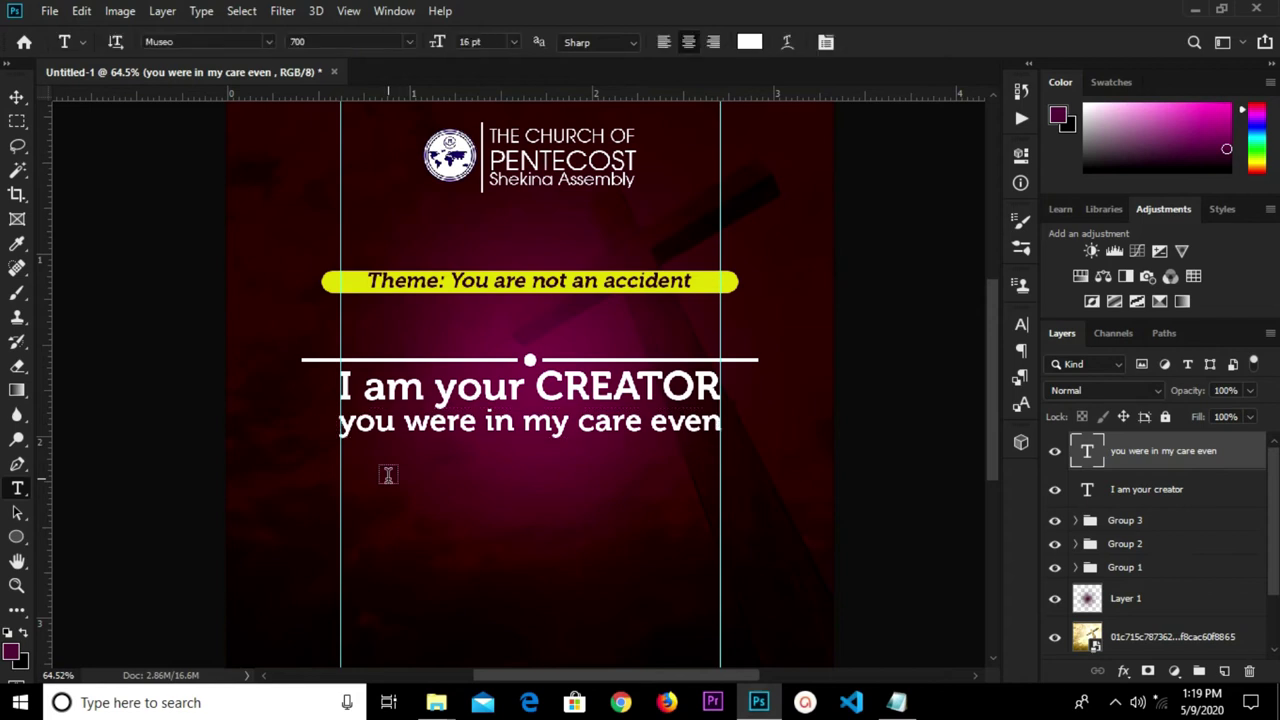
left_click(404, 477)
key("BackSpace")
key("ctrl+v")
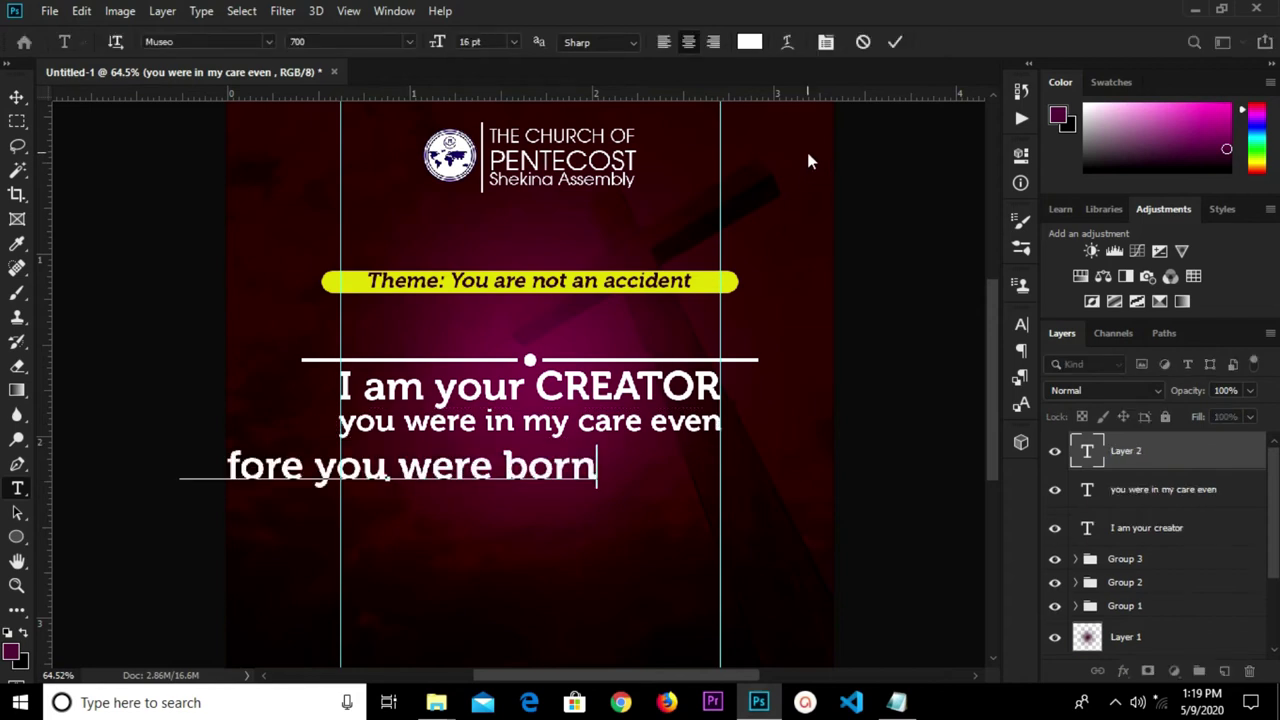
left_click(894, 41)
Move the line under the second line, scale it to the guides, and nudge it up
left_click(17, 97)
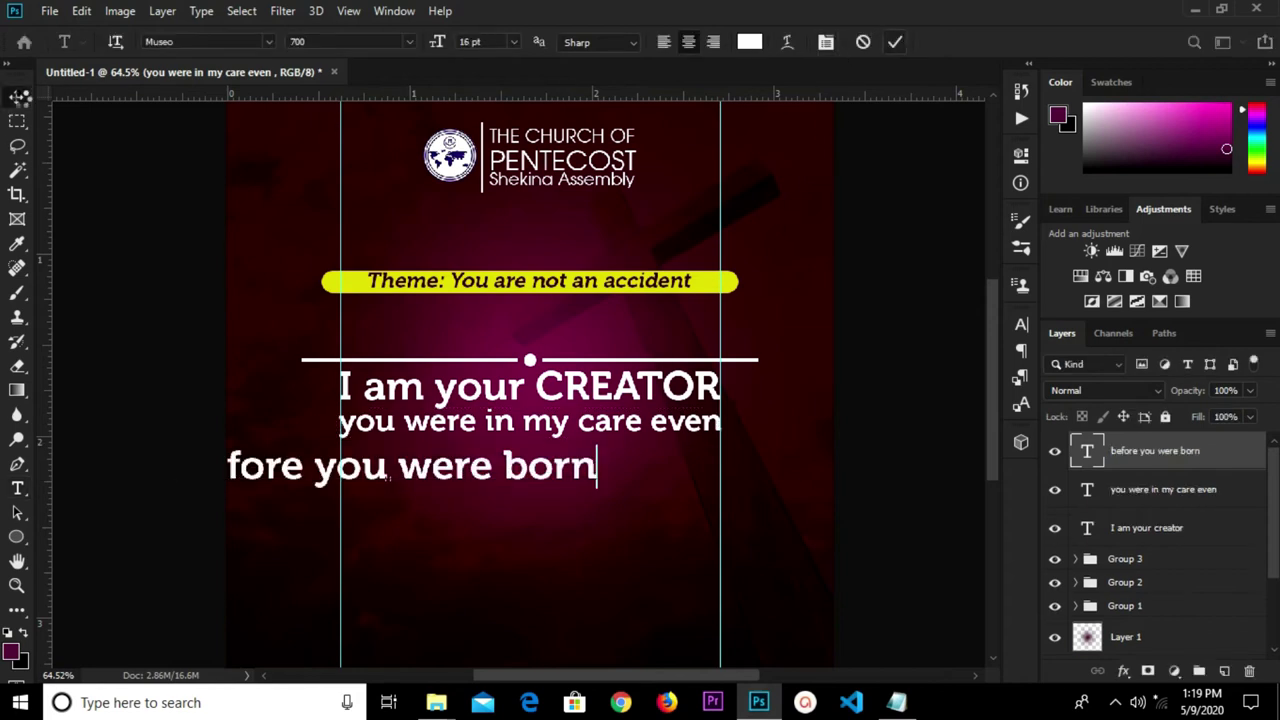
left_click_drag(414, 482, 580, 478)
left_click_drag(762, 494, 723, 478)
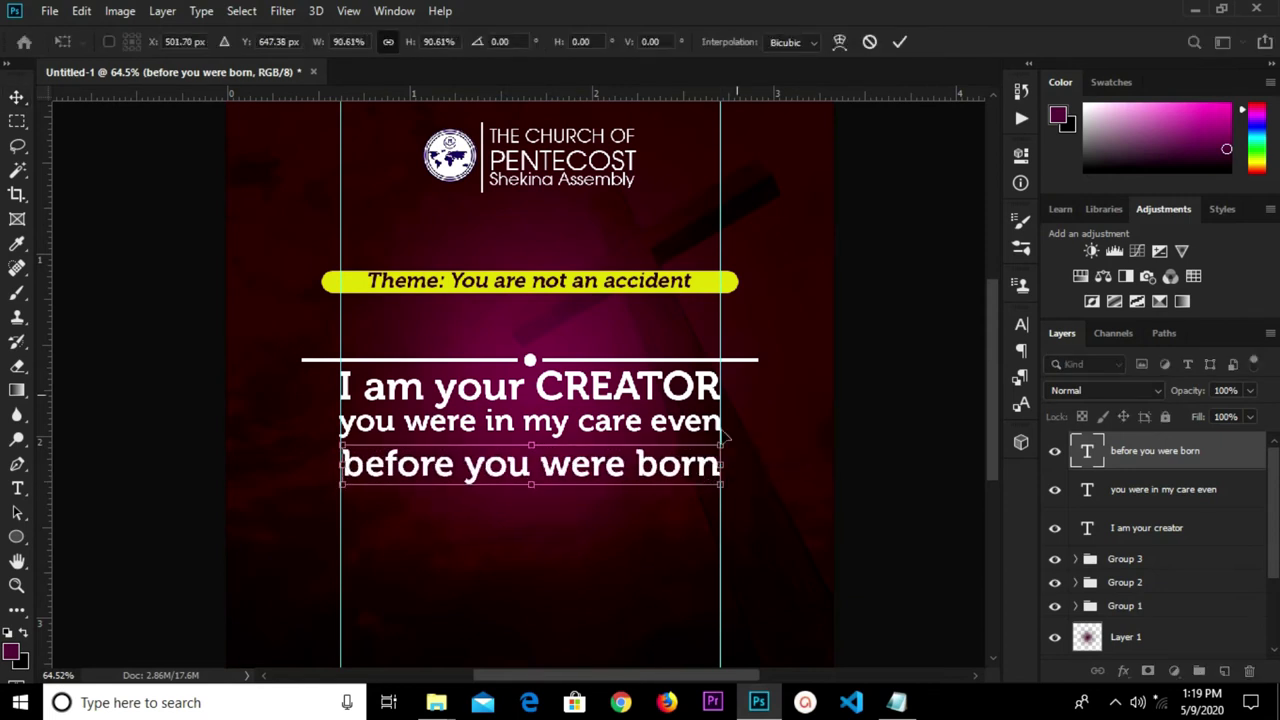
key("Return")
key("Up")
key("Up")
key("Up")
key("Up")
key("Up")
key("Up")
key("Up")
key("Up")
key("Up")
key("Up")
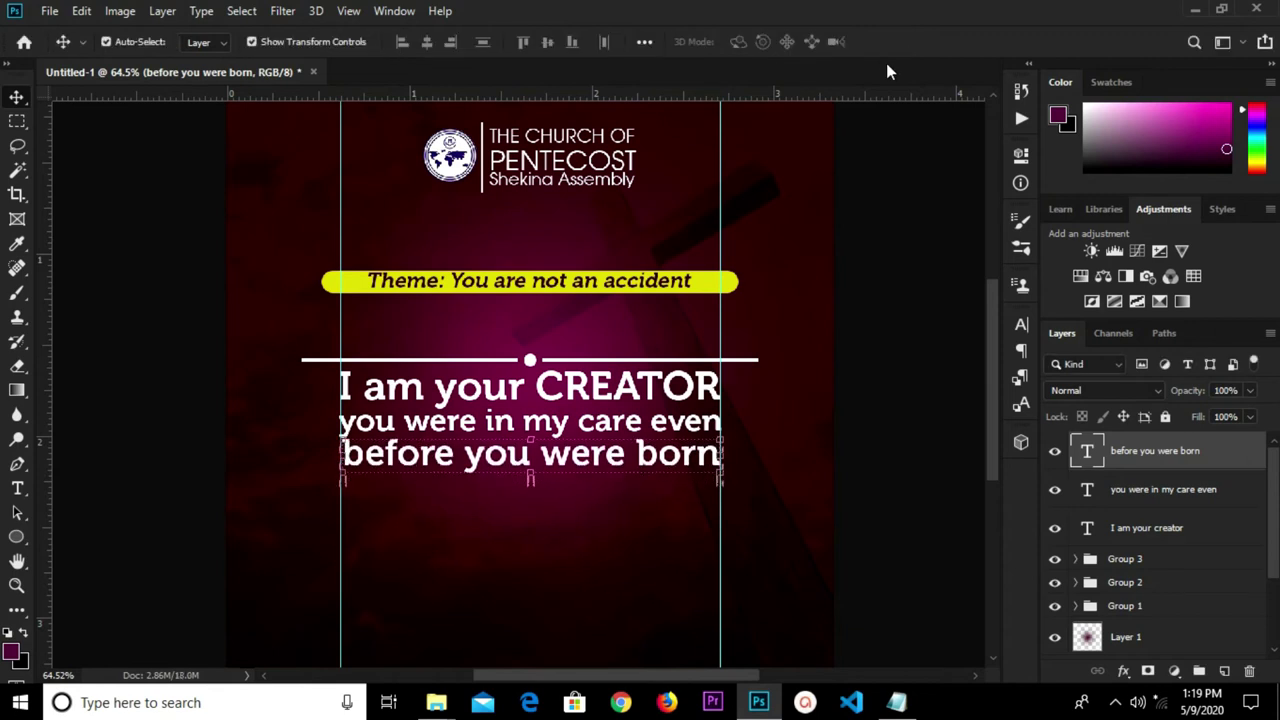
left_click(893, 390)
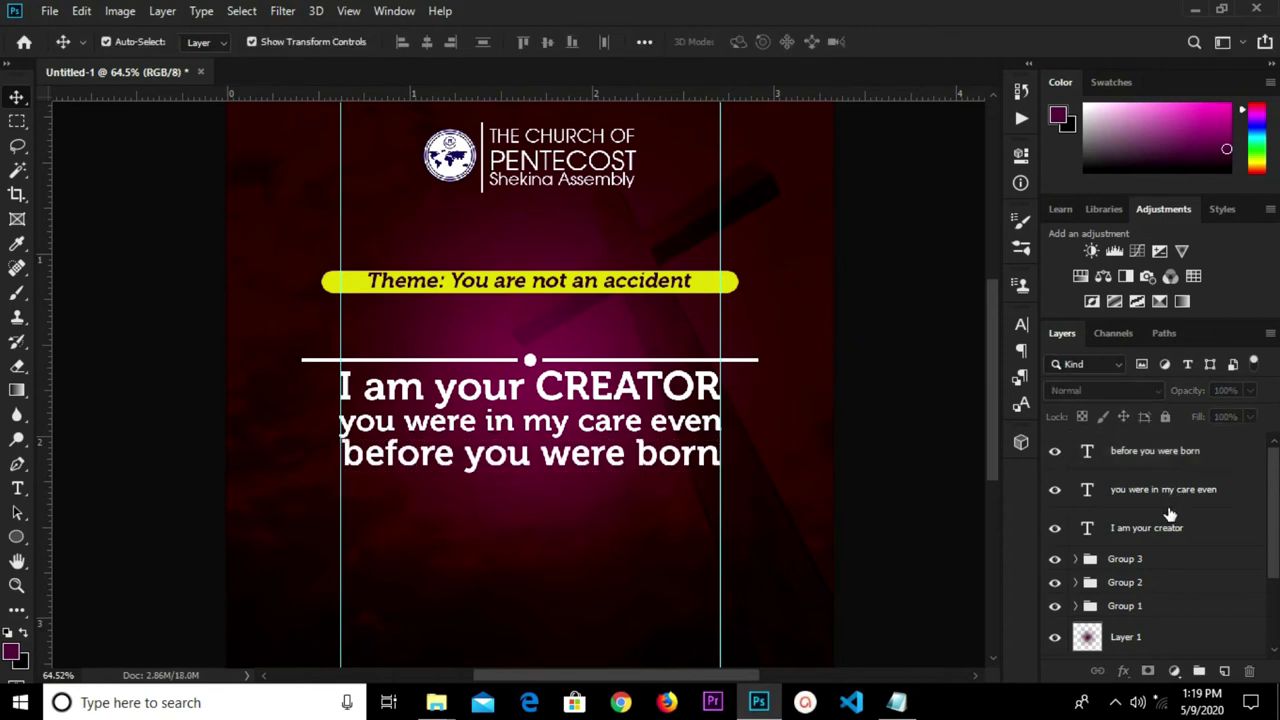
Duplicate the dot divider below 'before you were born' and remove both vertical guides
left_click(1143, 560)
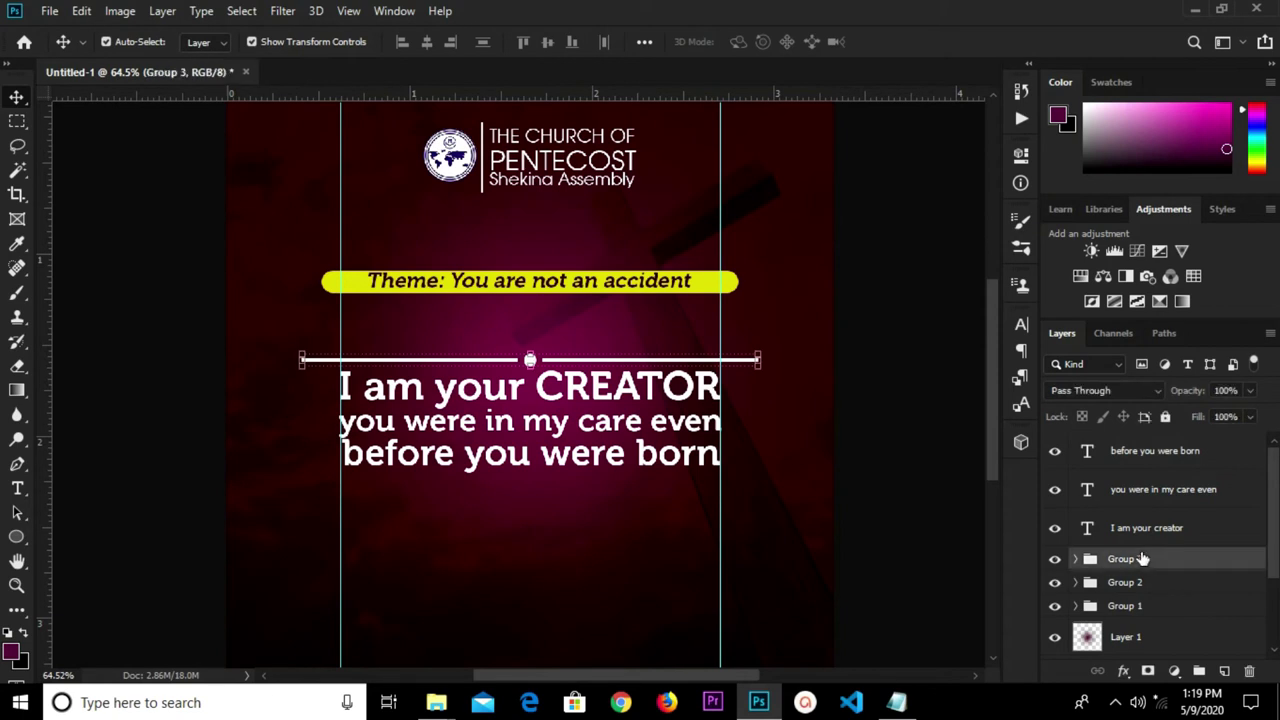
scroll(590, 366, "up", 3)
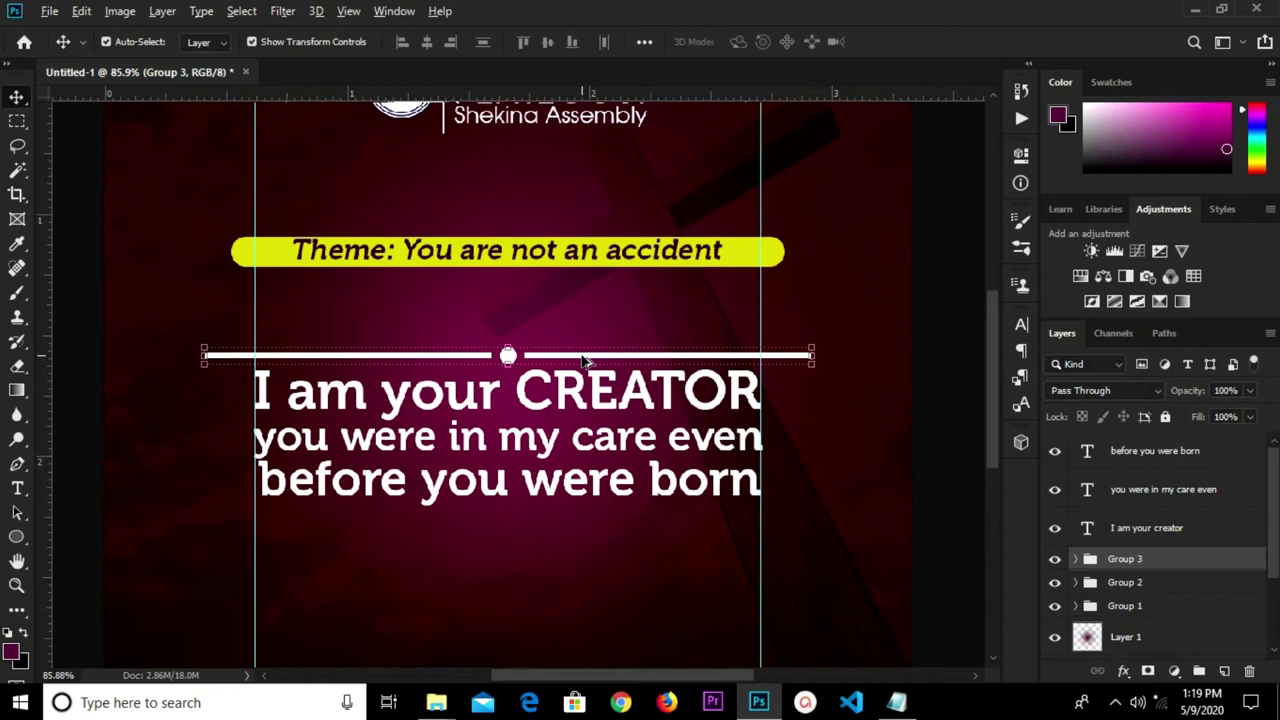
left_click_drag(585, 360, 584, 410)
left_click_drag(585, 478, 586, 528)
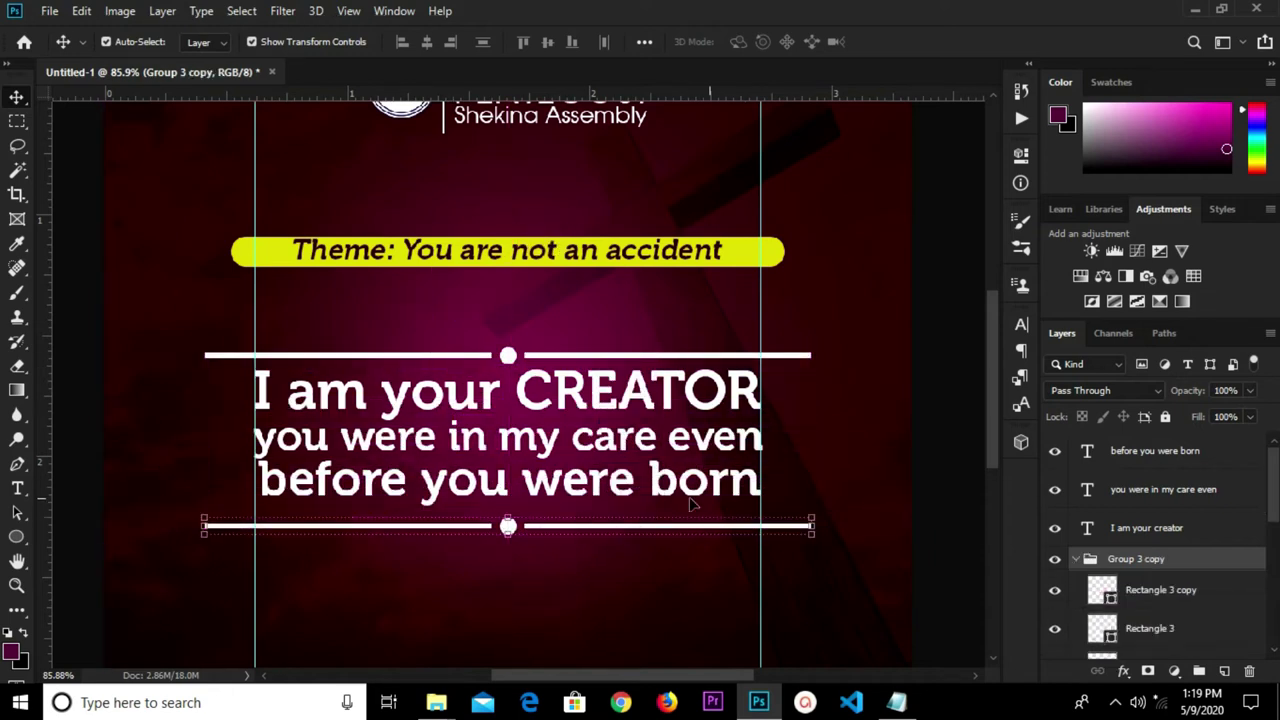
scroll(762, 455, "down", 2)
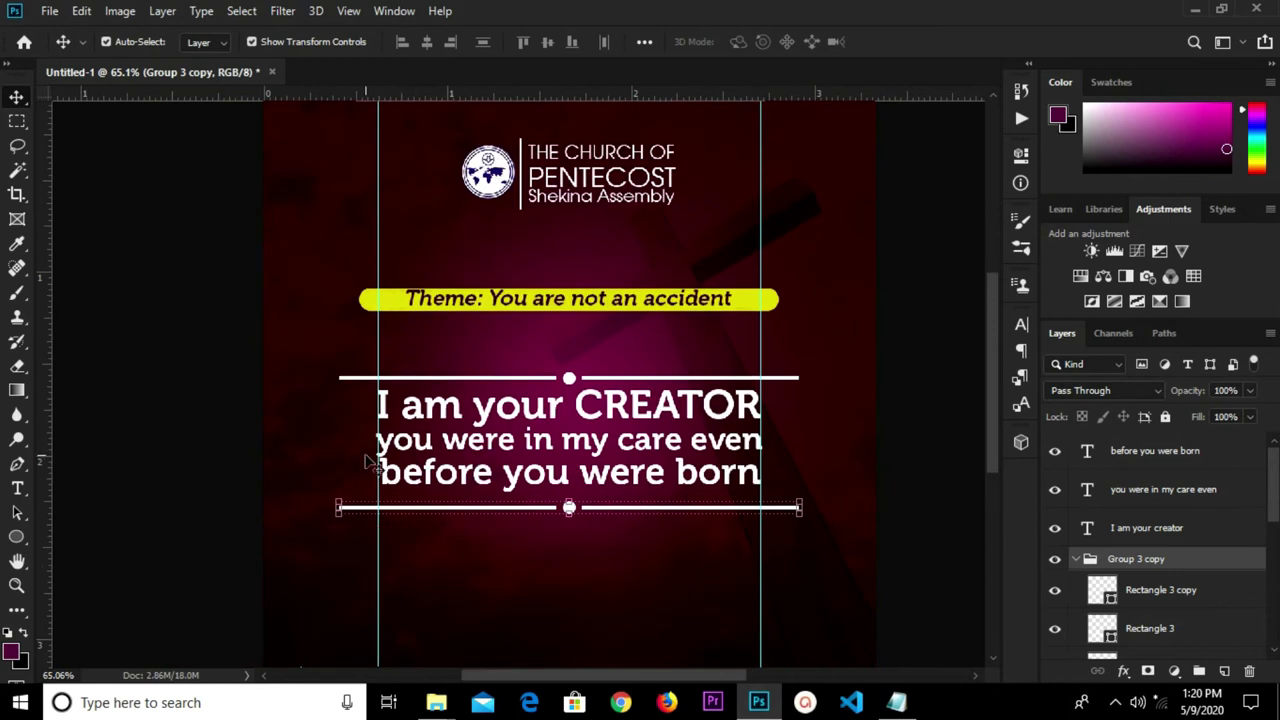
left_click_drag(380, 455, 49, 508)
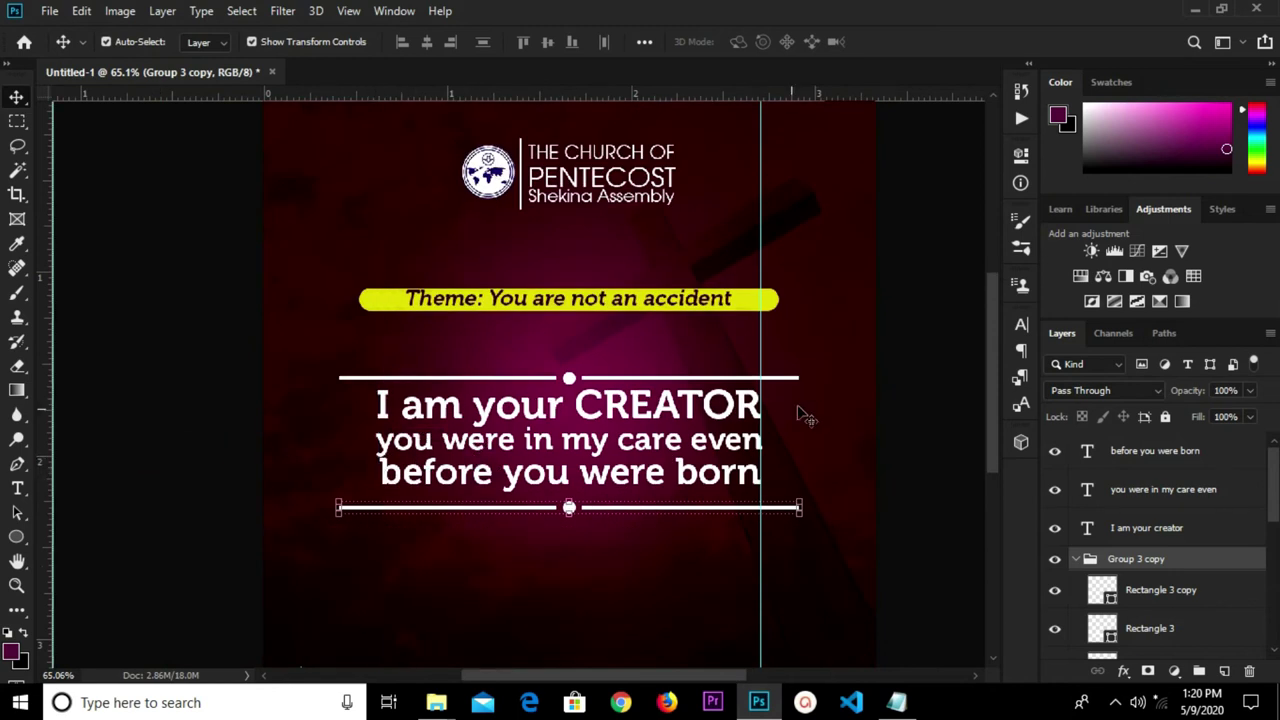
left_click_drag(762, 420, 50, 442)
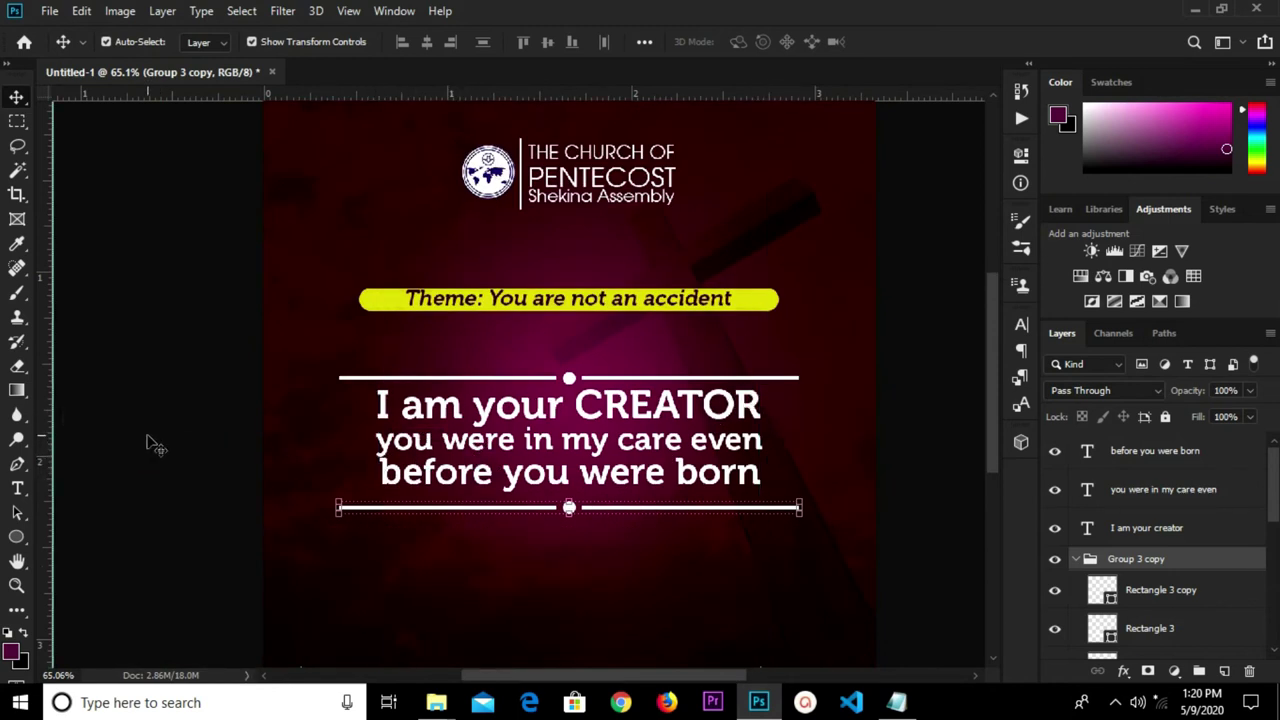
left_click(742, 505)
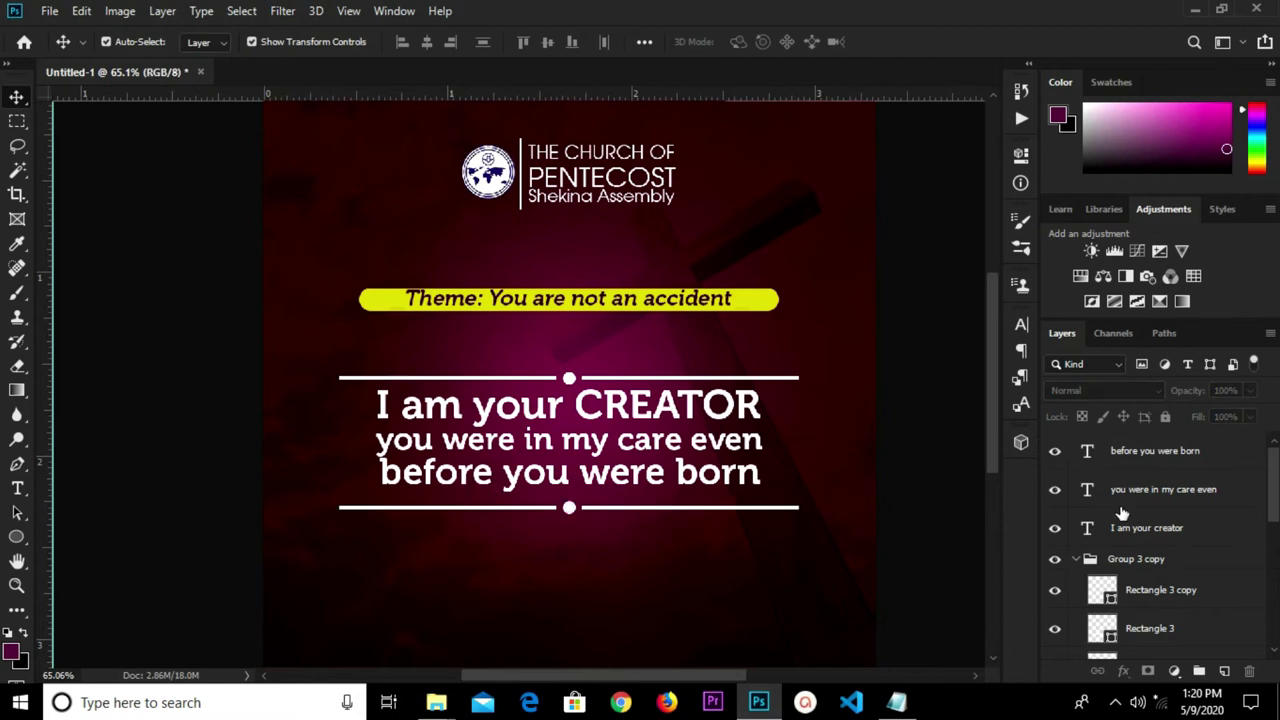
Check the lower and upper divider layers by toggling the lower right half's visibility
left_click(1133, 566)
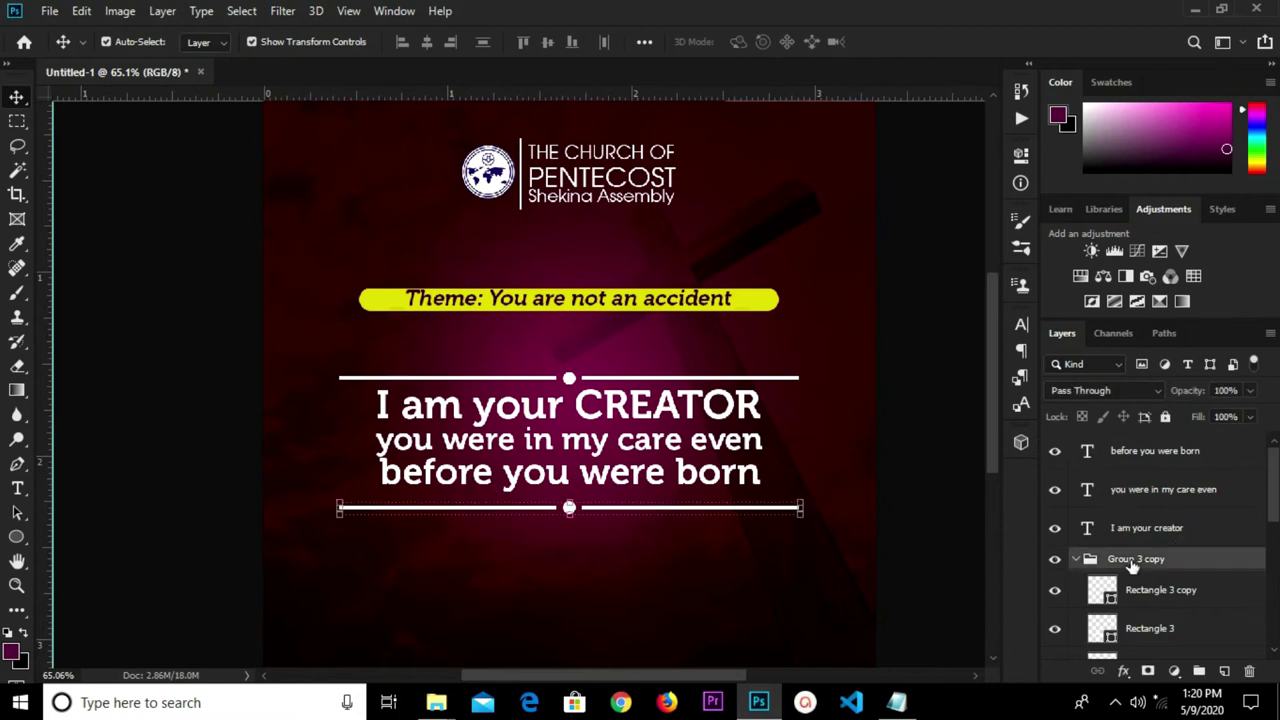
left_click(1160, 596, "ctrl")
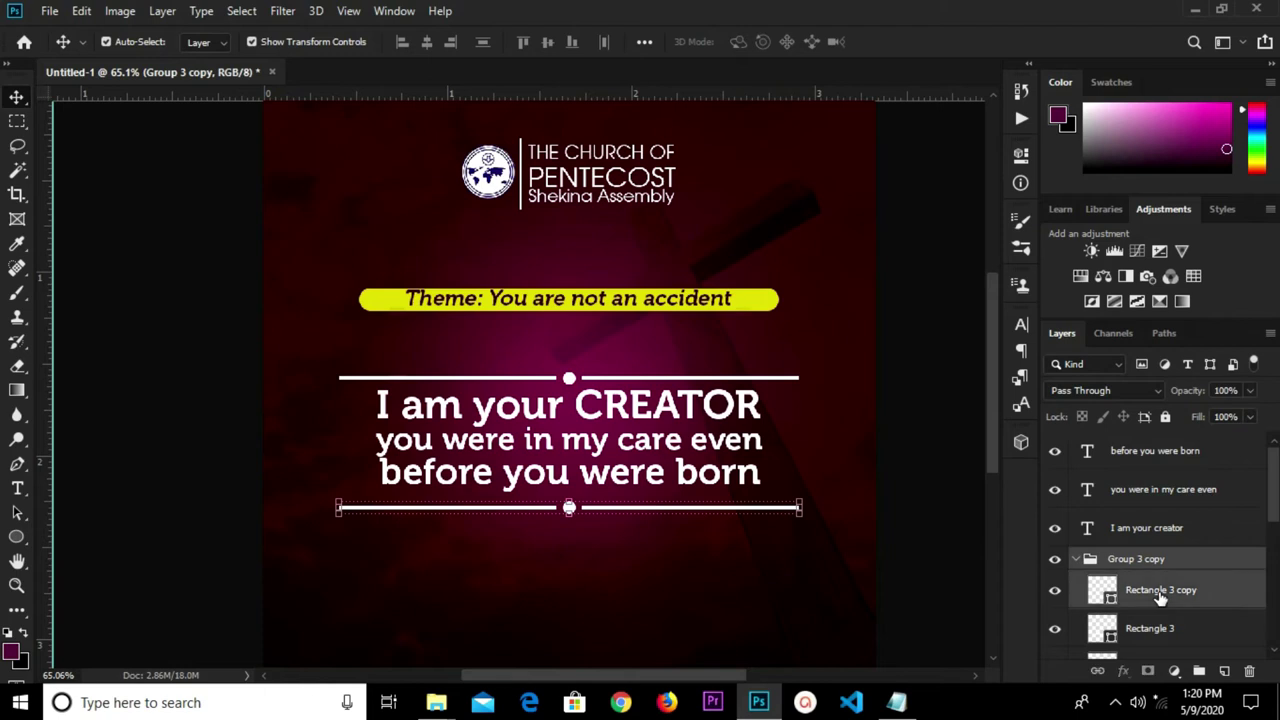
left_click(1163, 595)
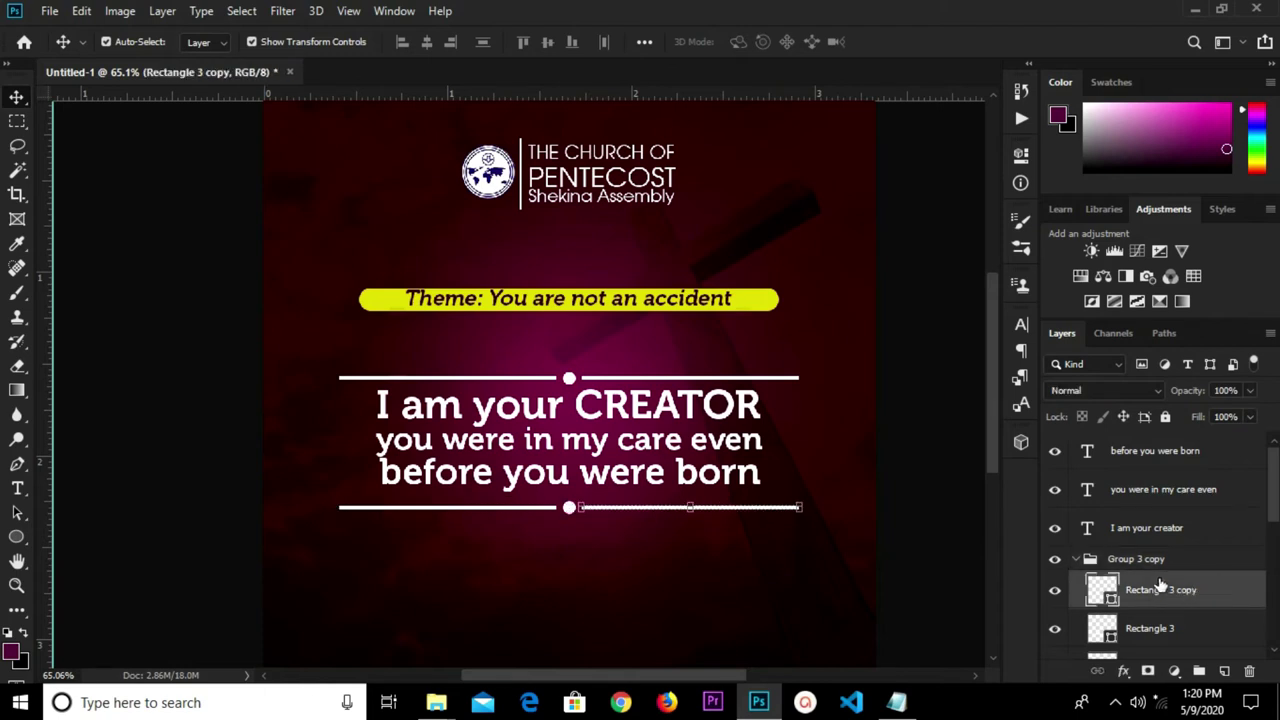
left_click(1054, 591)
left_click(1054, 591)
scroll(1170, 543, "down", 3)
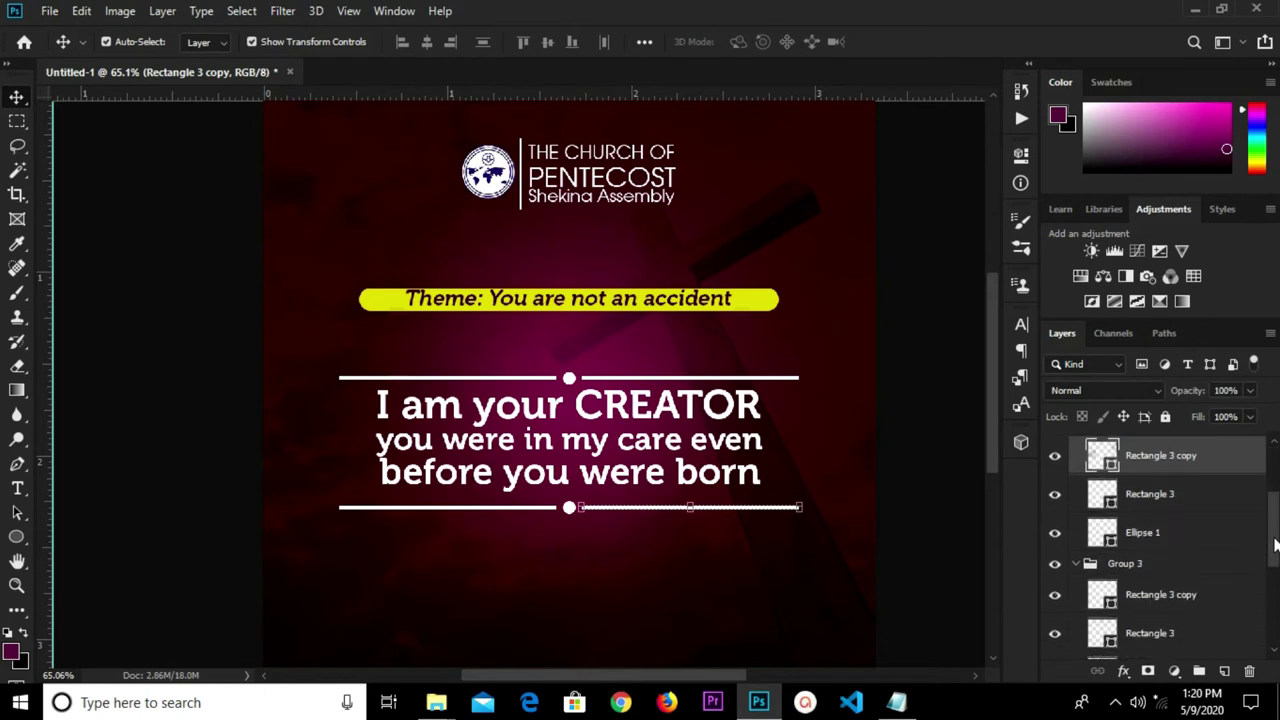
left_click(1126, 522)
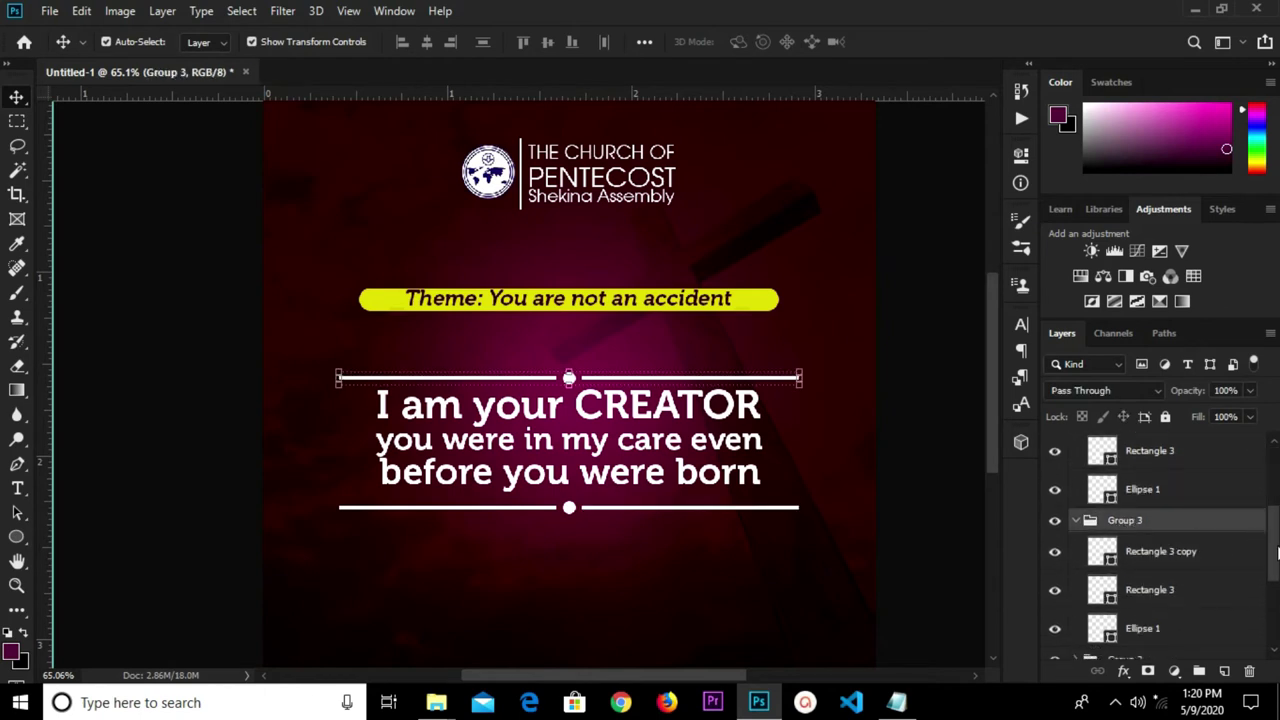
scroll(1276, 497, "up", 3)
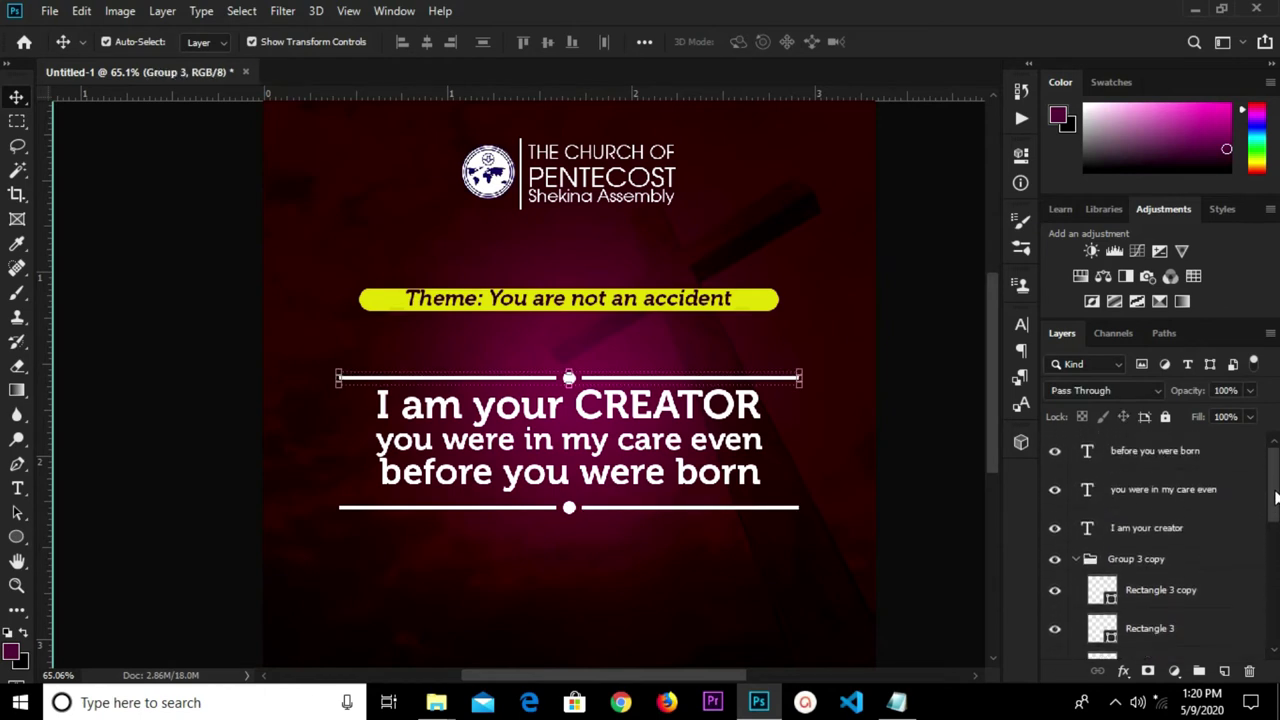
Group the divider group and the three scripture text layers into Group 4 with Ctrl+G
left_click(1137, 560, "ctrl")
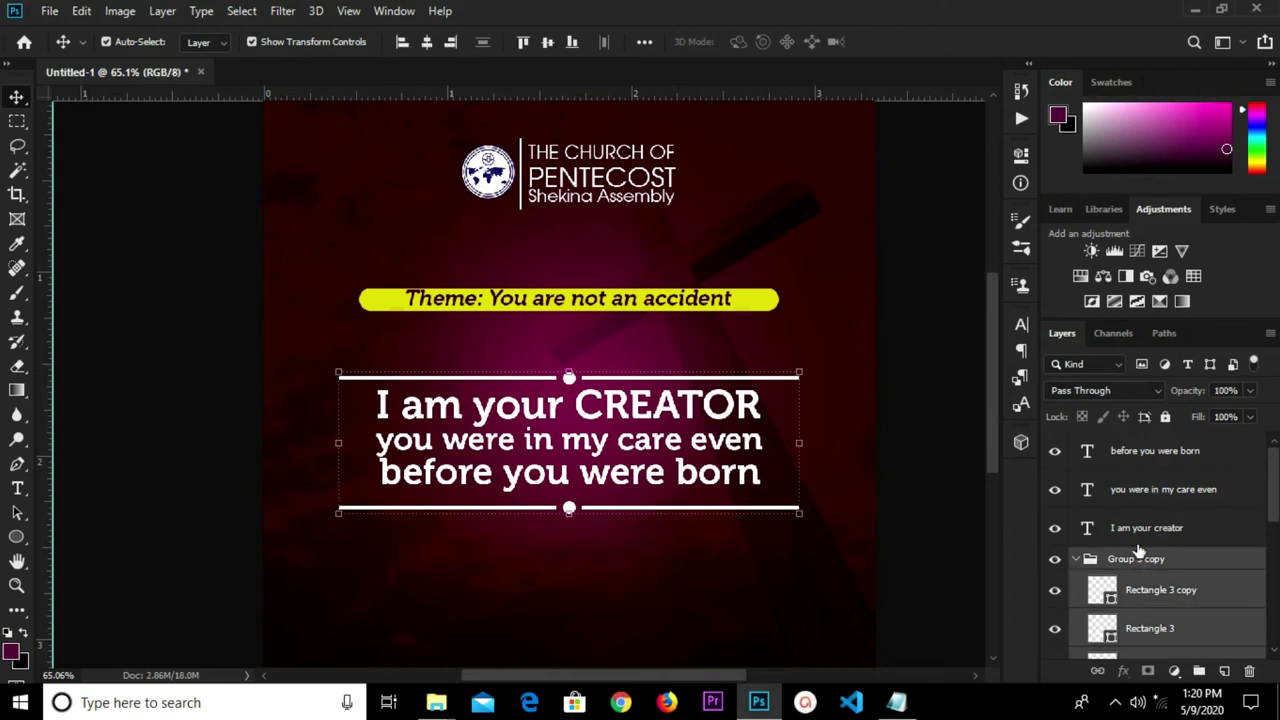
left_click(1155, 452, "shift")
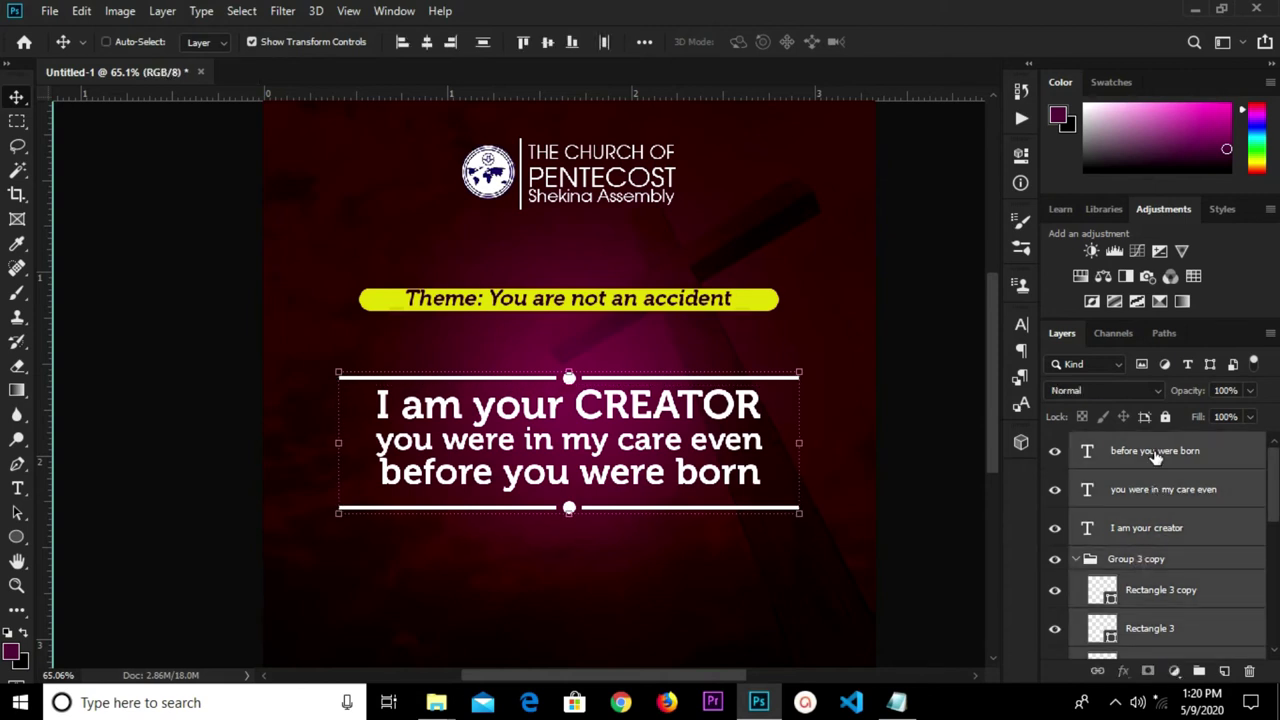
key("ctrl+g")
left_click(1054, 443)
left_click(1054, 443)
left_click(893, 443)
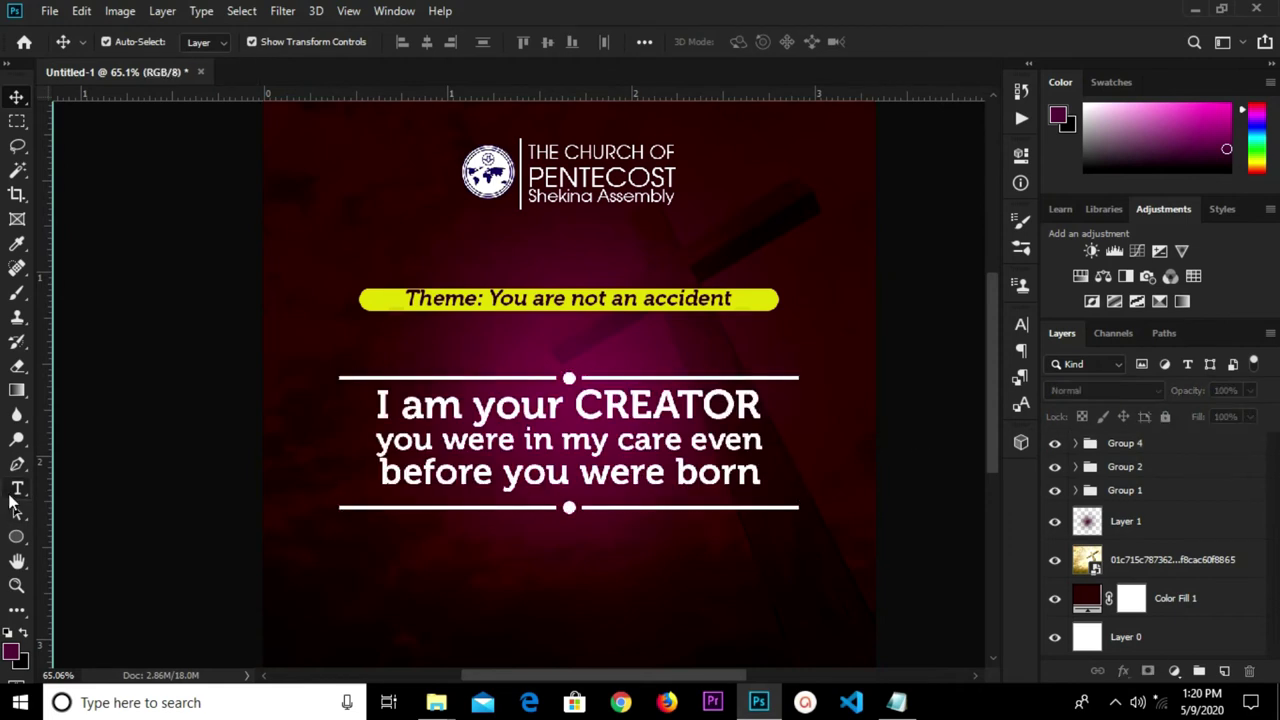
Copy the 'isaiah 44:2' line from the Notepad notes
left_click(896, 702)
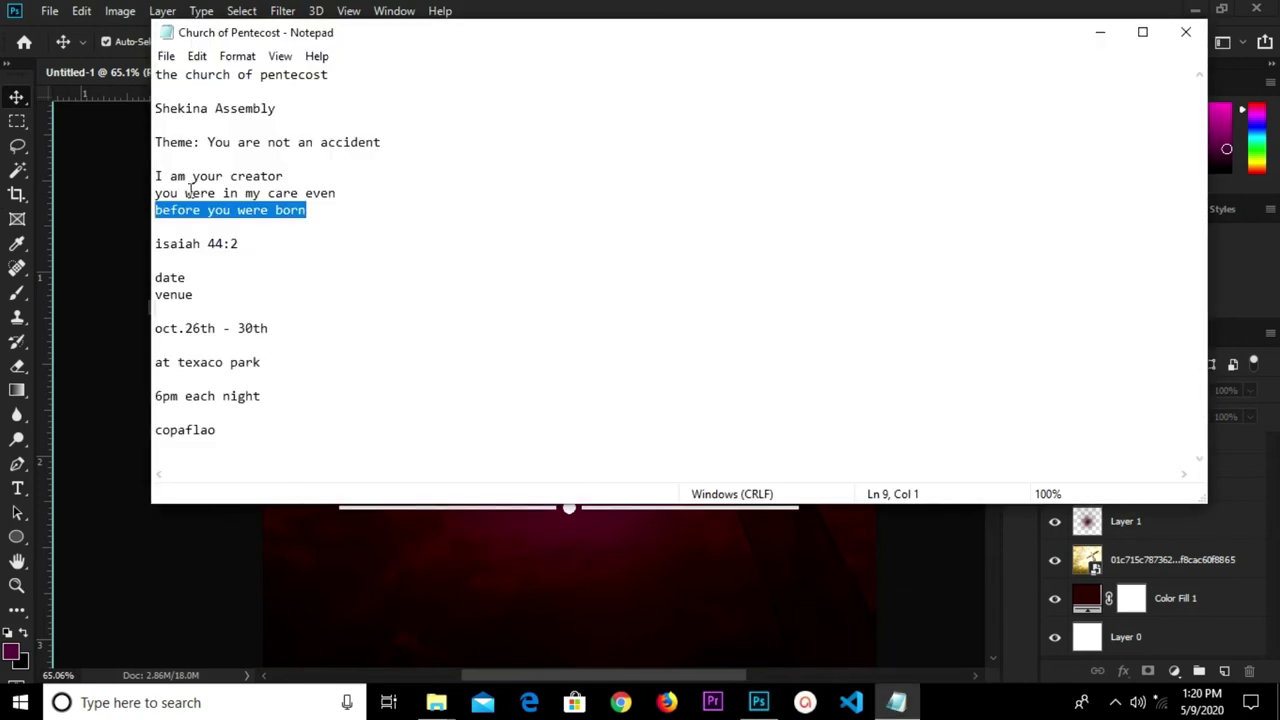
left_click_drag(275, 243, 127, 242)
right_click(180, 243)
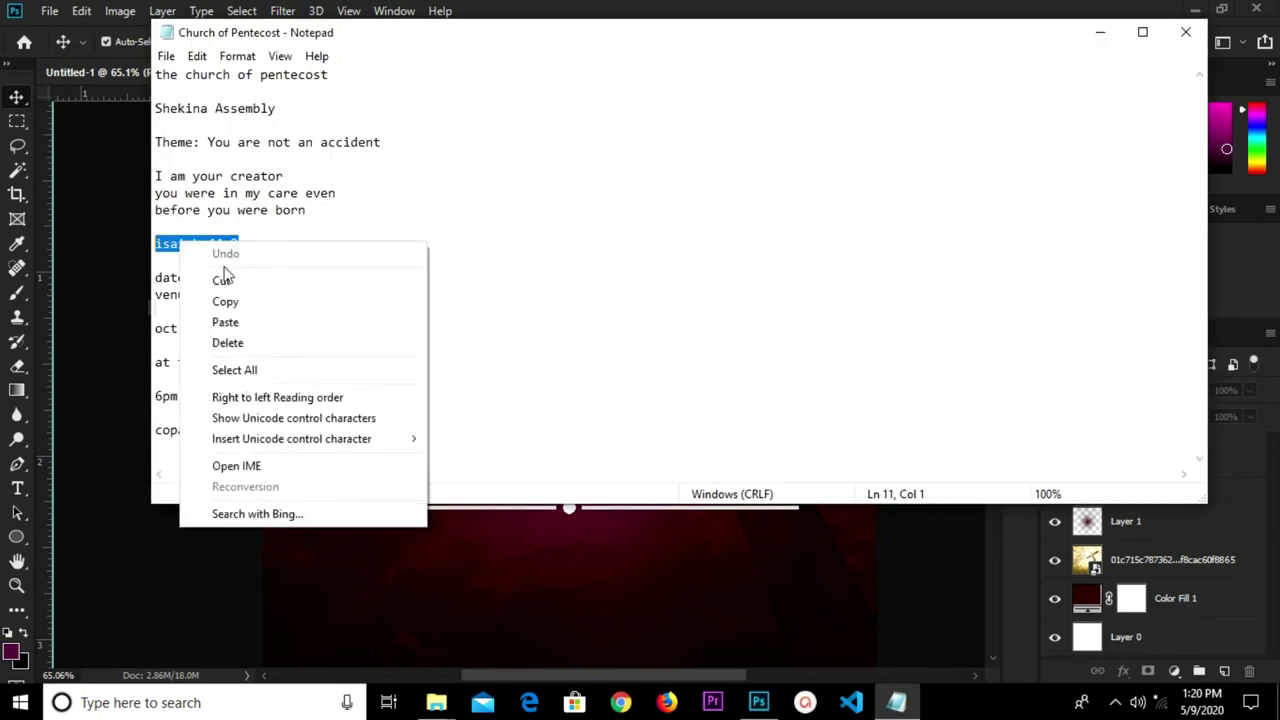
left_click(223, 300)
left_click(435, 563)
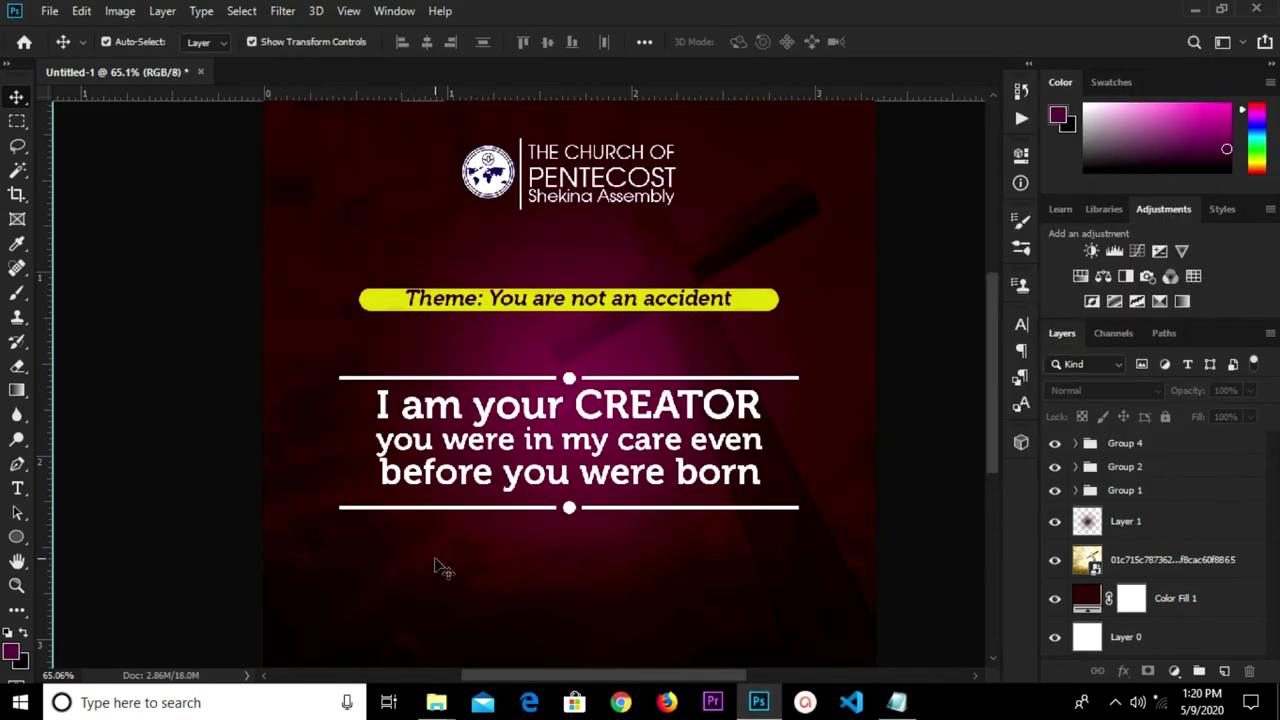
Paste 'isaiah 44:2' below the bottom divider and colour it with the theme bar's yellow
key("t")
left_click(514, 537)
key("ctrl+v")
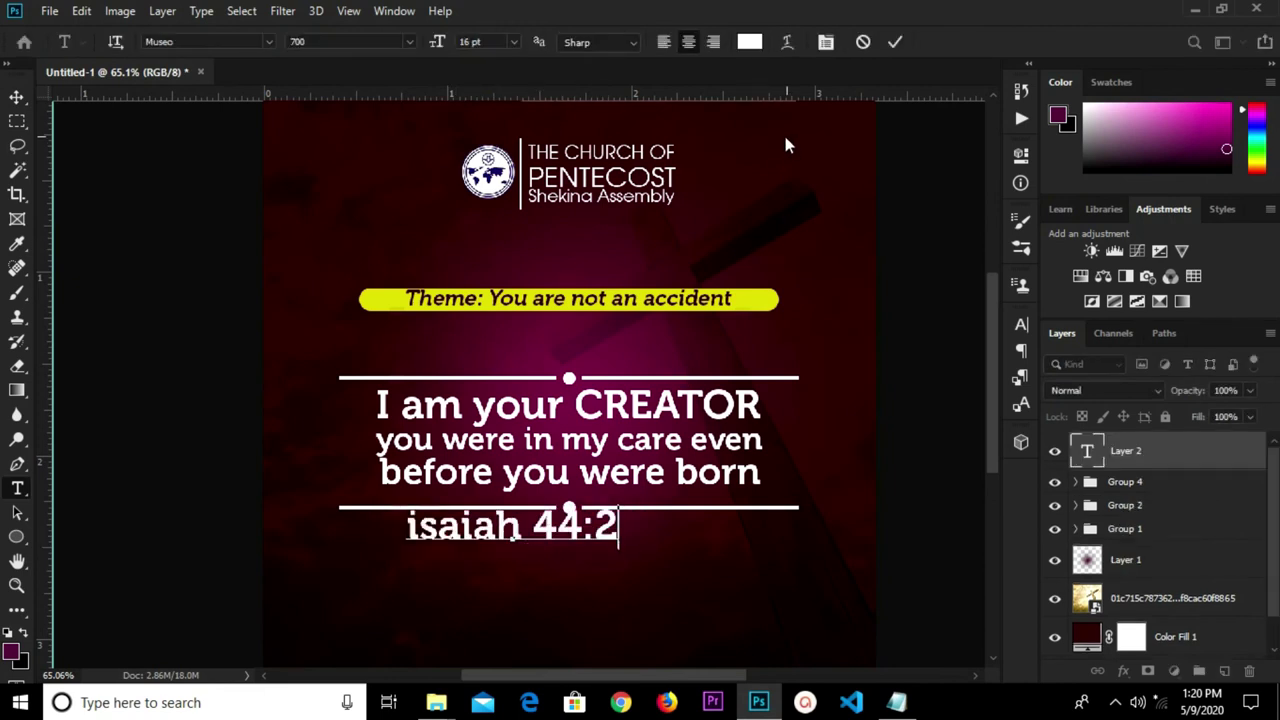
left_click(892, 45)
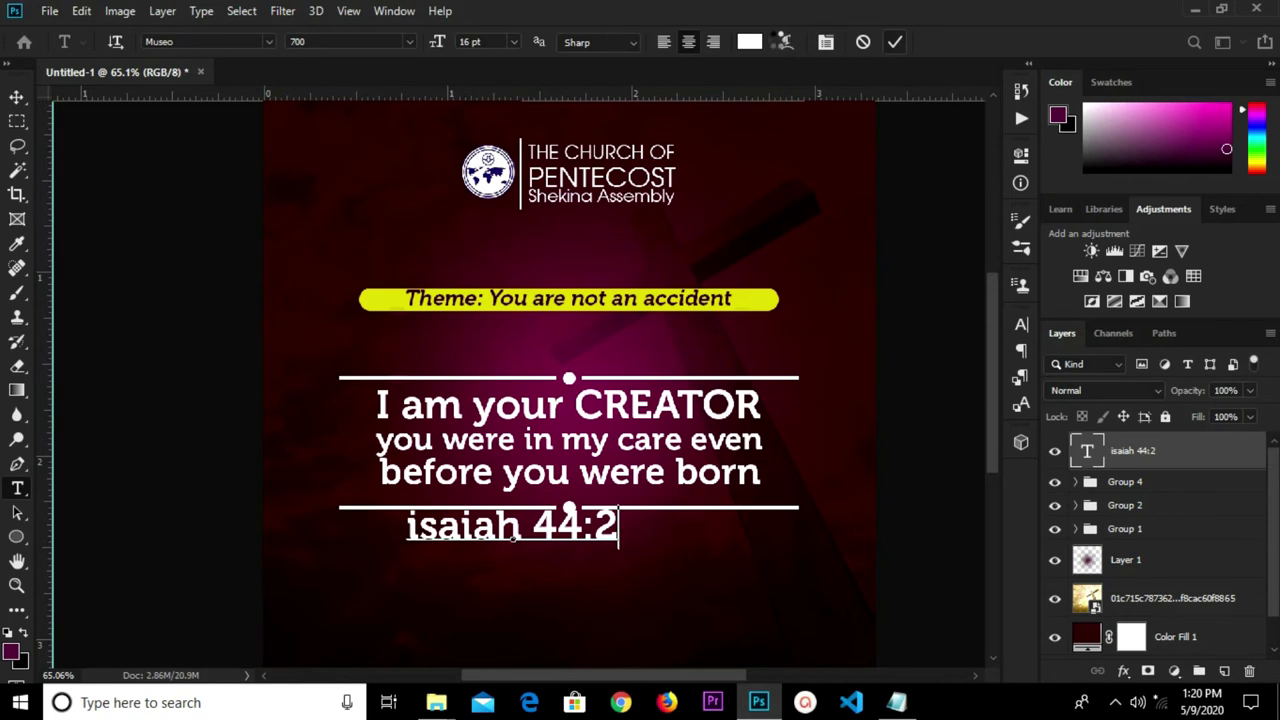
left_click(749, 41)
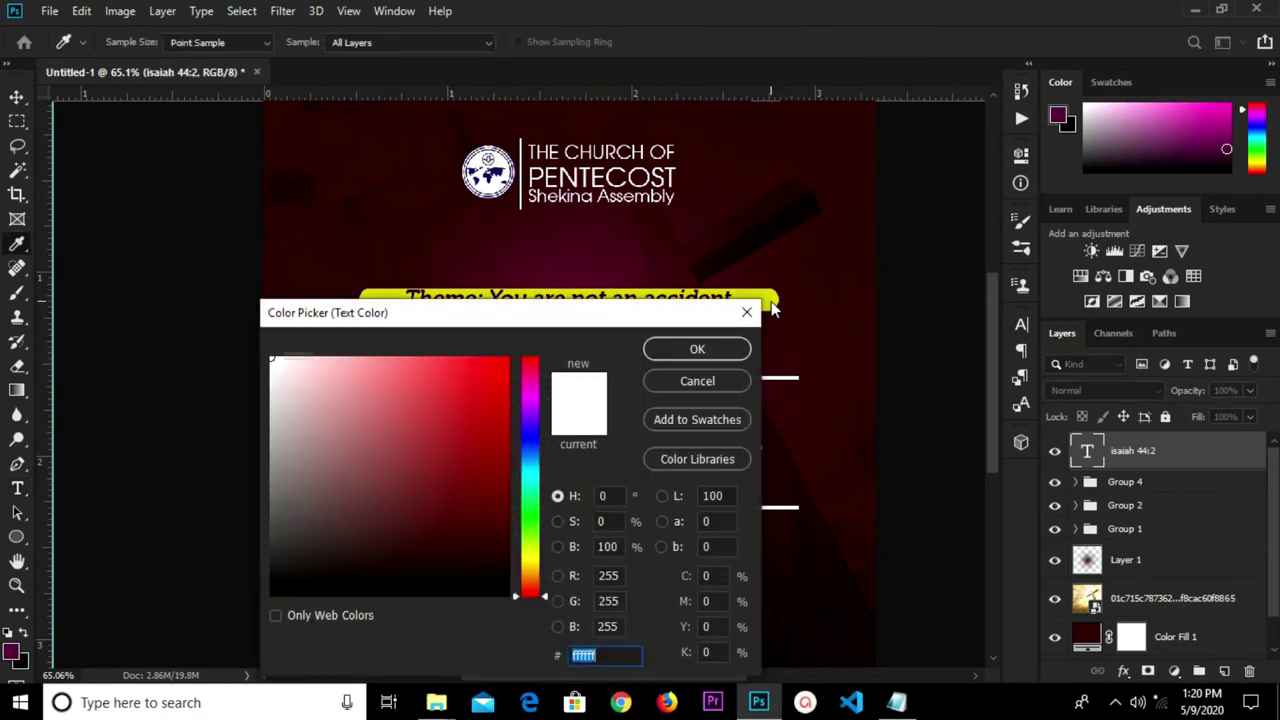
left_click(770, 305)
left_click(715, 348)
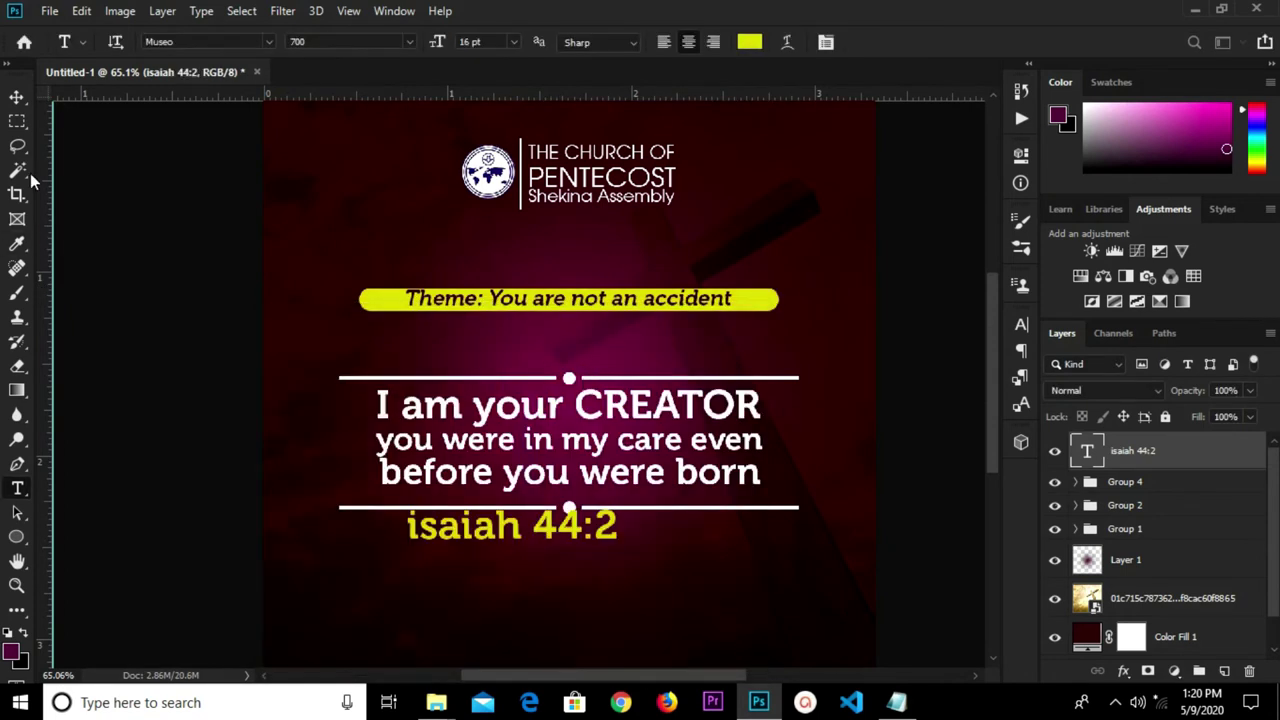
left_click(16, 97)
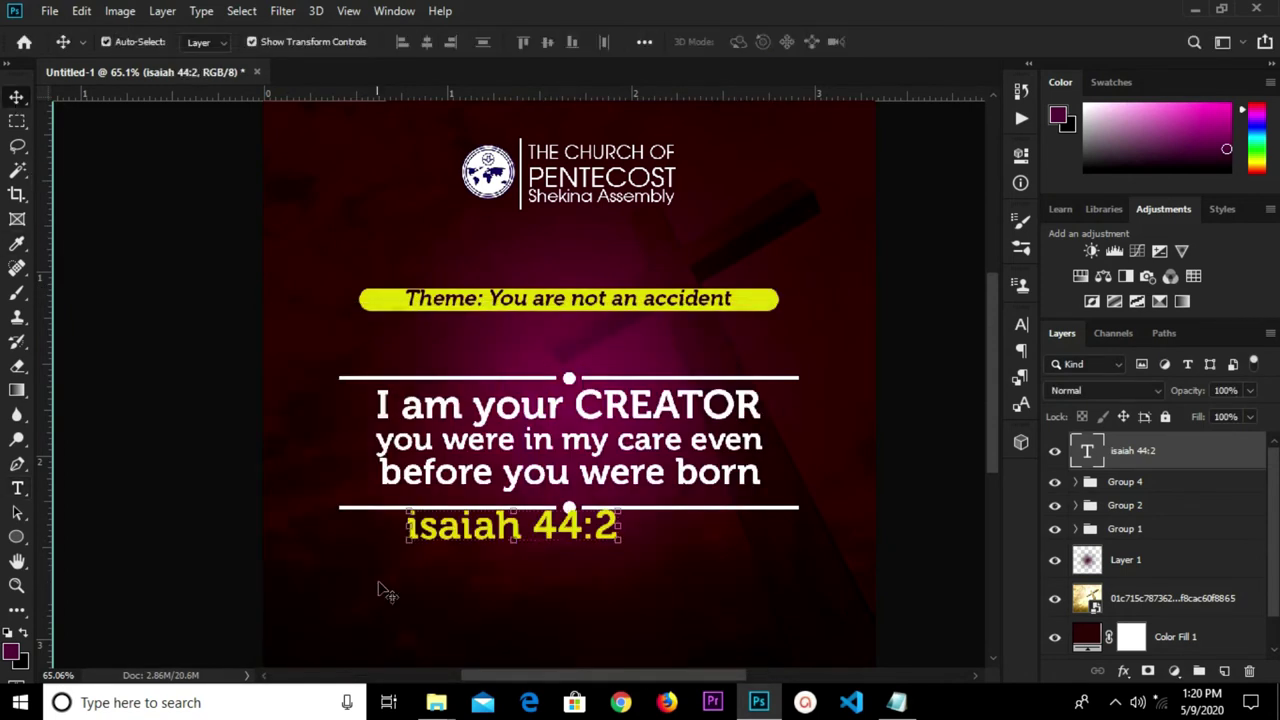
Set the reference to Avalon Regular, 10 pt, with Faux Italic
left_click(1023, 345)
left_click(855, 352)
type("avalo")
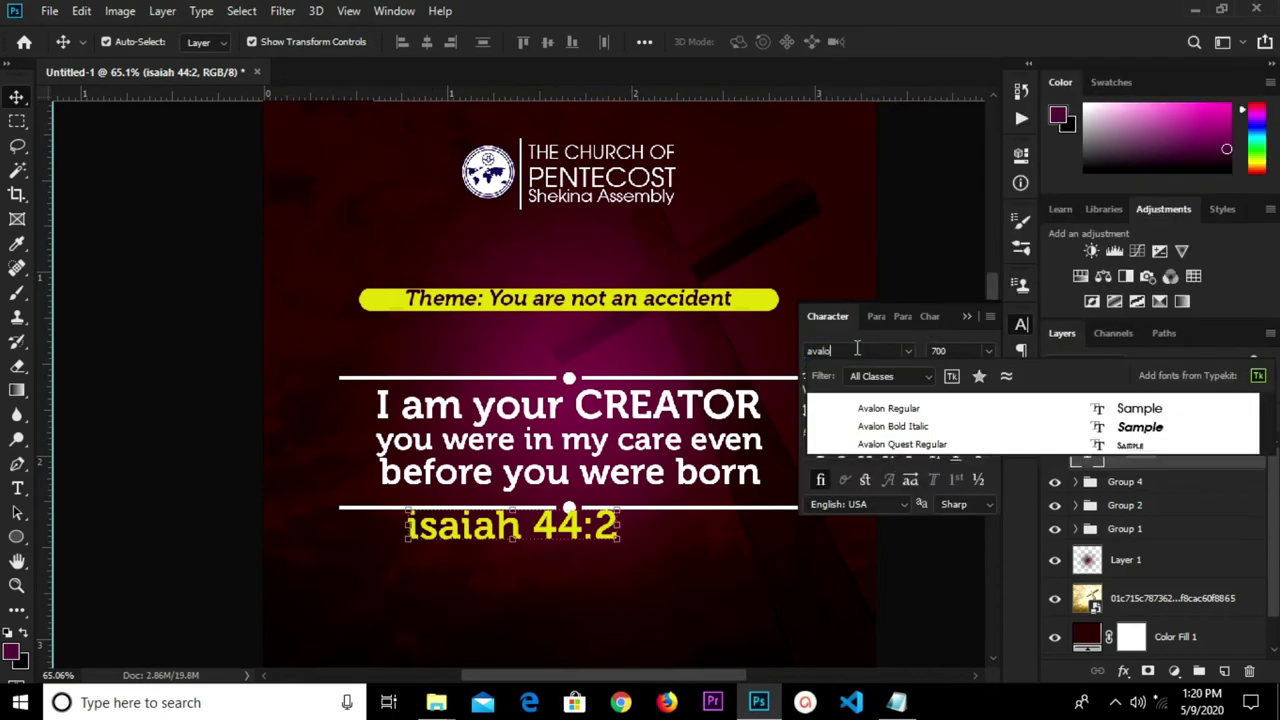
left_click(872, 410)
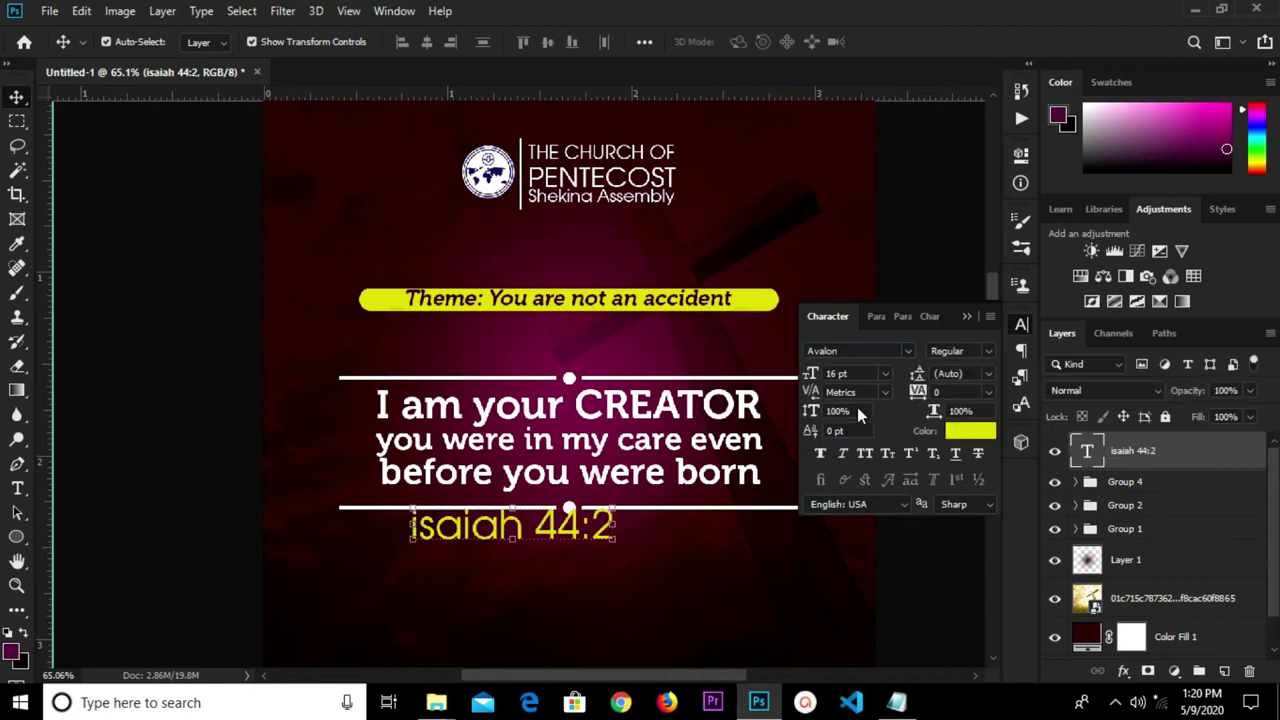
left_click(885, 374)
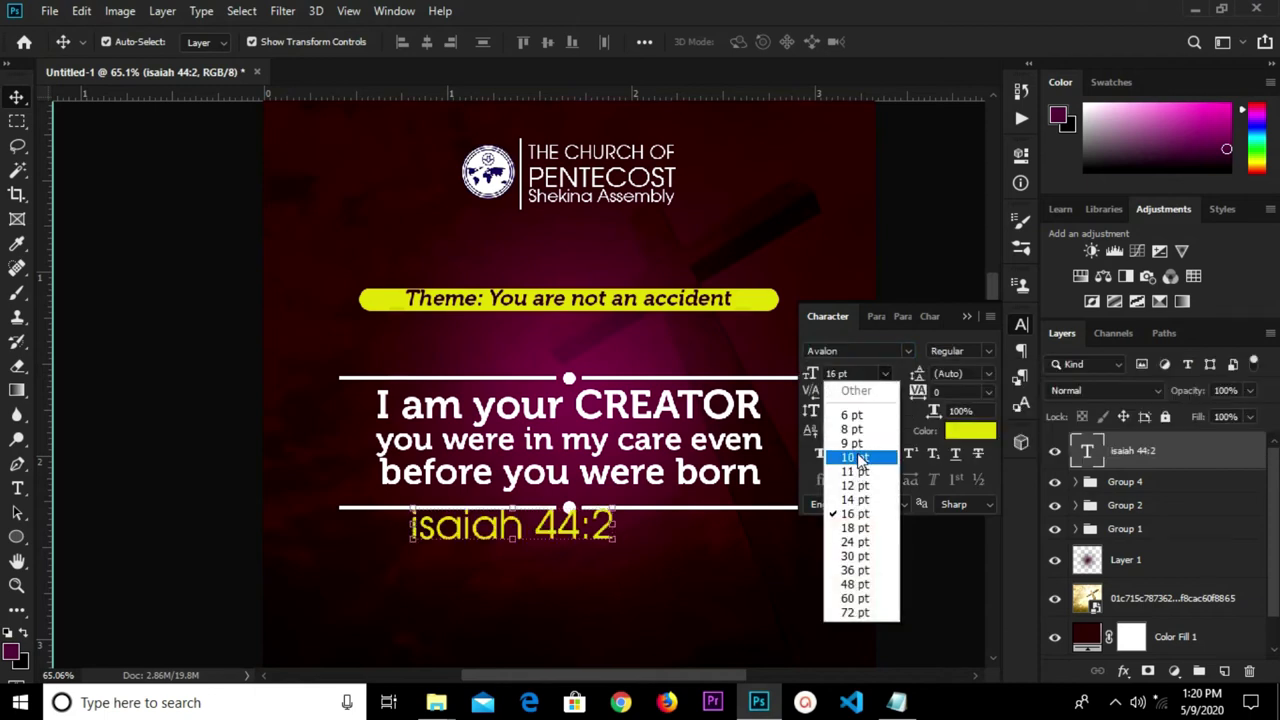
left_click(860, 457)
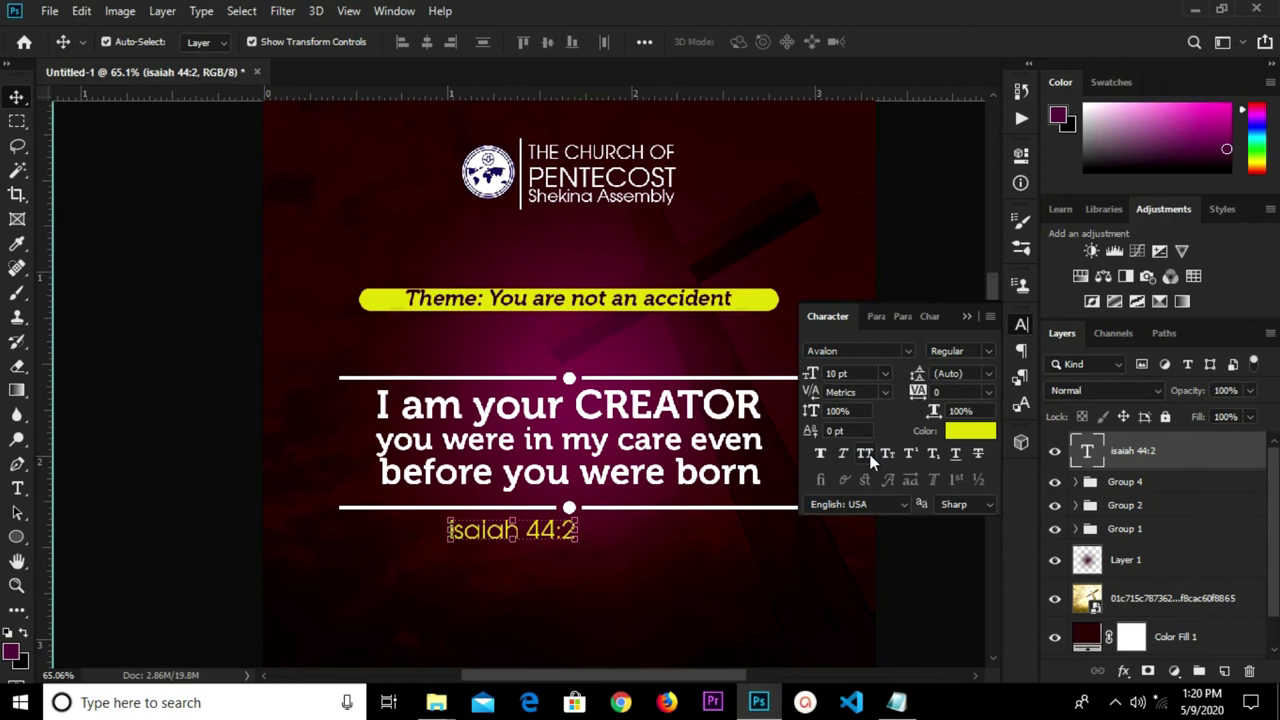
left_click(843, 455)
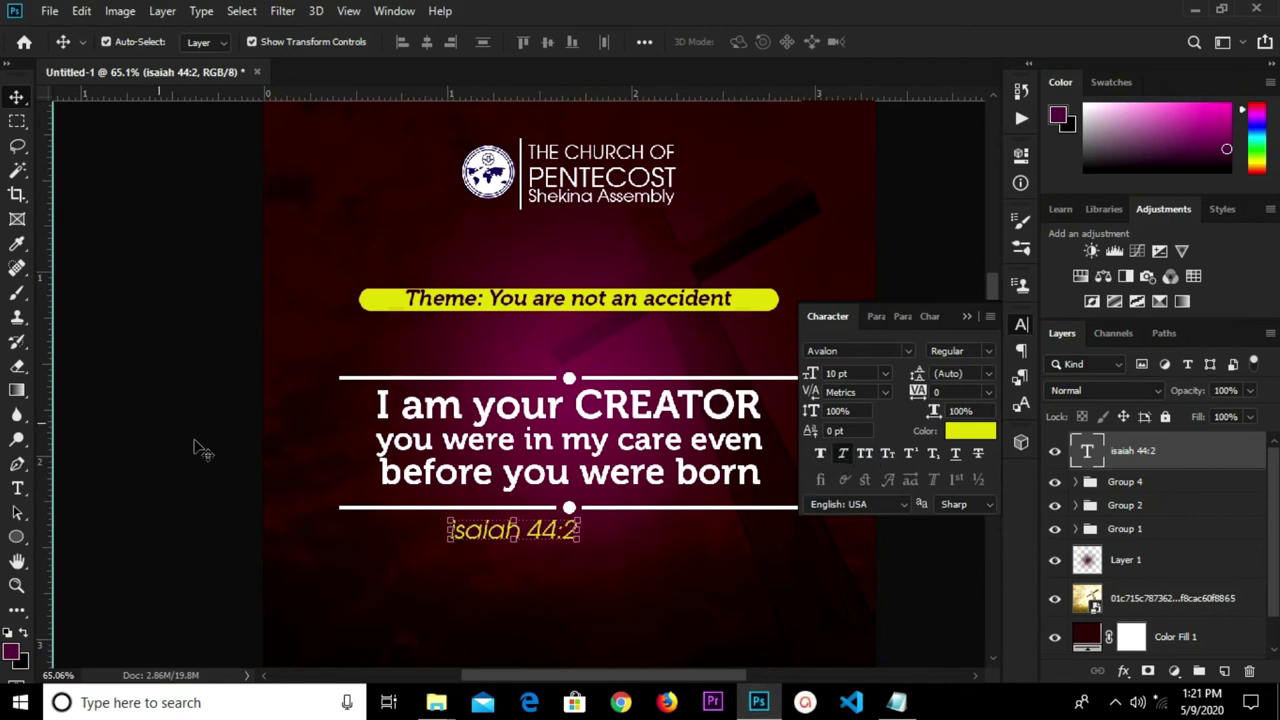
Retype the first letter so the reference reads 'Isaiah 44:2'
left_click(17, 488)
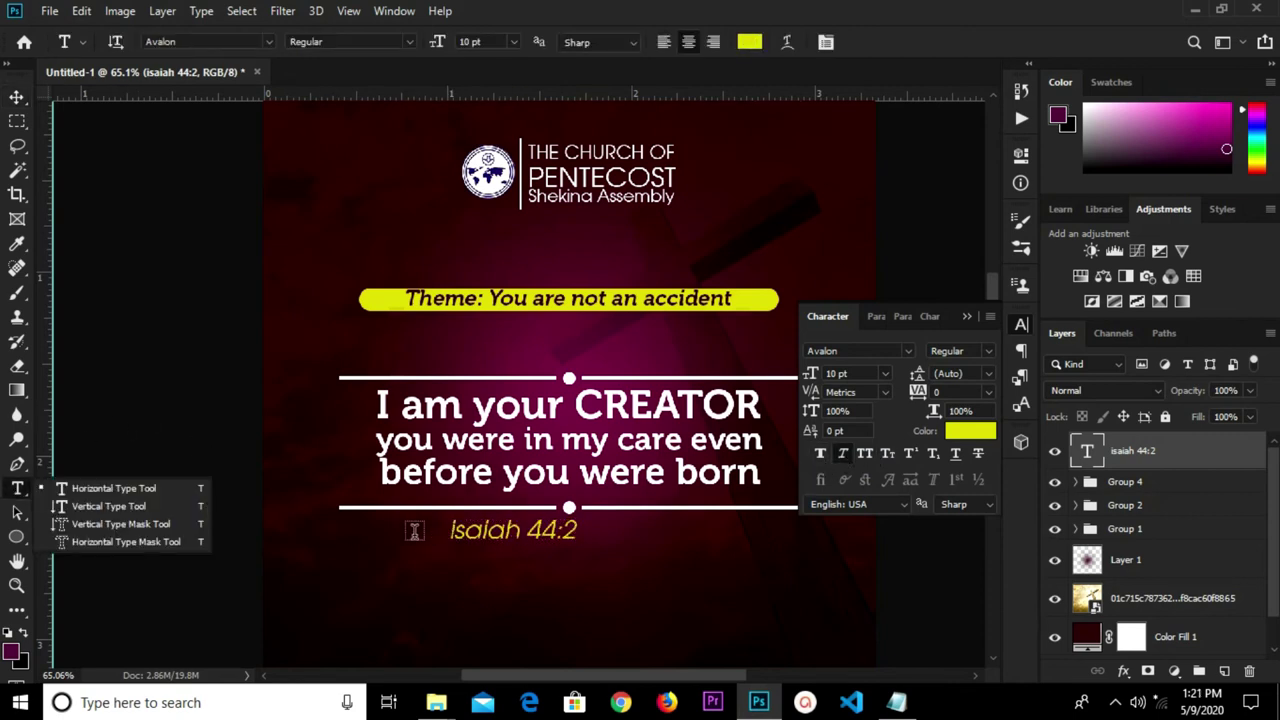
left_click(453, 530)
left_click(448, 528)
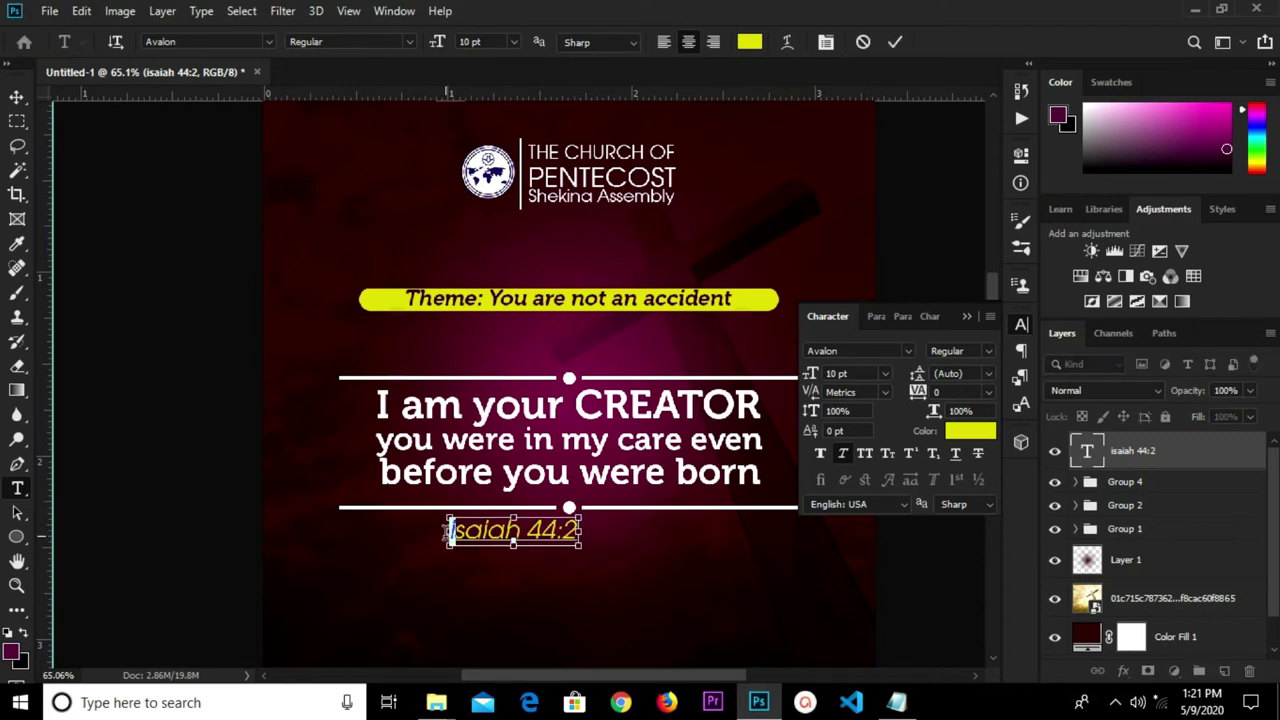
key("Delete")
type("I")
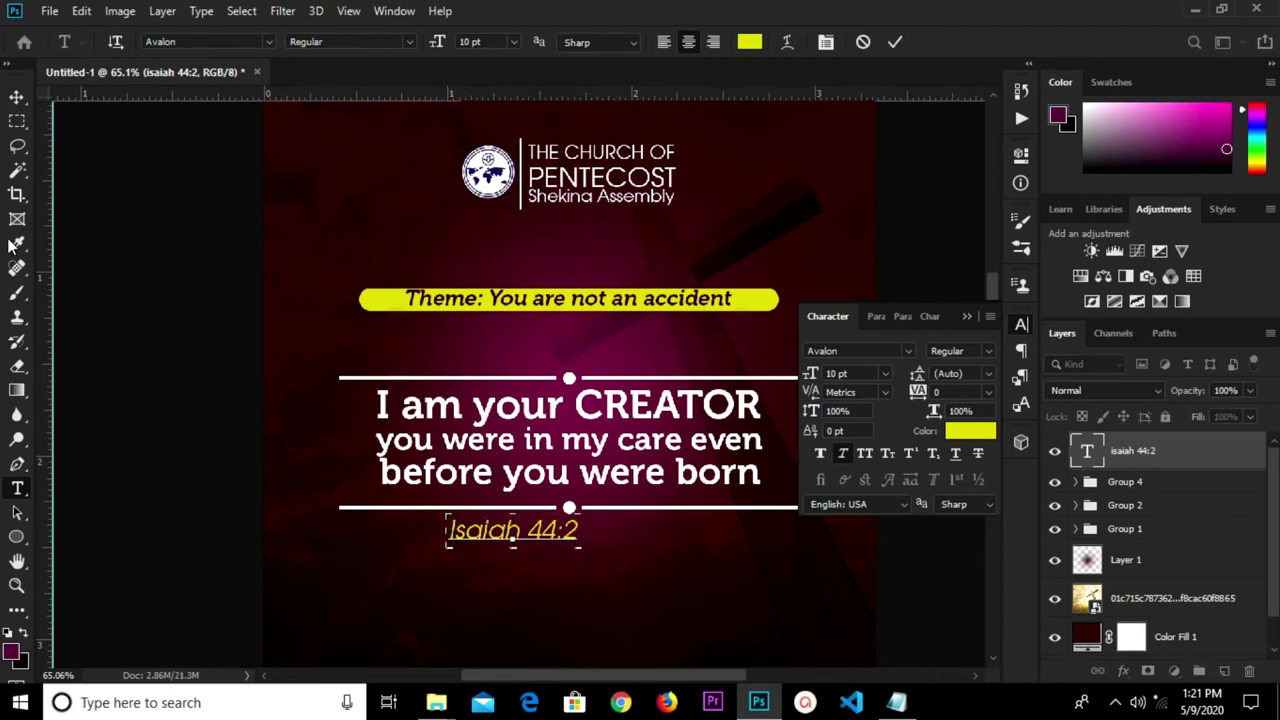
left_click(16, 97)
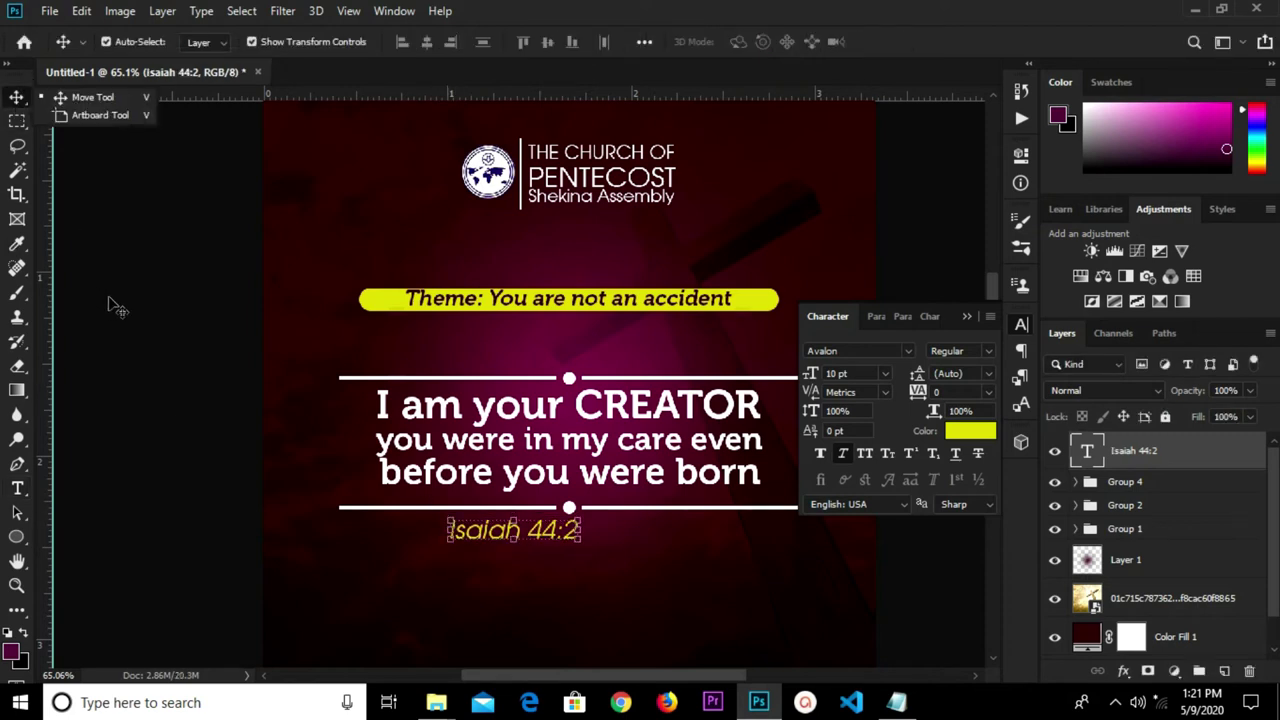
Centre the reference horizontally on the flyer and fit the whole flyer in the window
left_click(111, 303)
key("ctrl+a")
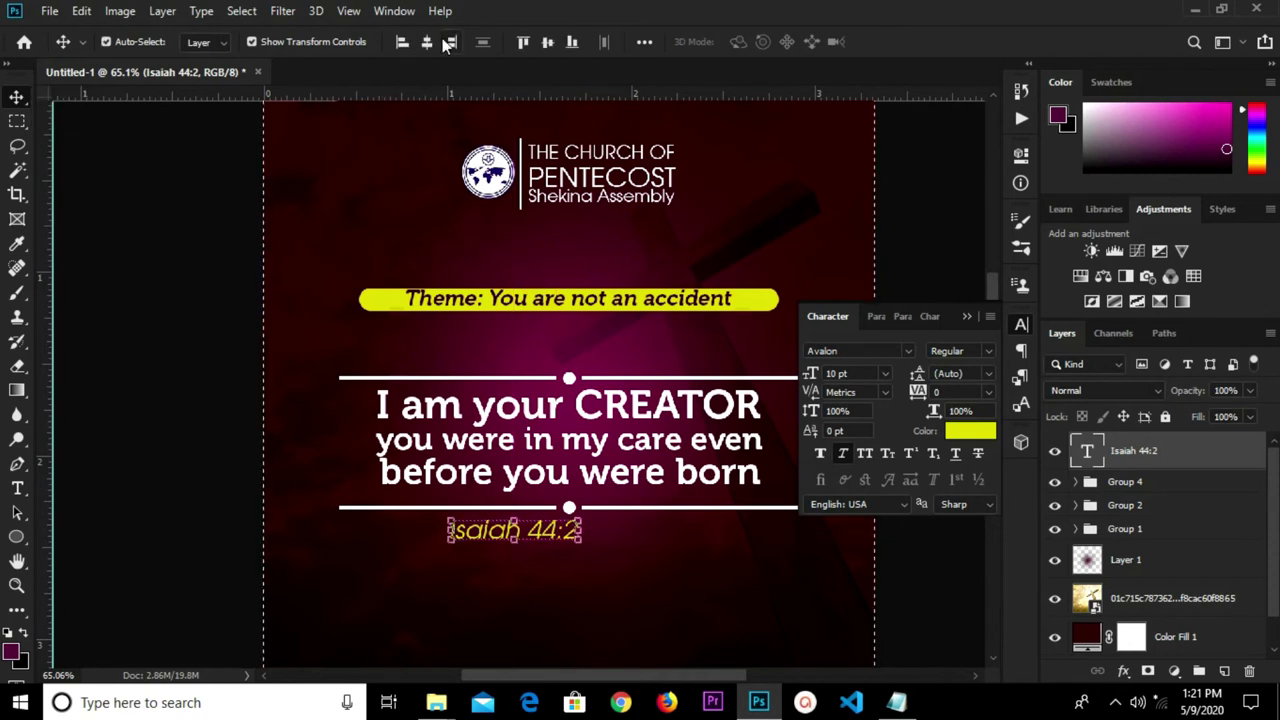
left_click(426, 42)
key("ctrl+d")
left_click(925, 334)
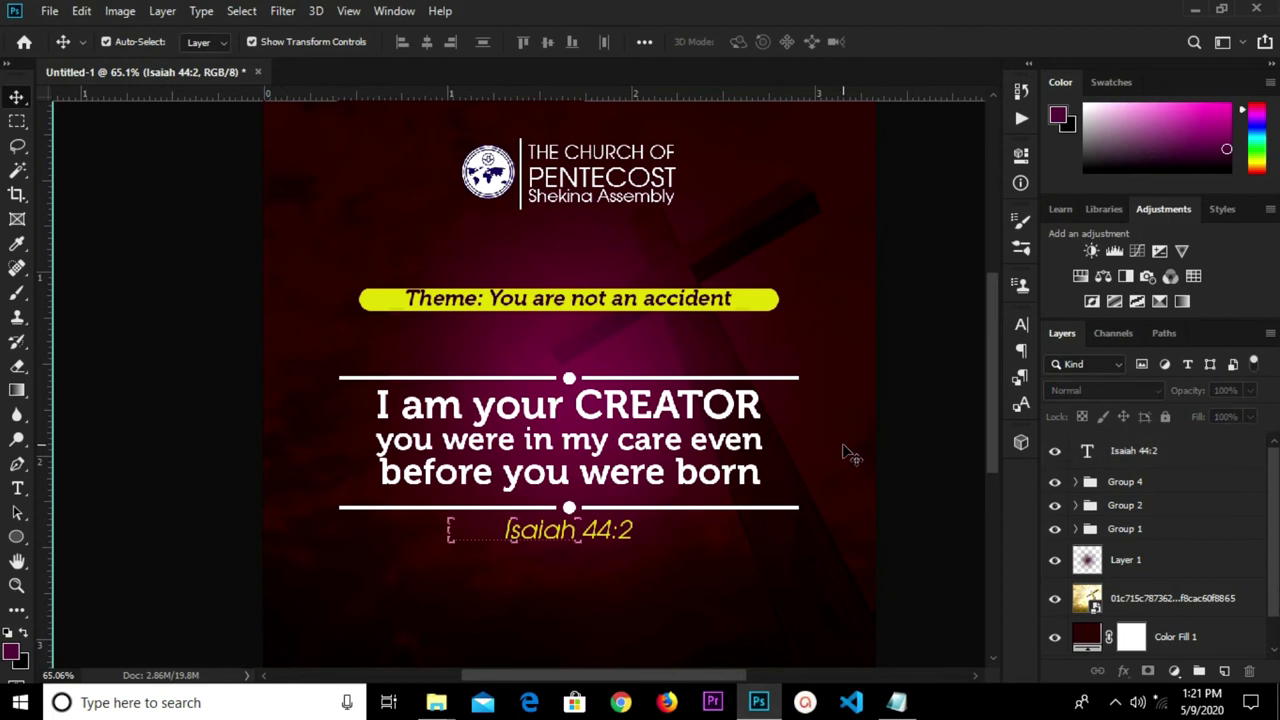
key("ctrl+0")
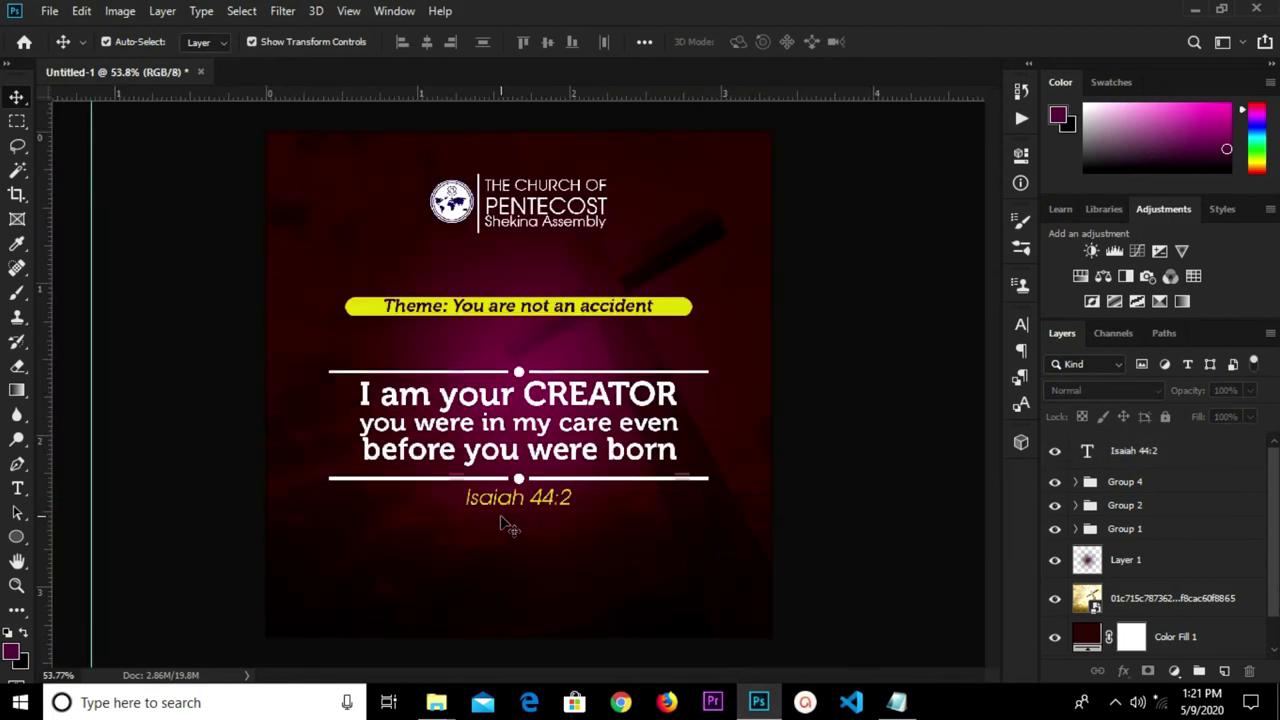
Type a line of underscores below Isaiah 44:2 and colour it white (ffffff)
left_click(17, 488)
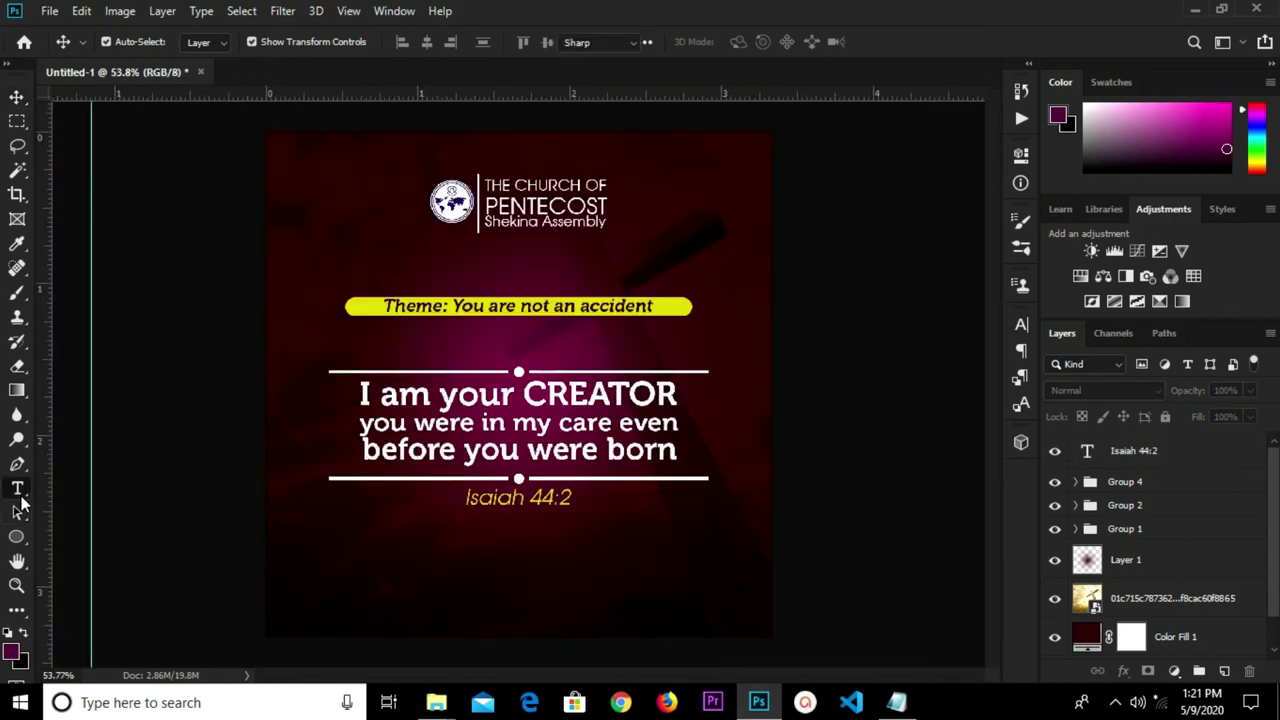
left_click(391, 568)
type("___________________________________")
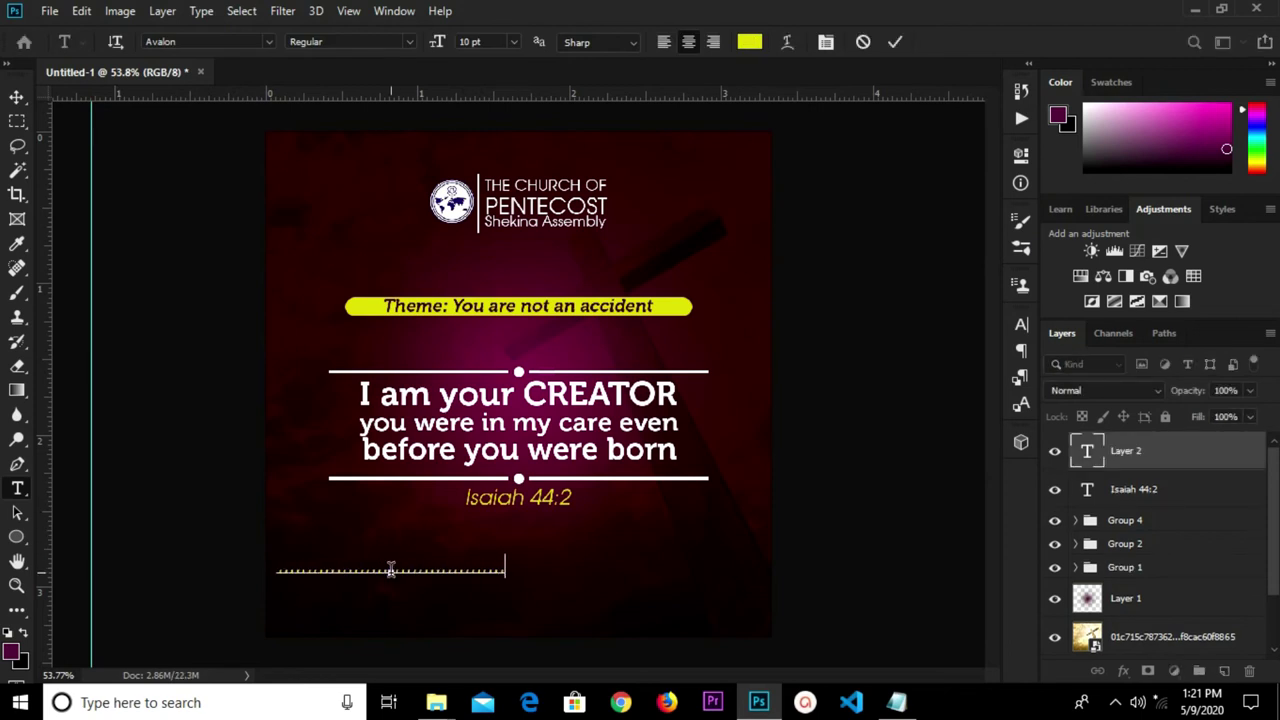
type("__________")
left_click(897, 42)
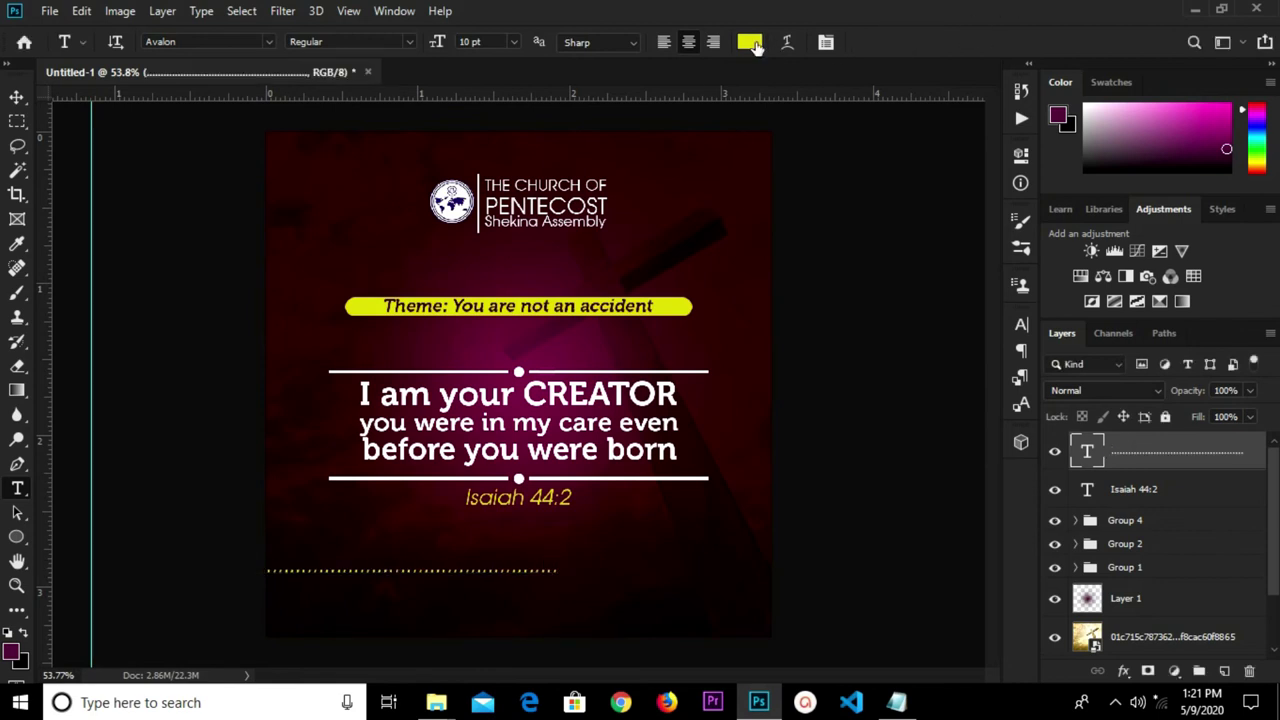
left_click(749, 41)
type("ffffff")
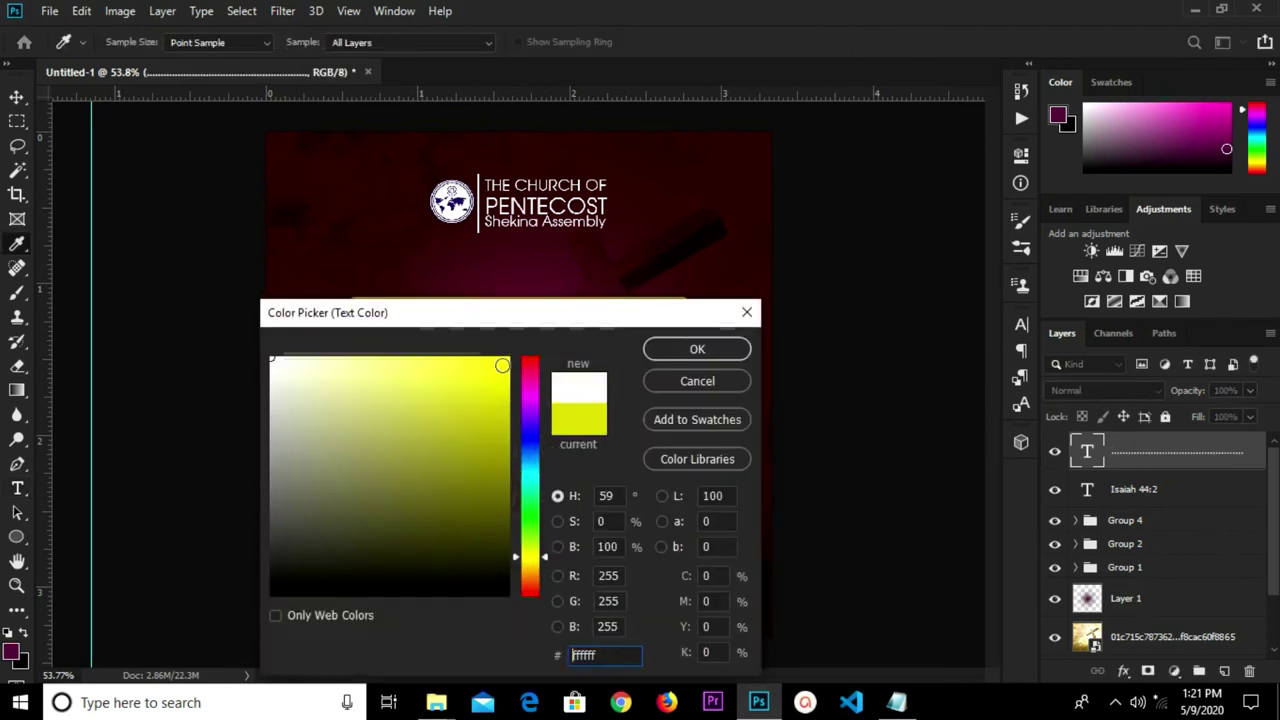
left_click(669, 349)
Centre the dotted line horizontally on the flyer using Select All and Align Horizontal Centers
left_click(16, 97)
left_click(406, 566)
key("ctrl+a")
left_click(427, 45)
key("ctrl+d")
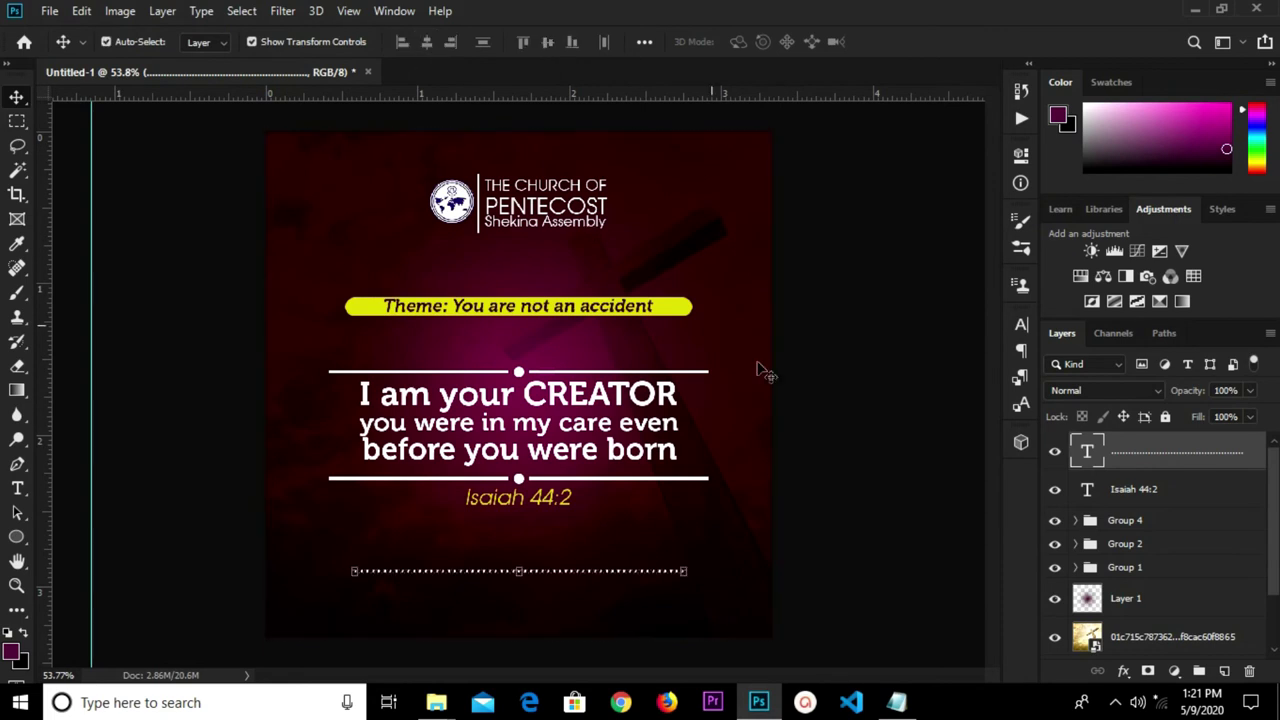
Select the dotted line layer and set its font size to 12 pt
mouse_move(442, 695)
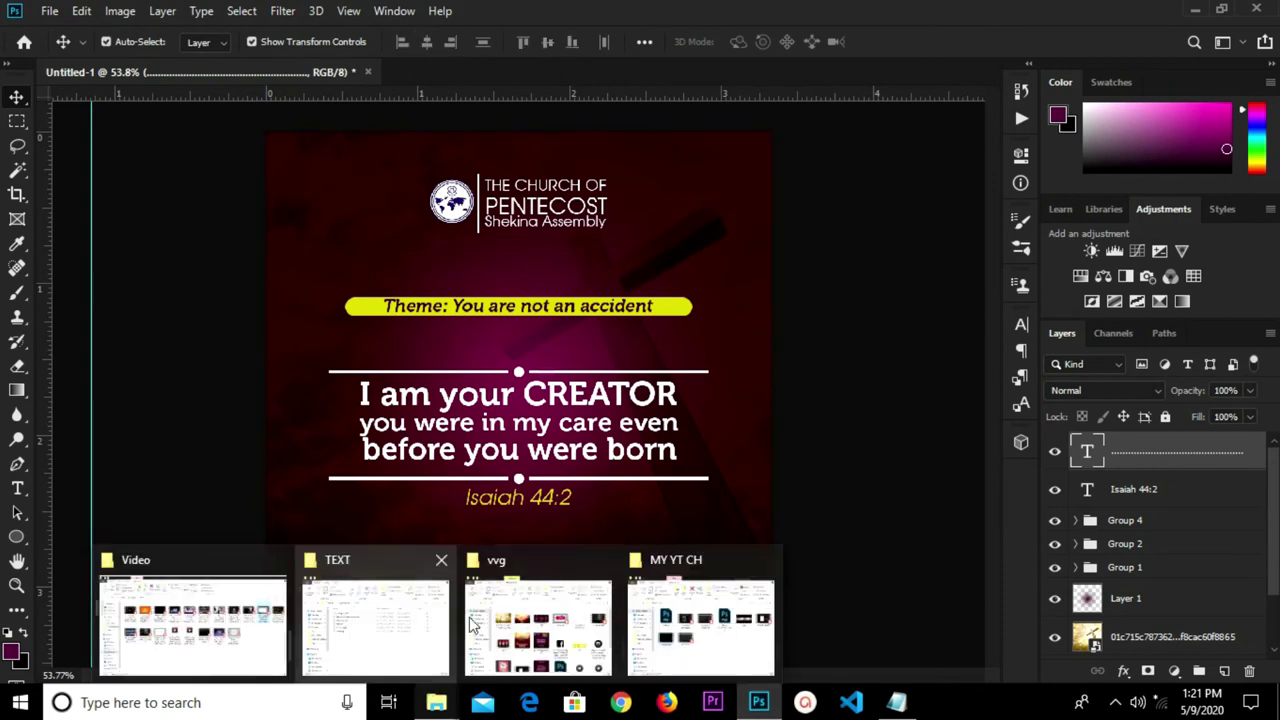
left_click(857, 457)
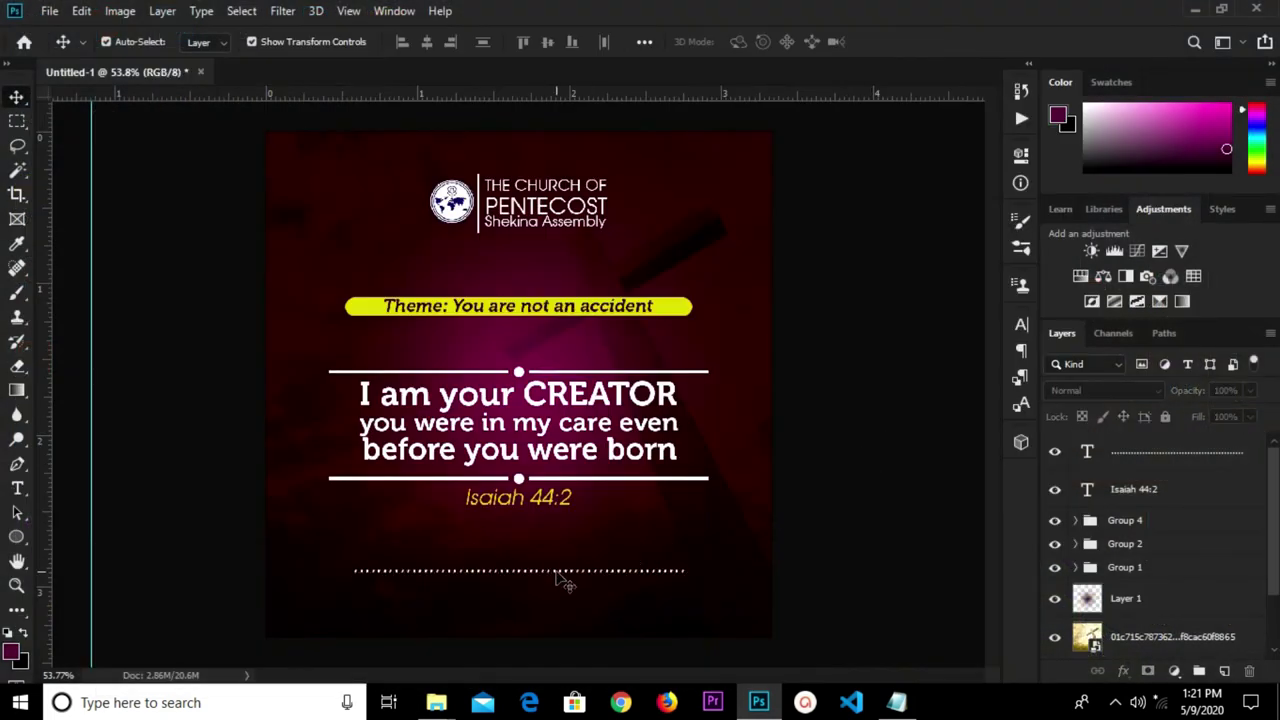
scroll(560, 578, "up", 1)
left_click(545, 592)
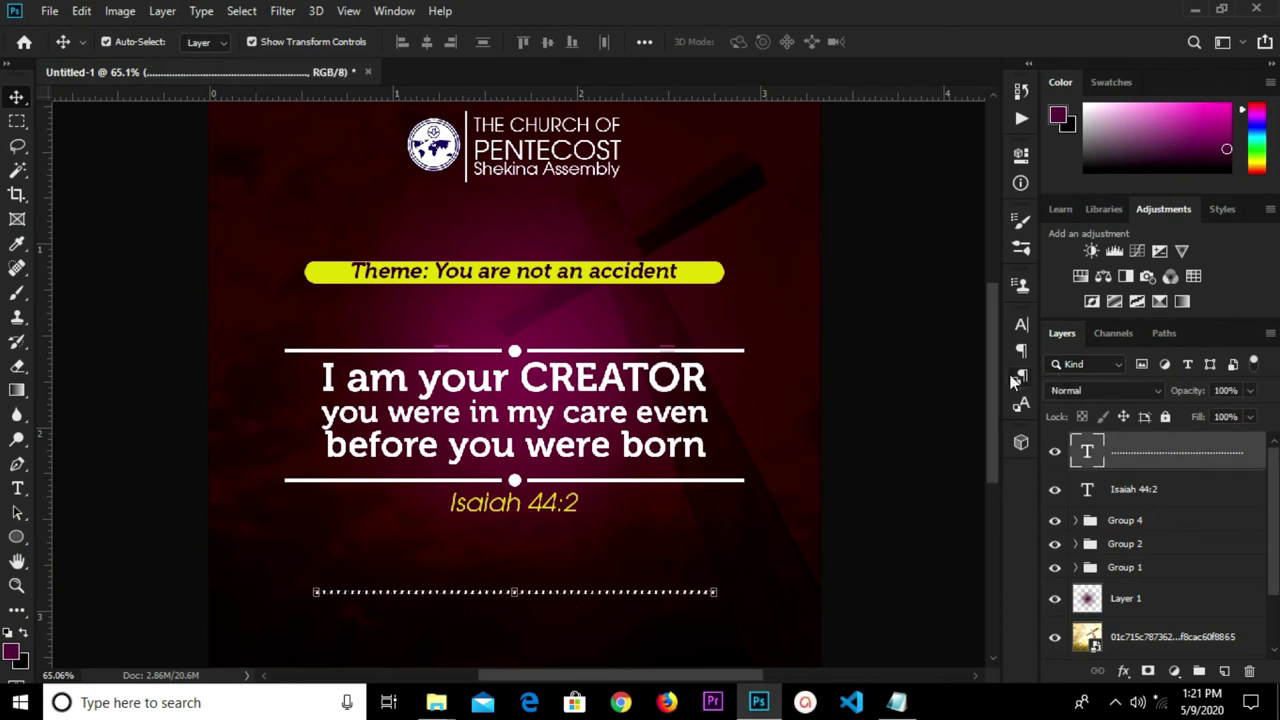
left_click(1020, 326)
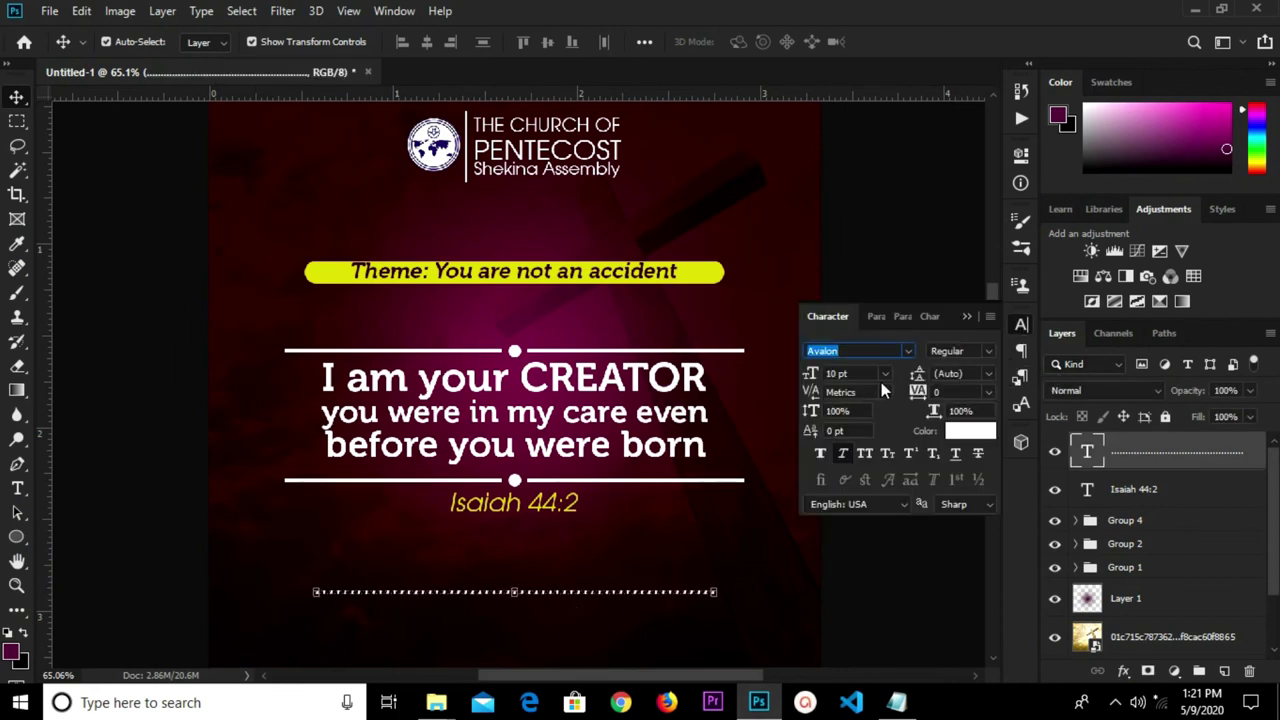
left_click(885, 374)
left_click(855, 486)
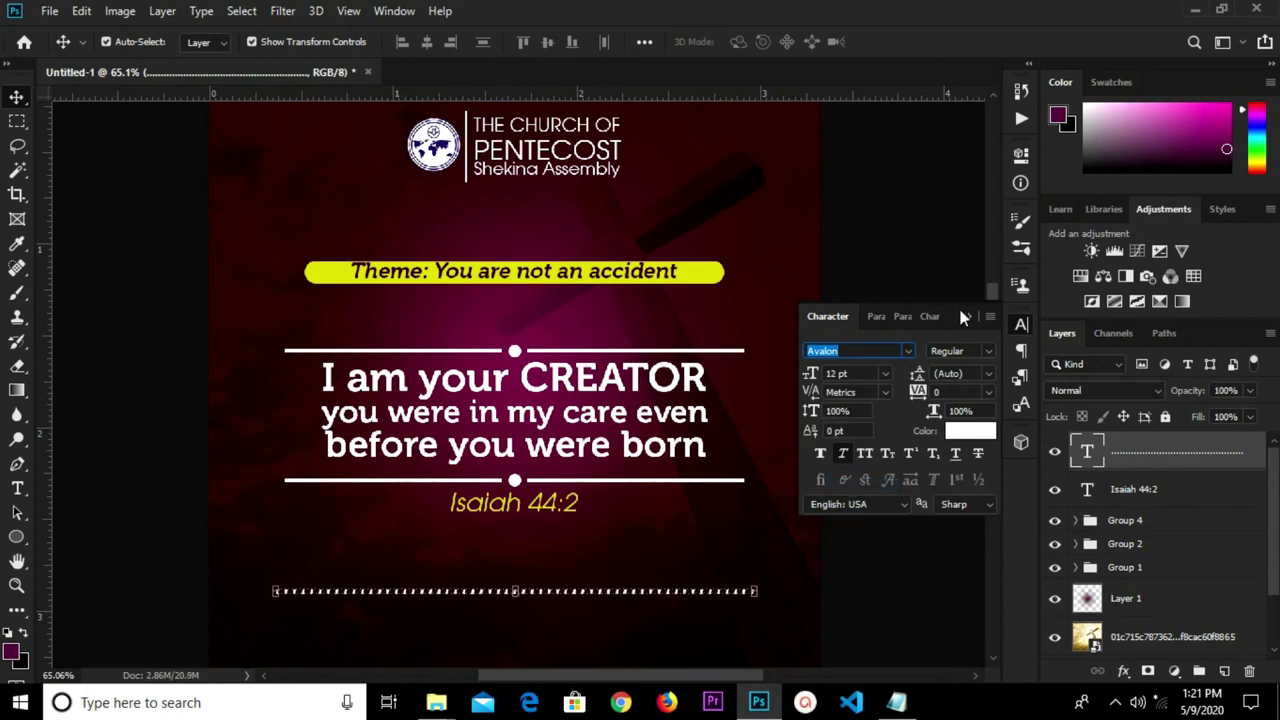
left_click(871, 549)
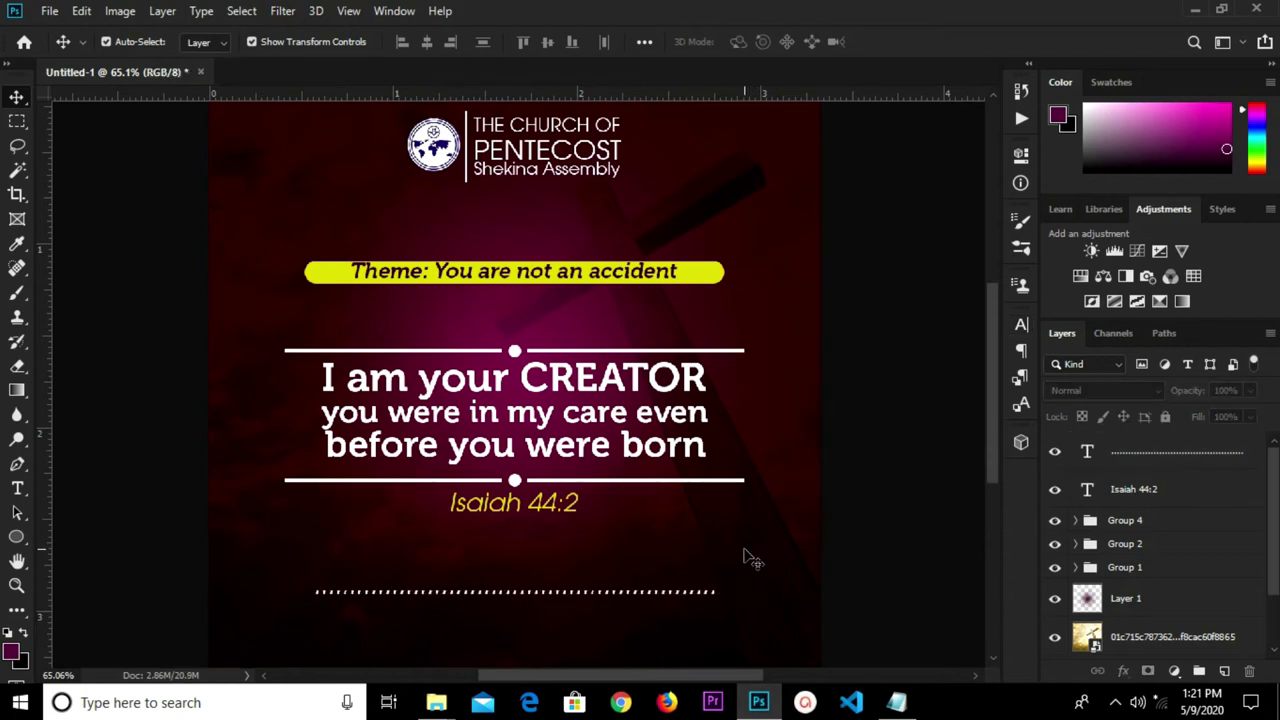
Reselect the dotted line text and change its font size to 11 pt
left_click(703, 596)
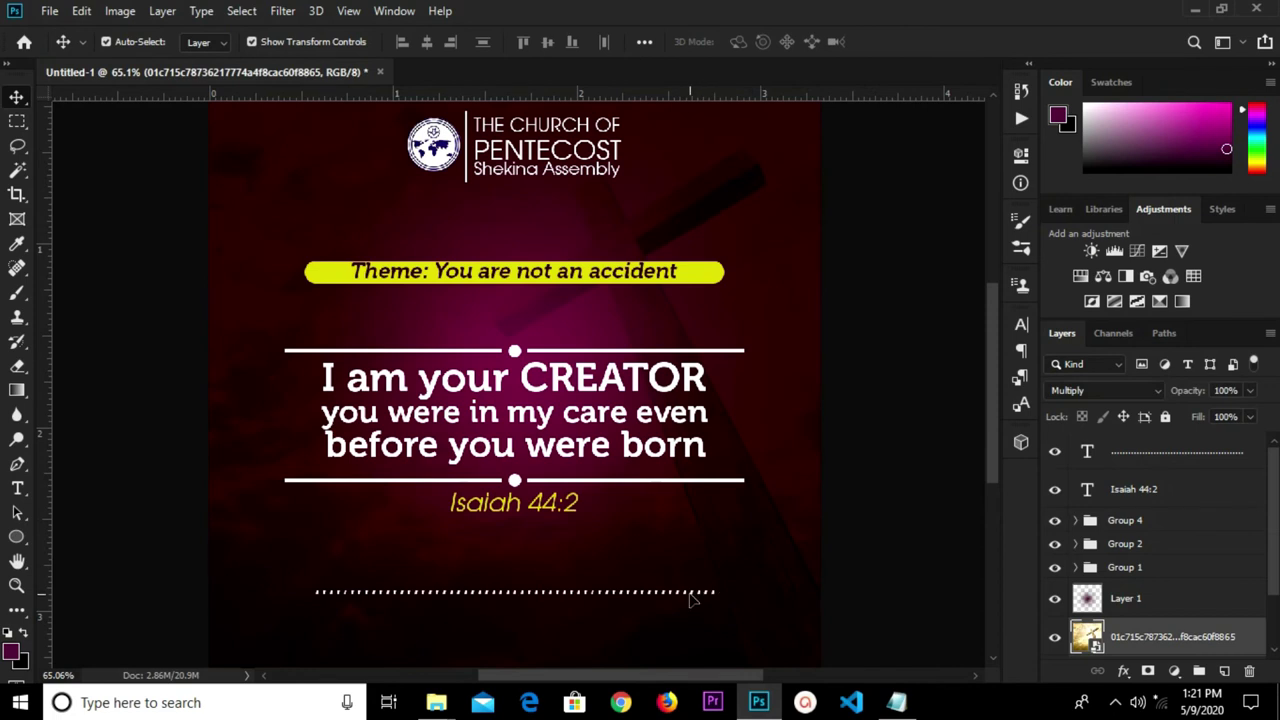
left_click(693, 597)
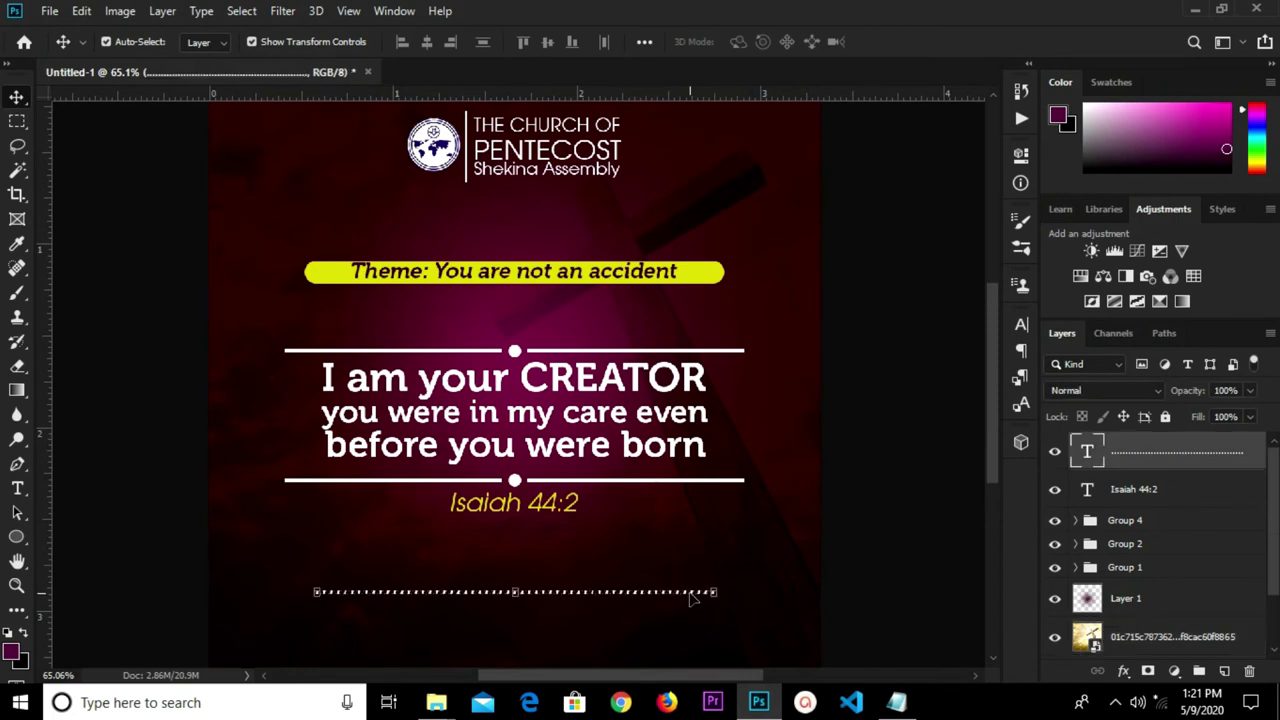
left_click(1021, 325)
left_click(884, 373)
left_click(845, 469)
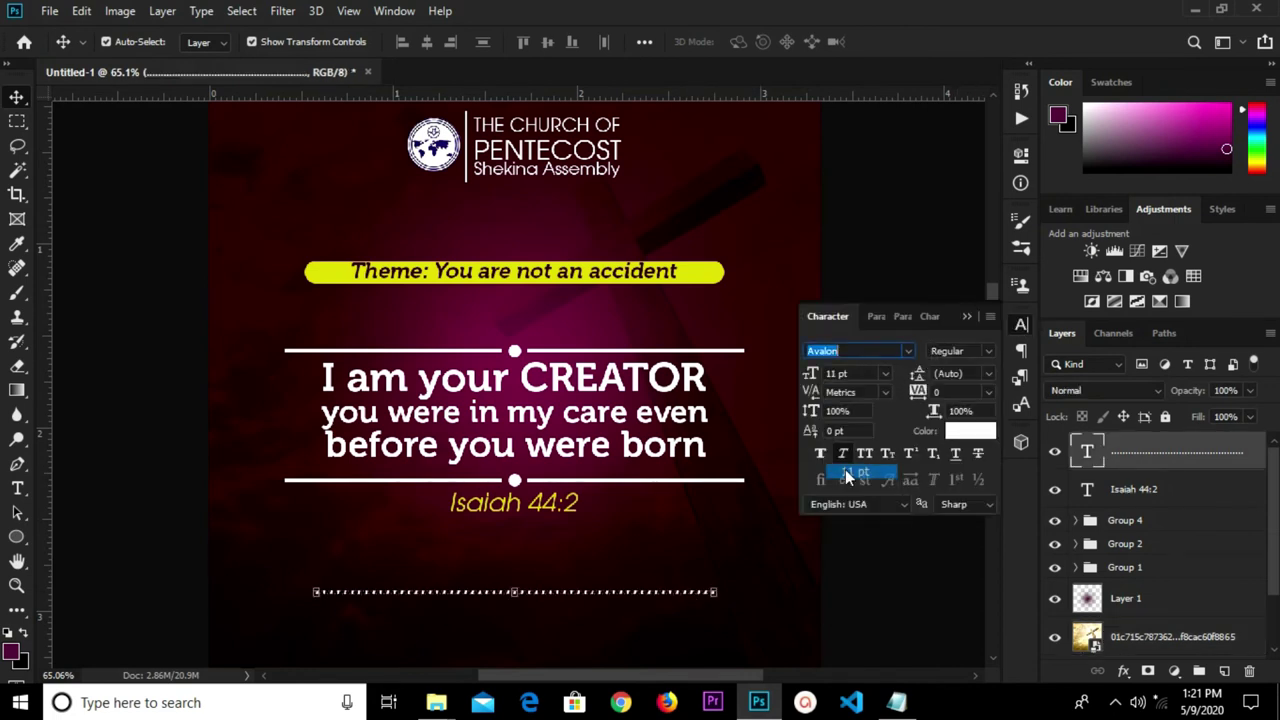
left_click(574, 631)
scroll(574, 631, "up", 2)
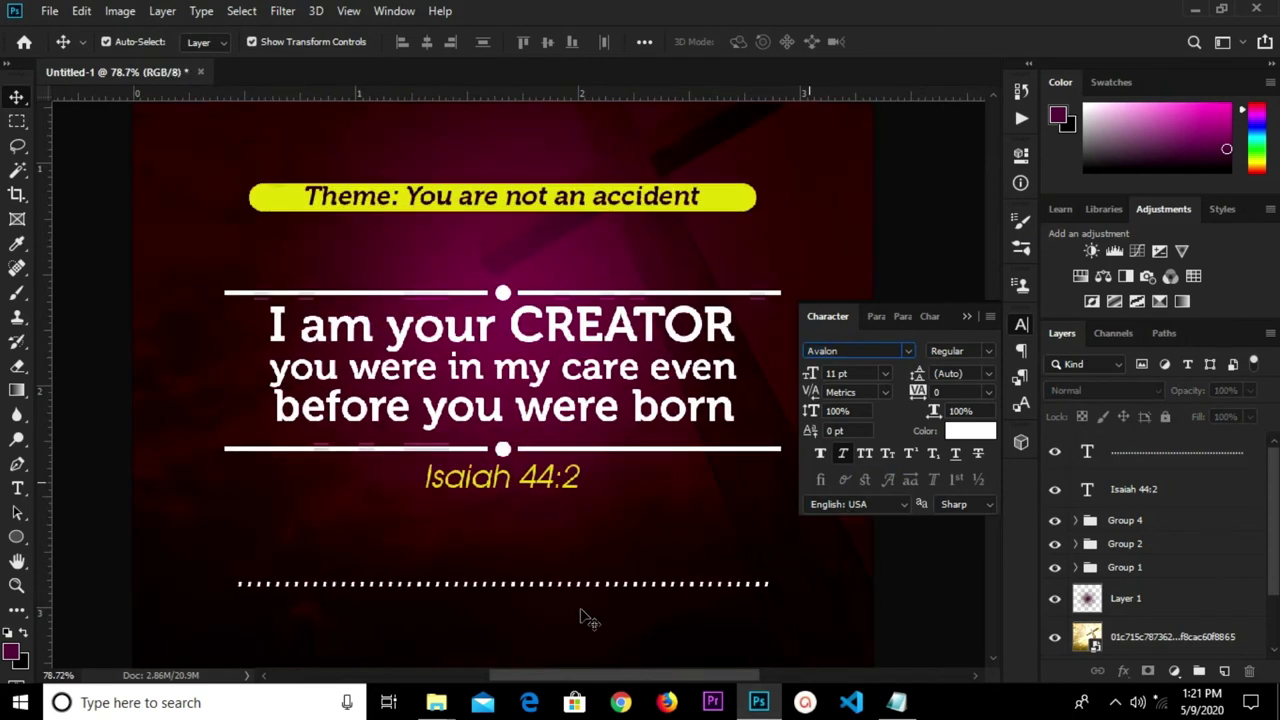
left_click(974, 320)
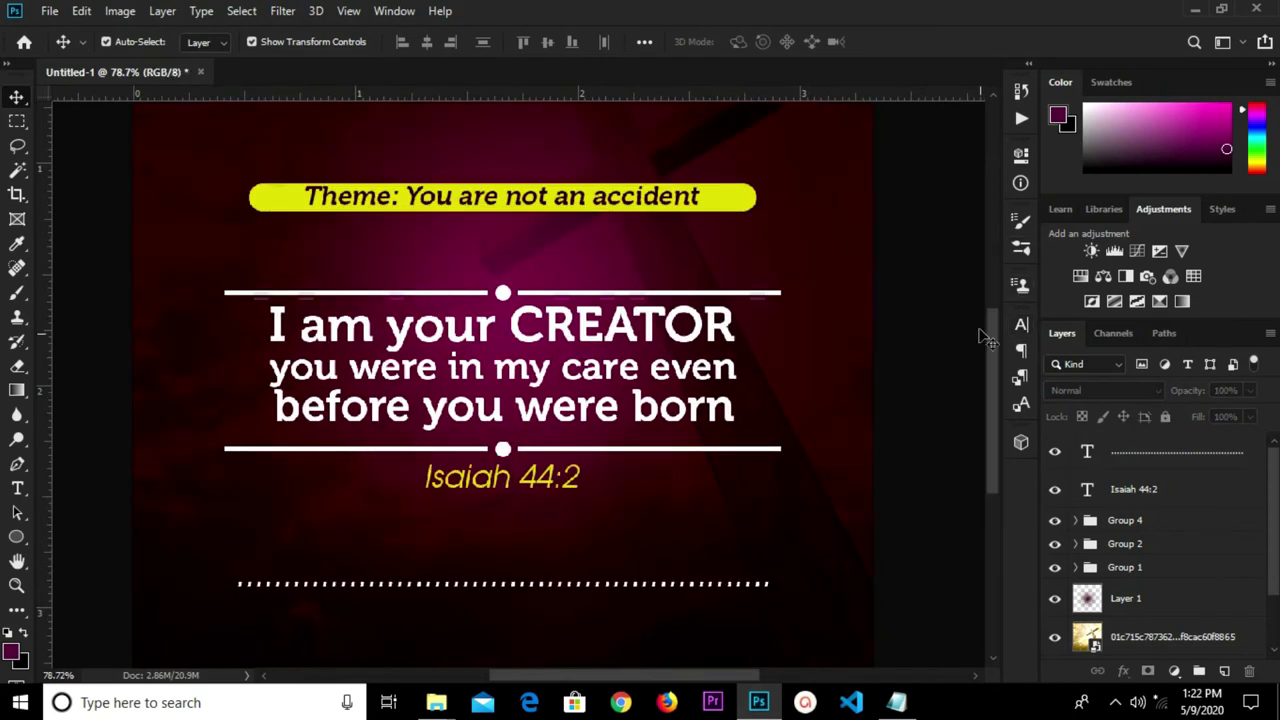
scroll(975, 413, "down", 3)
scroll(975, 420, "down", 2)
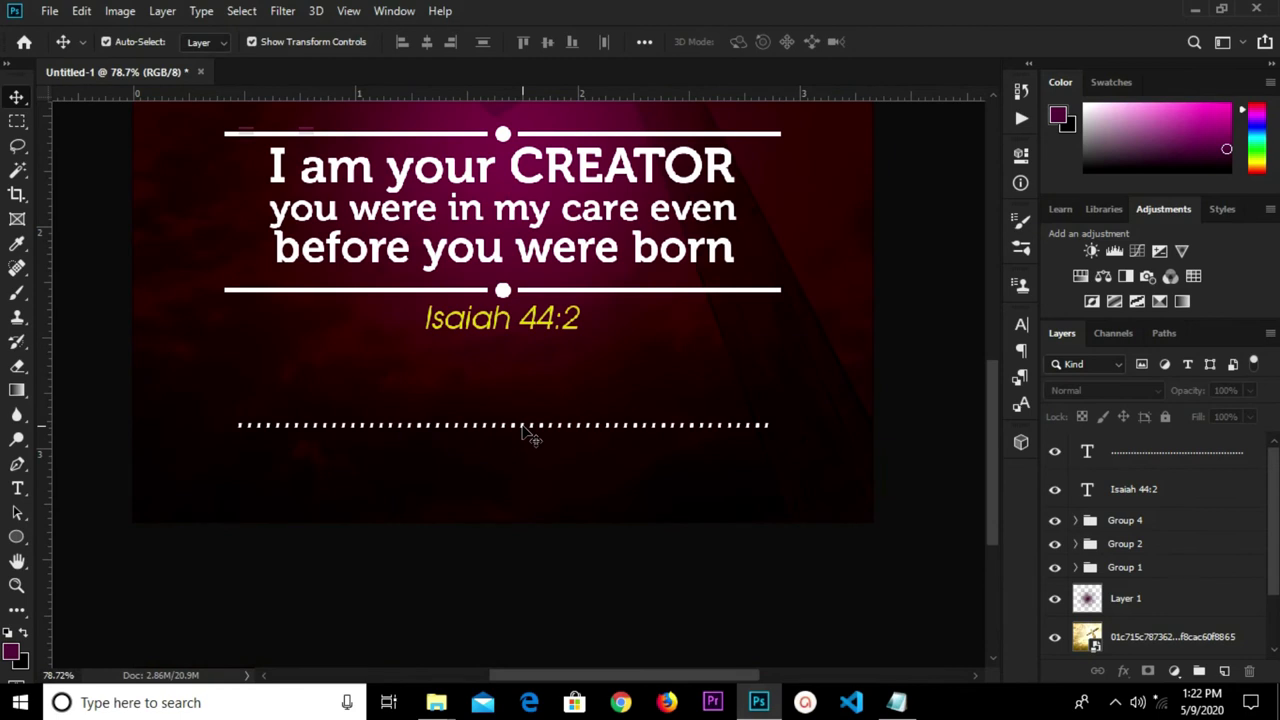
left_click(520, 432)
Nudge the dotted line up and Alt-drag a copy just below it
scroll(518, 435, "up", 1)
left_click_drag(517, 432, 518, 424)
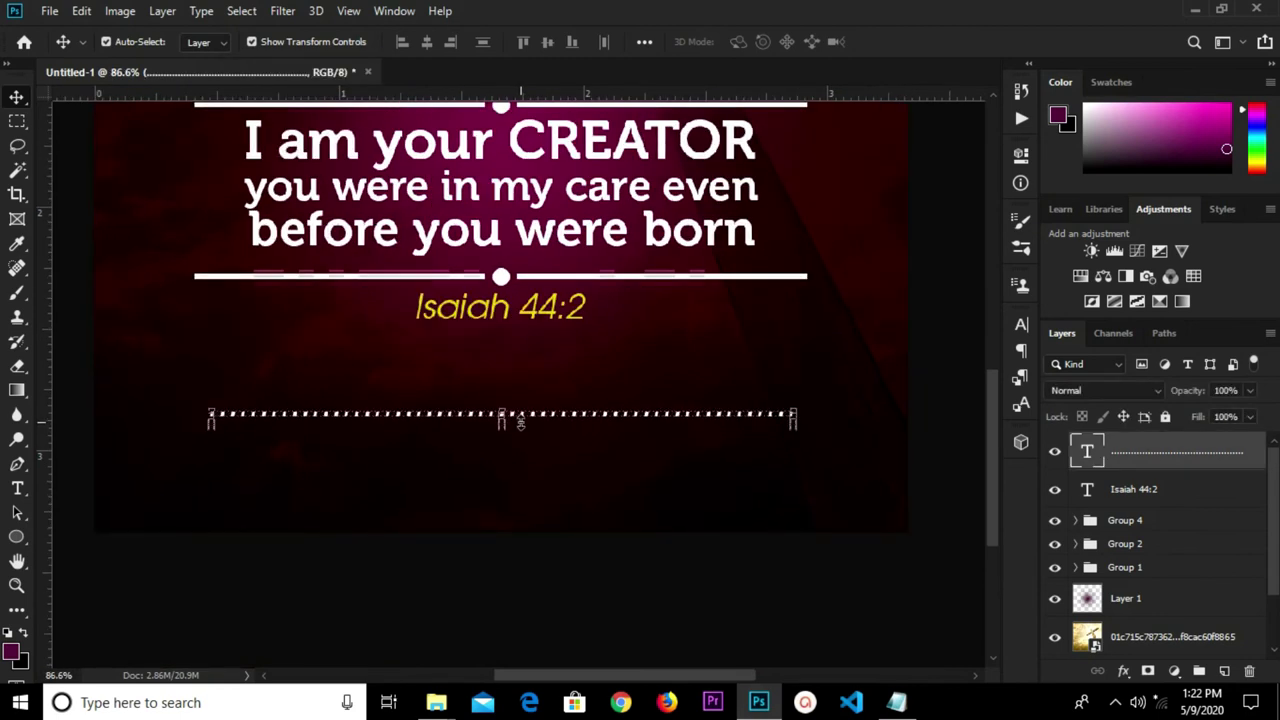
left_click_drag(528, 418, 540, 457)
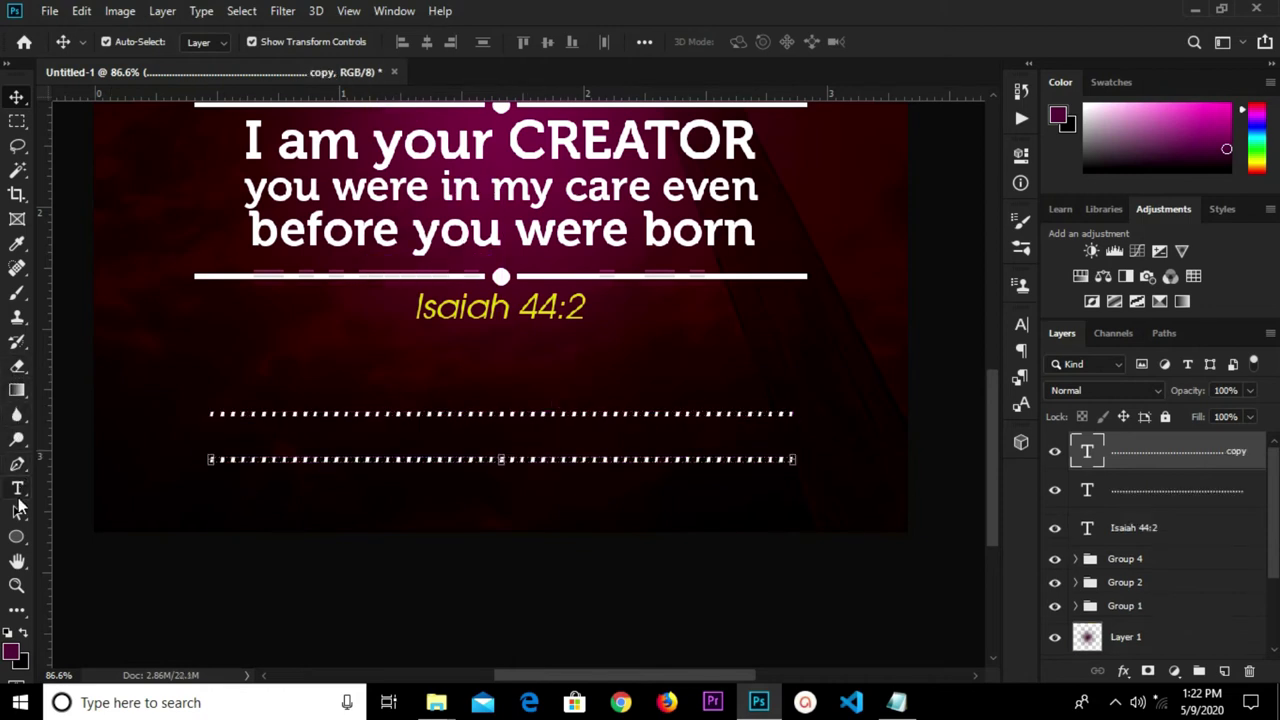
Draw a thin 4 × 74 px vertical rectangle above the dotted lines with the Rectangle Tool
left_click(17, 535)
right_click(17, 535)
left_click(110, 540)
left_click_drag(494, 343, 495, 401)
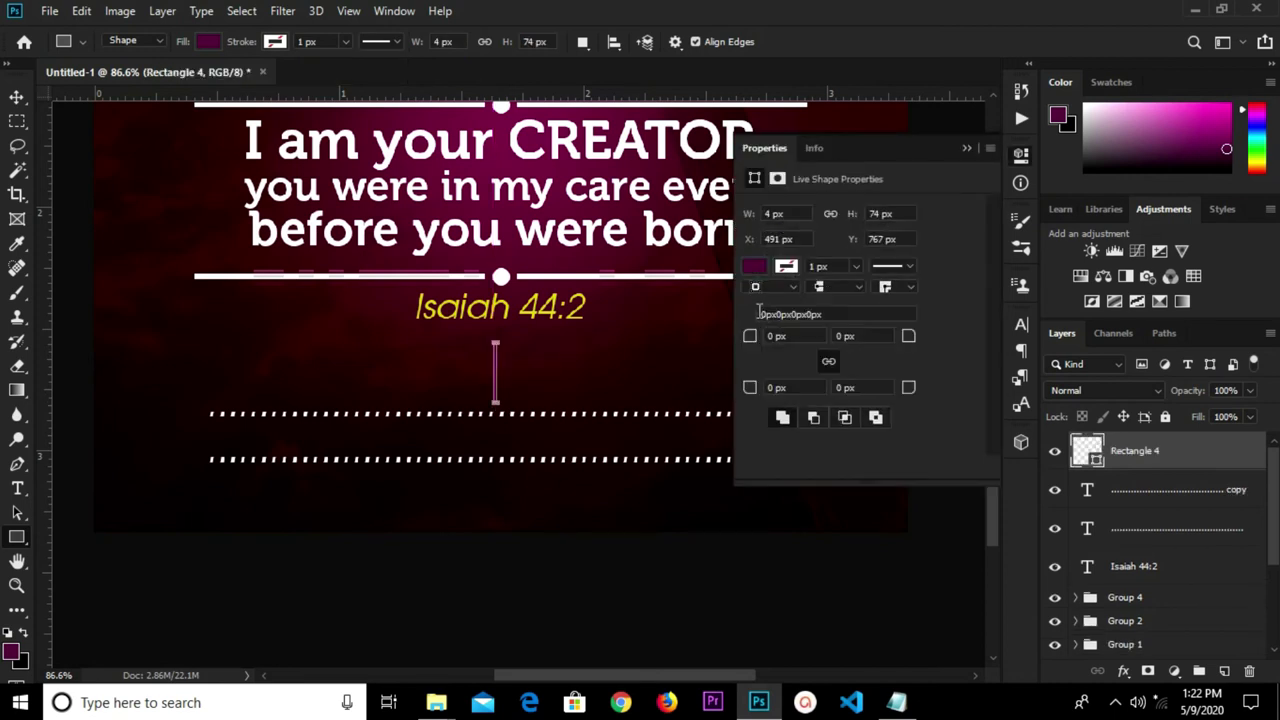
Fill the thin bar with white and centre it horizontally on the canvas
left_click(755, 268)
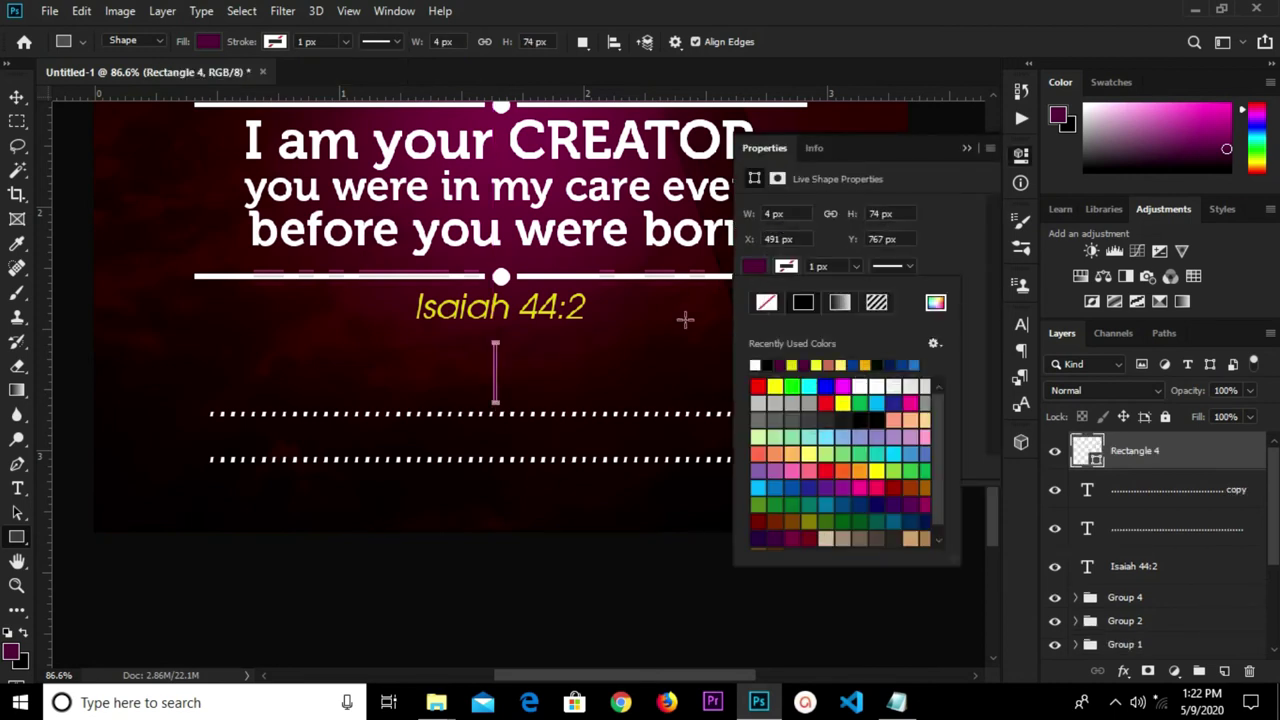
left_click(755, 364)
left_click(17, 97)
left_click(63, 234)
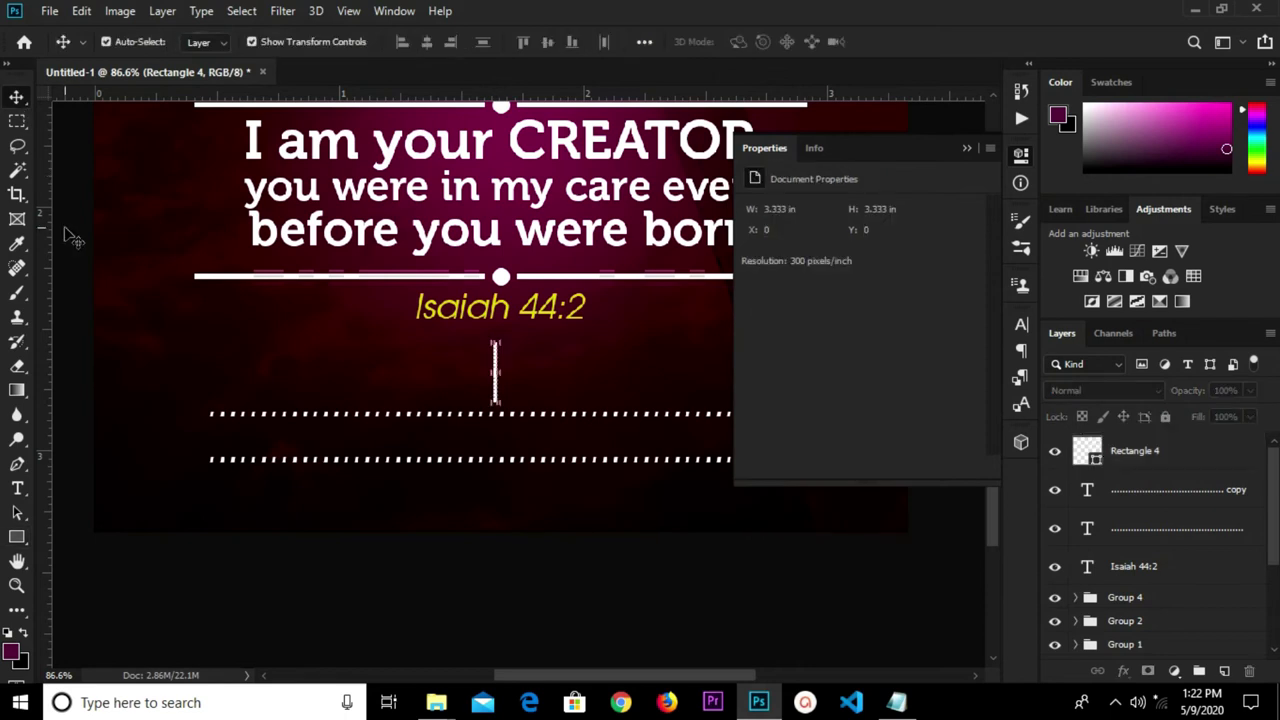
key("ctrl+a")
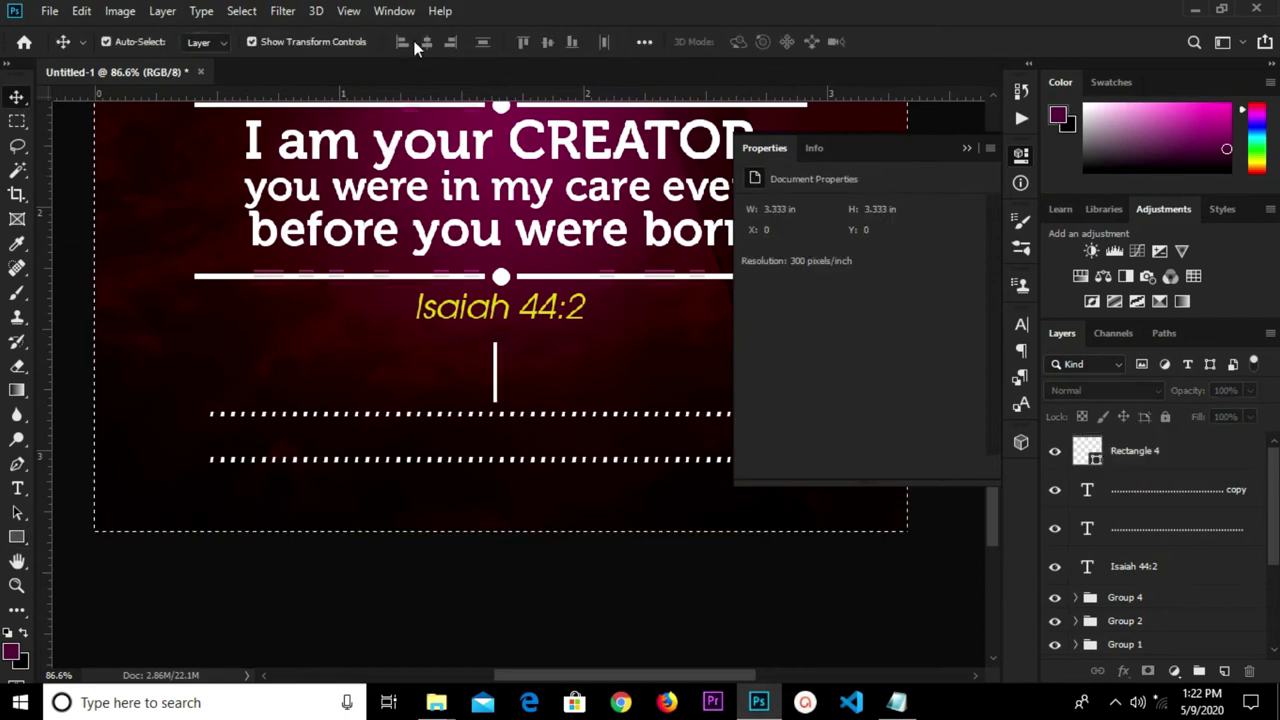
key("ctrl+d")
left_click(500, 393, "ctrl")
key("ctrl+a")
left_click(426, 45)
key("ctrl+d")
left_click(966, 150)
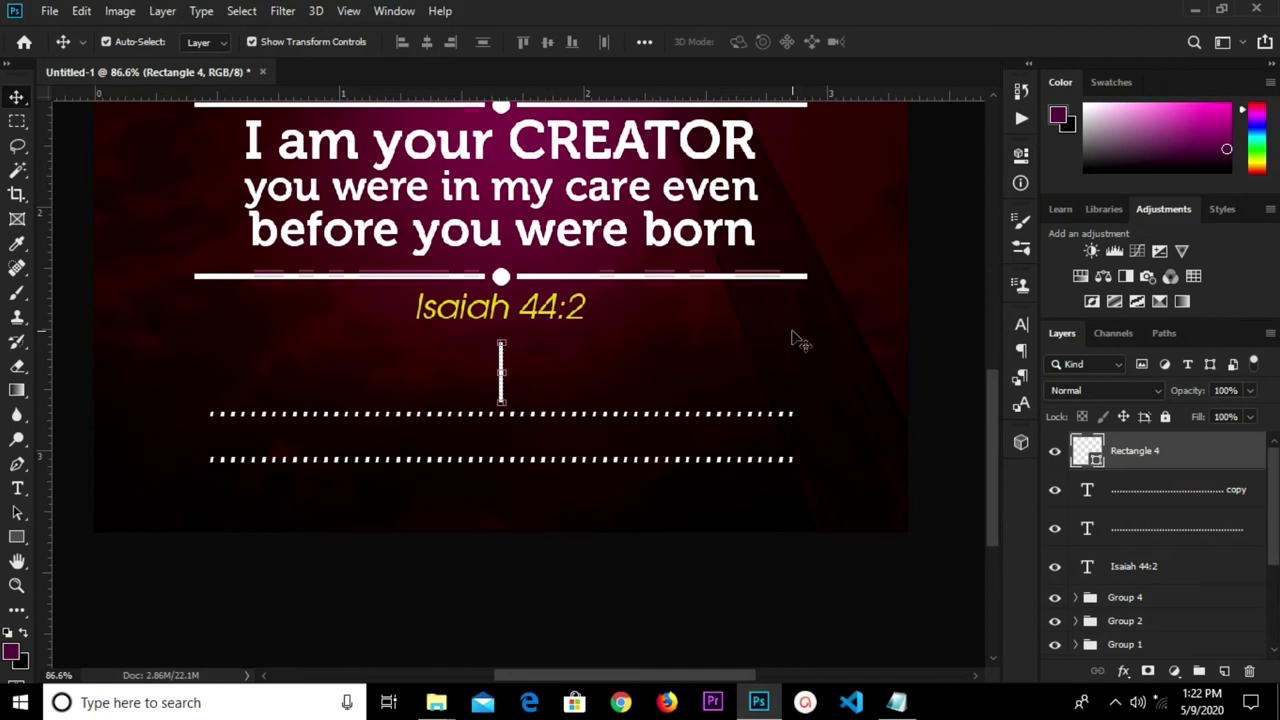
Copy the date line 'oct.26th - 30th' from the Notepad notes
left_click(900, 700)
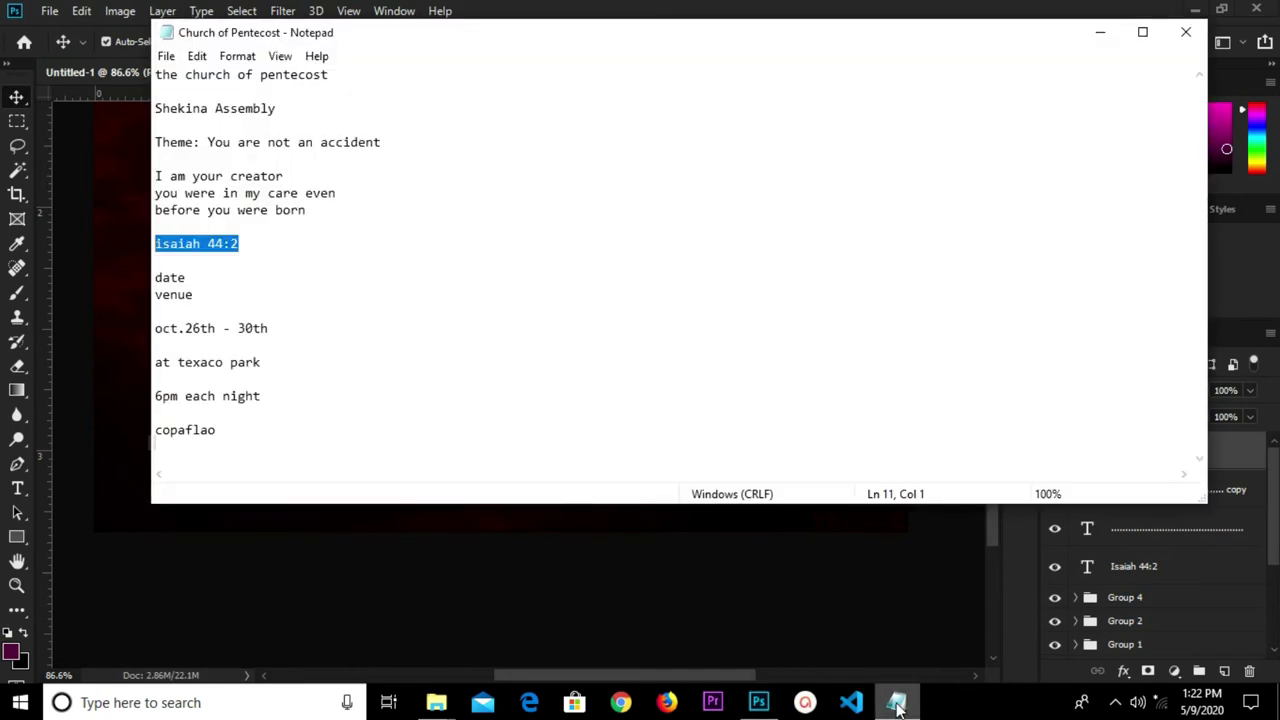
left_click_drag(294, 328, 153, 328)
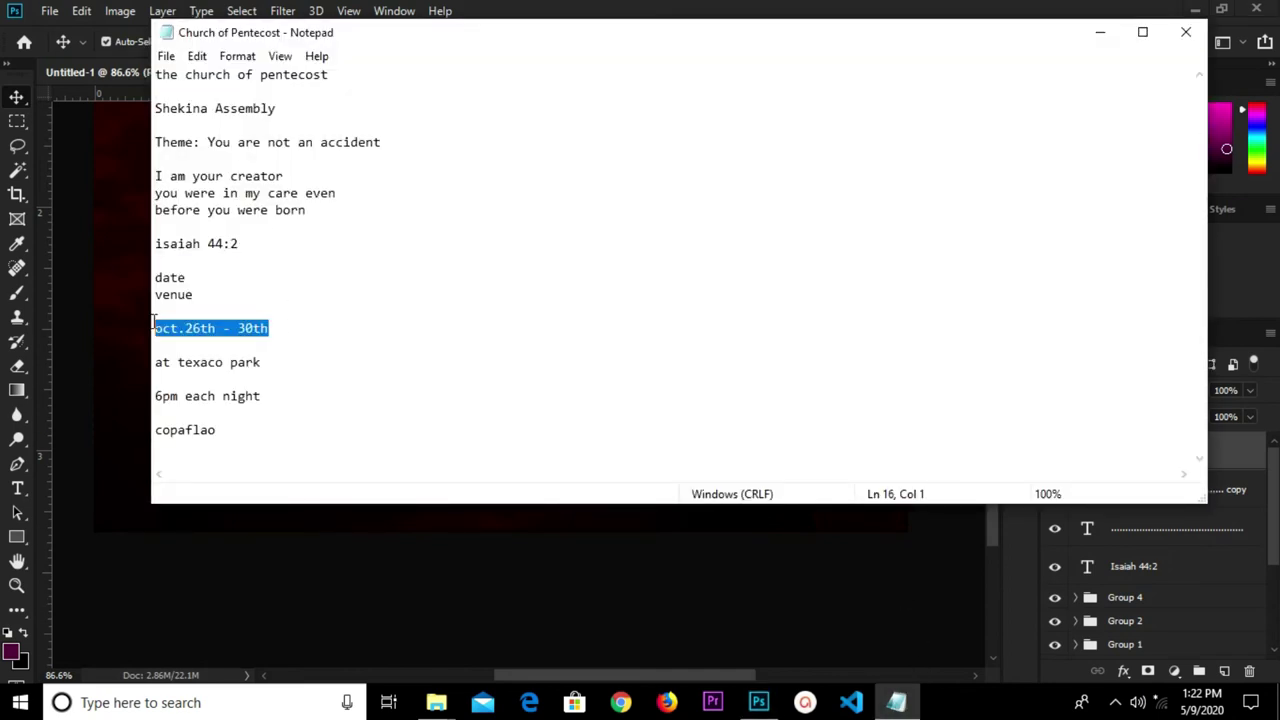
right_click(171, 320)
left_click(262, 381)
left_click(314, 533)
Paste 'oct.26th - 30th' as a new text line below Isaiah 44:2
key("t")
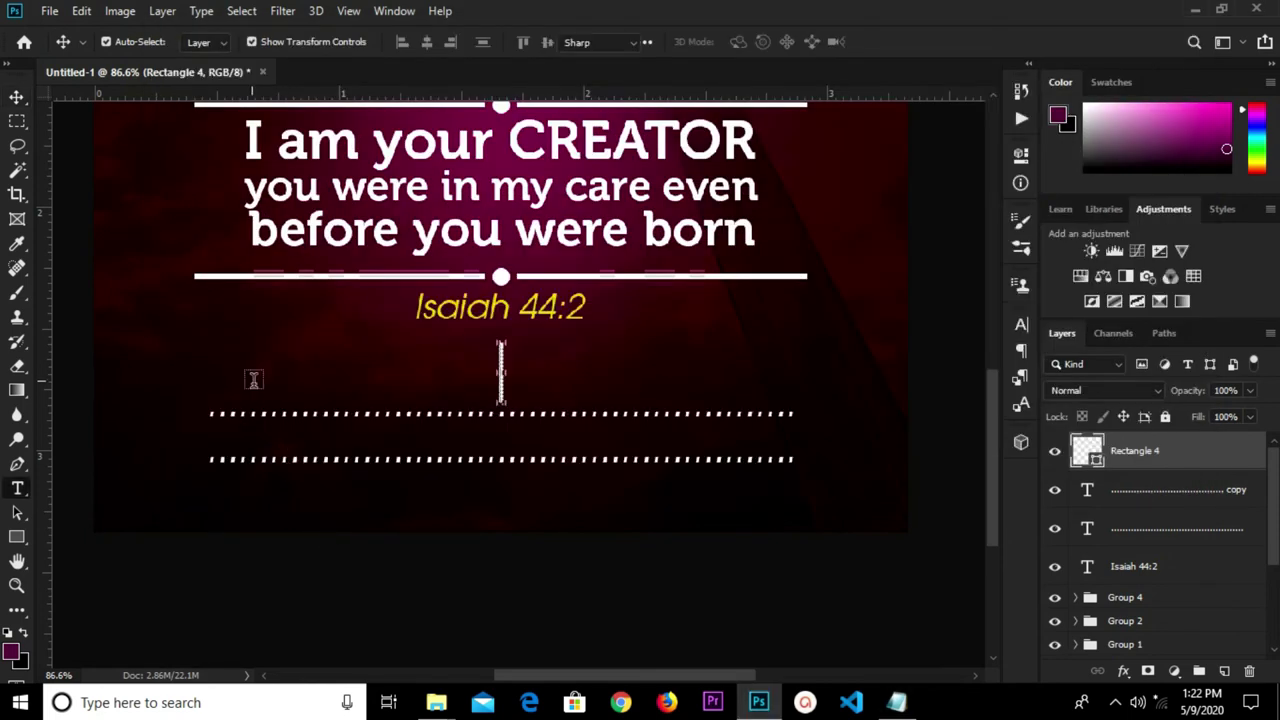
left_click(269, 402)
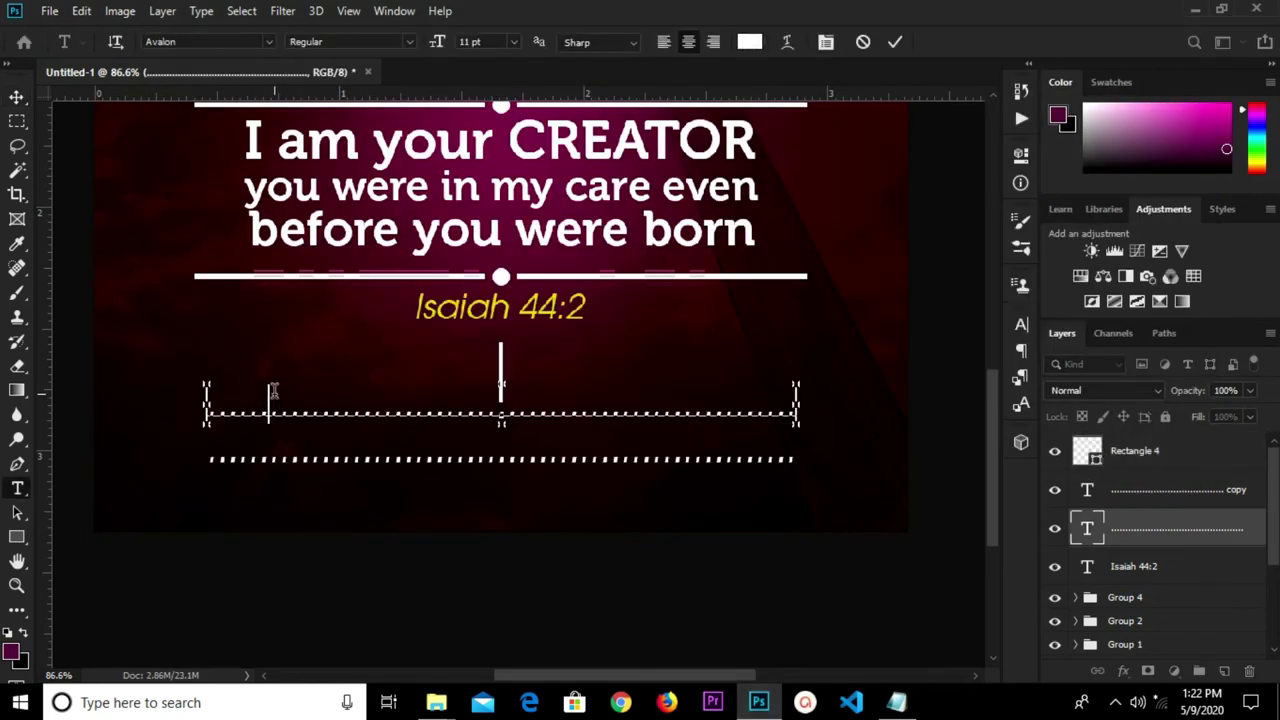
left_click(896, 48)
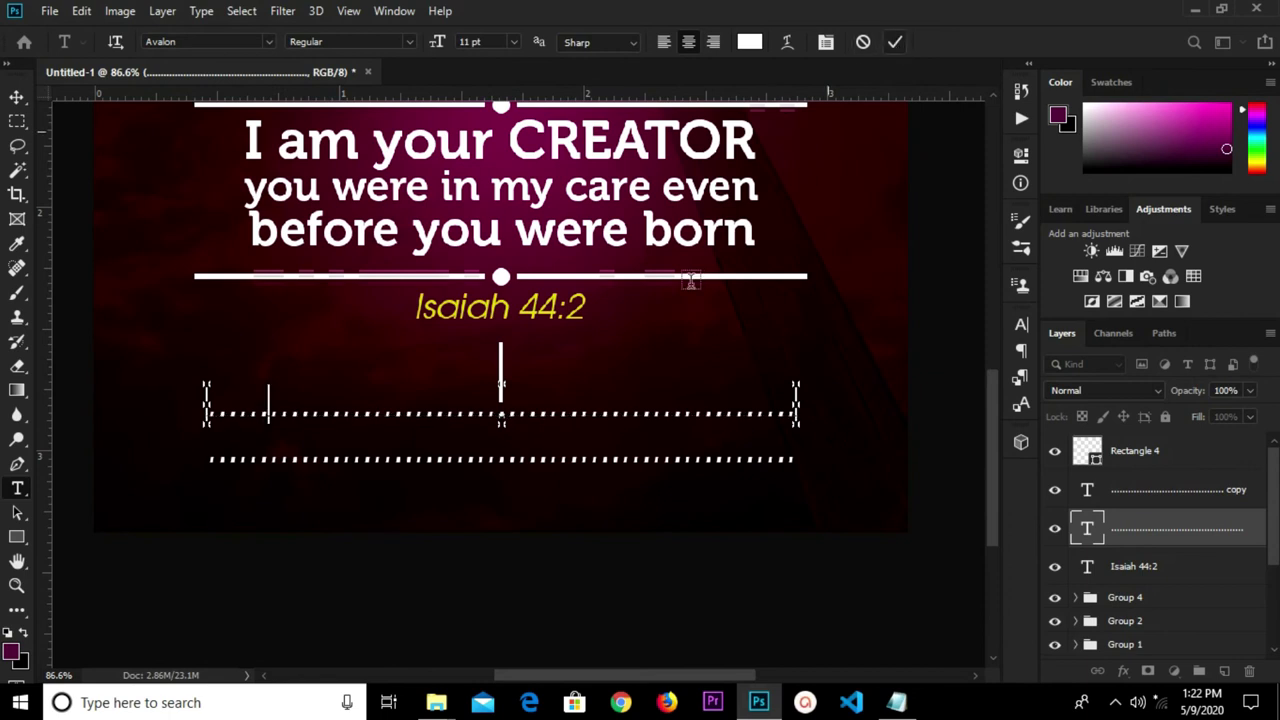
left_click(653, 332)
key("ctrl+v")
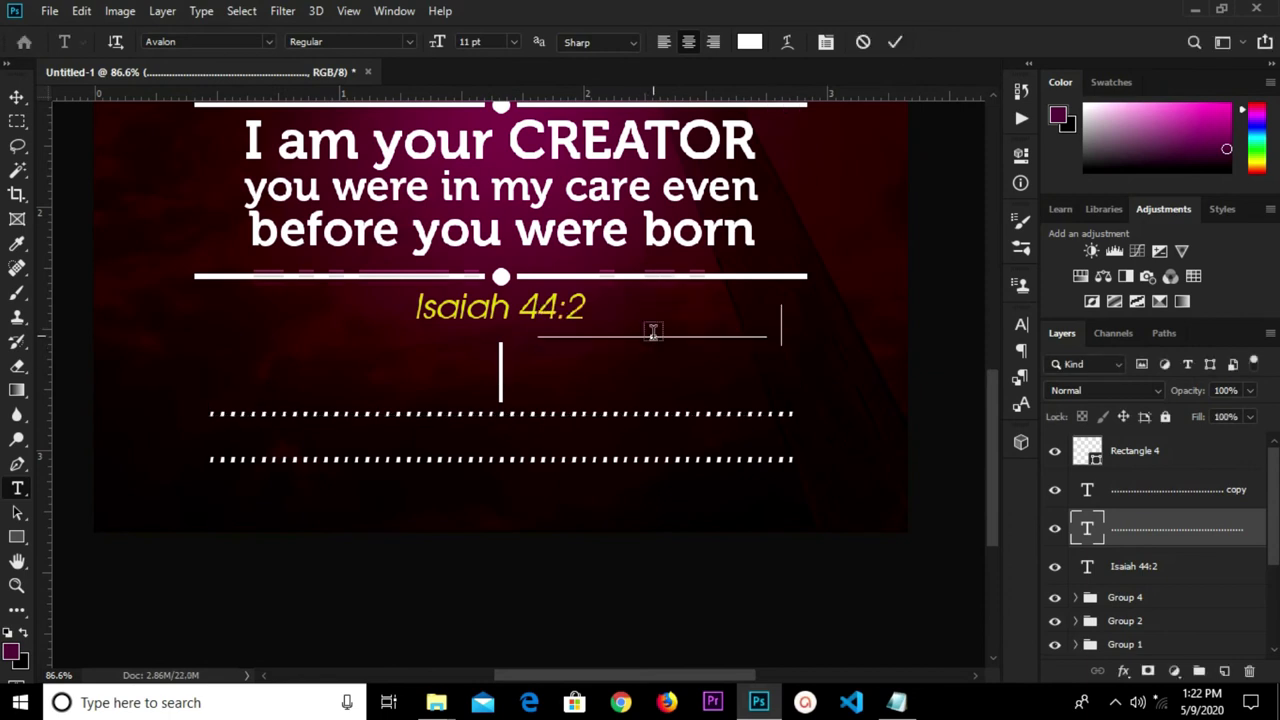
left_click(15, 94)
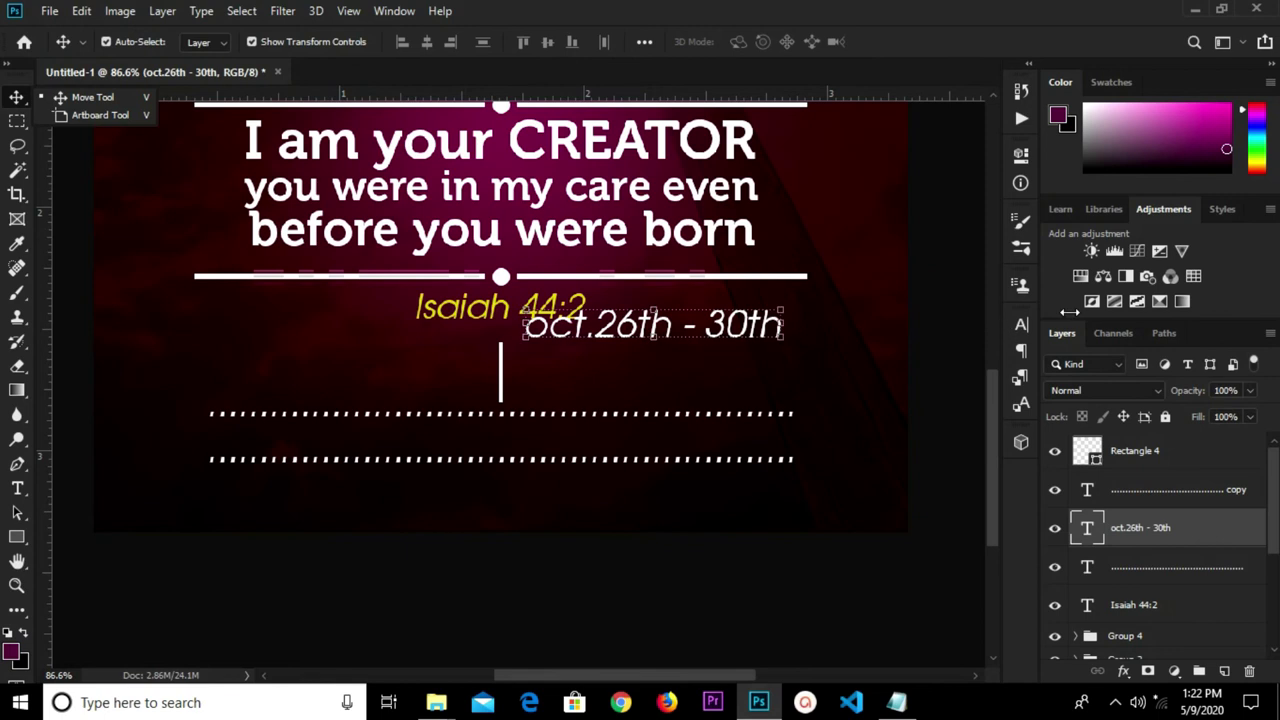
Set the date to Museo 700, upright with Faux Italic off, in All Caps
left_click(1021, 323)
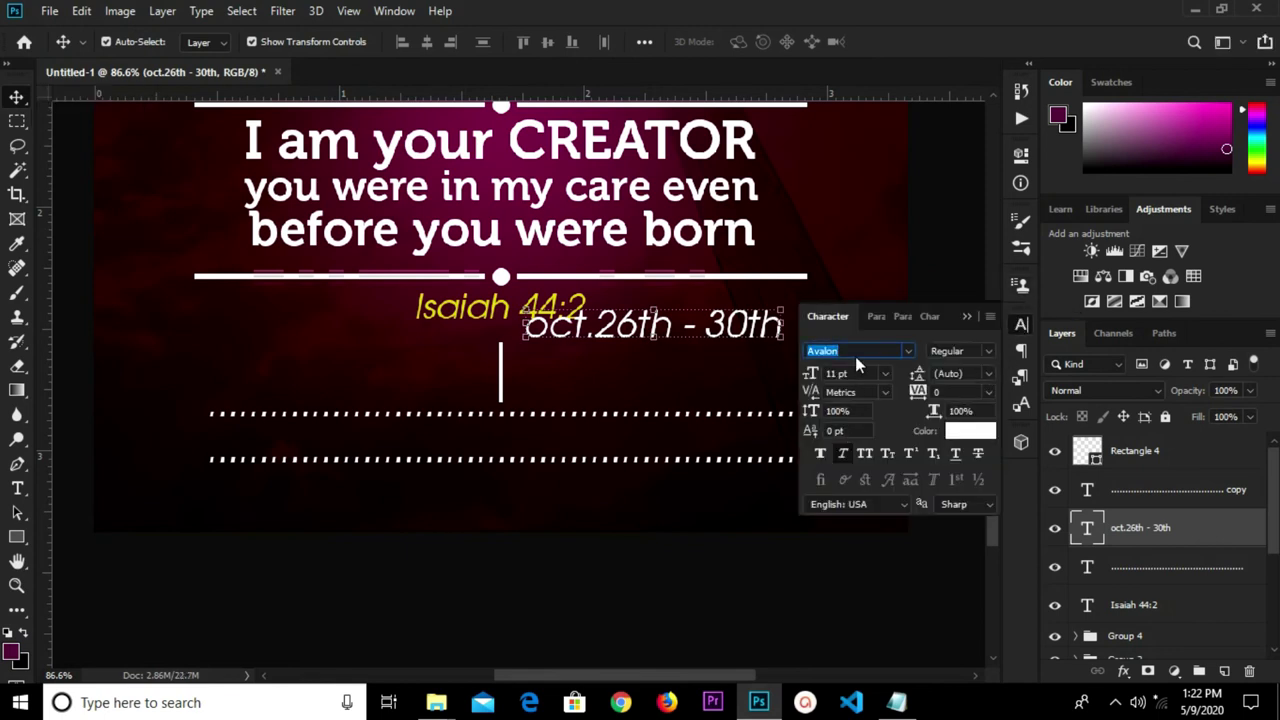
type("mus")
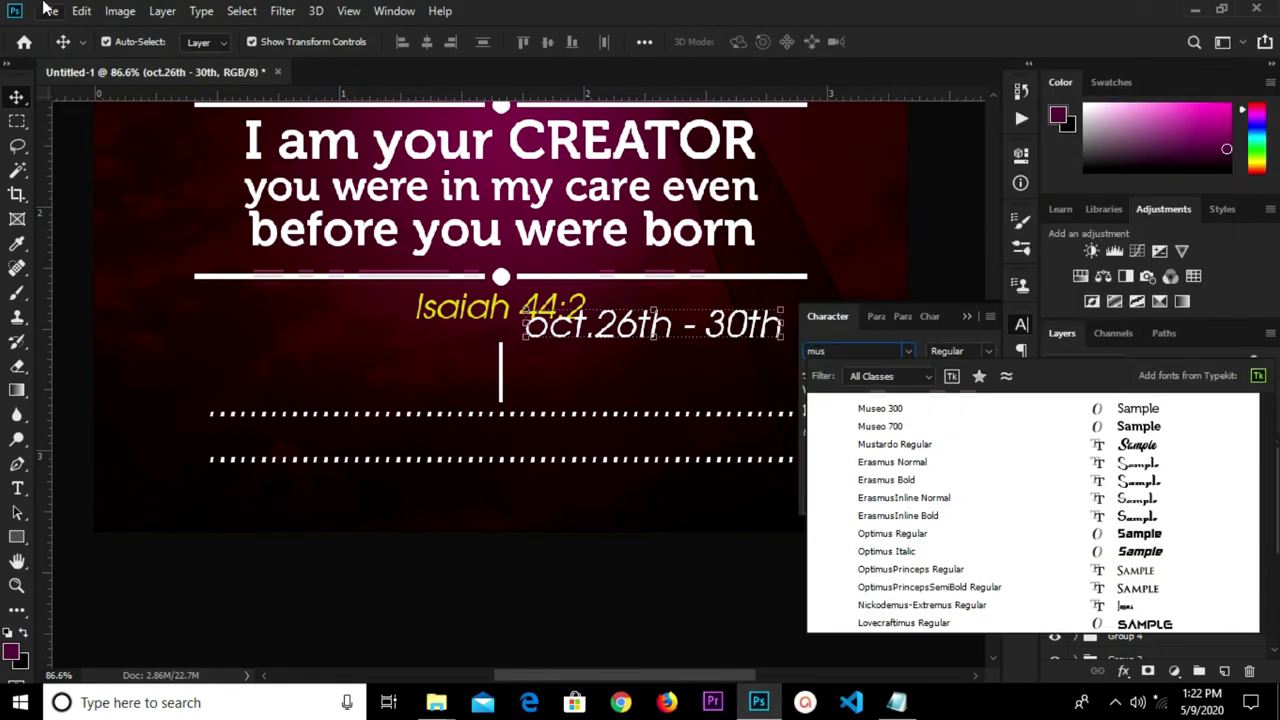
left_click(870, 427)
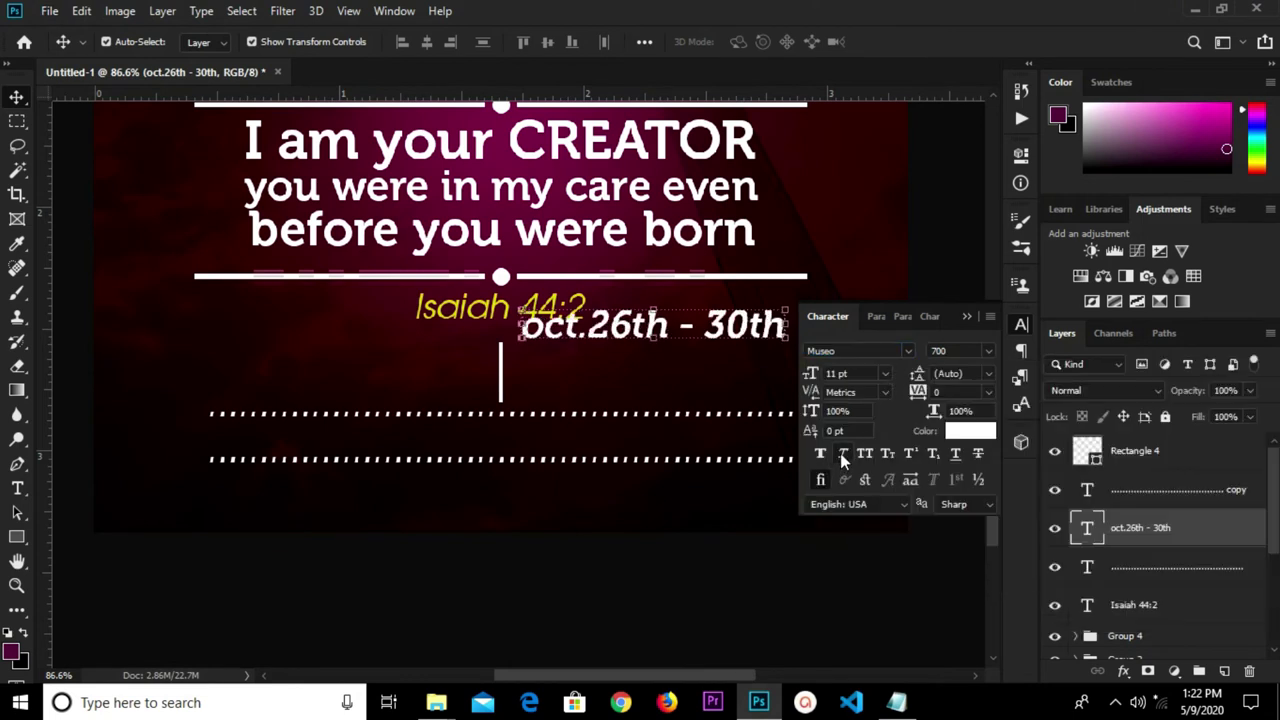
left_click(843, 455)
left_click(865, 455)
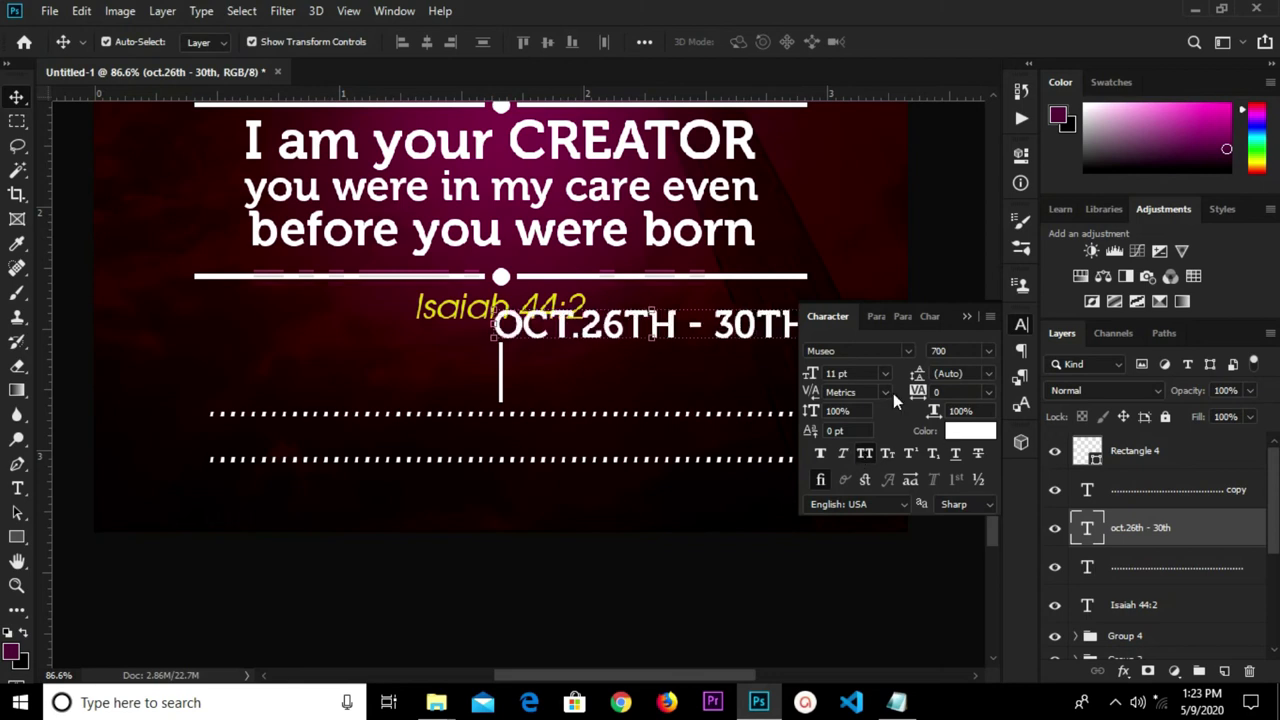
left_click(962, 316)
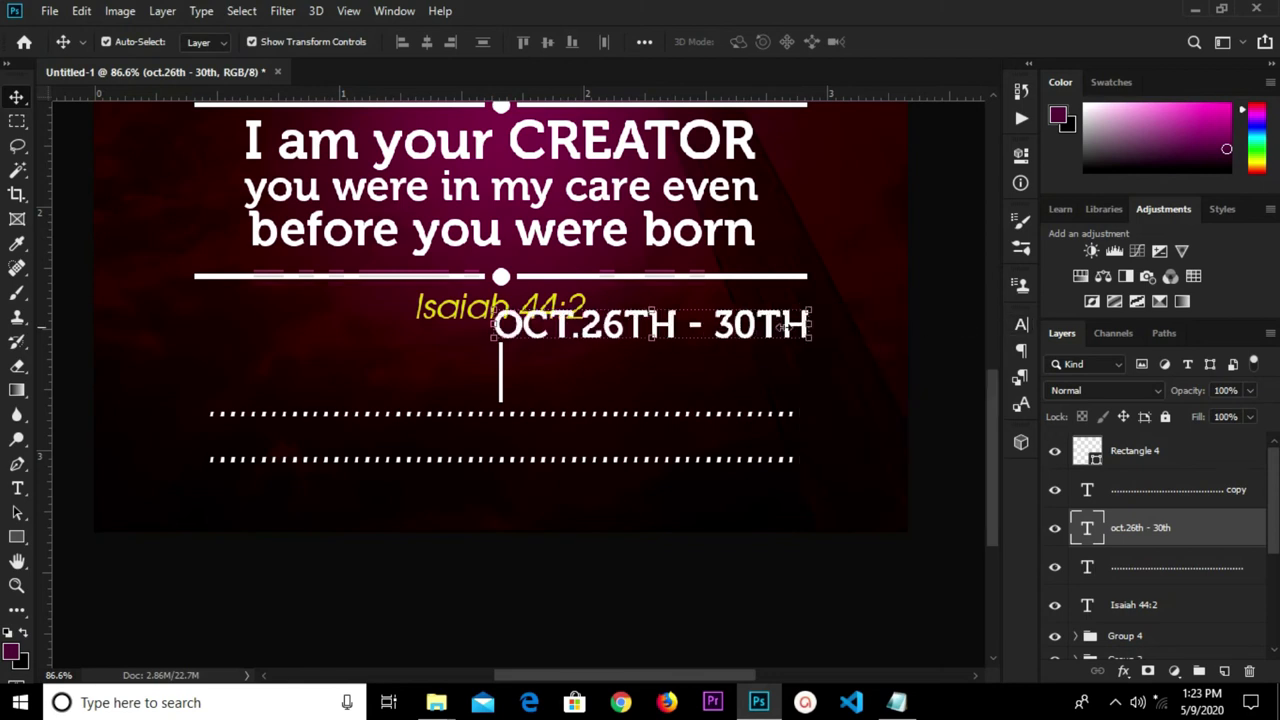
Size the date at 9 pt and move it left of the divider
left_click(1016, 325)
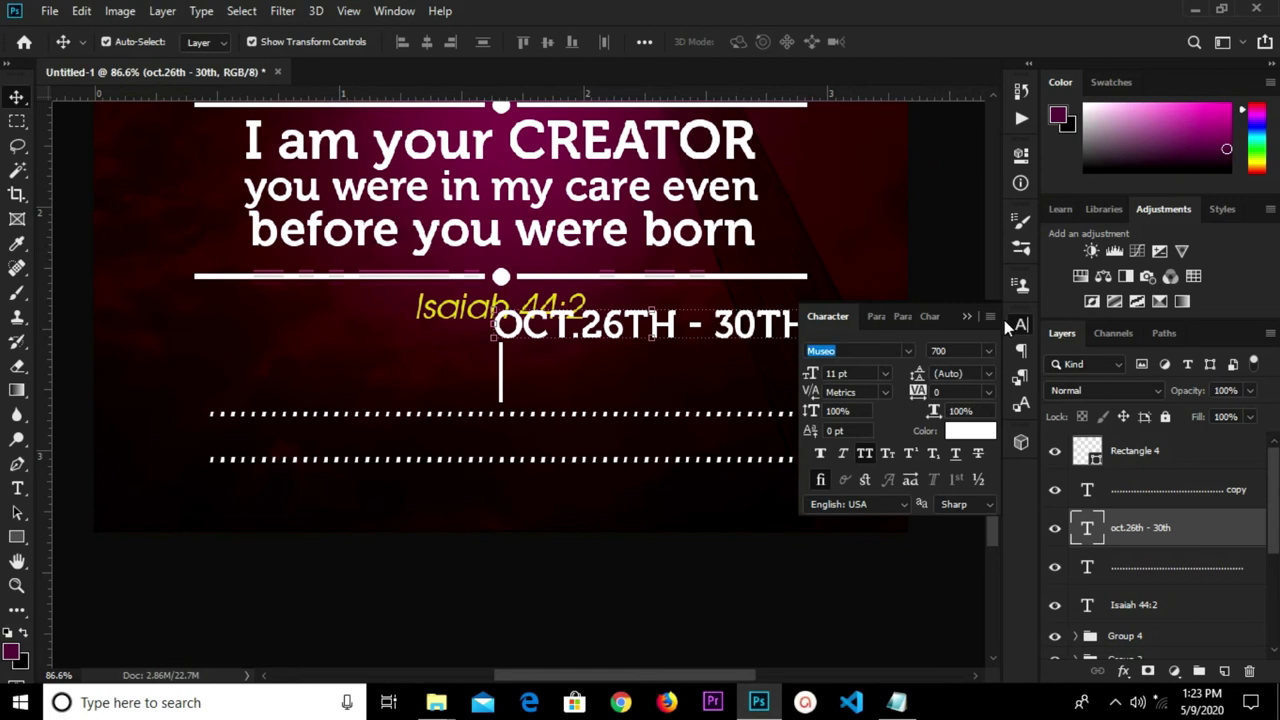
left_click(885, 373)
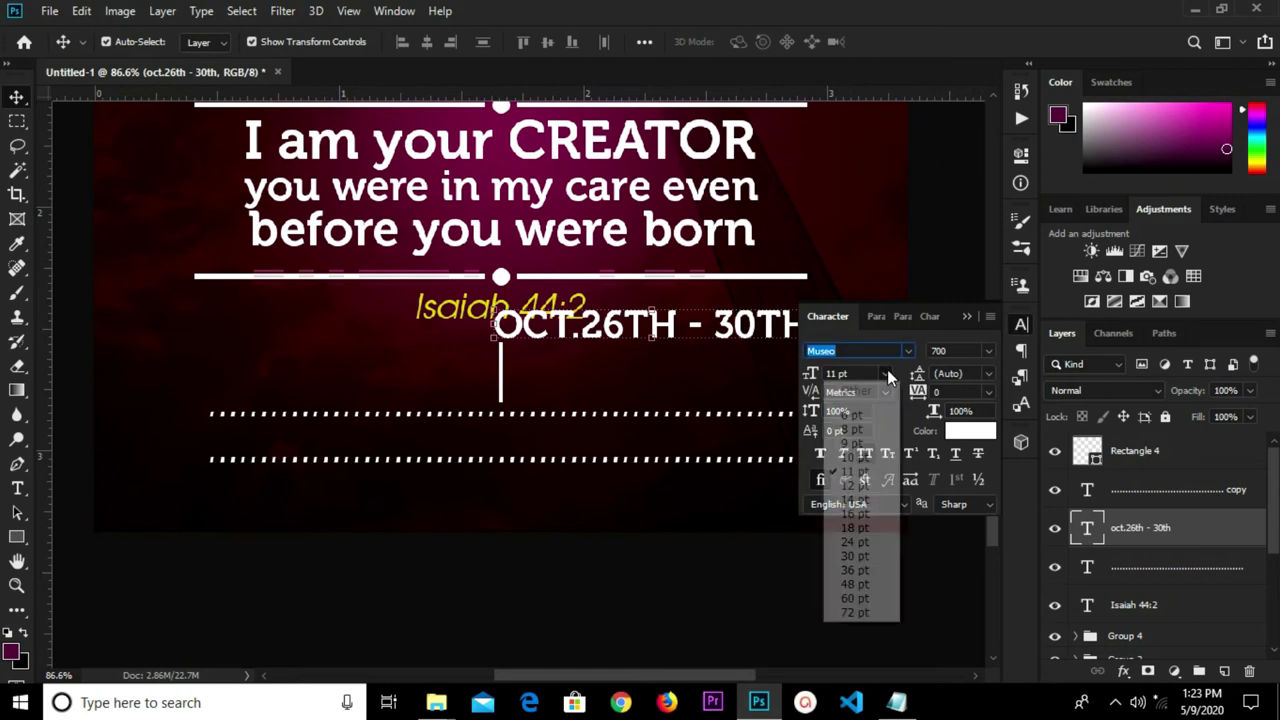
left_click(855, 443)
left_click(652, 337)
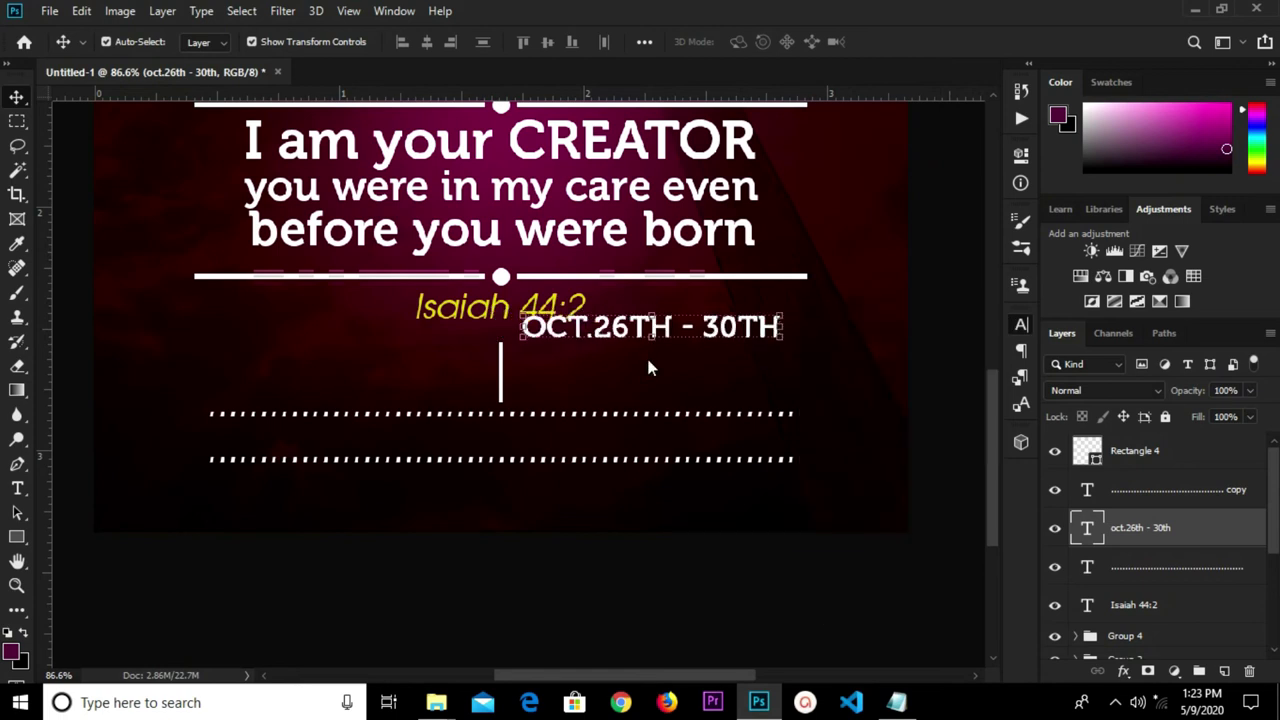
key("ctrl+z")
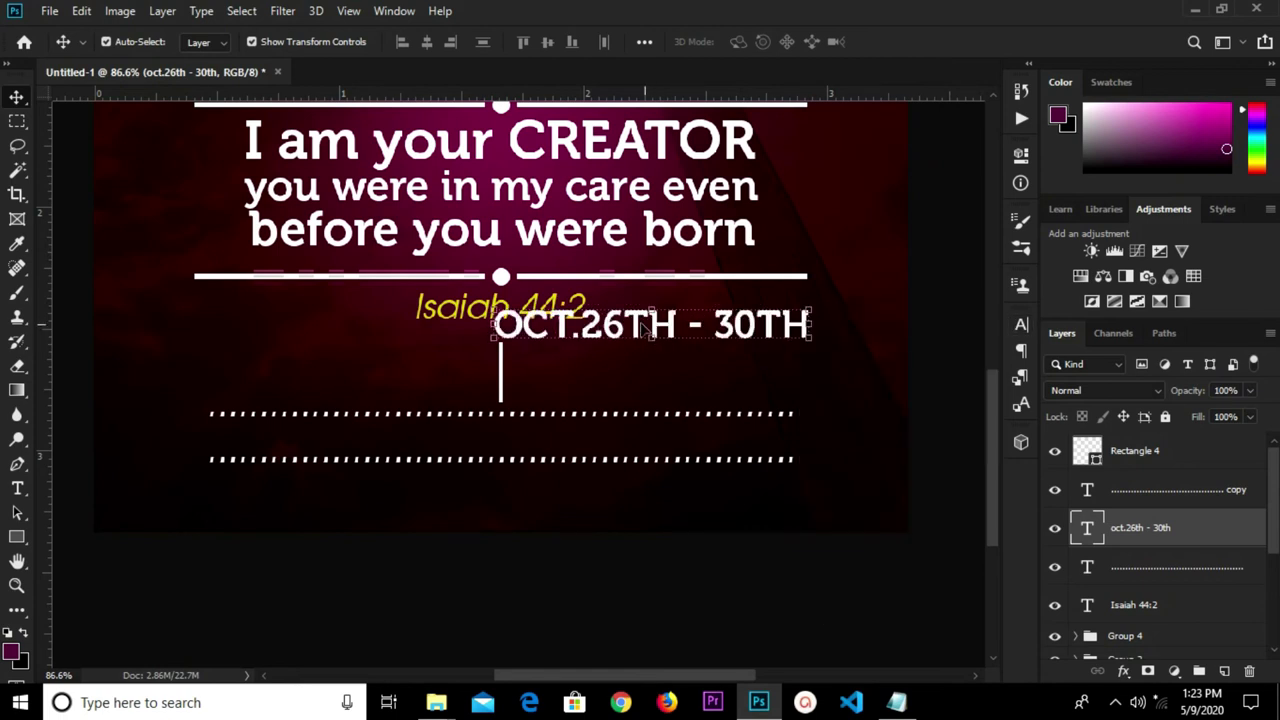
left_click(1021, 325)
left_click(884, 378)
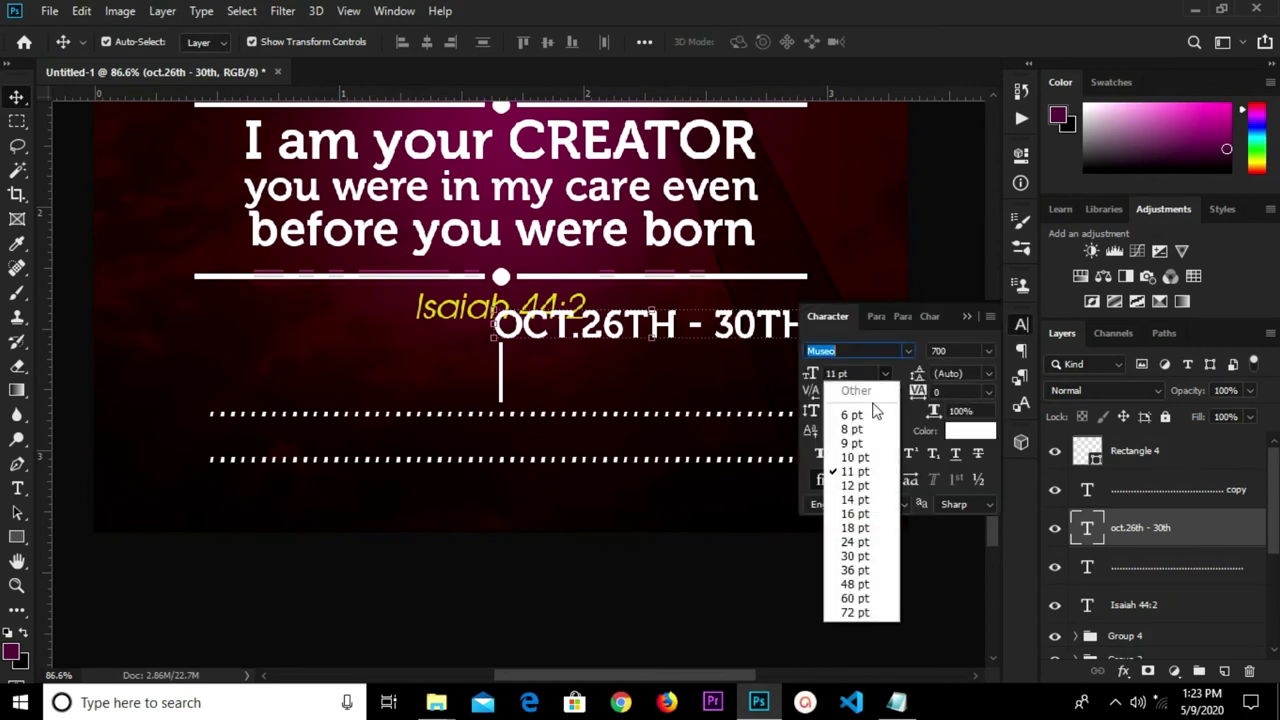
left_click(855, 446)
key("Return")
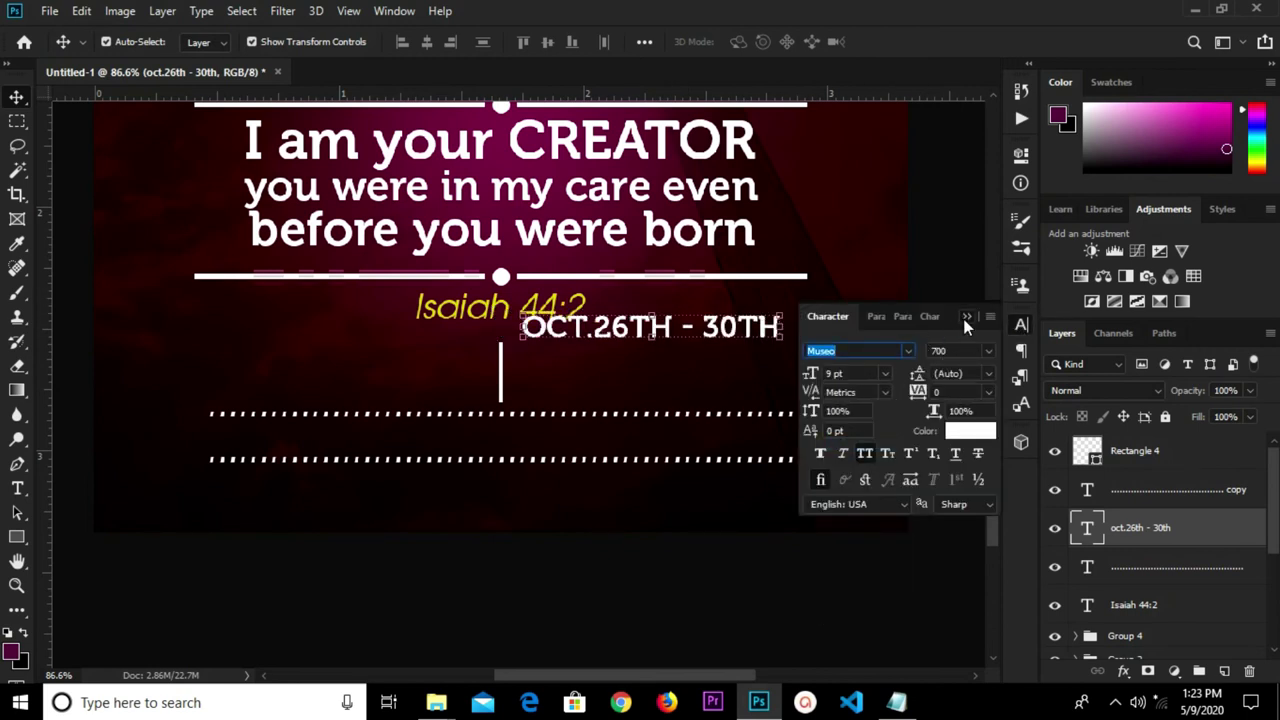
left_click(966, 316)
left_click_drag(651, 330, 368, 393)
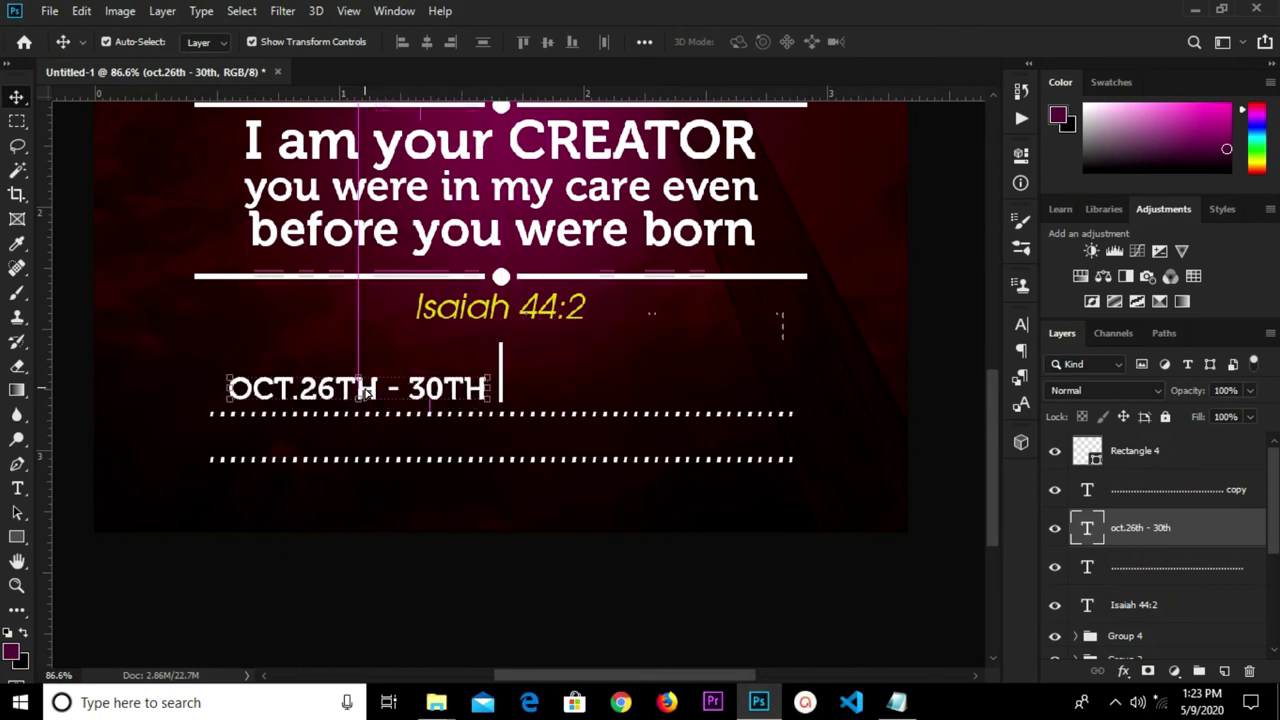
left_click(896, 702)
Copy the venue line 'at texaco park' from the Notepad notes
left_click_drag(277, 364, 157, 366)
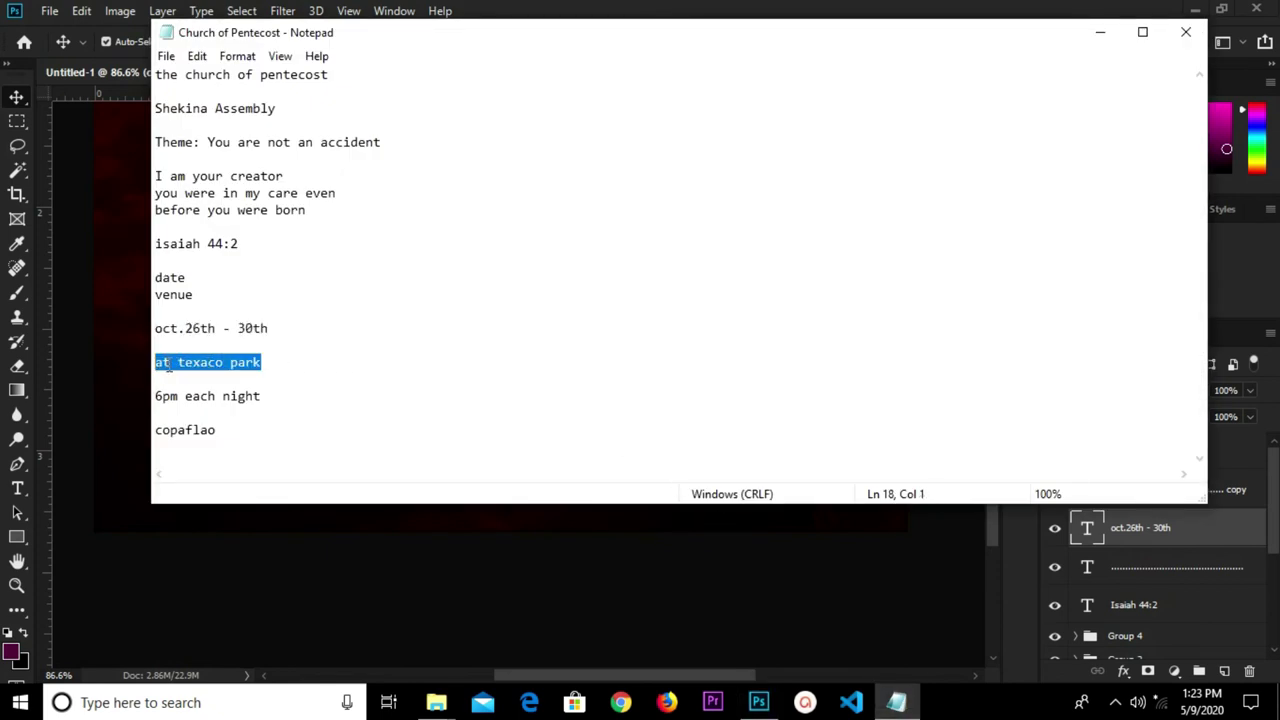
right_click(169, 366)
left_click(226, 432)
left_click(125, 320)
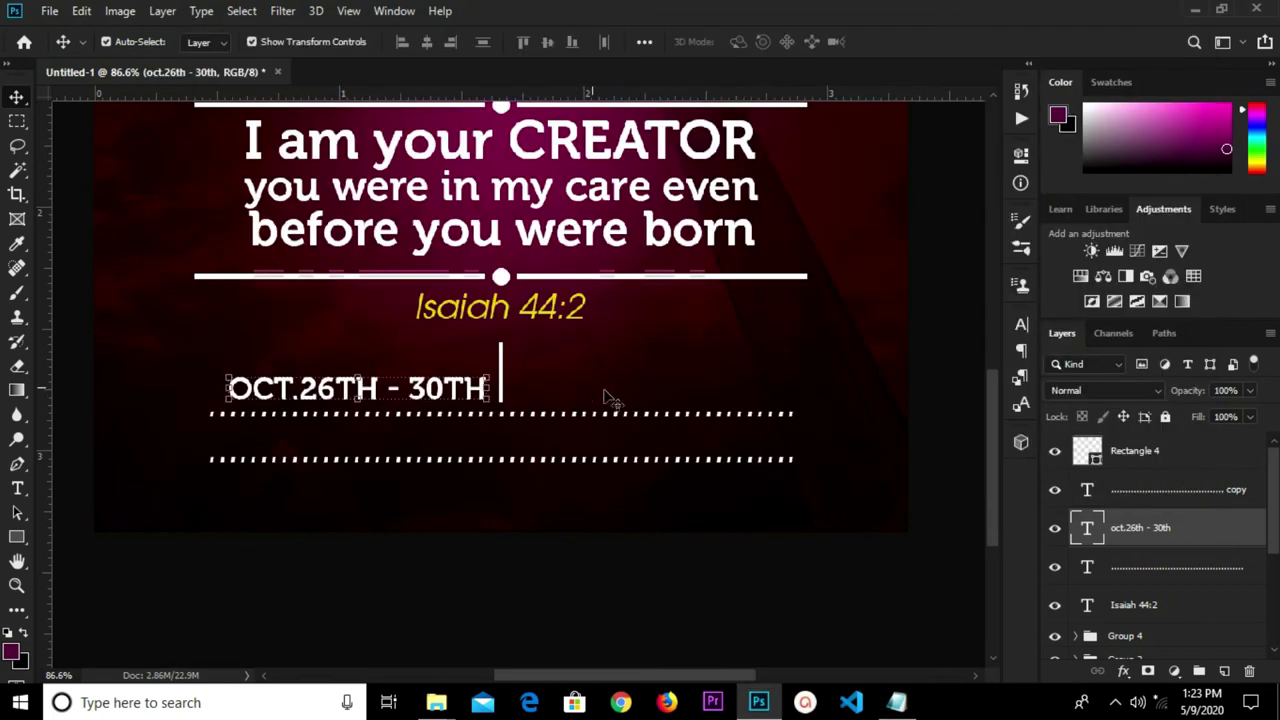
Paste AT TEXACO PARK as new text right of the divider, level with the date
key("t")
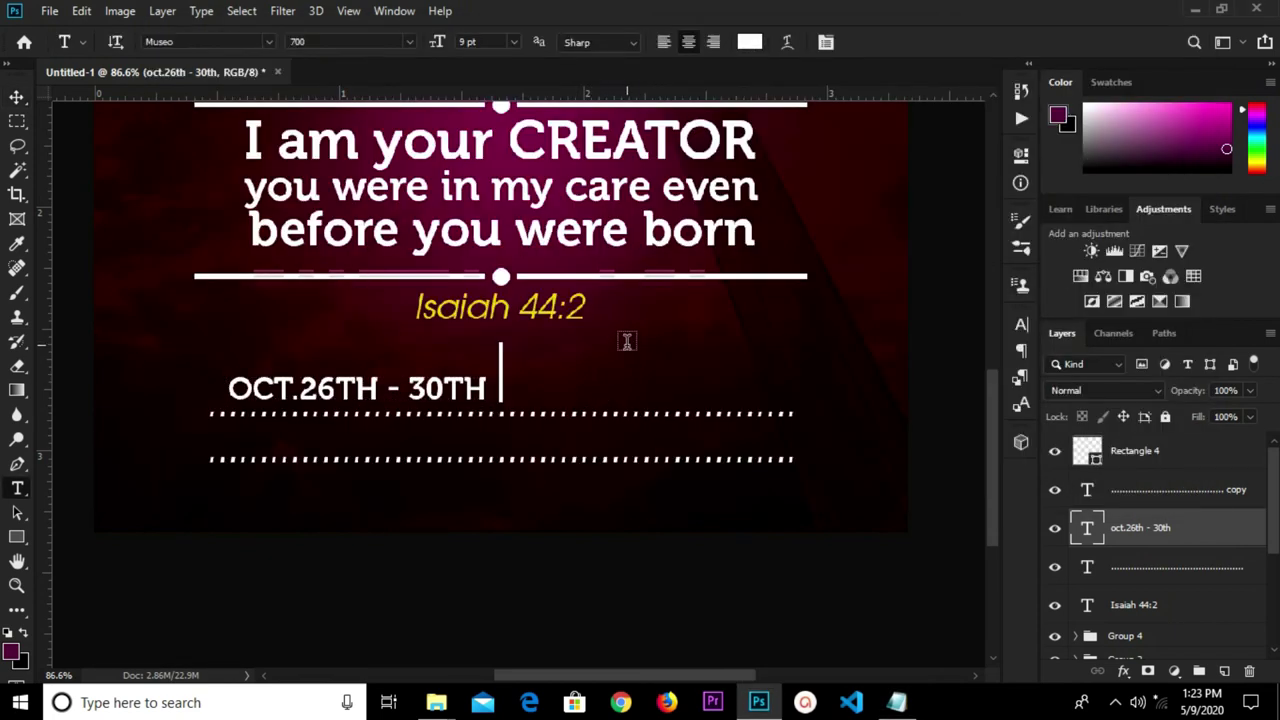
left_click(627, 341)
key("ctrl+v")
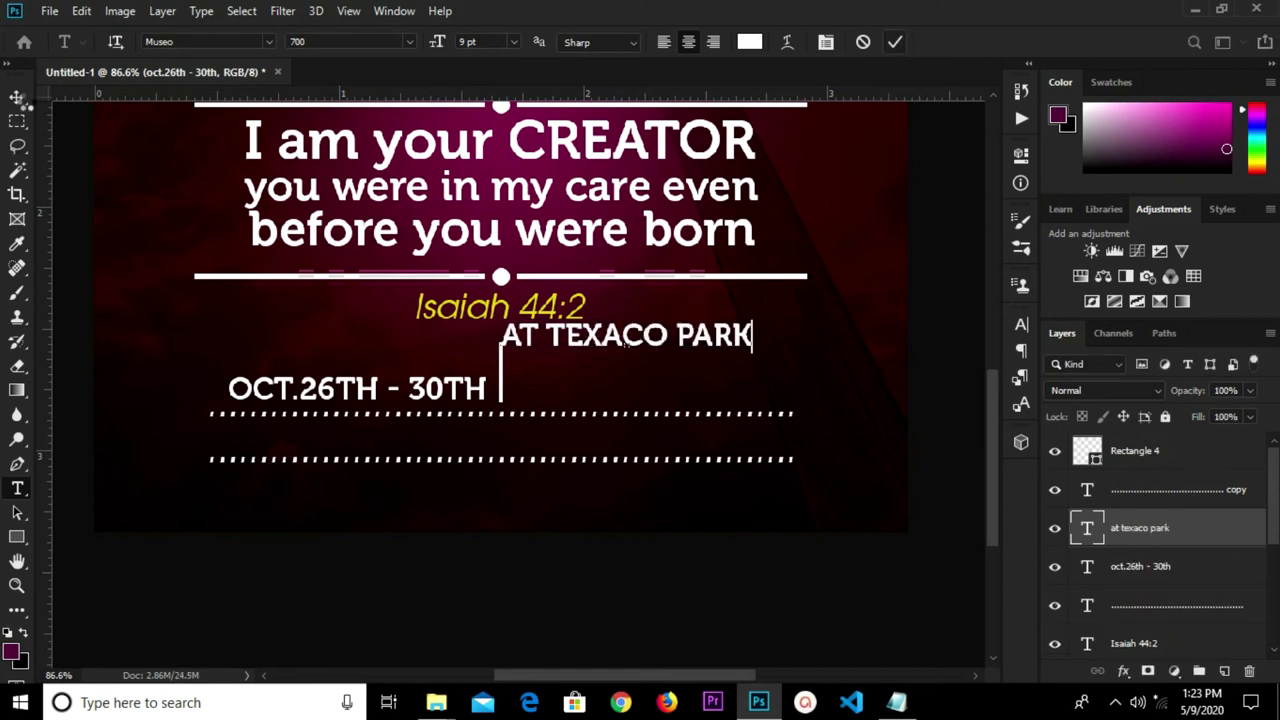
left_click(17, 97)
left_click_drag(608, 338, 623, 392)
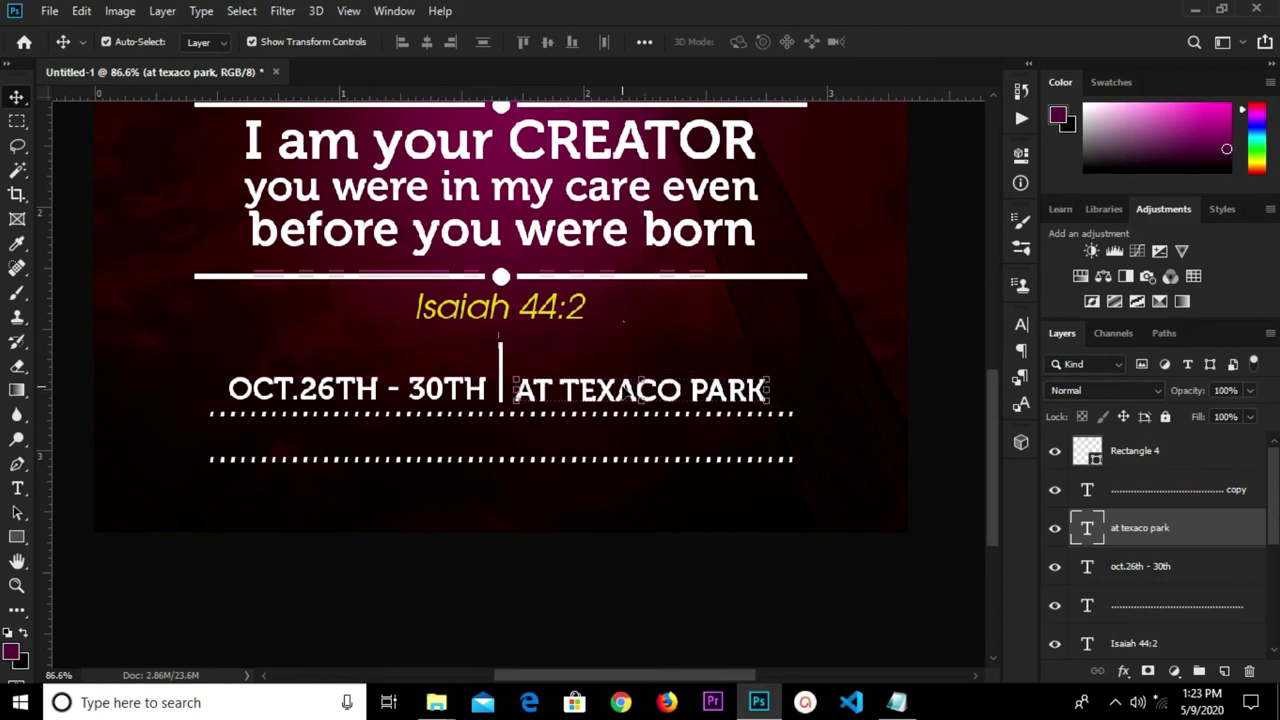
key("Up")
key("Up")
key("Up")
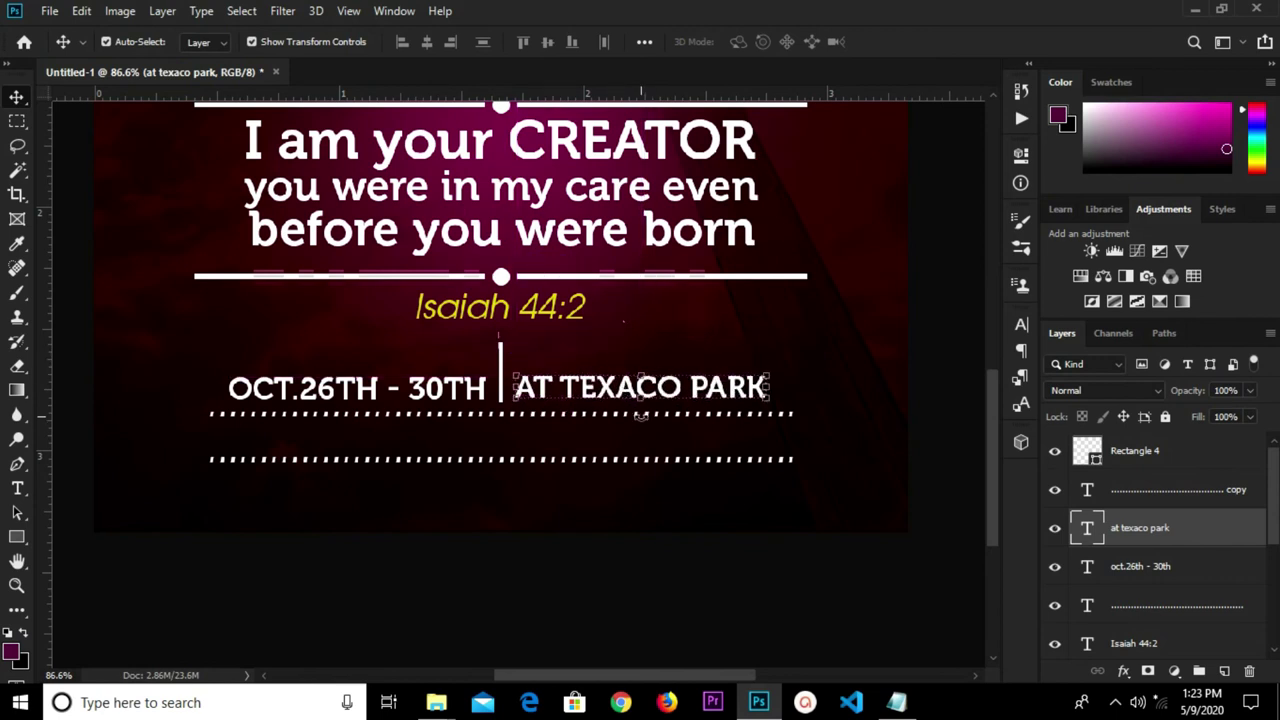
key("Down")
Copy the line '6pm each night' from the Notepad notes
left_click(896, 702)
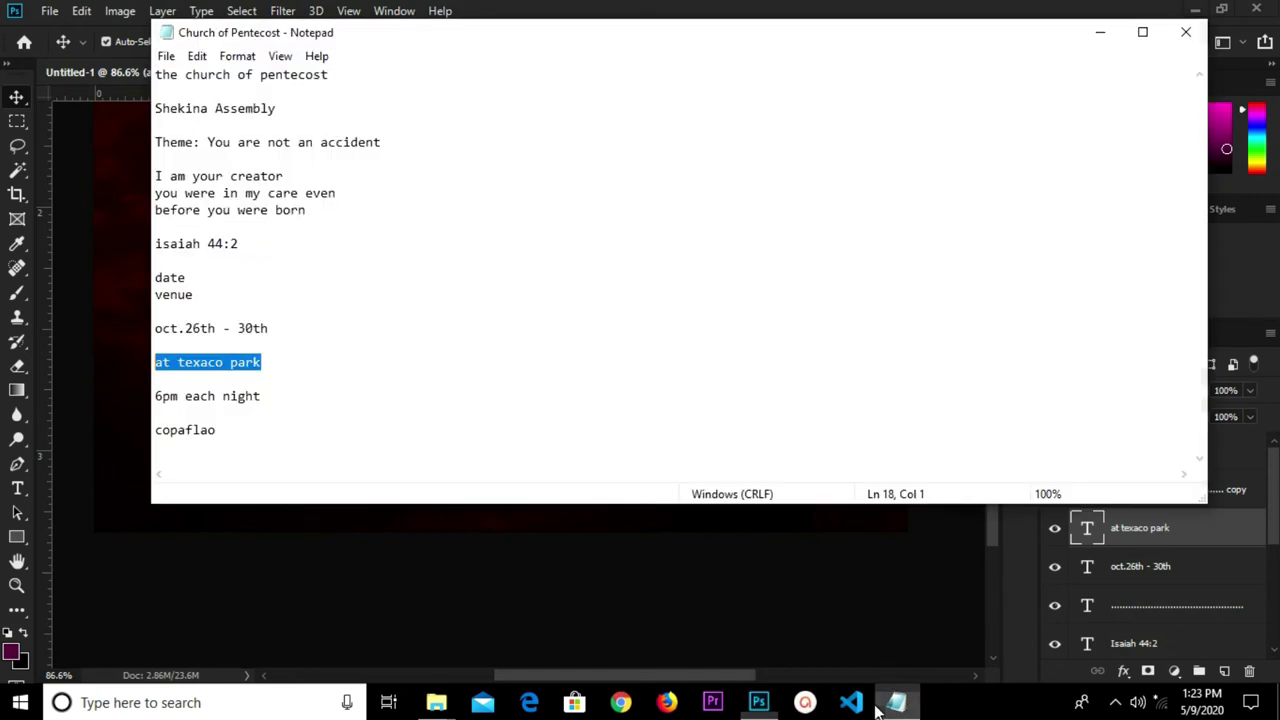
left_click_drag(299, 404, 157, 400)
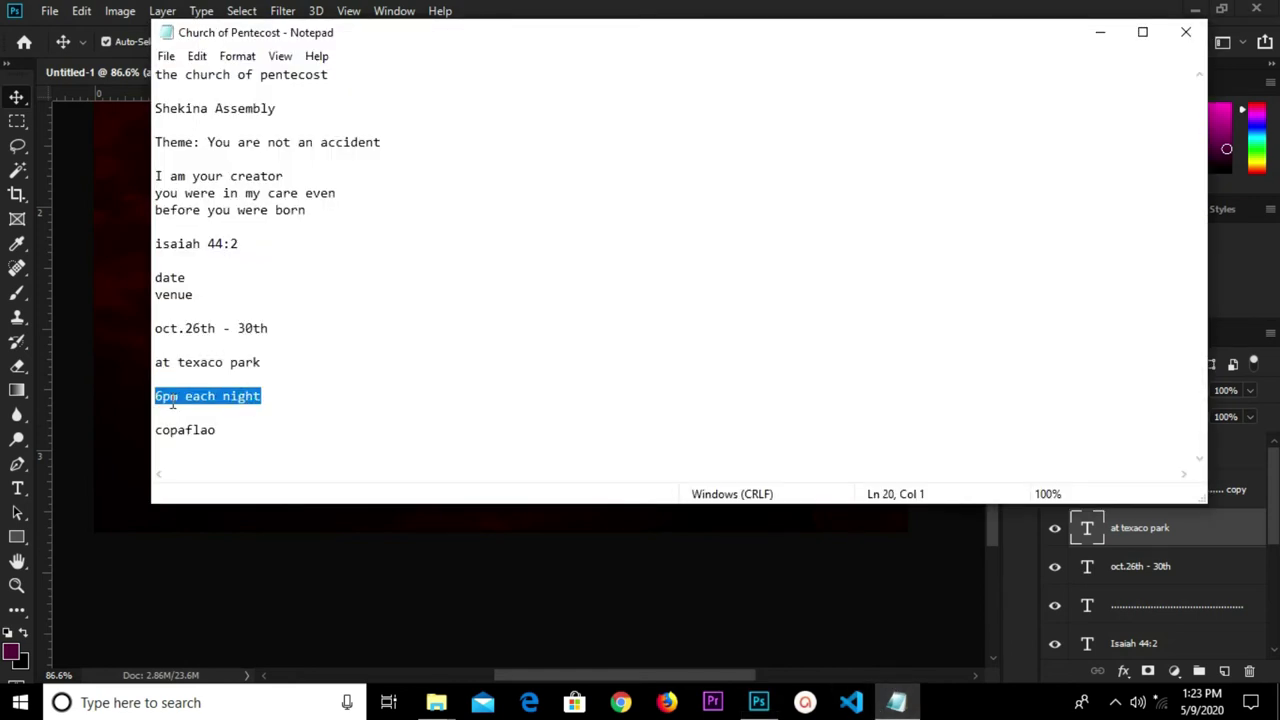
right_click(172, 402)
left_click(254, 180)
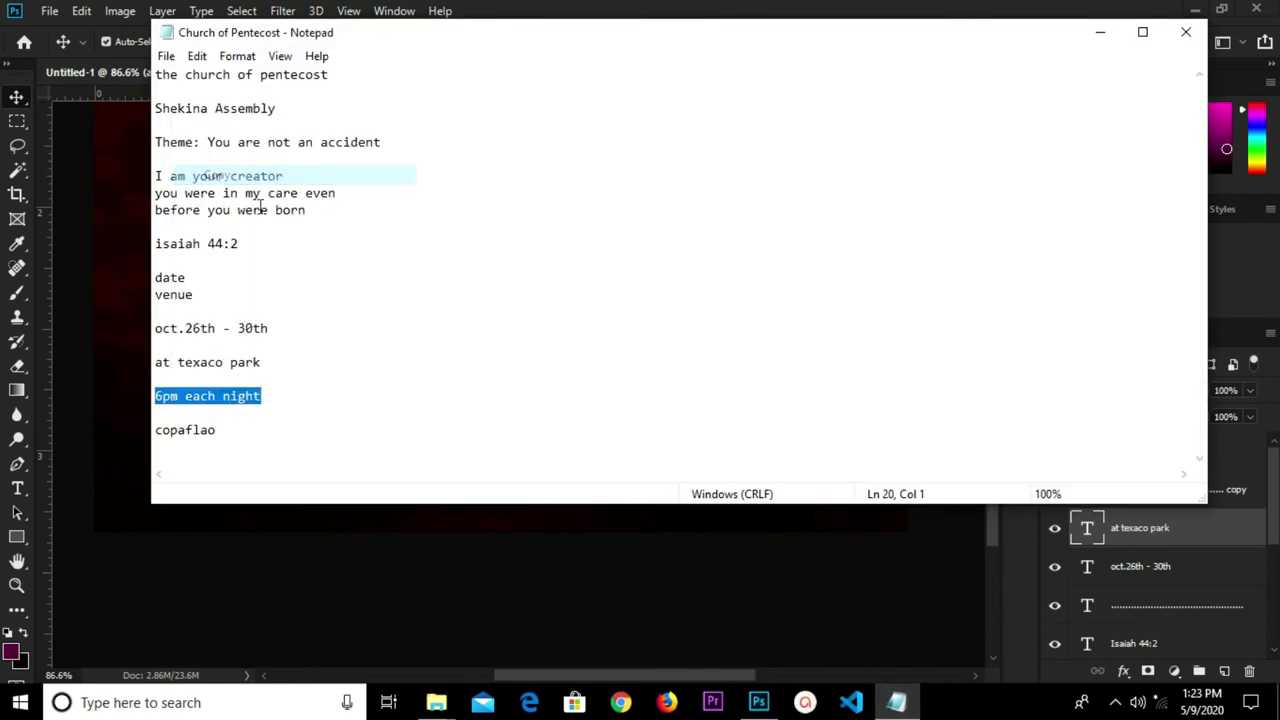
left_click(98, 205)
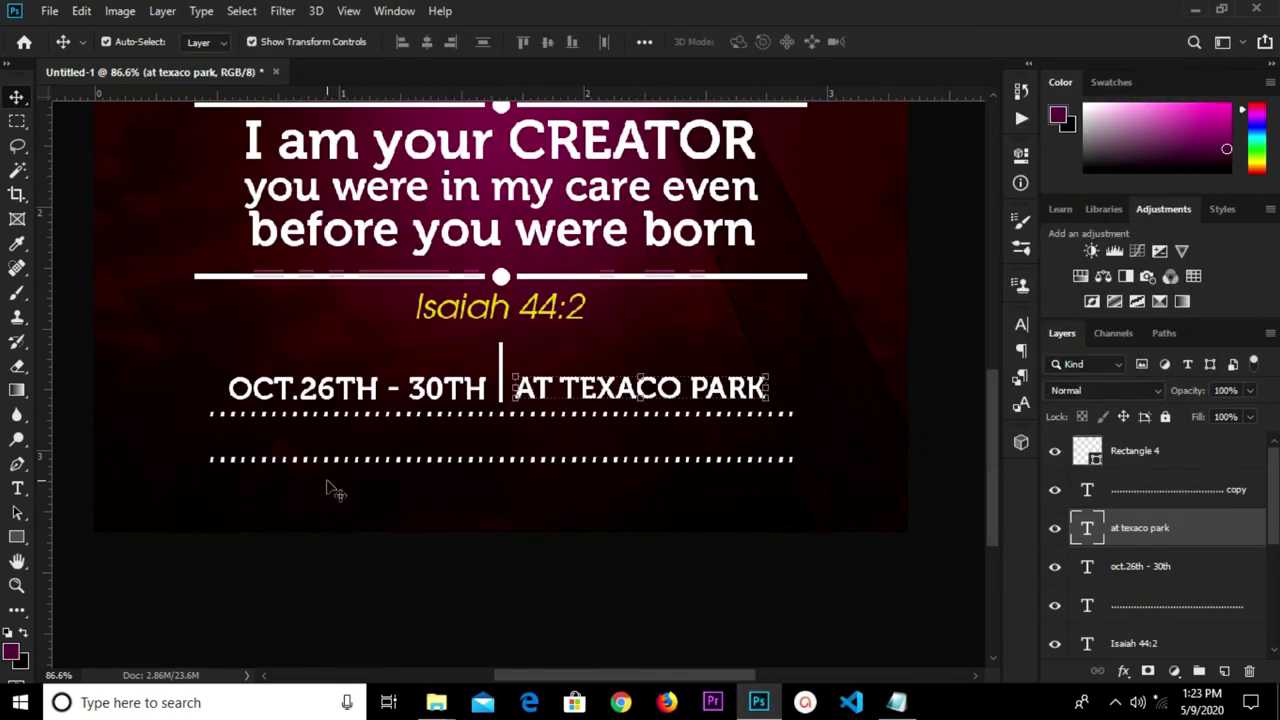
Paste 6PM EACH NIGHT as new text and colour it with the Theme banner's yellow
key("t")
left_click(363, 492)
key("ctrl+v")
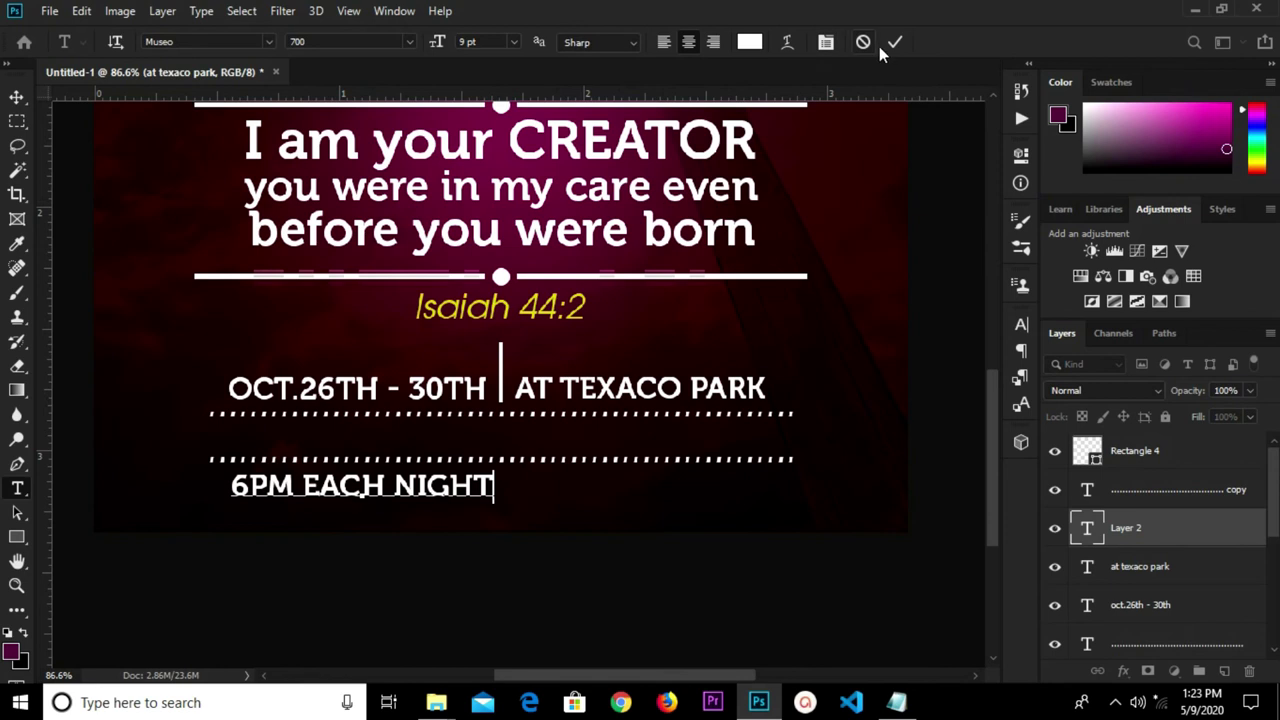
left_click(893, 43)
left_click(750, 42)
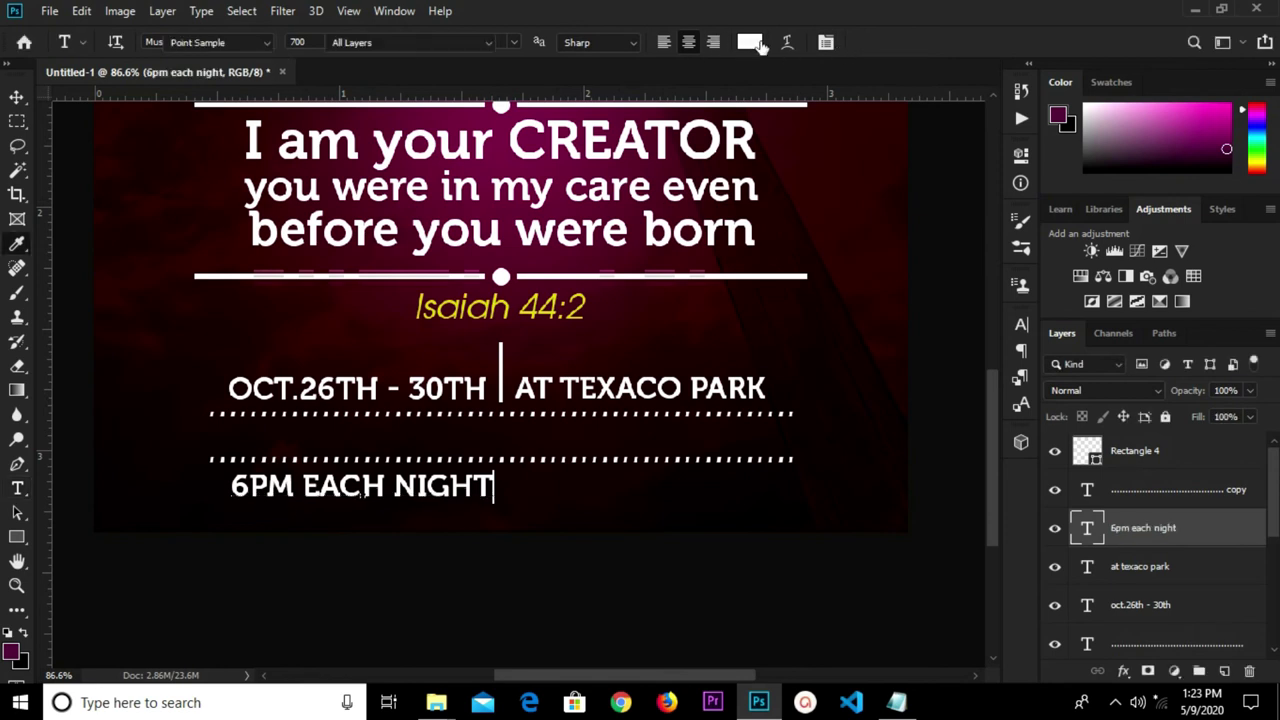
left_click_drag(995, 425, 986, 350)
left_click(747, 189)
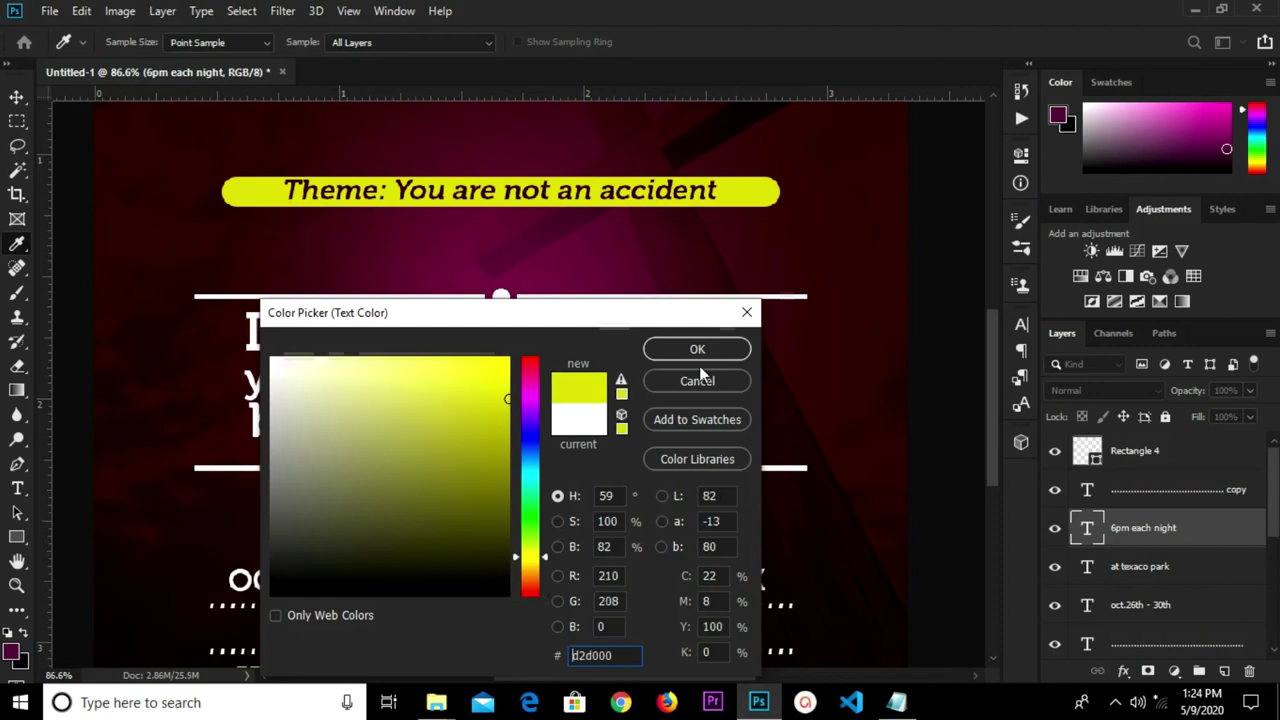
left_click(697, 349)
Place 6PM EACH NIGHT between the dotted lines, centred horizontally and nudged down slightly
key("ctrl+0")
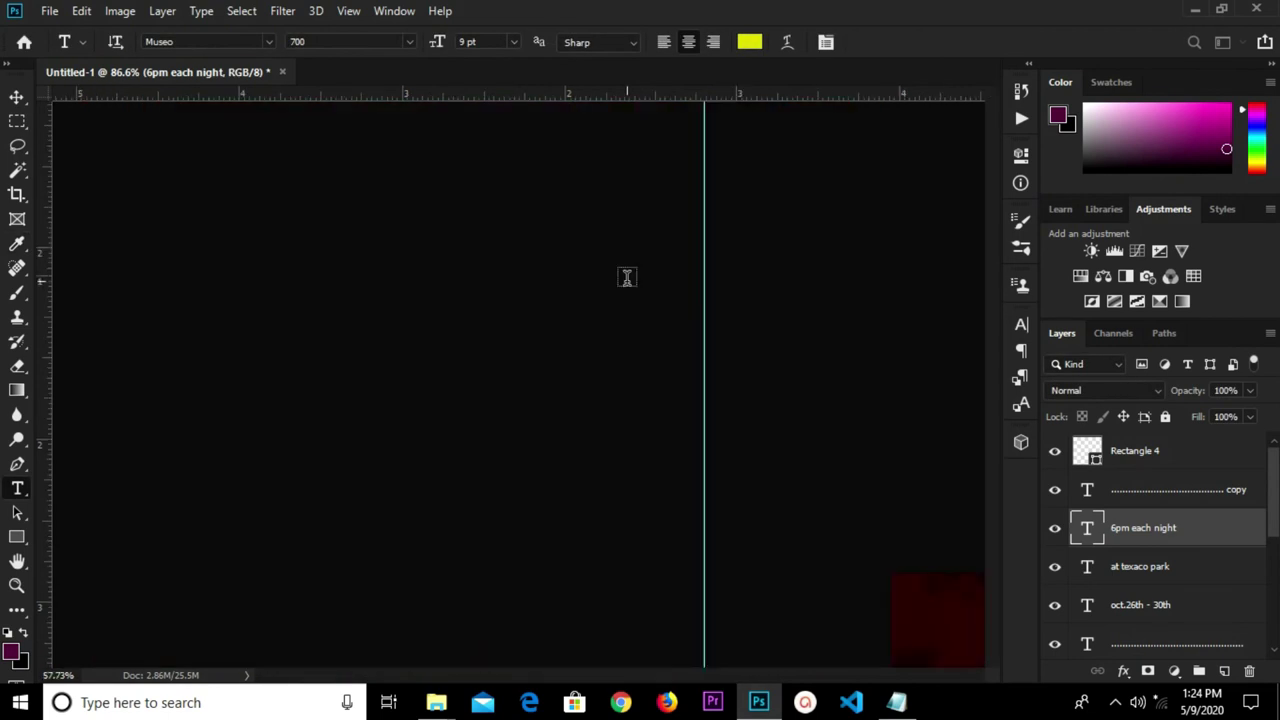
left_click(16, 97)
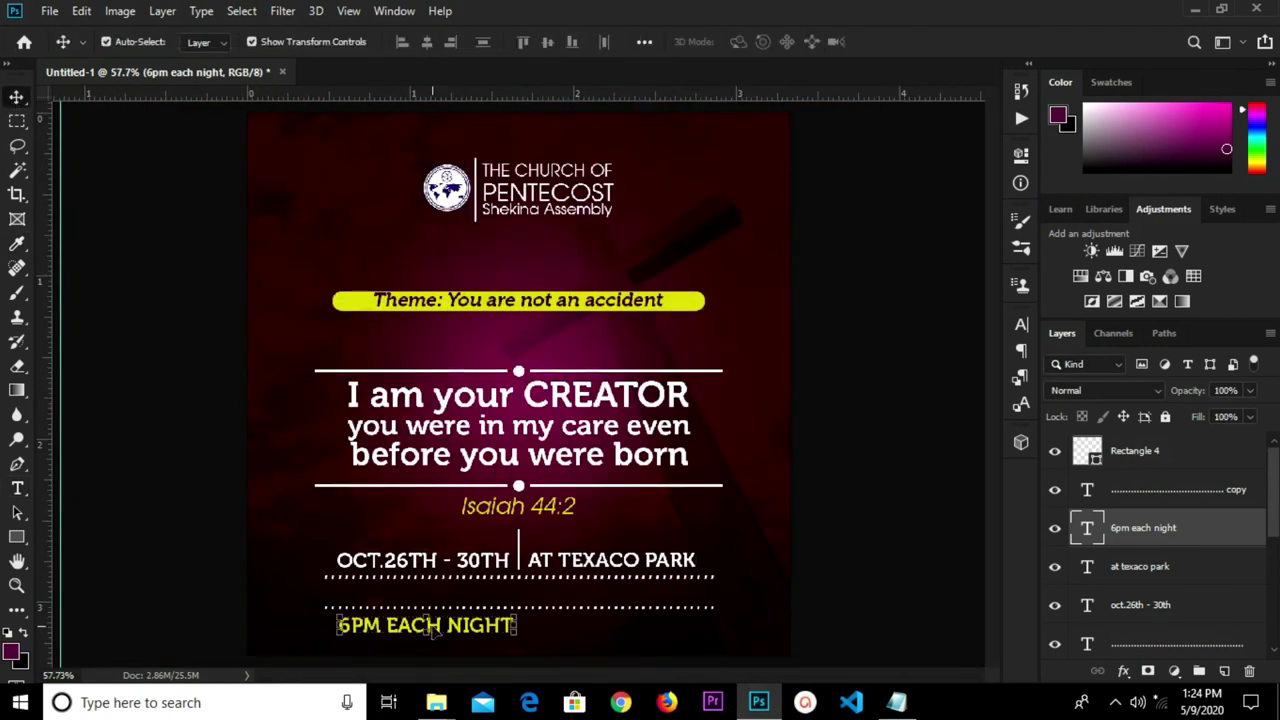
left_click_drag(455, 630, 524, 593)
key("ctrl+a")
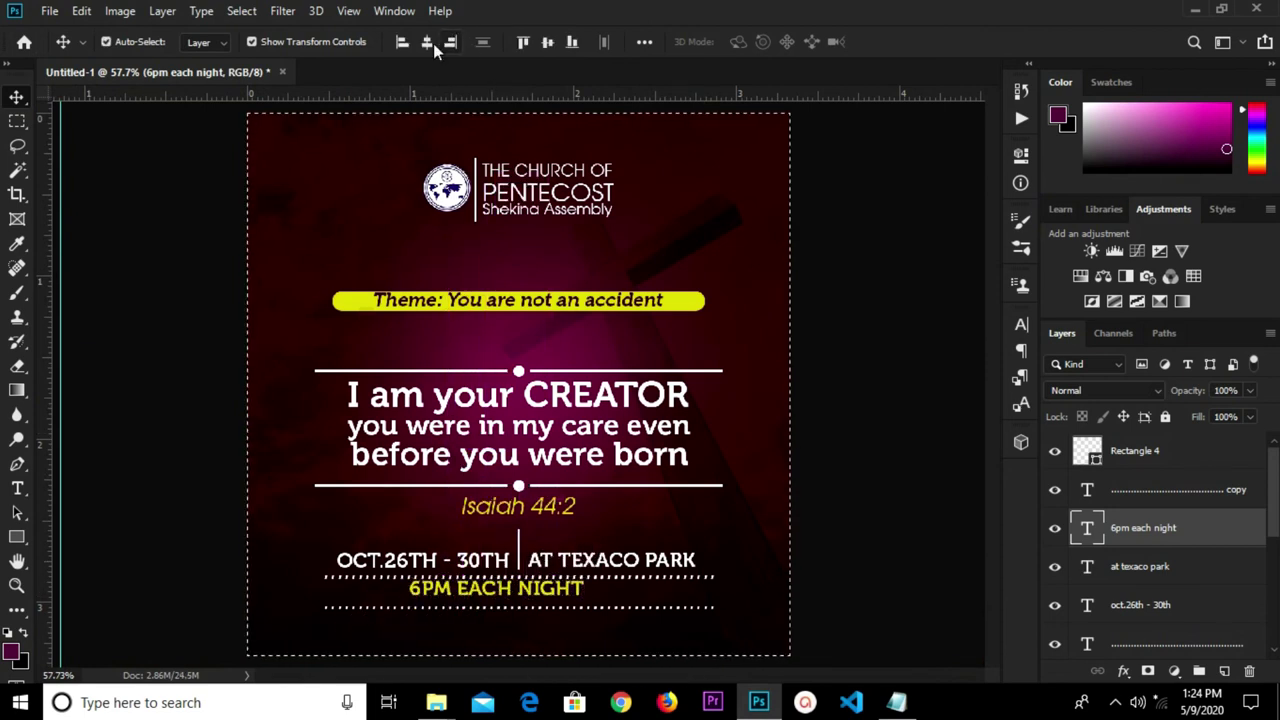
left_click(416, 48)
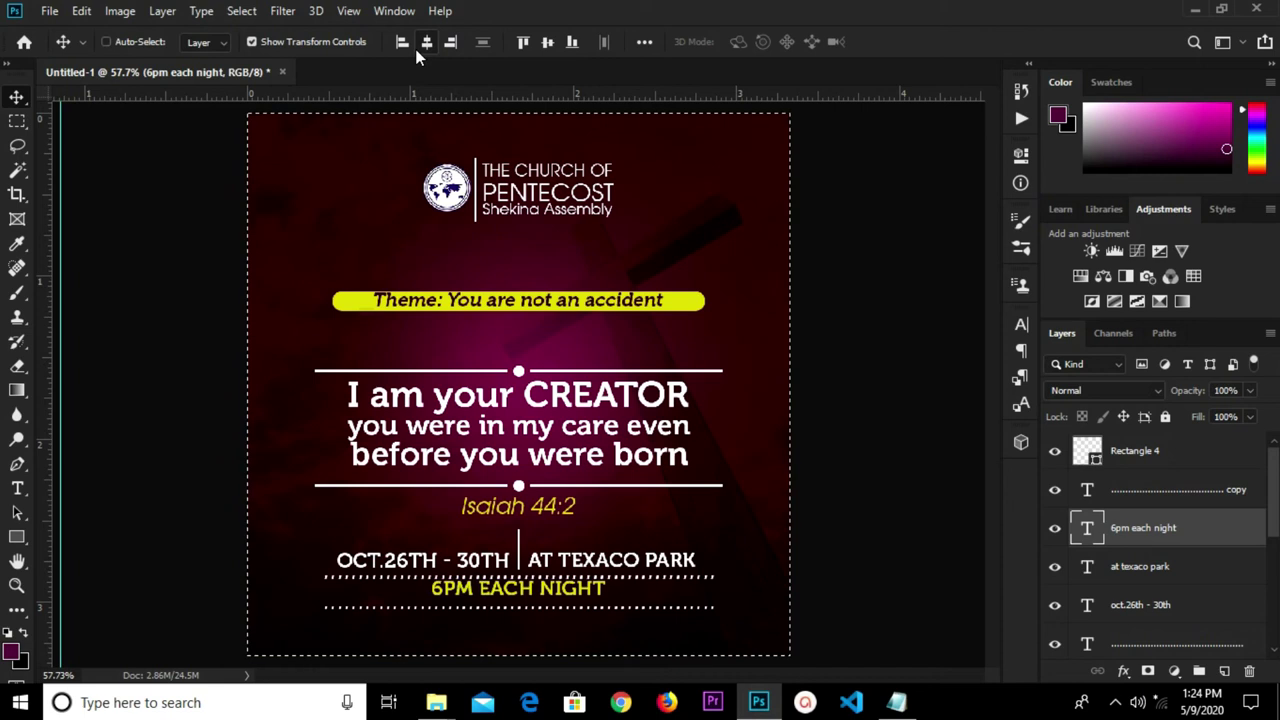
key("ctrl")
key("ctrl+d")
key("Down")
key("Down")
key("Down")
key("Down")
key("Down")
key("Down")
key("Down")
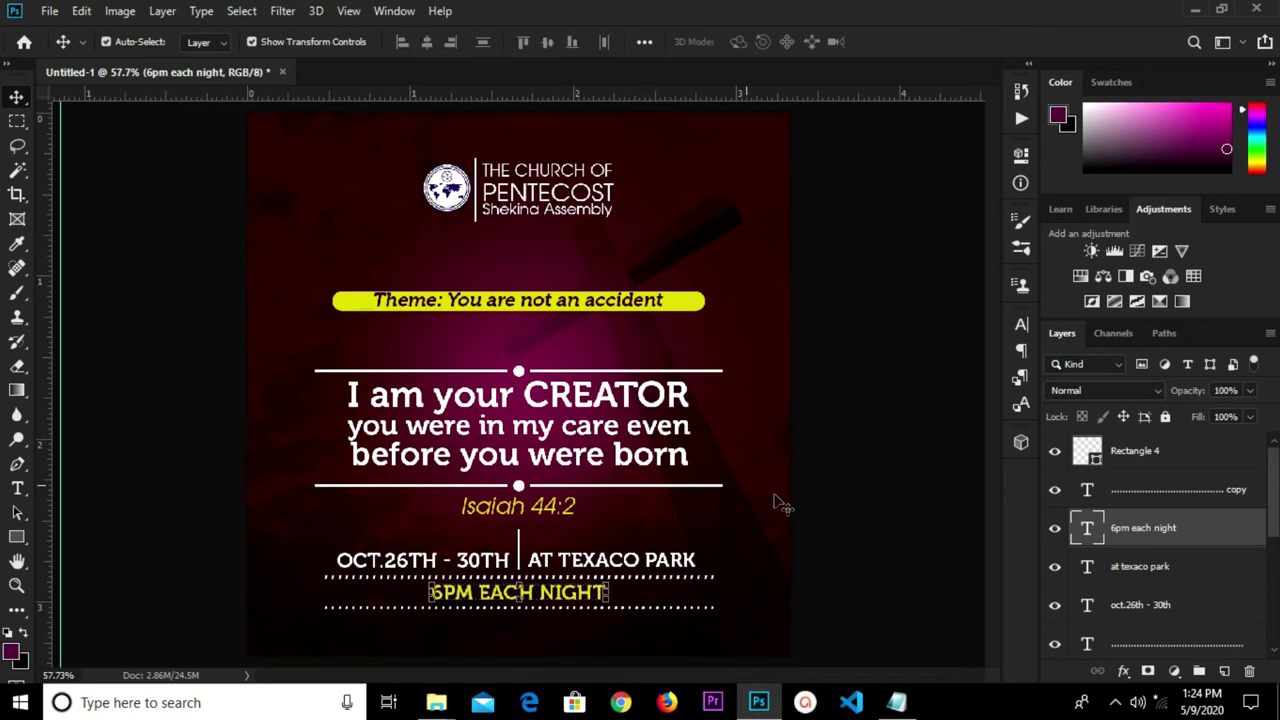
left_click(772, 505)
Draw a 191 × 36 px bar above the October dates, filled with the Theme banner's yellow
key("u")
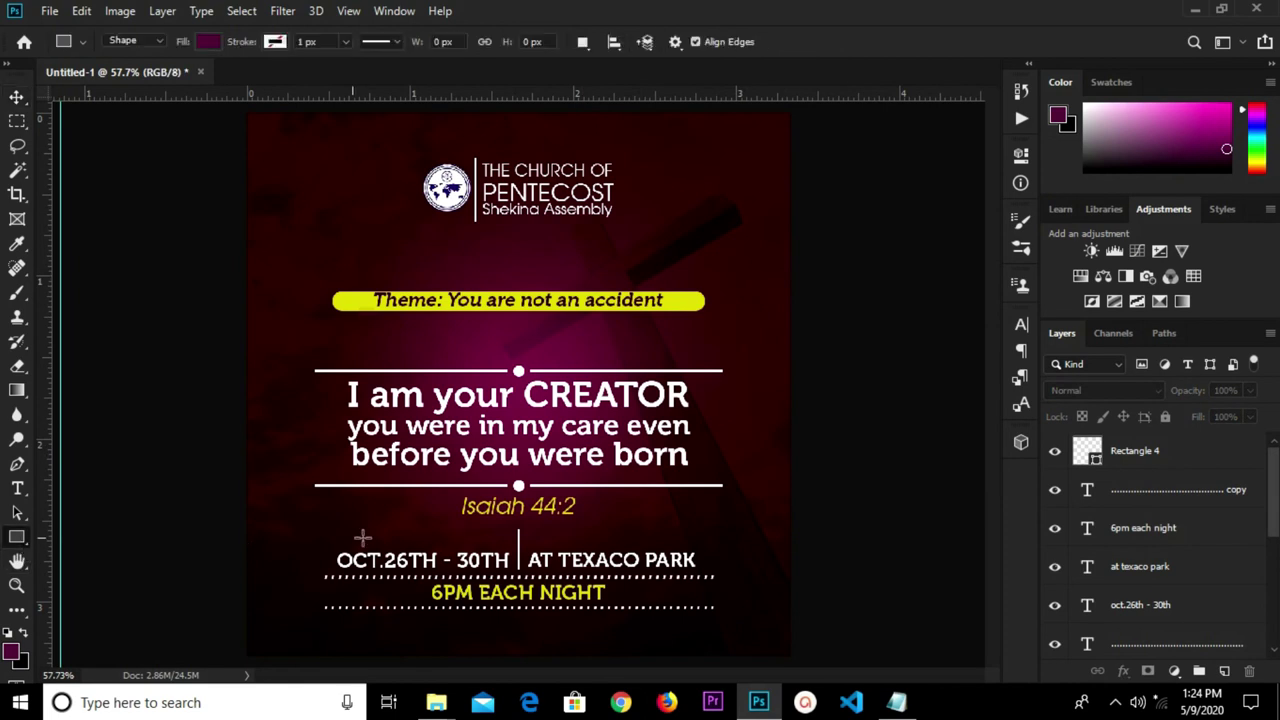
scroll(410, 533, "up", 2)
left_click_drag(403, 527, 528, 548)
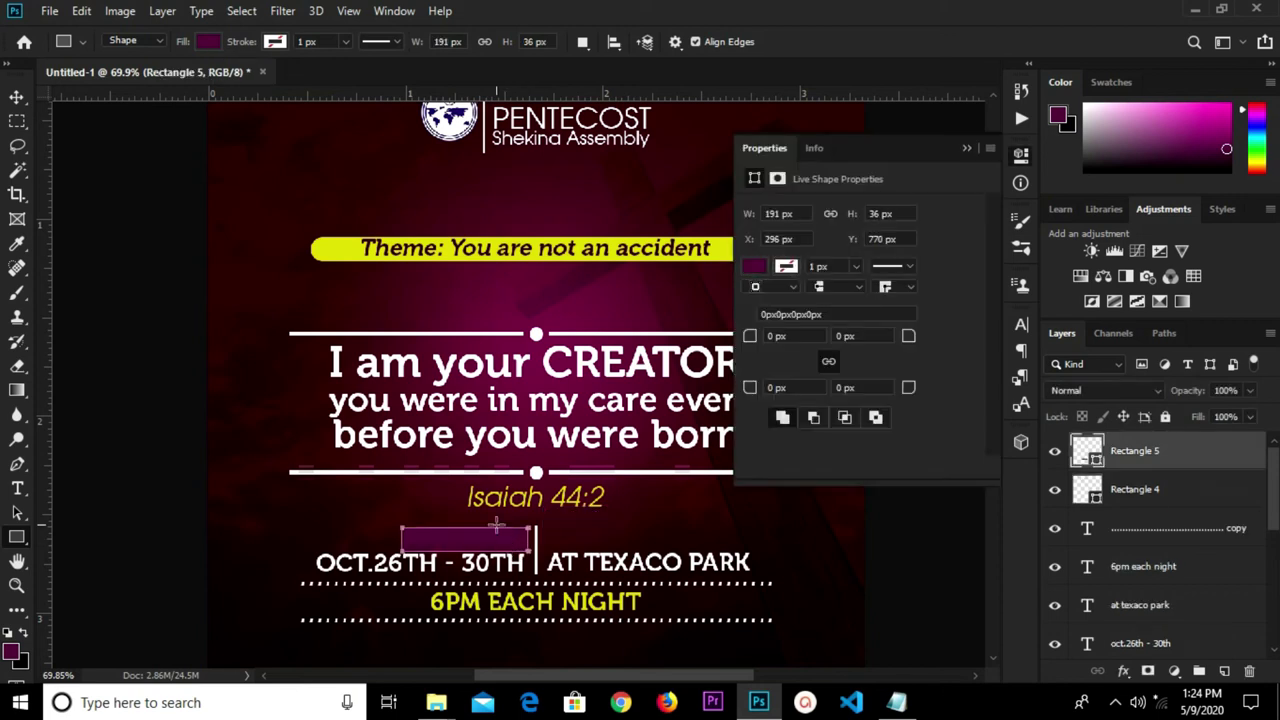
left_click(755, 267)
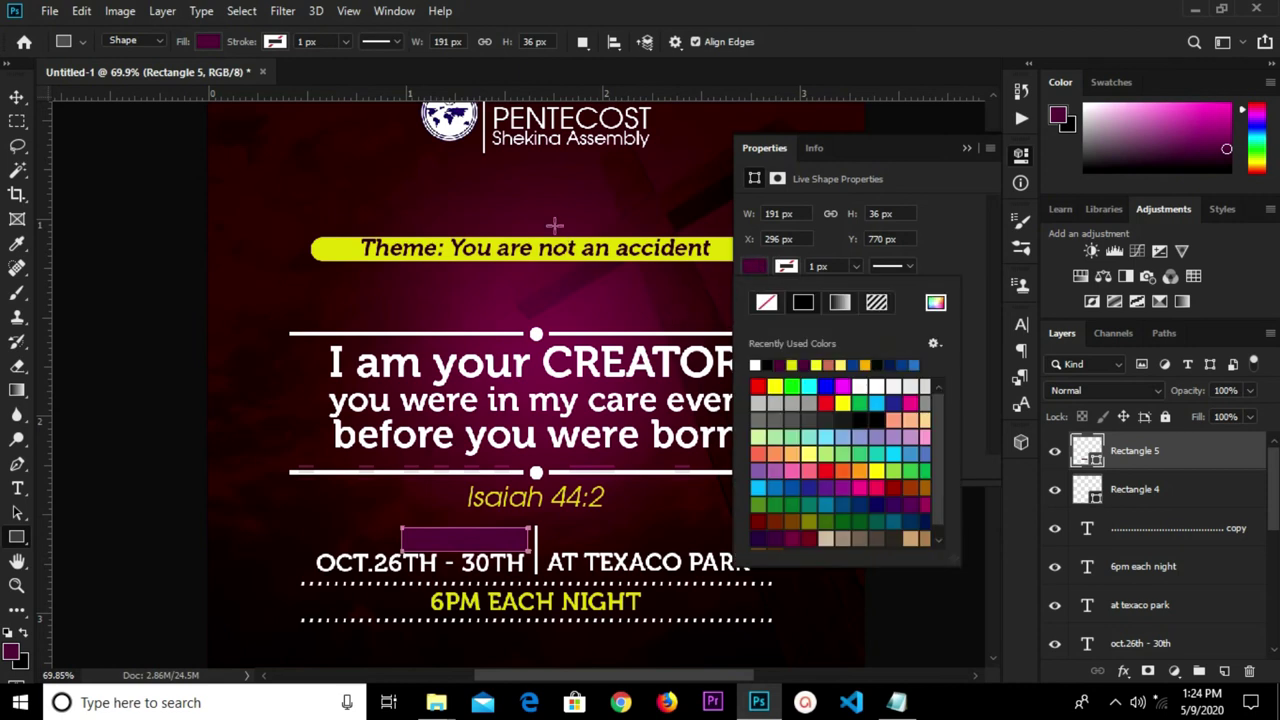
left_click(935, 303)
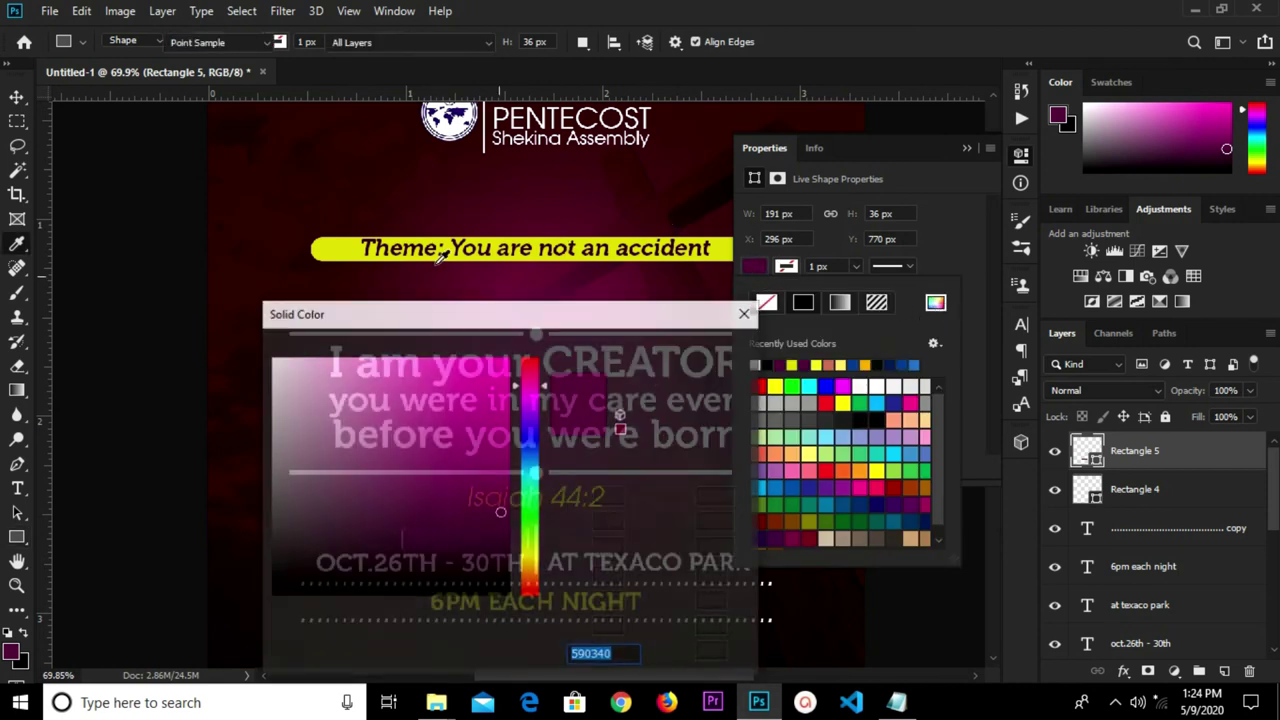
left_click(355, 240)
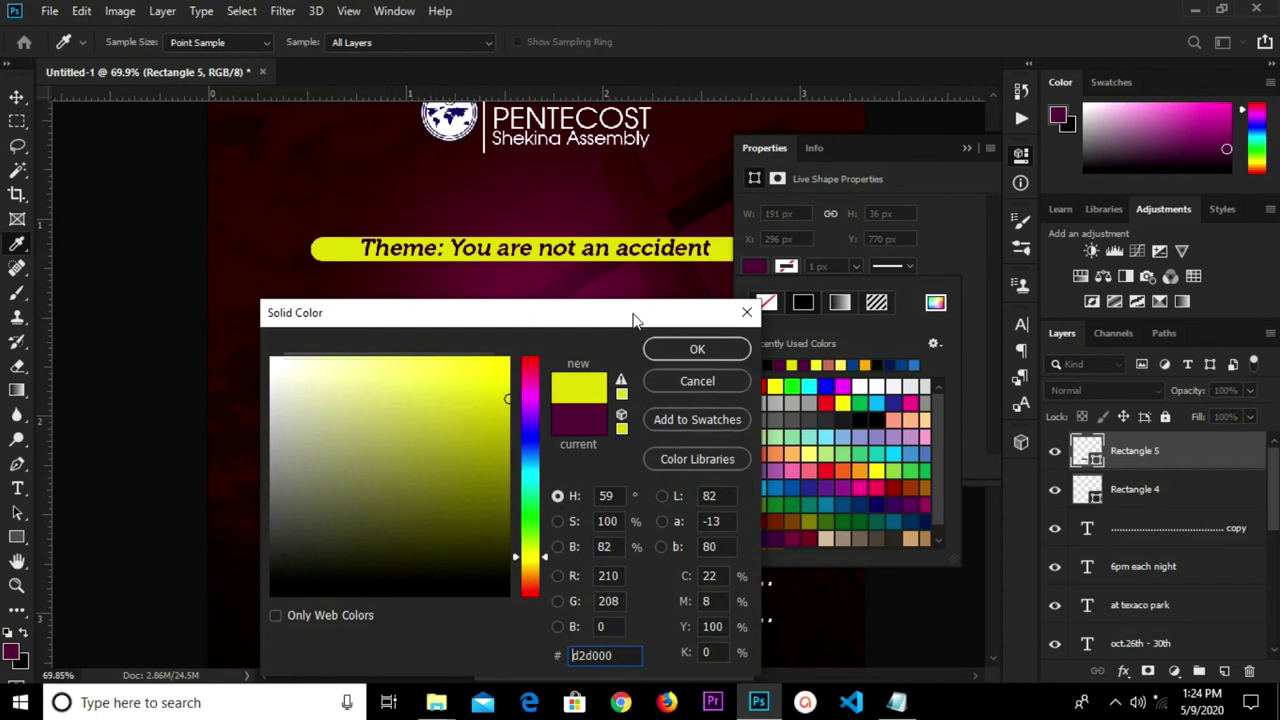
left_click(697, 349)
Nudge the yellow bar into place and round its top-left corner to 15 px
left_click(16, 97)
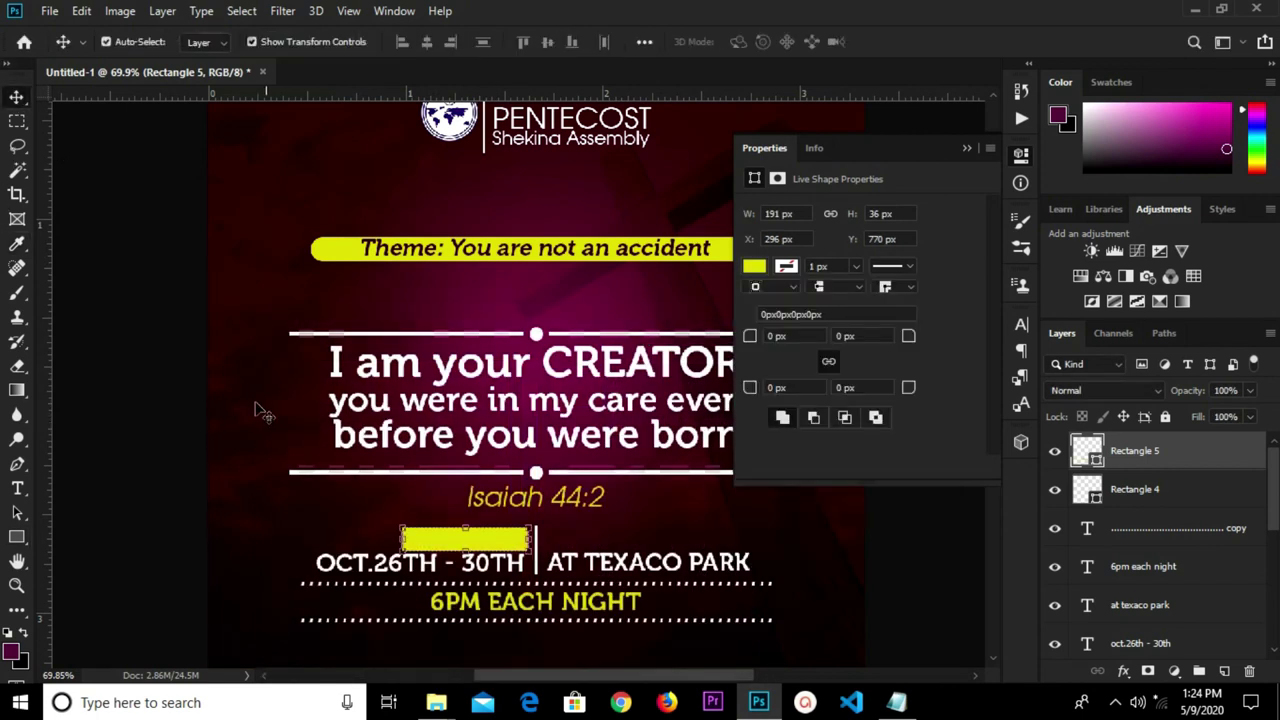
key("Up")
key("Up")
key("Up")
key("Up")
key("Down")
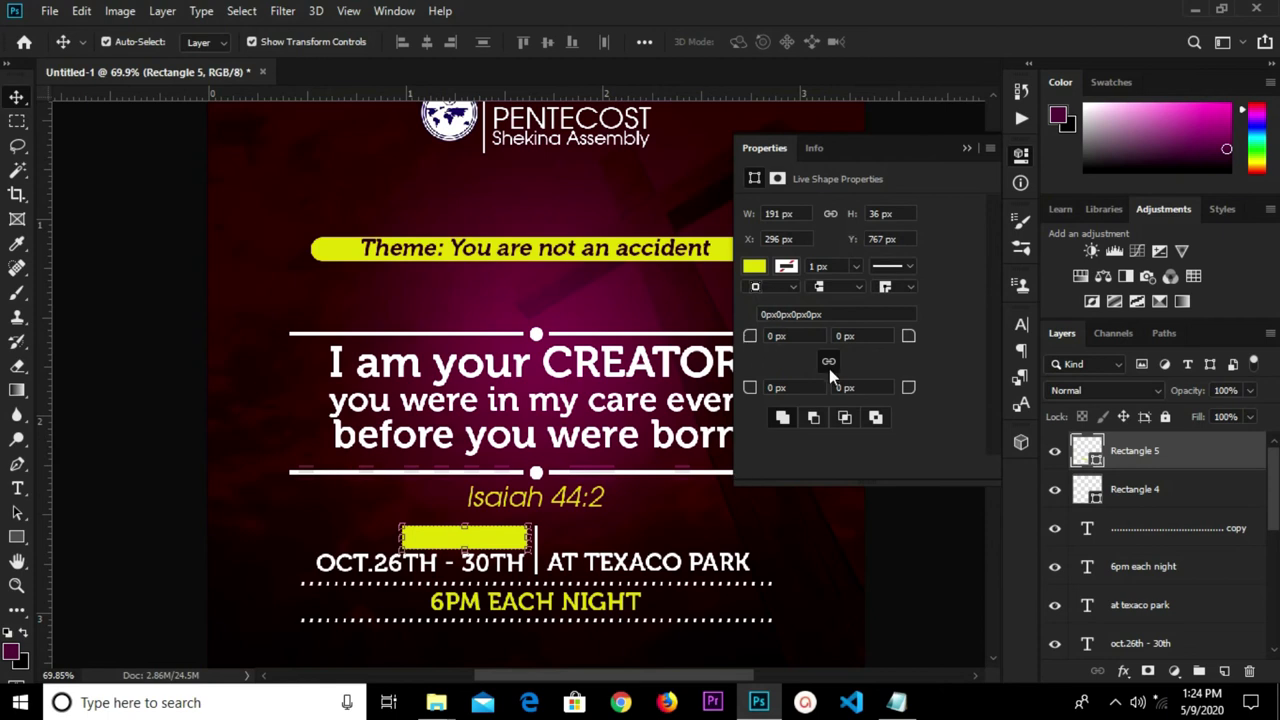
left_click(778, 337)
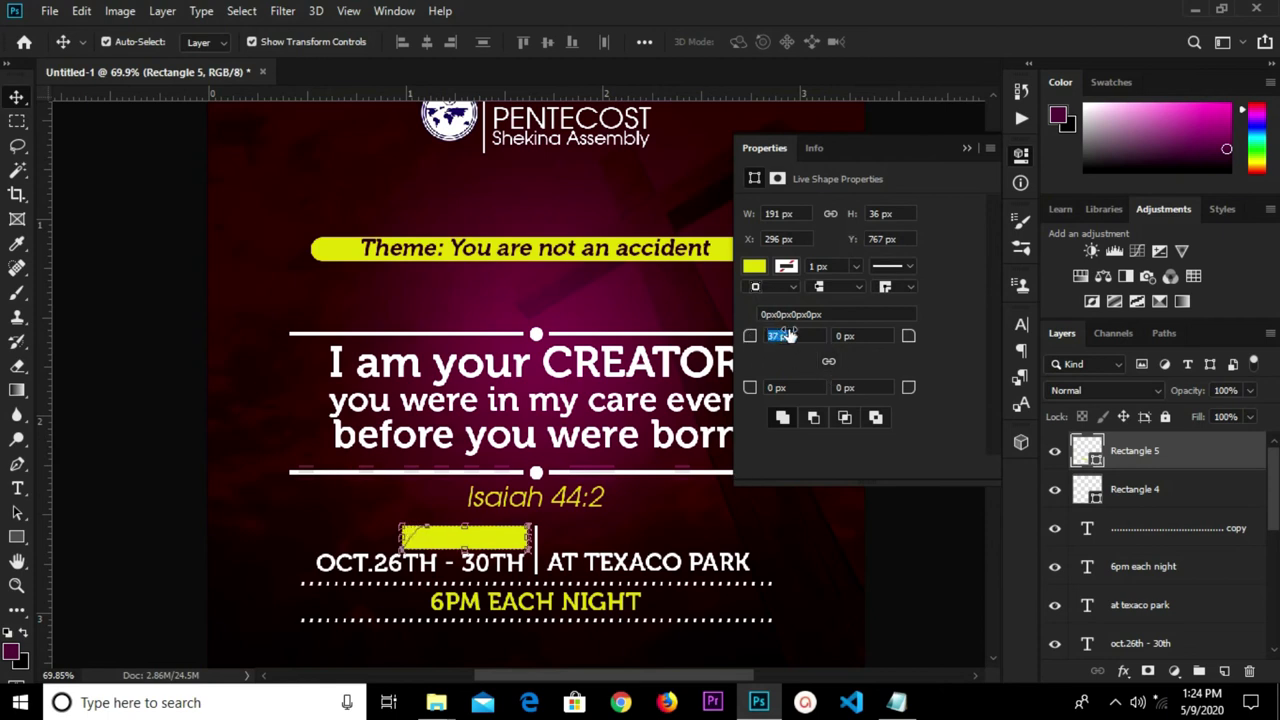
type("21")
key("Return")
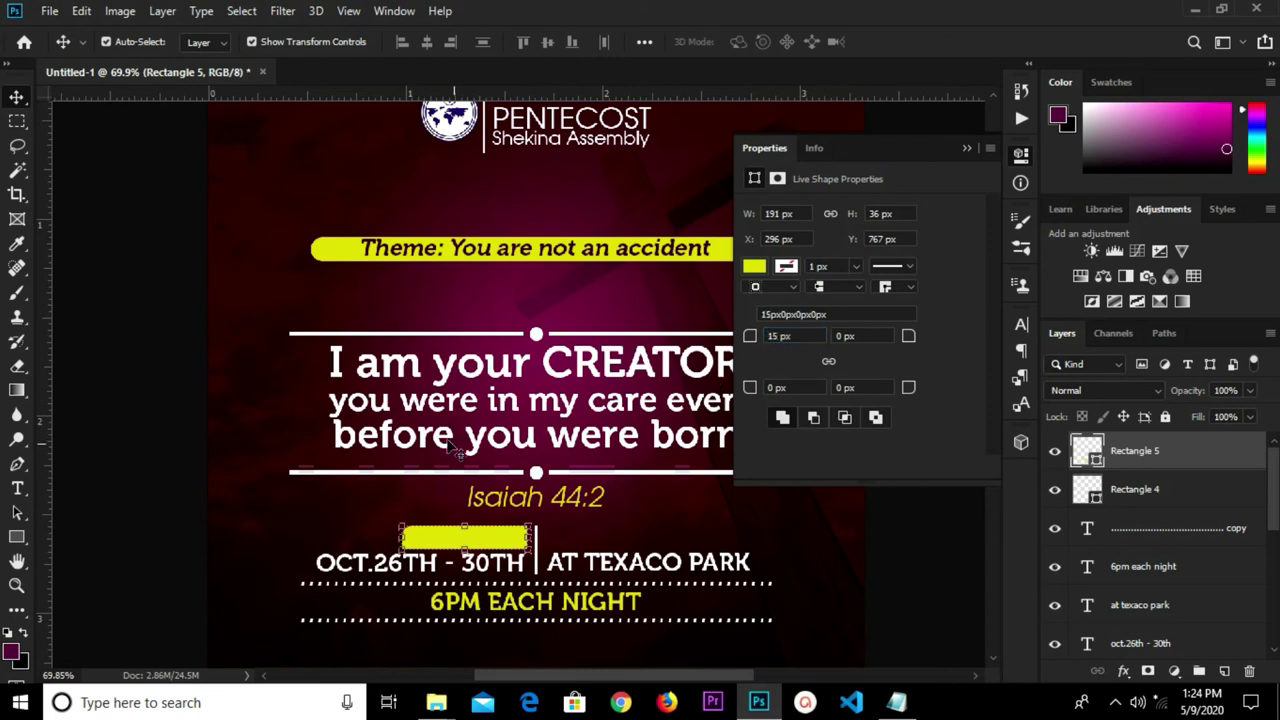
left_click(143, 471)
Duplicate the yellow bar above AT TEXACO PARK, flip it horizontally, and nudge the venue text left
left_click(482, 542)
left_click_drag(478, 538, 618, 544)
key("Up")
key("Up")
key("Up")
key("Up")
key("Up")
key("Up")
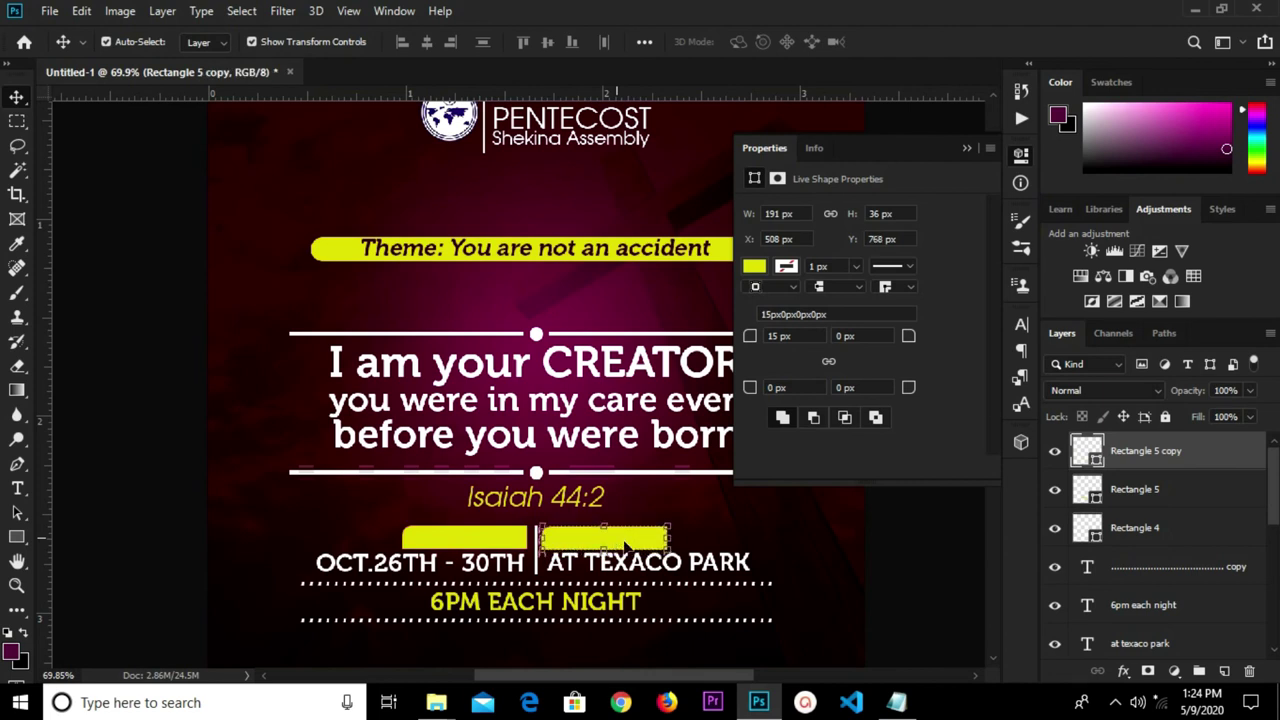
key("ctrl+t")
right_click(628, 545)
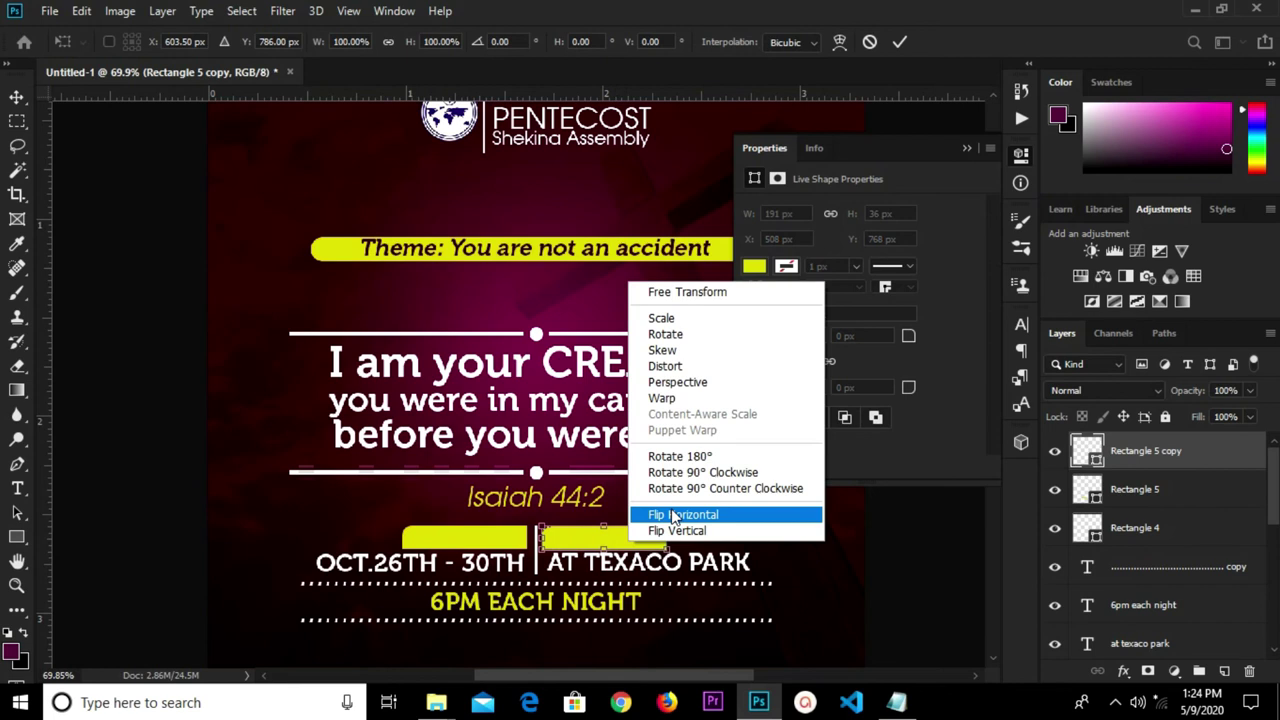
left_click(675, 515)
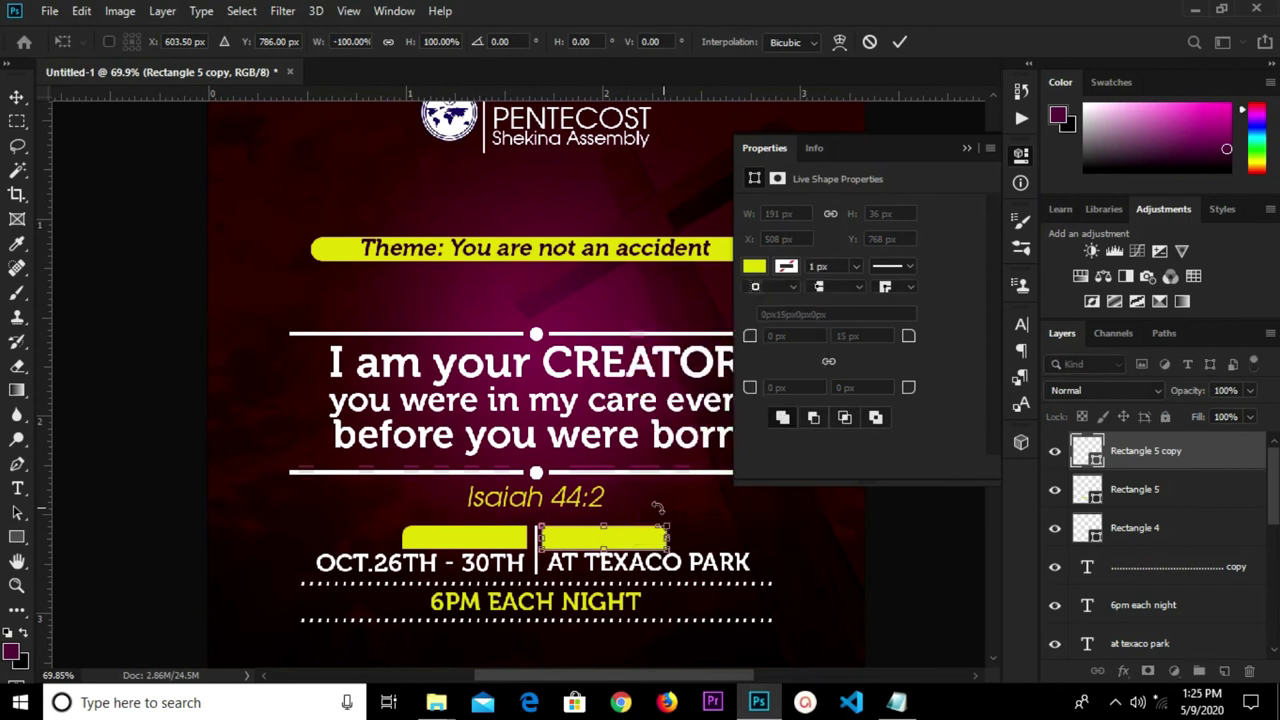
key("Right")
key("Right")
key("Right")
key("Right")
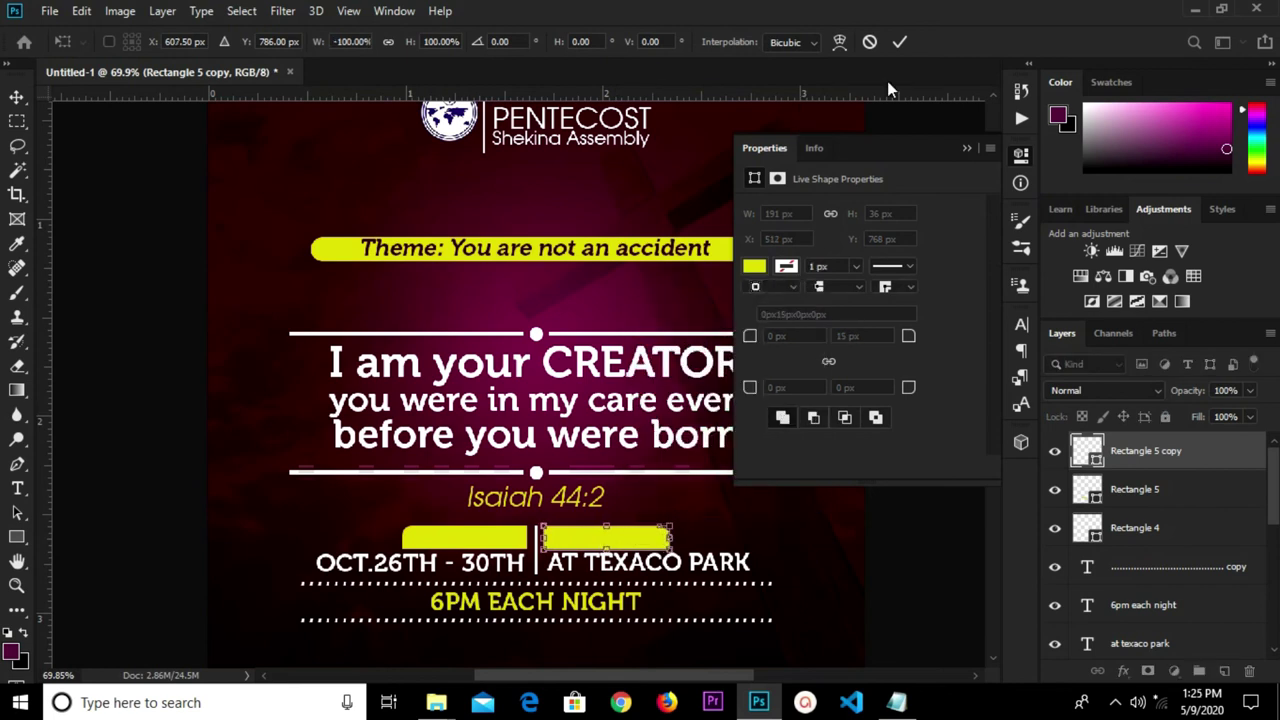
left_click(898, 46)
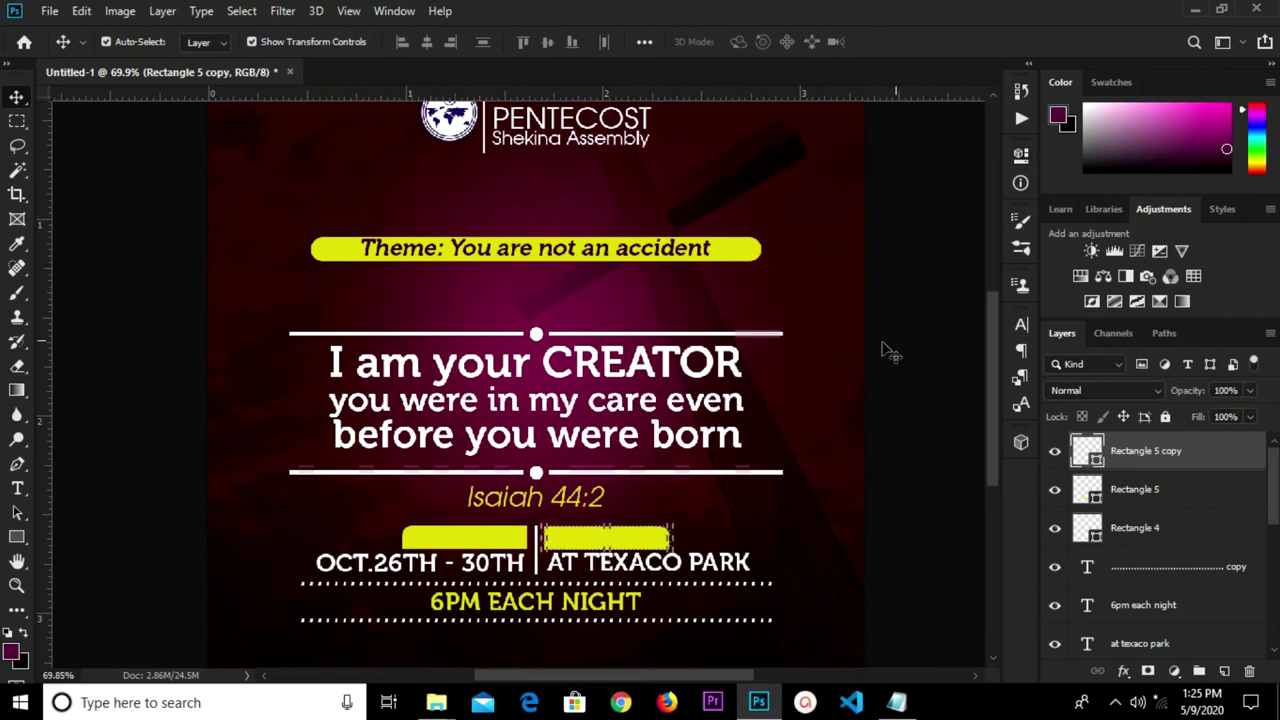
left_click(612, 568)
key("Left")
key("Left")
key("Left")
key("Left")
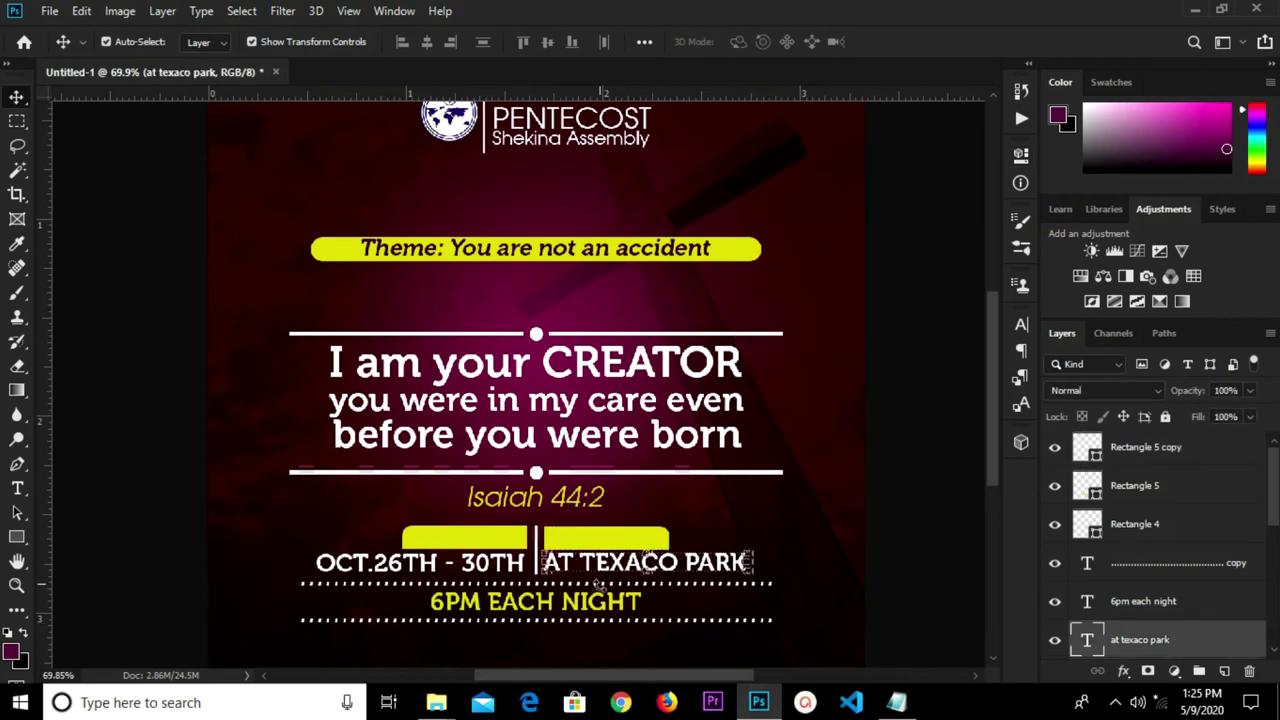
Copy 'date' from the notes and paste it into a new DATE text layer on the flyer
left_click(896, 703)
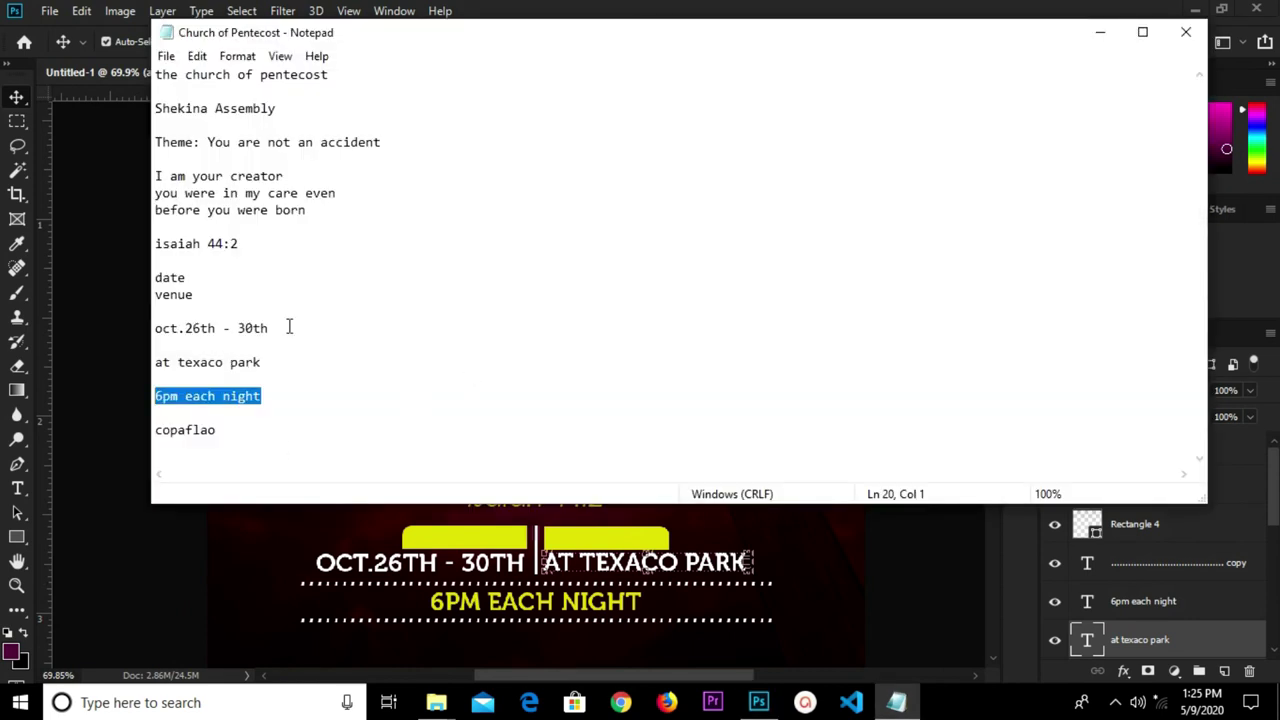
left_click_drag(200, 277, 145, 277)
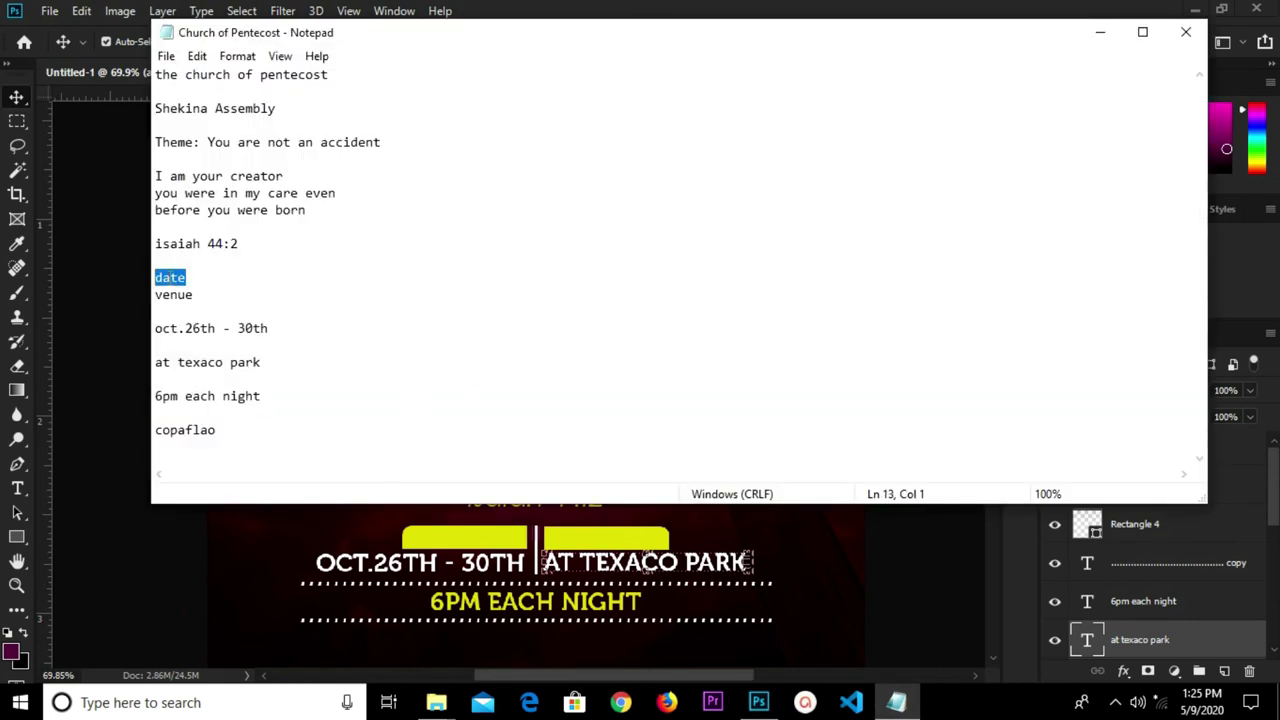
right_click(174, 278)
left_click(214, 337)
left_click(533, 582)
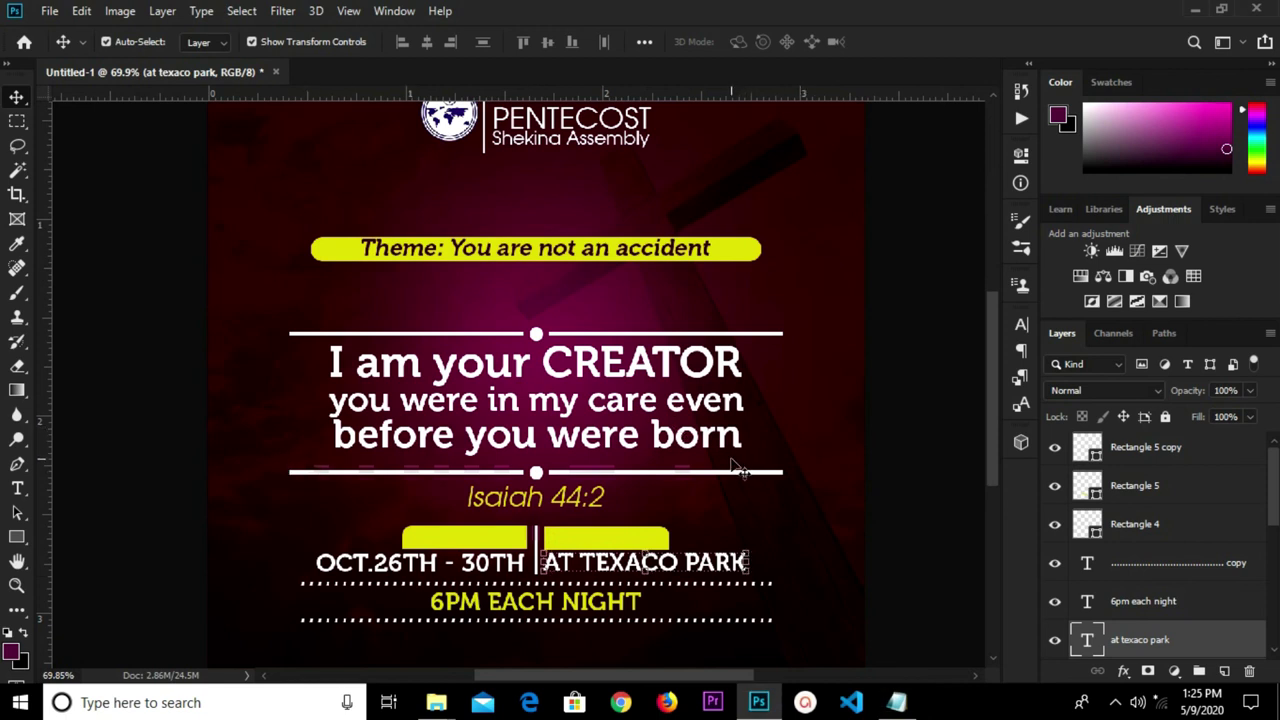
key("t")
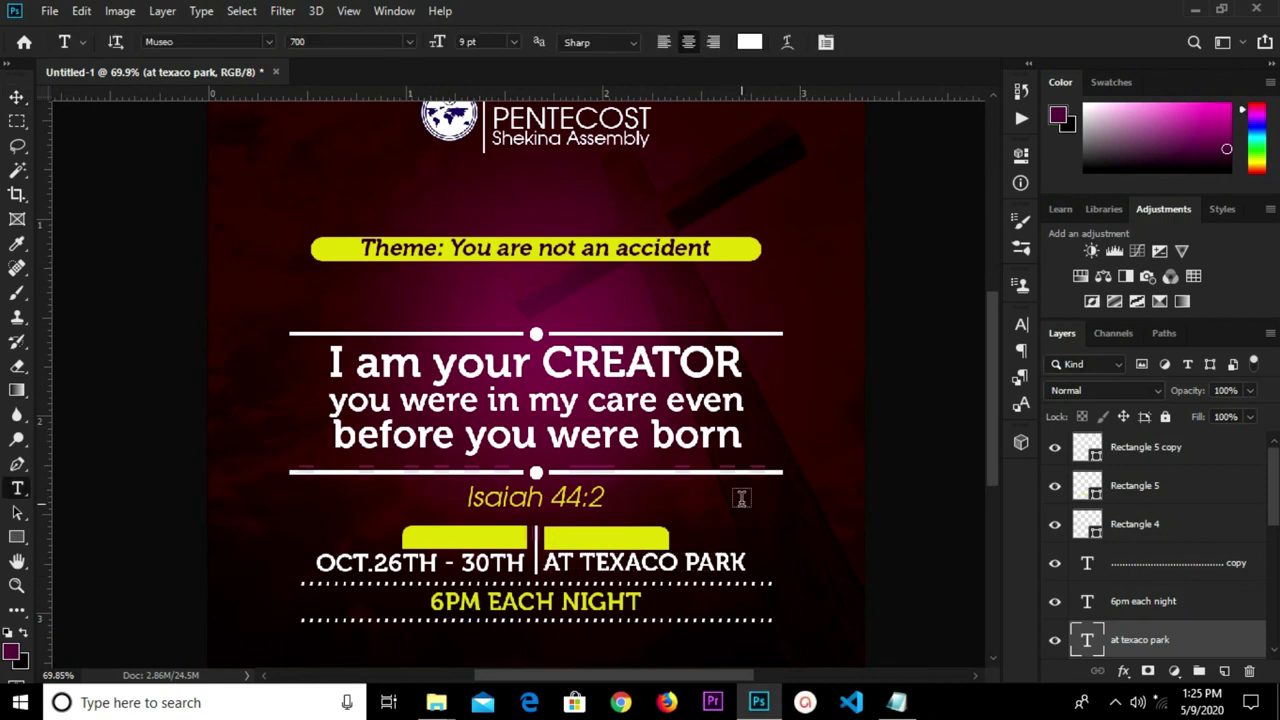
left_click(741, 498)
key("BackSpace")
key("ctrl+v")
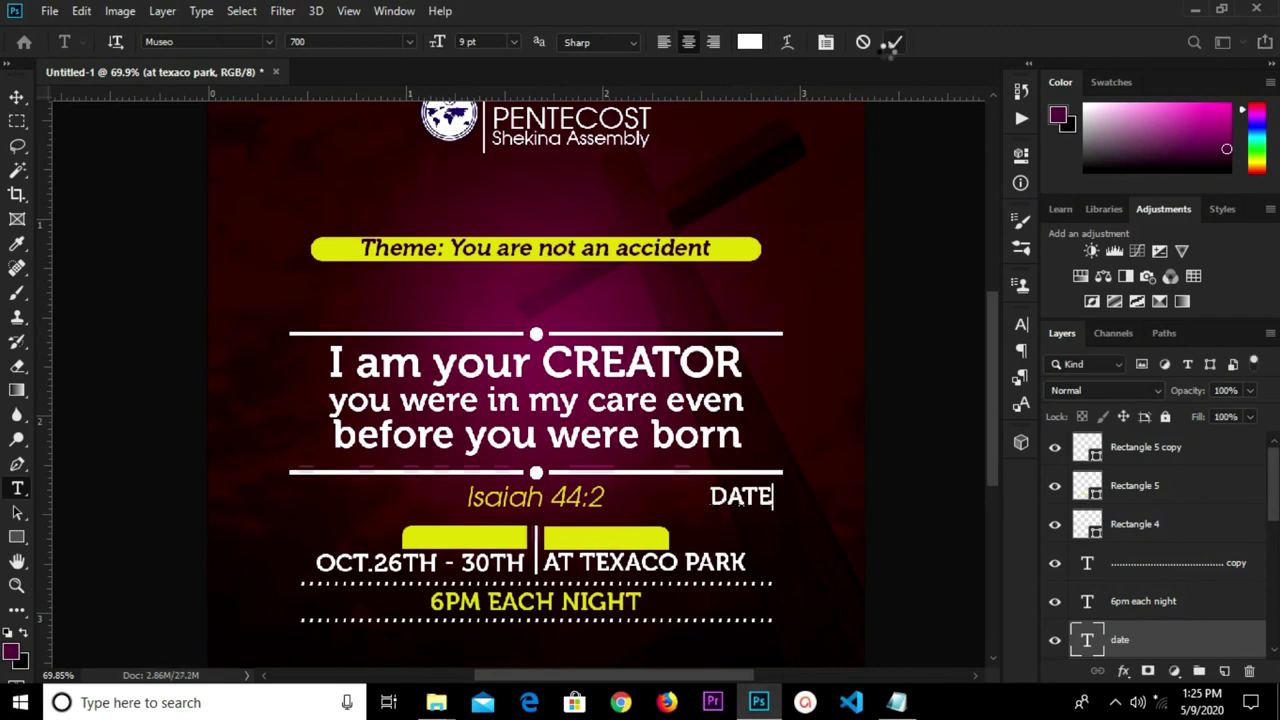
left_click(894, 46)
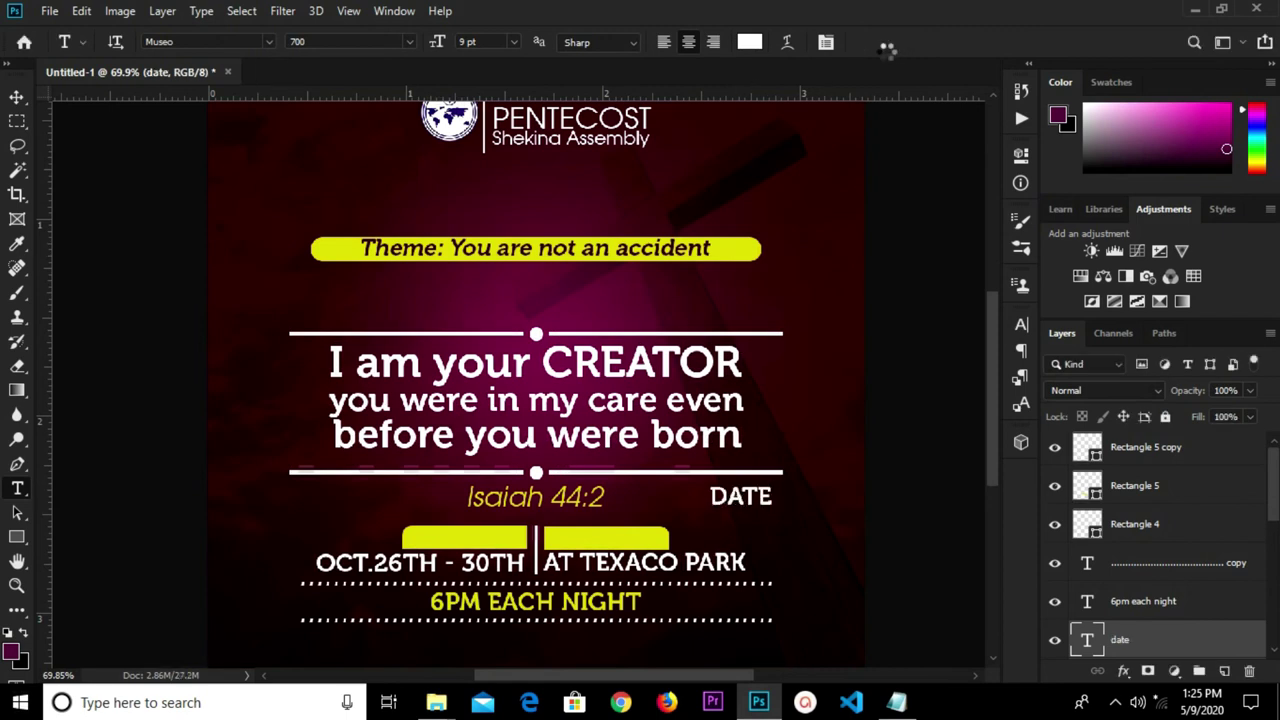
Move DATE onto the left yellow bar and stack its layer above the bars
left_click(16, 97)
left_click(741, 497)
left_click_drag(741, 497, 496, 538)
left_click_drag(1156, 640, 1145, 446)
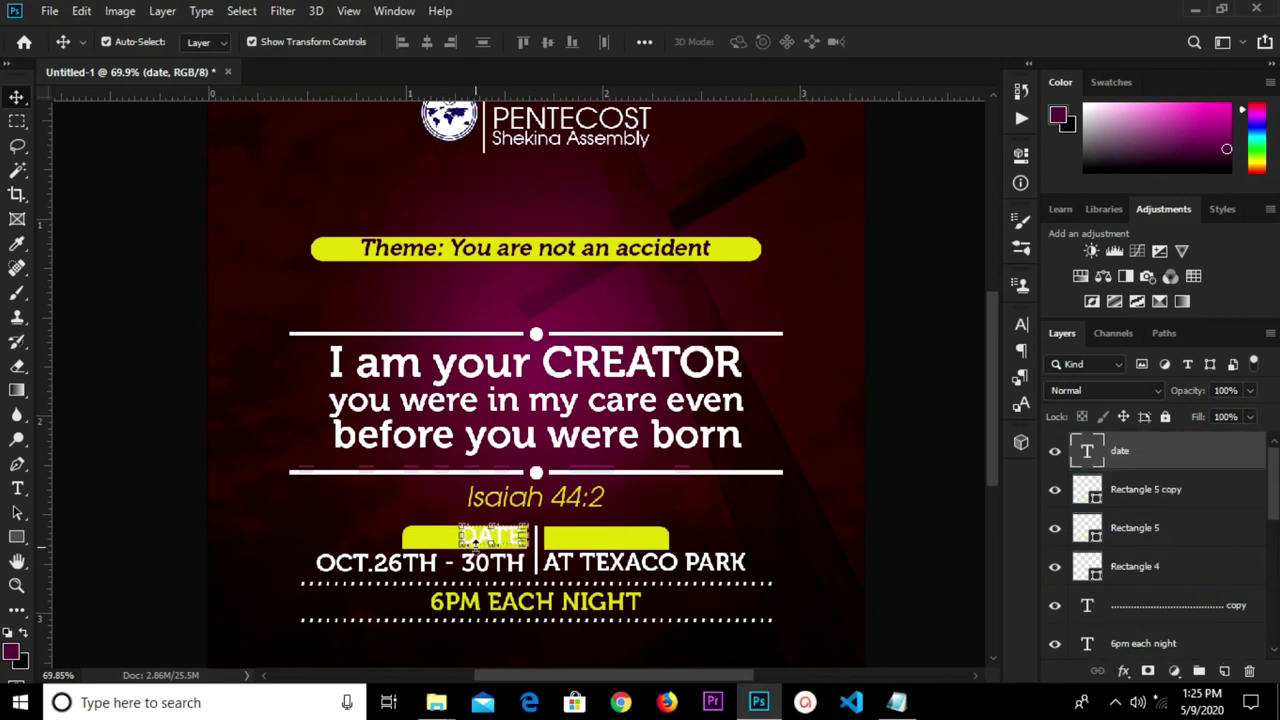
left_click(1021, 324)
Make DATE 8 pt, dark maroon #38020f, and nudge it left to centre it on its bar
left_click(885, 374)
left_click(858, 433)
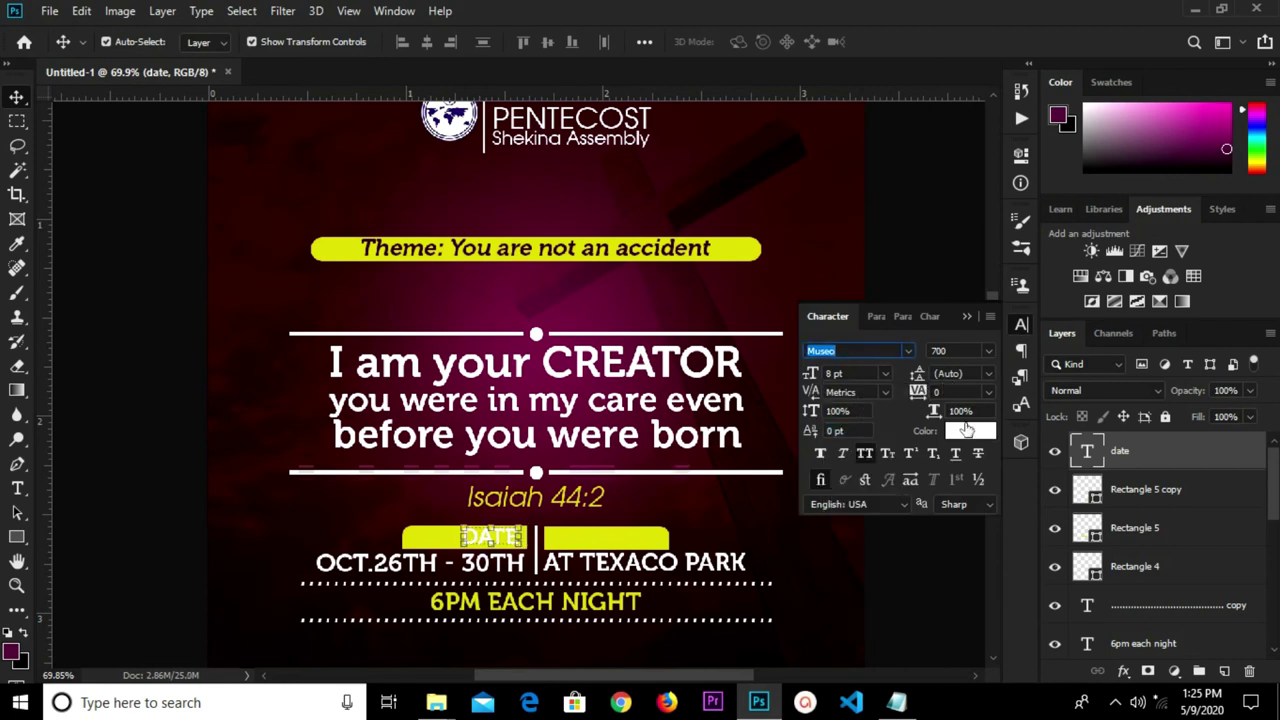
left_click(966, 436)
left_click(834, 251)
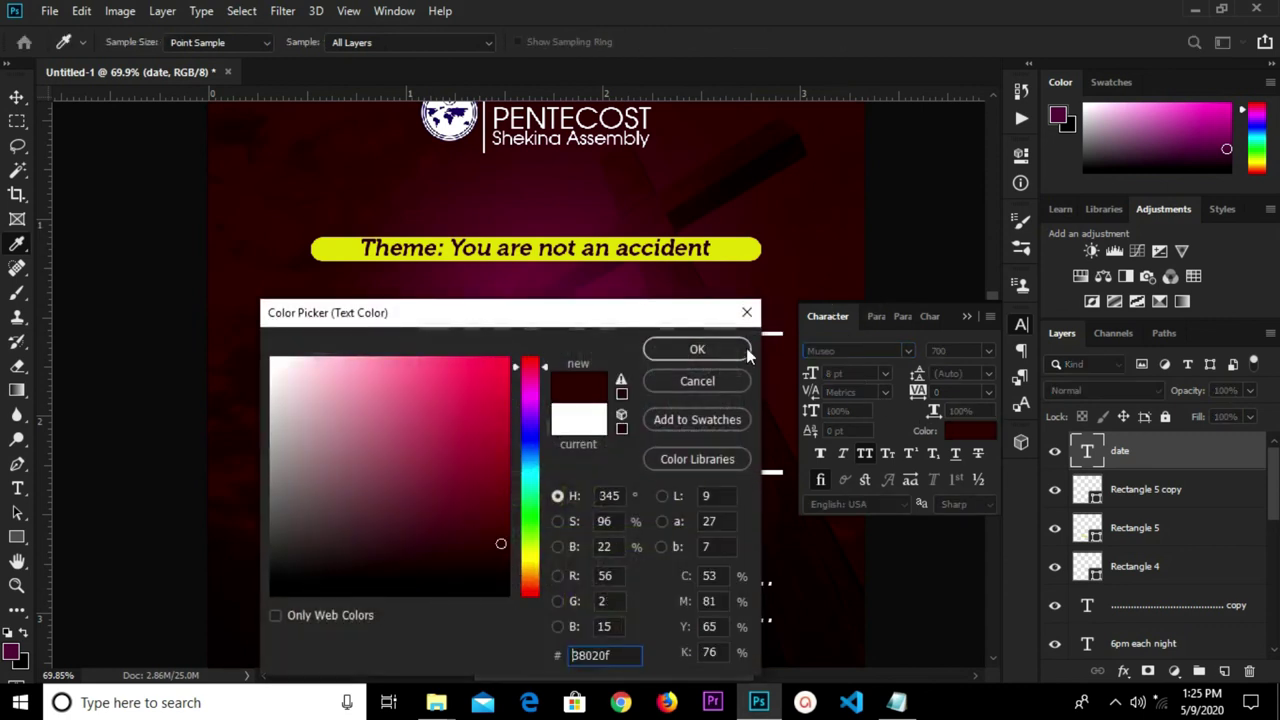
left_click(697, 349)
left_click(966, 316)
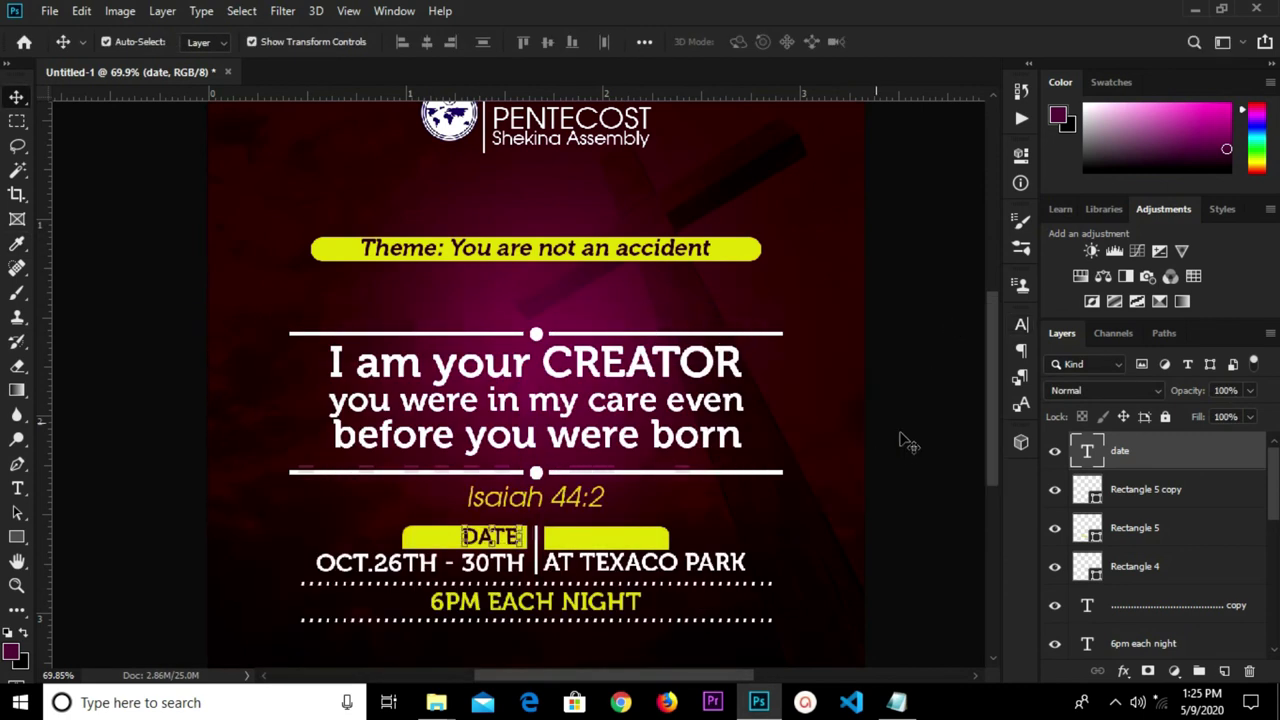
key("Left")
key("Left")
key("Left")
key("Left")
key("Left")
key("Left")
key("Left")
key("Left")
key("Left")
key("Left")
key("Left")
key("Left")
key("Left")
key("Left")
key("Left")
key("Left")
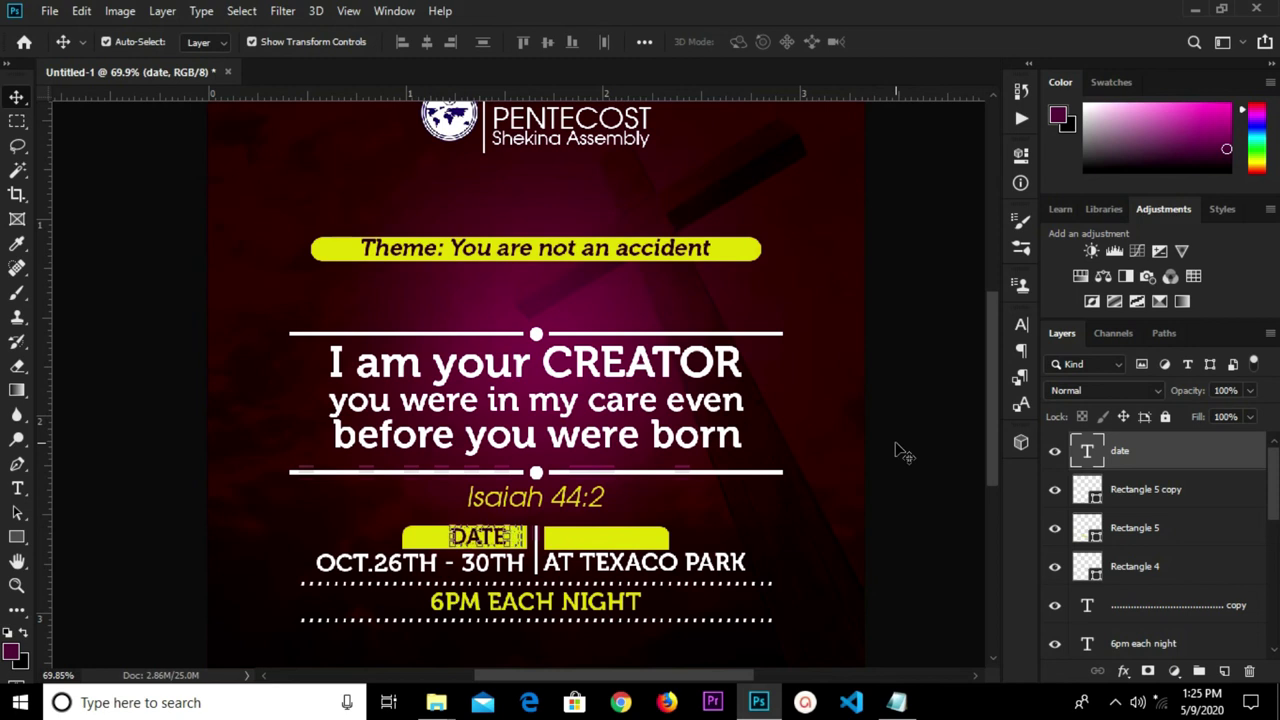
Deselect the layer and bring the notes forward, placing the cursor at the venue line
left_click(903, 615)
mouse_move(897, 700)
left_click(866, 618)
left_click(206, 297)
left_click(167, 303)
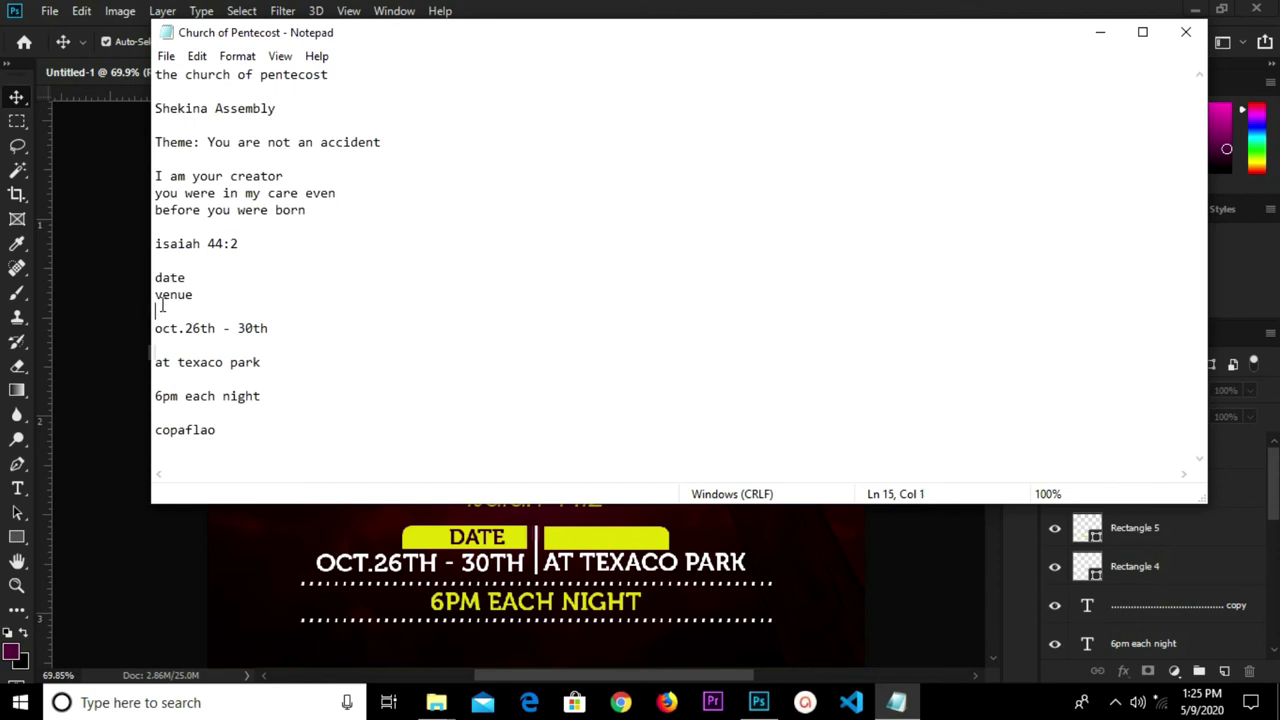
Copy 'venue', add a 'venue' text layer, and drag it onto the right yellow bar above AT TEXACO PARK
left_click_drag(203, 297, 146, 296)
right_click(183, 303)
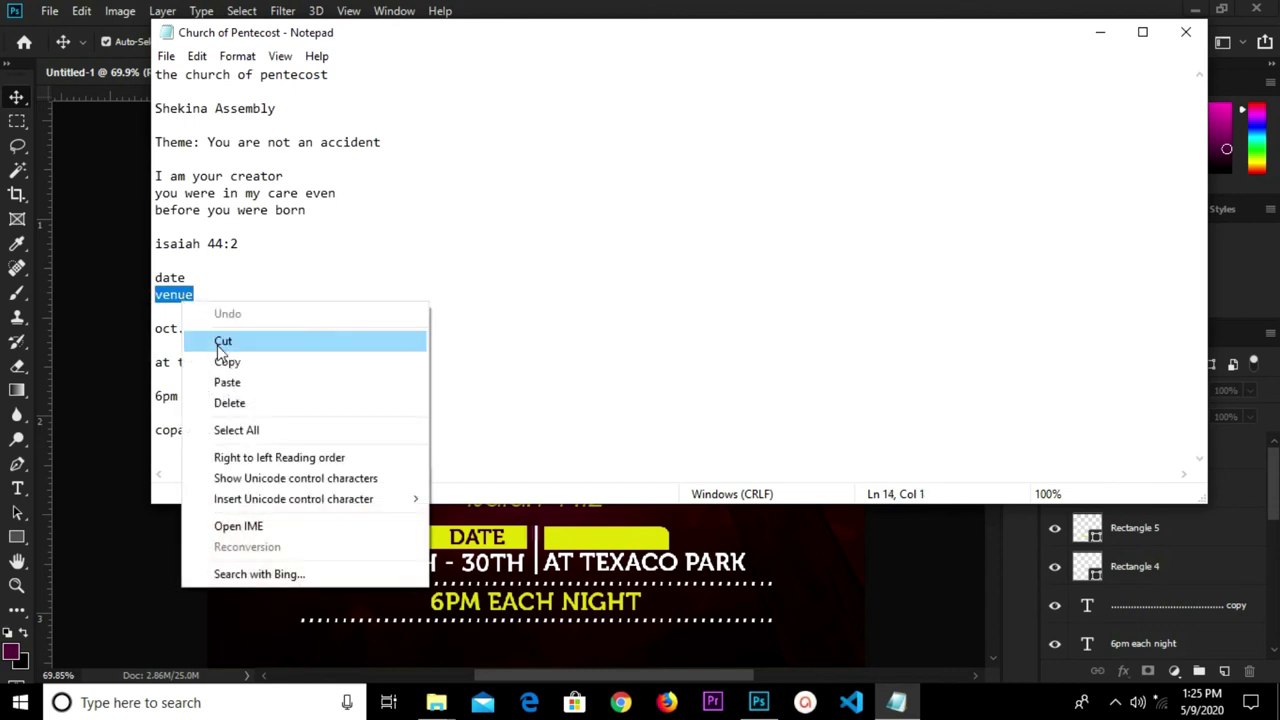
left_click(229, 363)
left_click(676, 528)
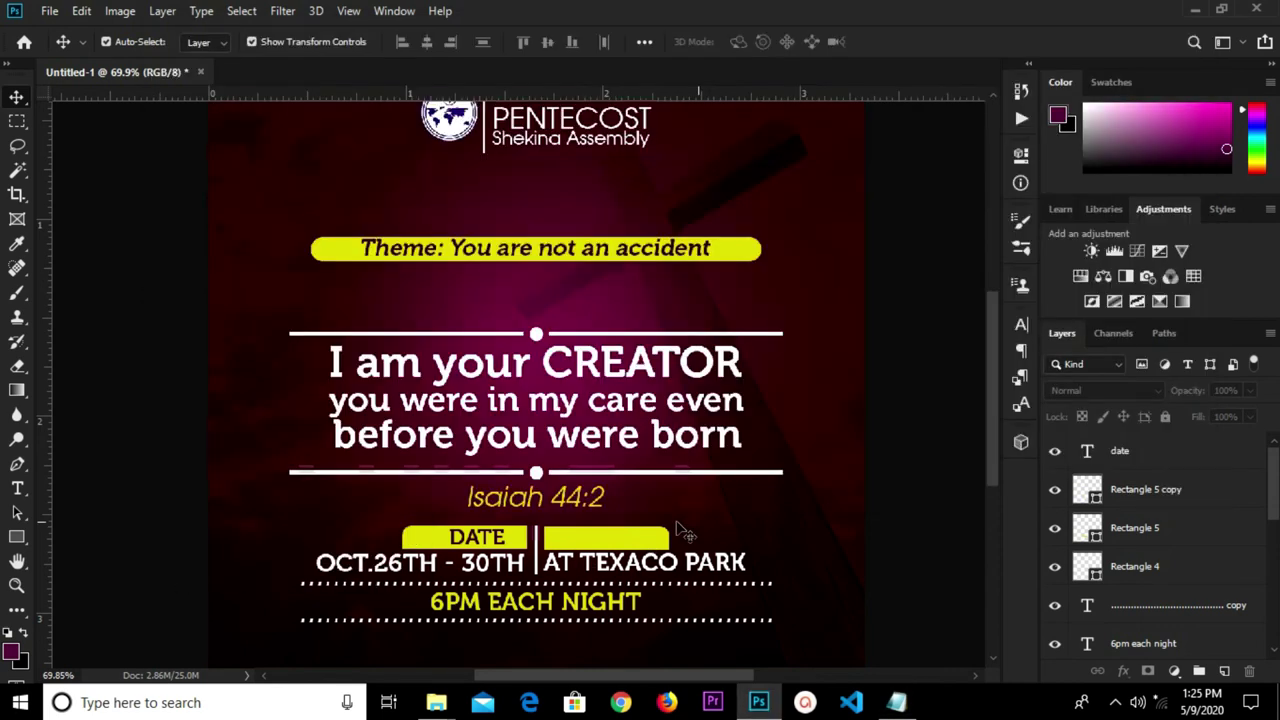
key("t")
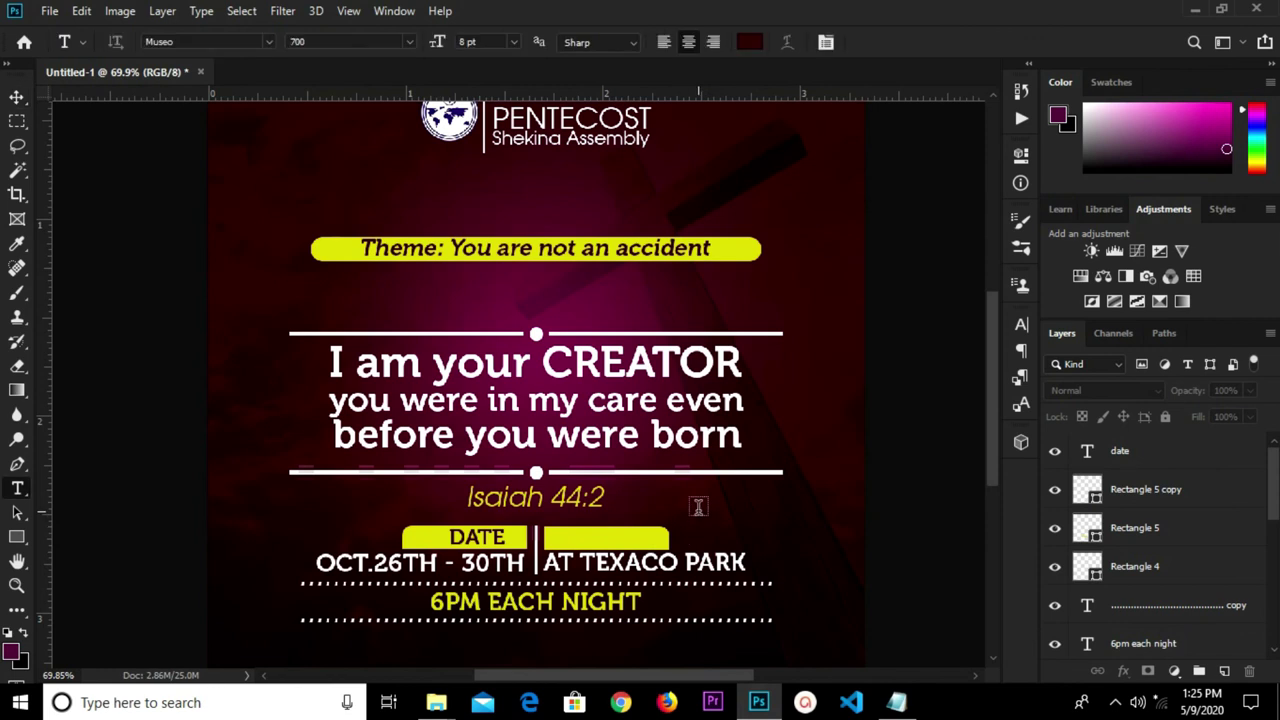
left_click(698, 507)
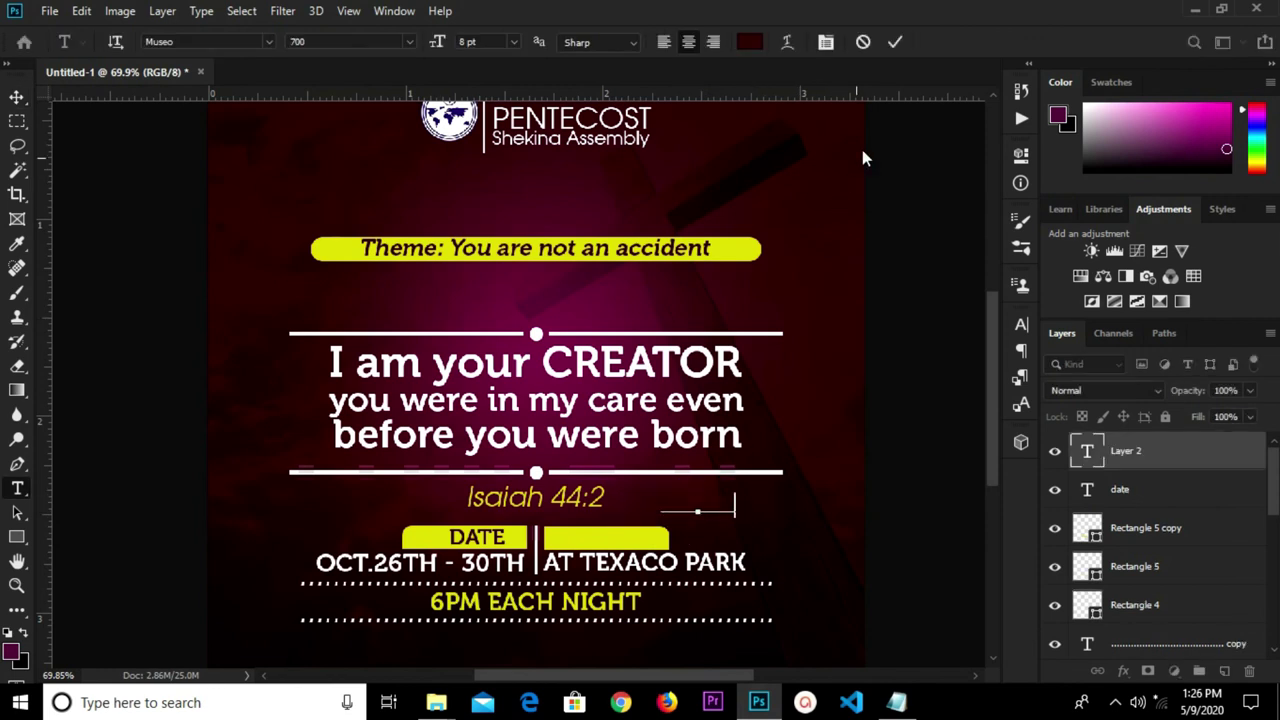
type("venue")
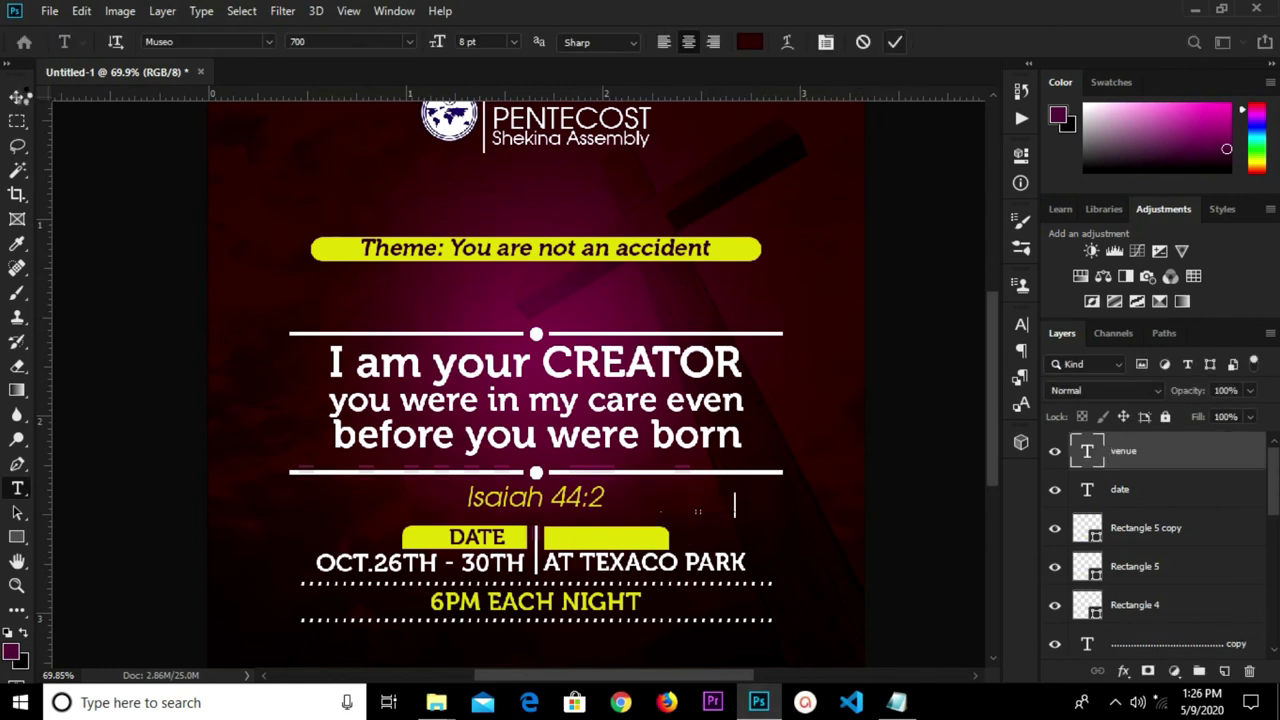
left_click(17, 97)
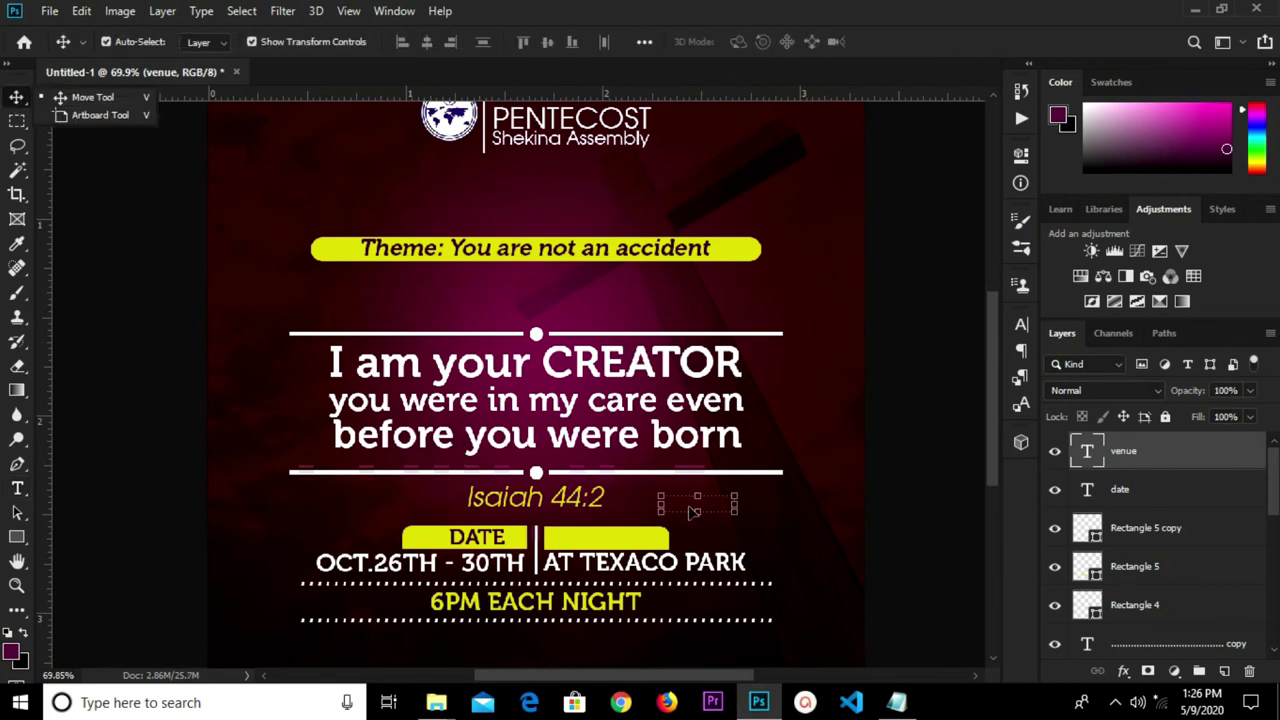
left_click_drag(690, 512, 597, 546)
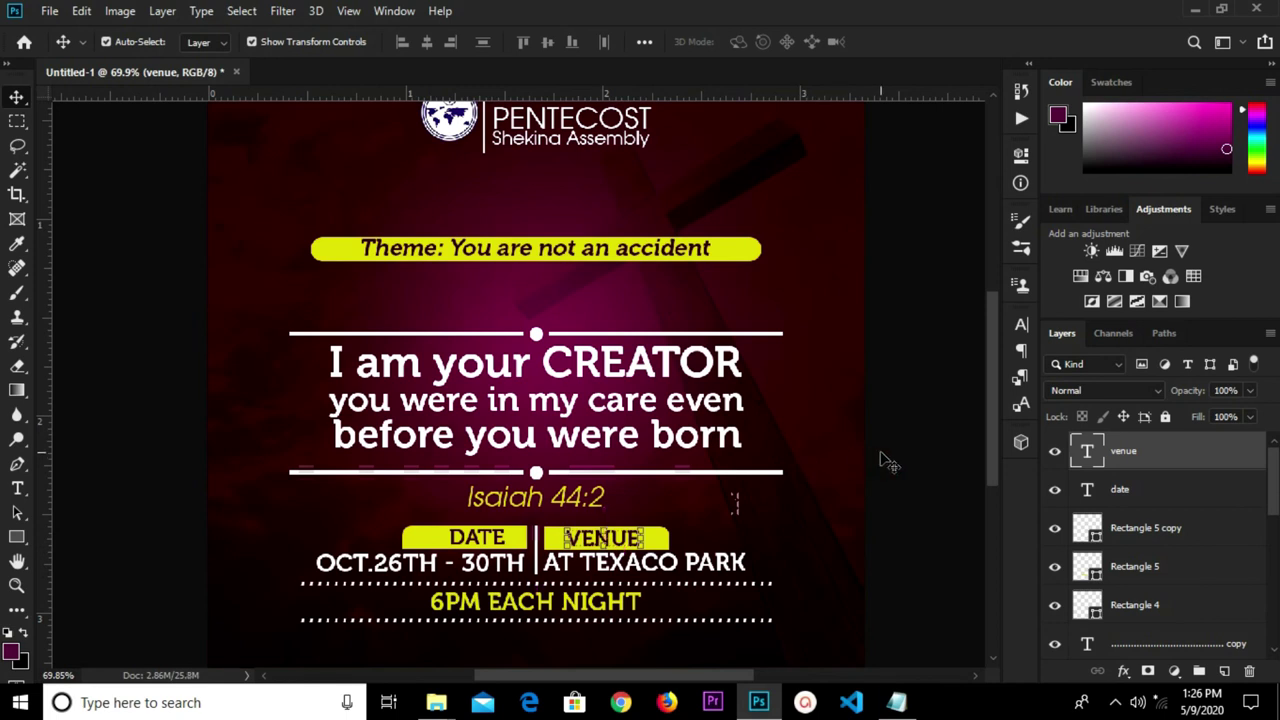
left_click(844, 451)
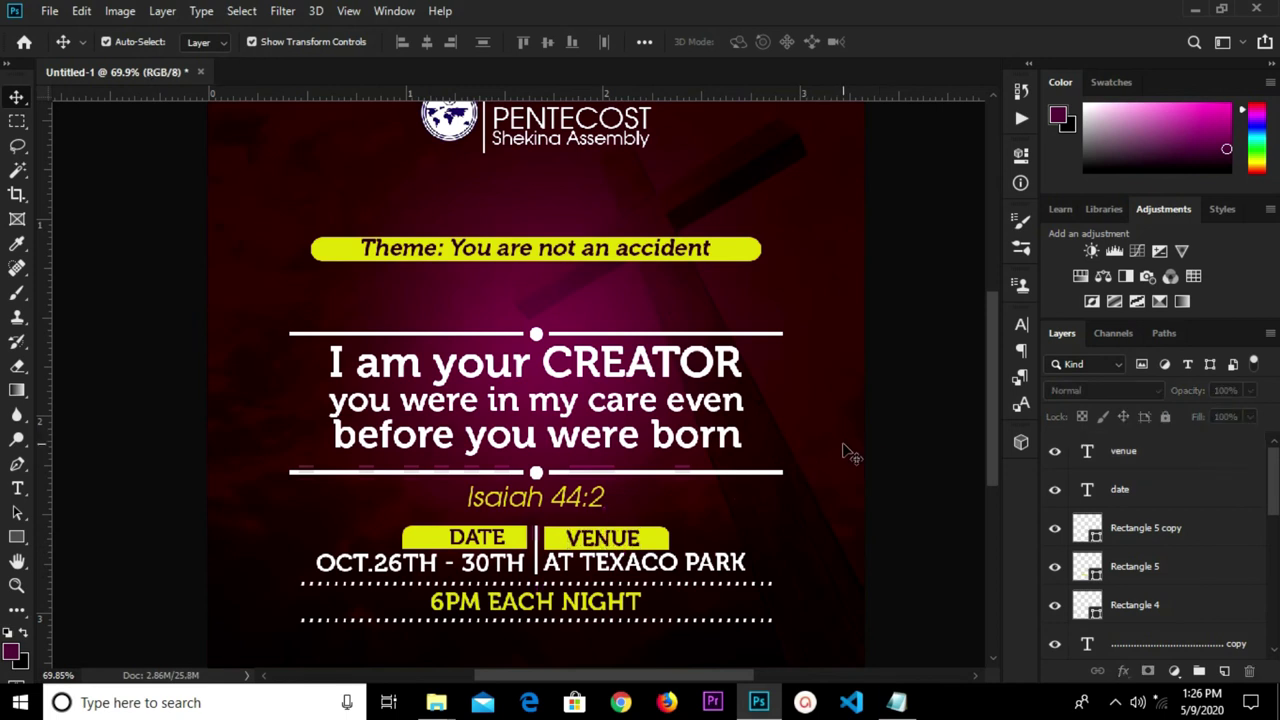
Reduce Layer 1's opacity to 59% so the pink glow behind the headline fades
scroll(848, 420, "down", 2)
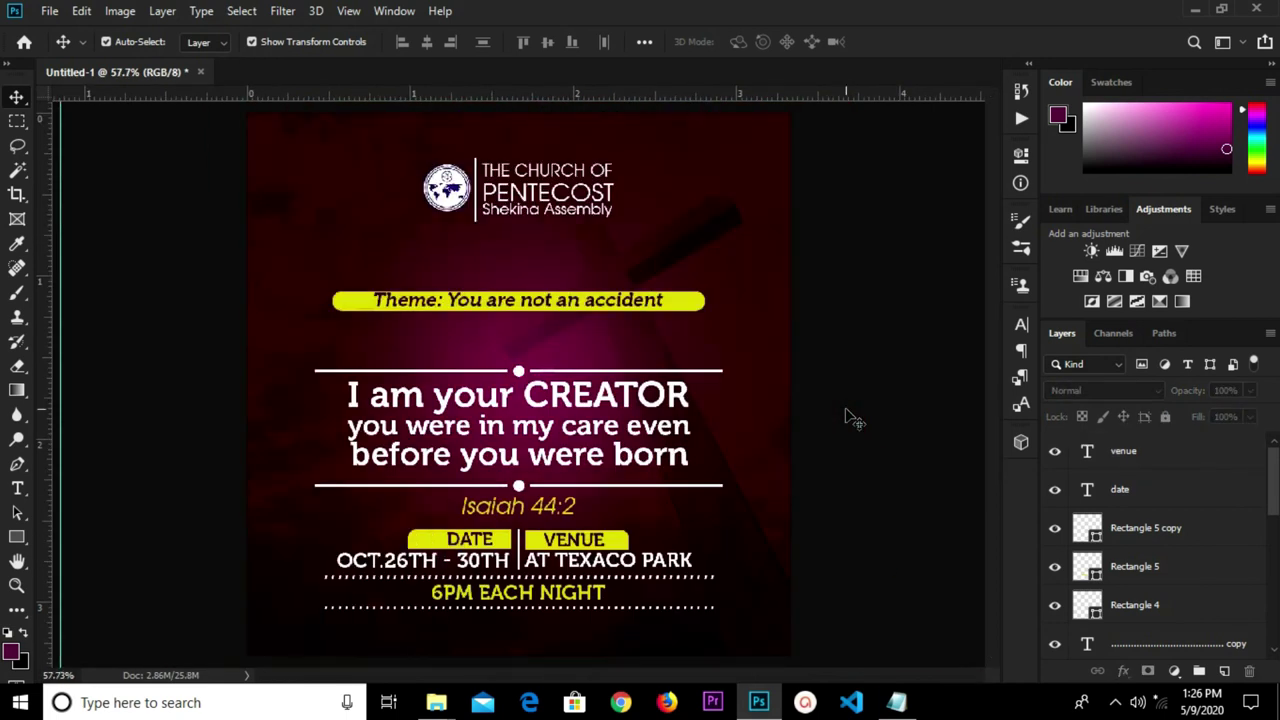
scroll(848, 420, "down", 3)
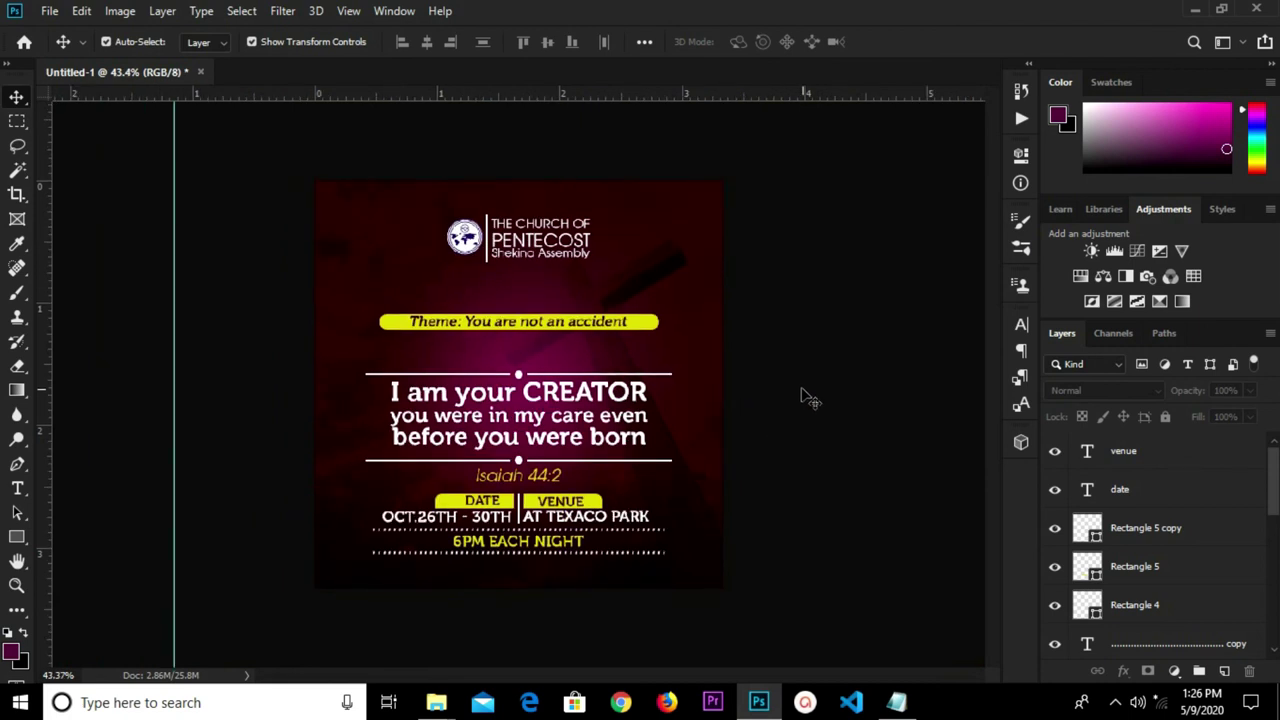
left_click_drag(40, 440, 10, 446)
scroll(525, 478, "up", 3)
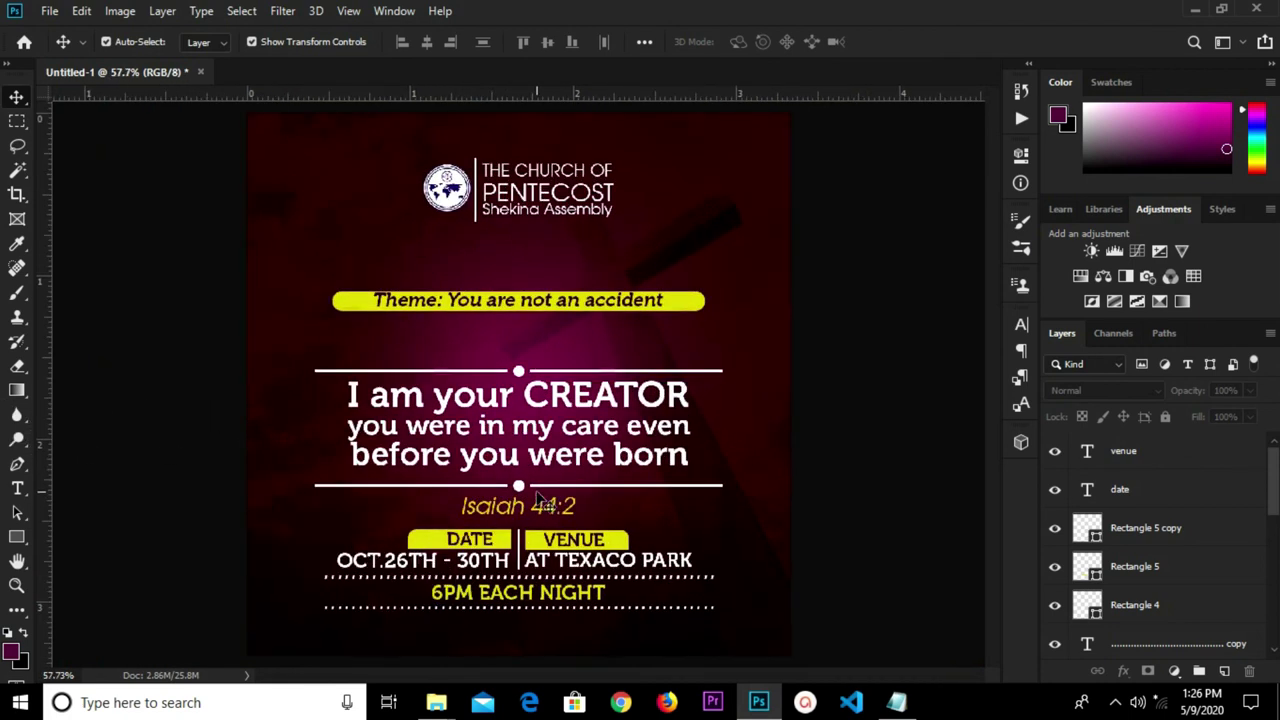
left_click(520, 338)
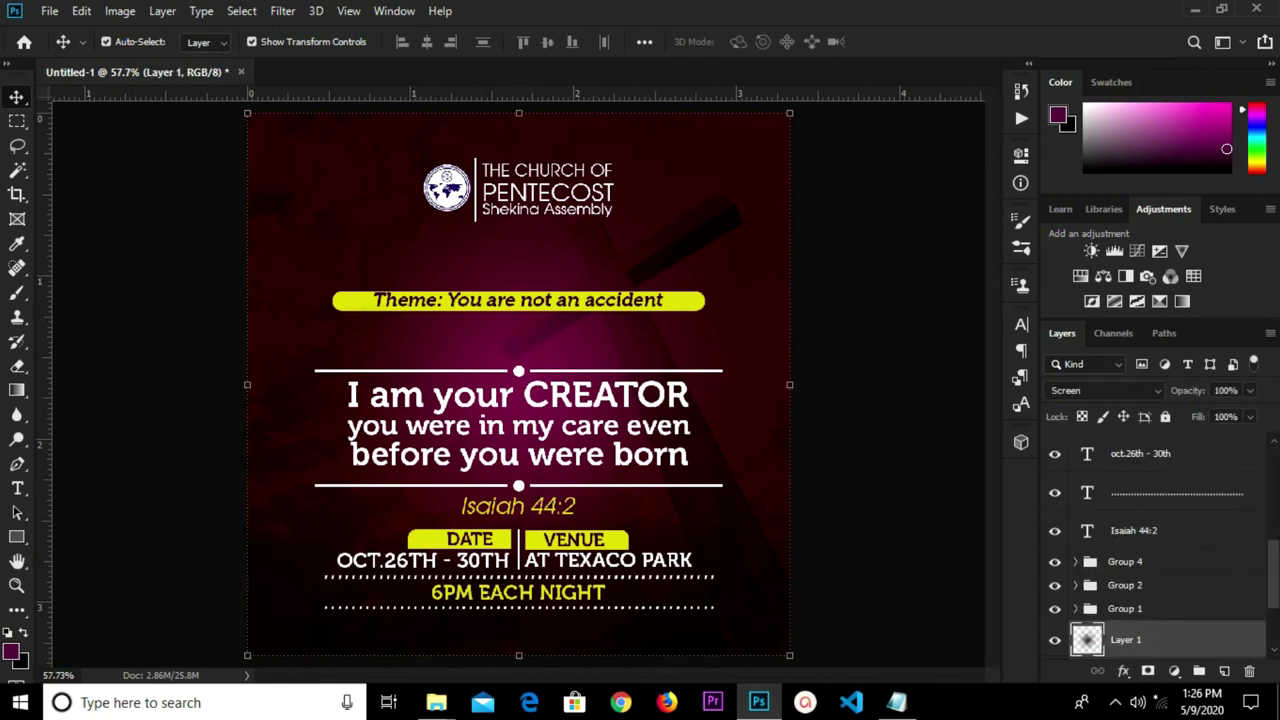
left_click(1250, 394)
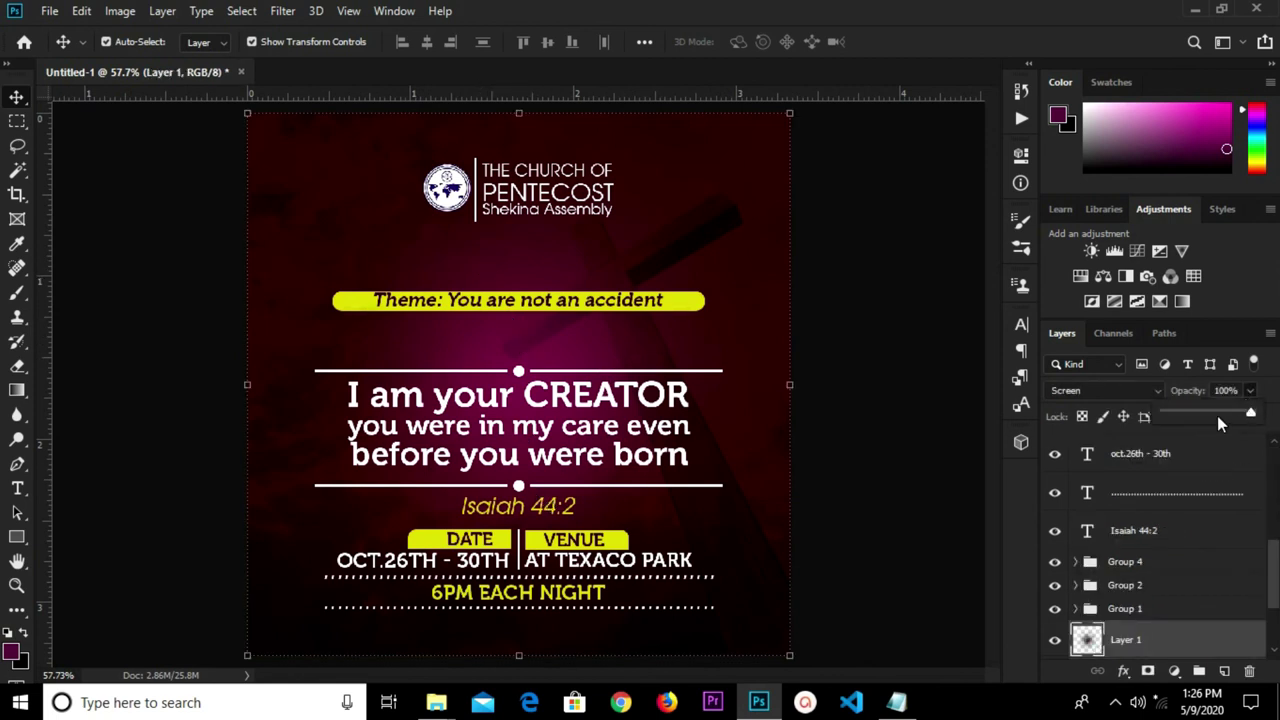
left_click(1203, 413)
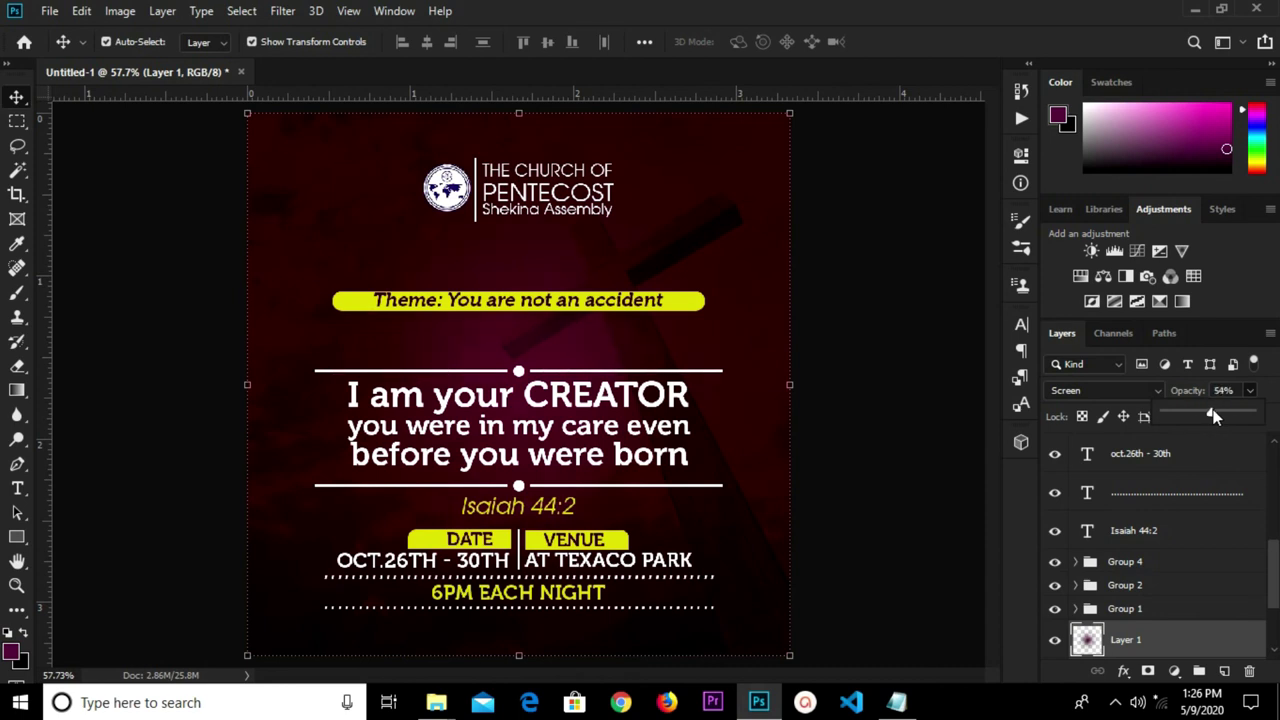
left_click_drag(1220, 412, 1214, 413)
left_click(543, 614)
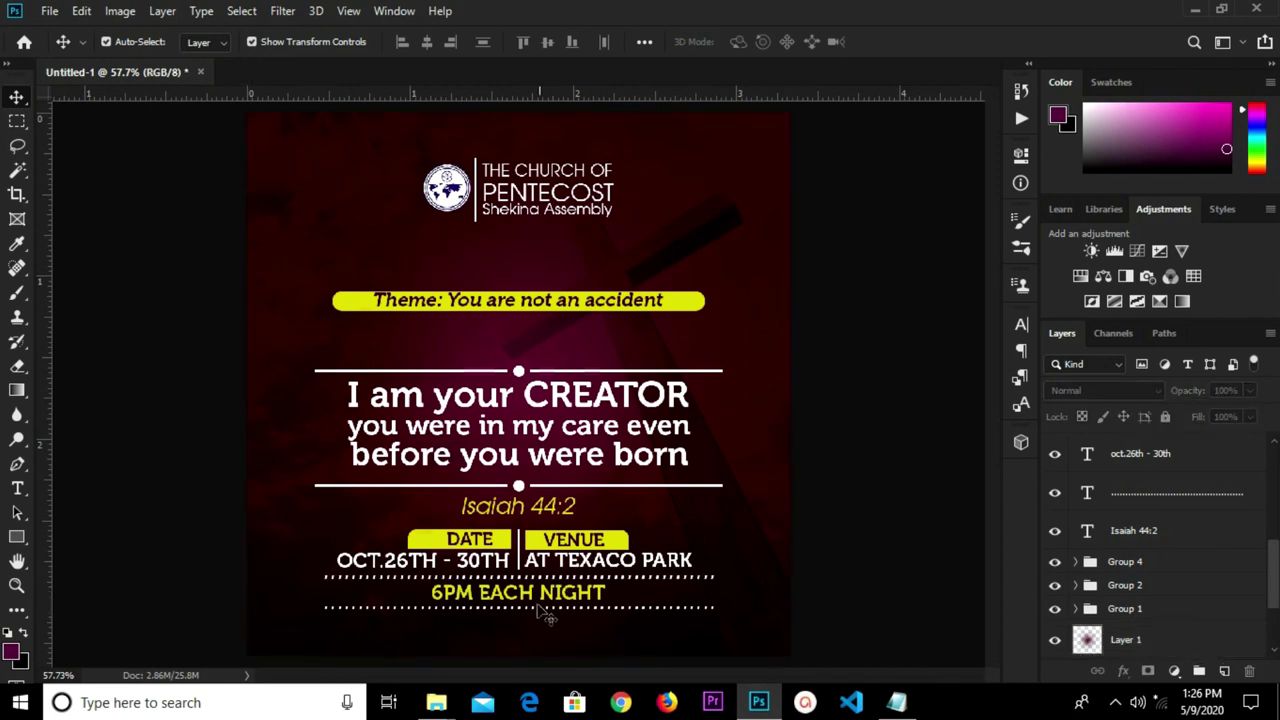
scroll(545, 625, "up", 1)
scroll(598, 600, "down", 2)
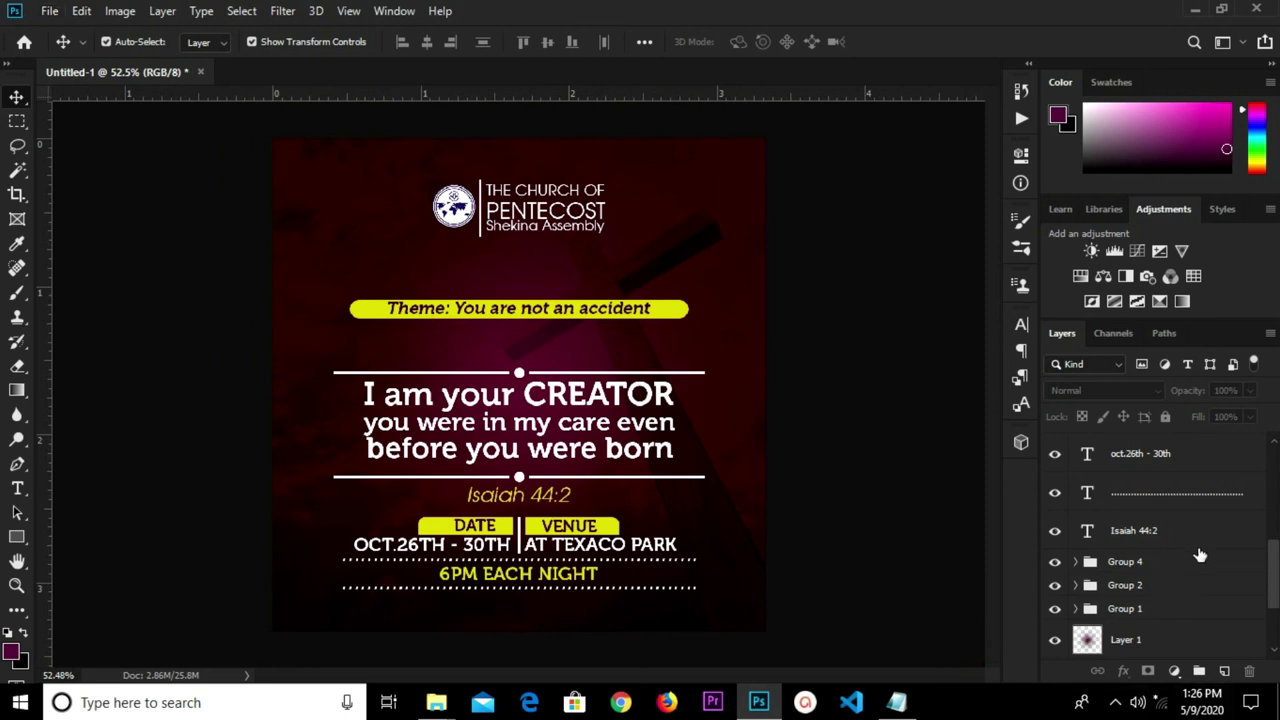
Select the layers from the dotted line up to venue and group them as Group 5
left_click(1165, 541)
scroll(1168, 536, "up", 1)
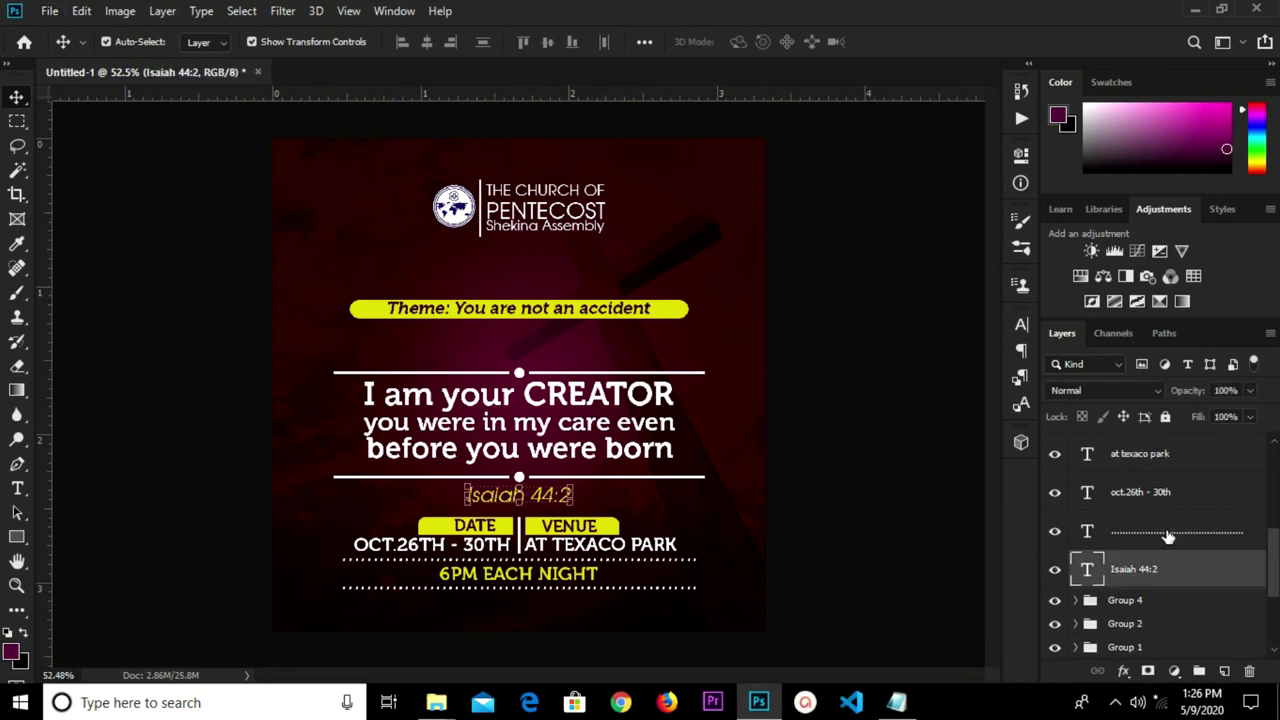
left_click(1168, 536)
scroll(1168, 536, "up", 5)
scroll(1168, 536, "down", 4)
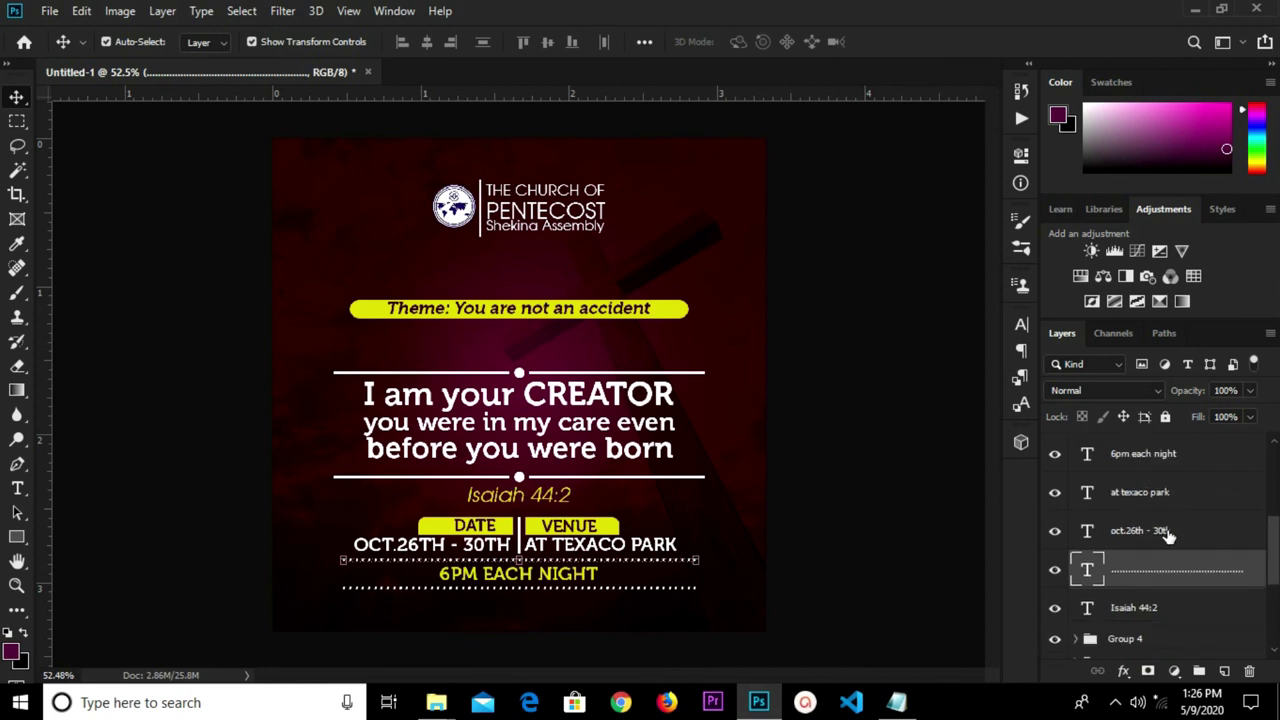
scroll(1168, 536, "up", 3)
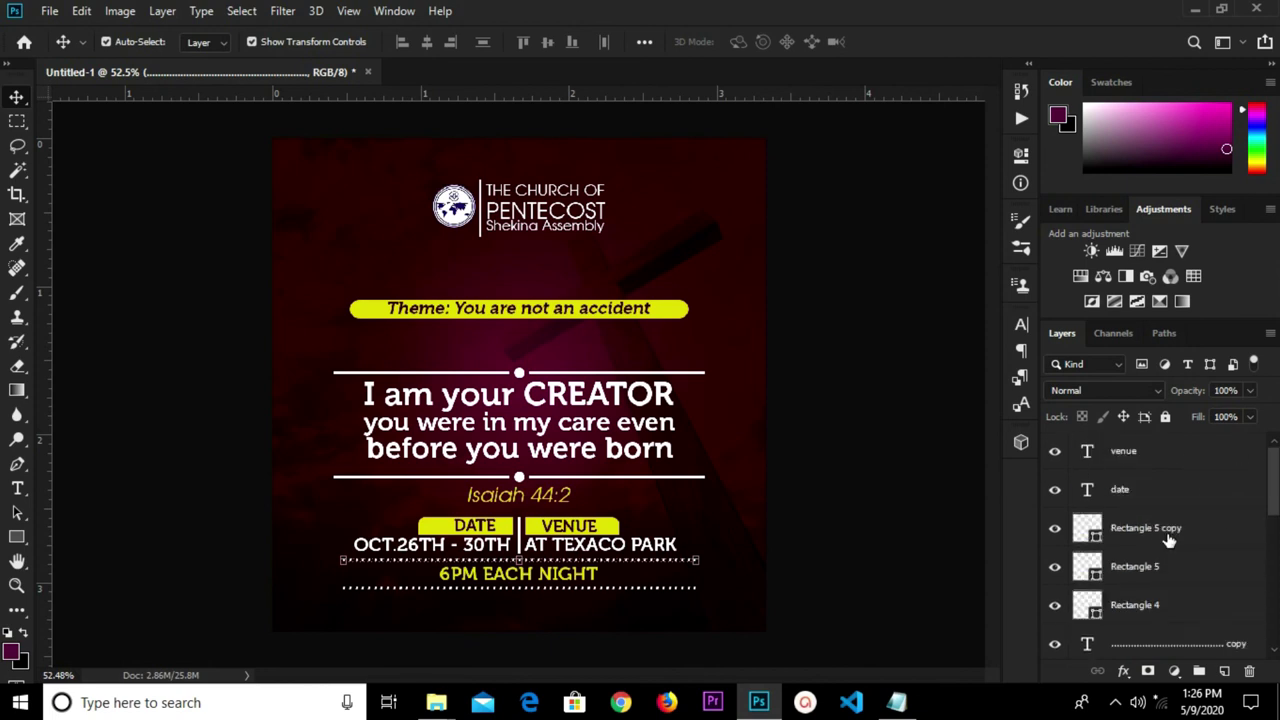
left_click(1160, 457, "shift")
key("ctrl+g")
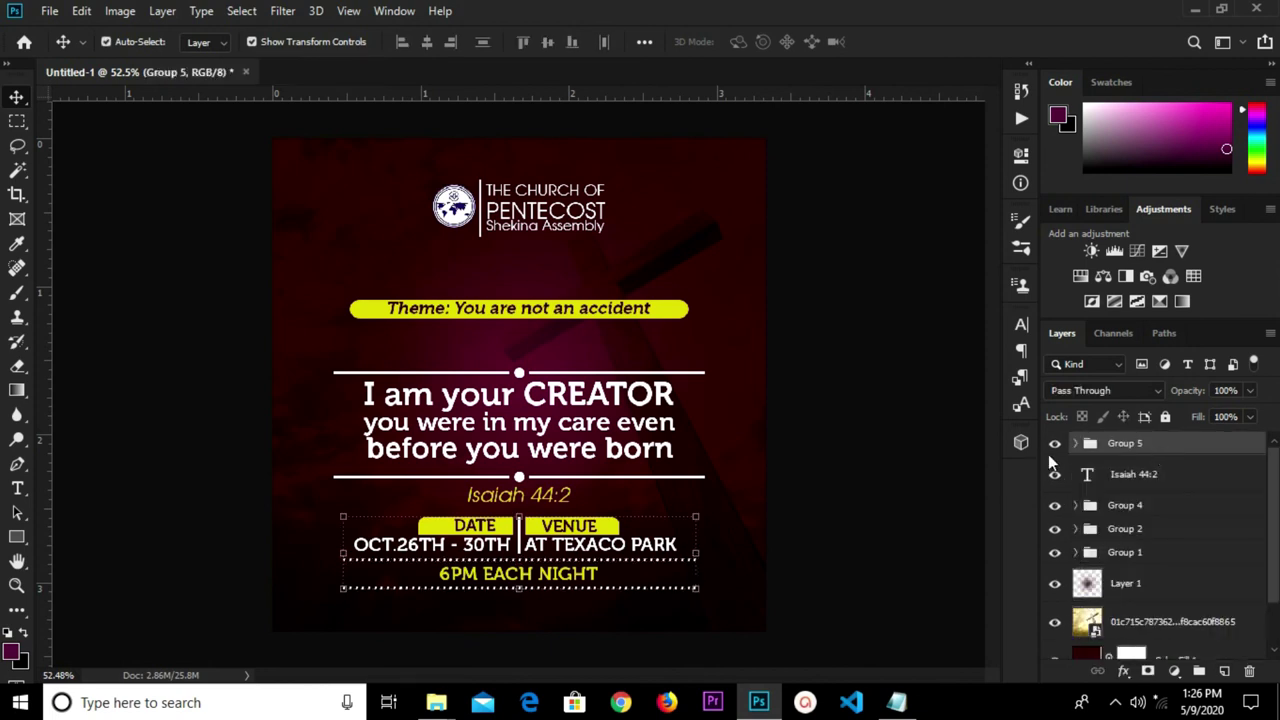
Toggle Group 5's visibility on and off to check what it contains
left_click(1054, 443)
left_click(1054, 443)
left_click(1054, 443)
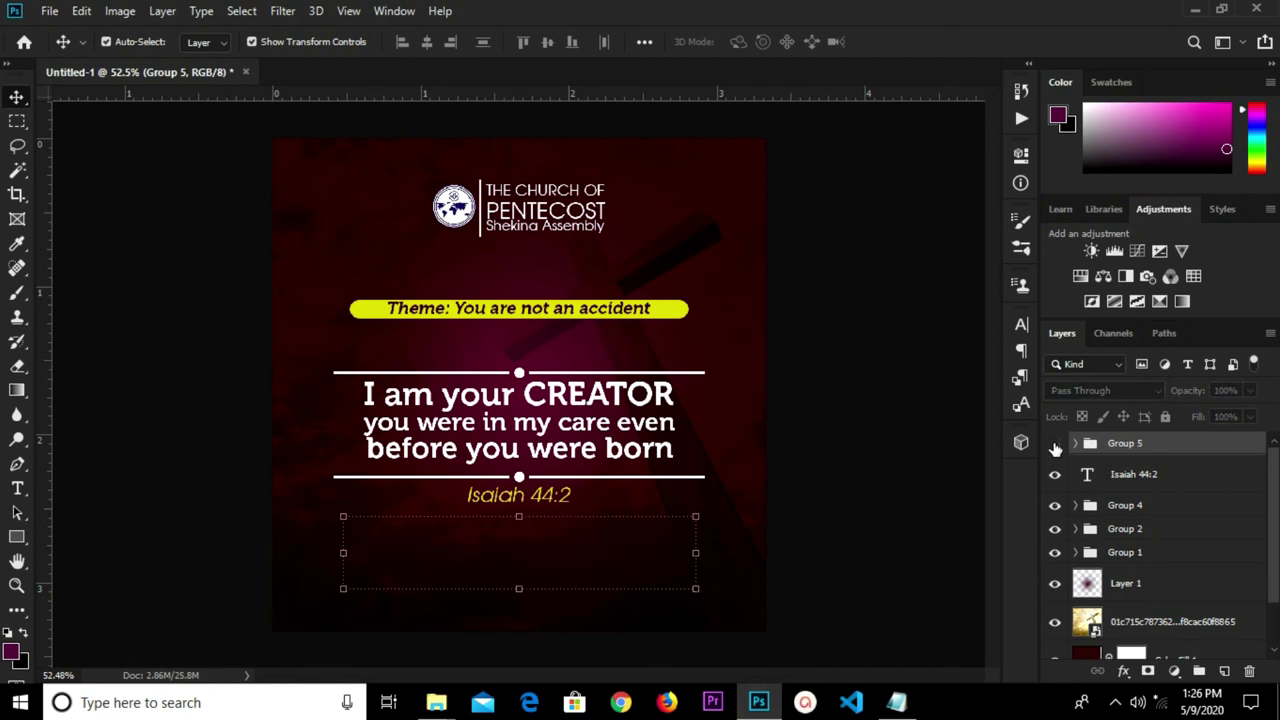
left_click(1054, 443)
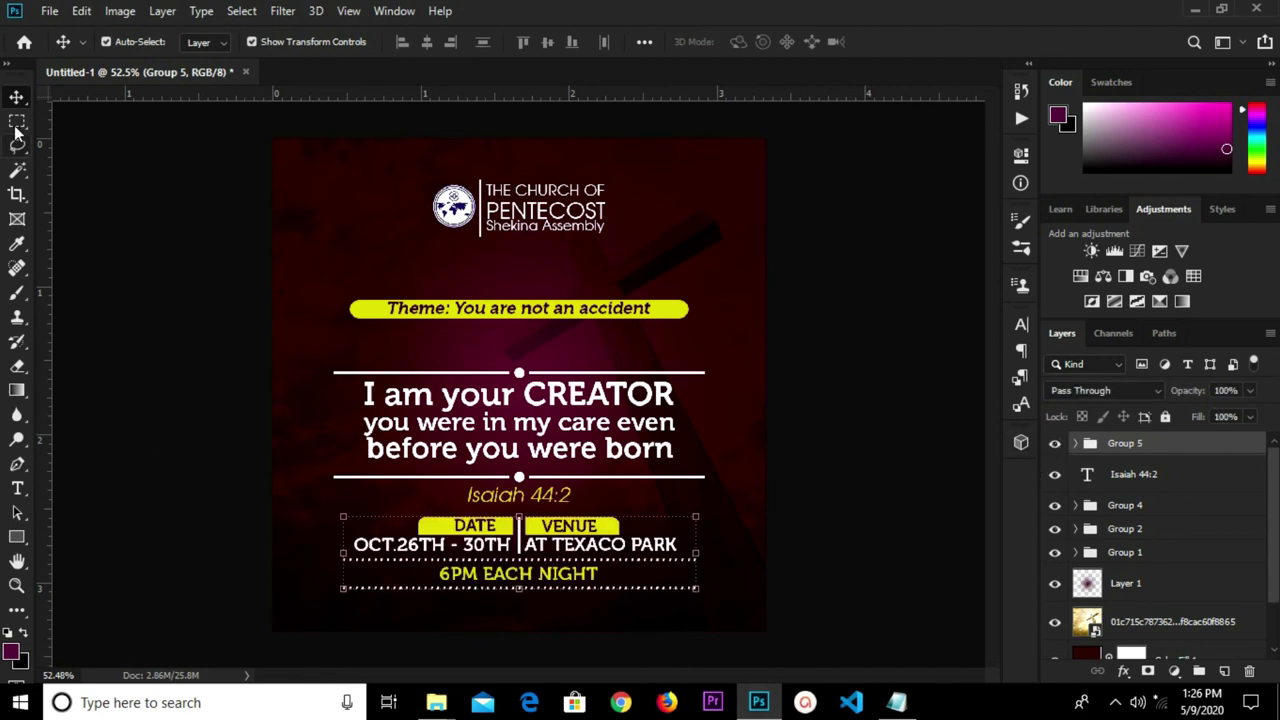
left_click(49, 12)
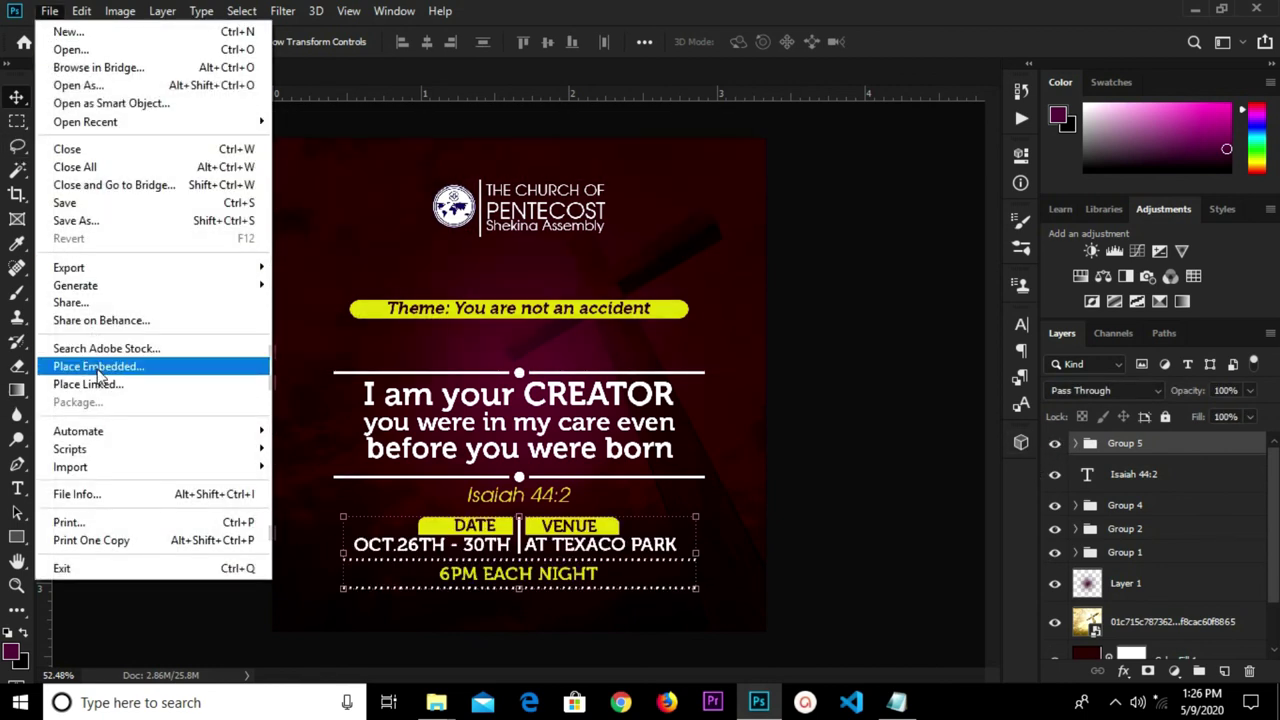
Place the fff social-icons image embedded, scale it to about 34%, and set it below the dotted line
left_click(99, 367)
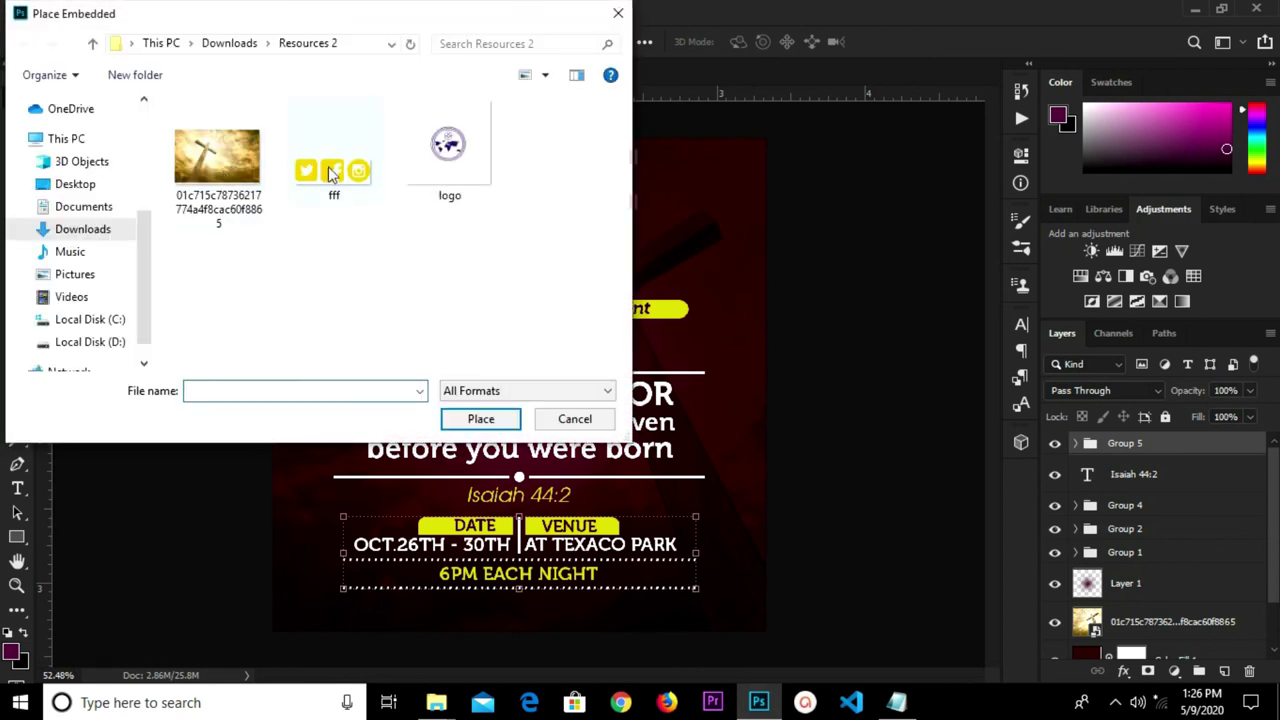
left_click(328, 172)
left_click(480, 420)
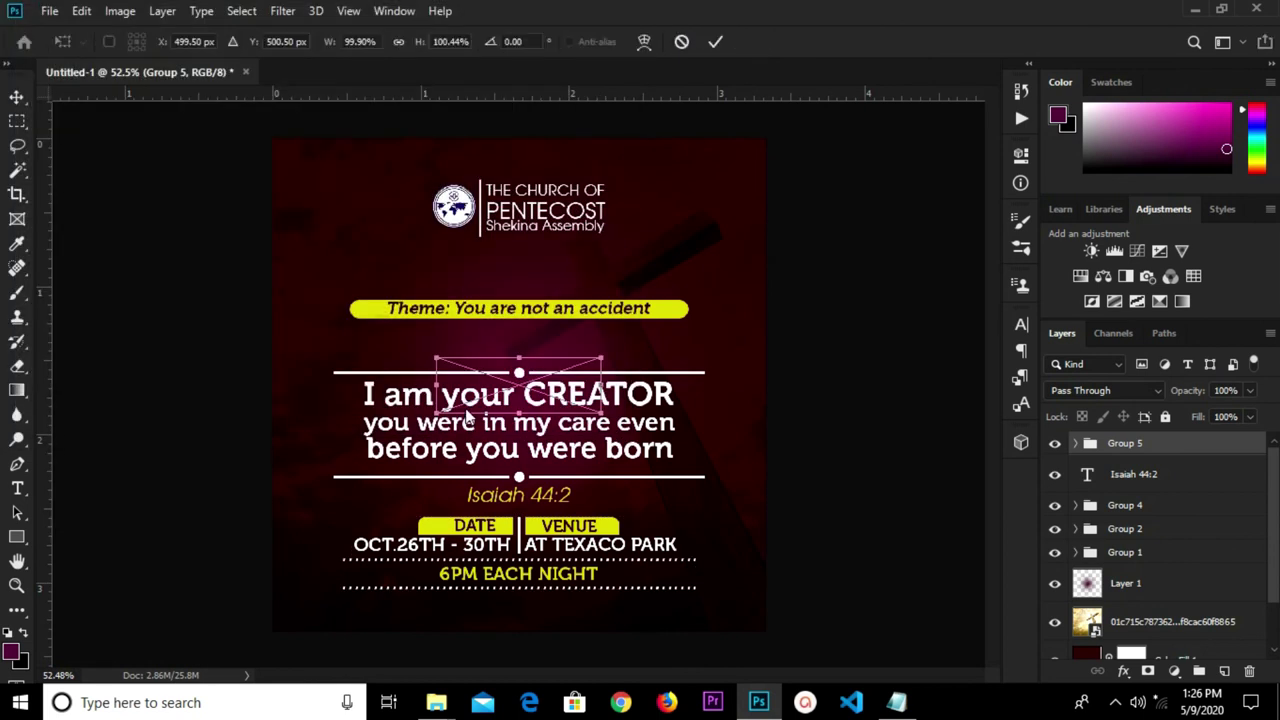
left_click_drag(434, 360, 462, 625)
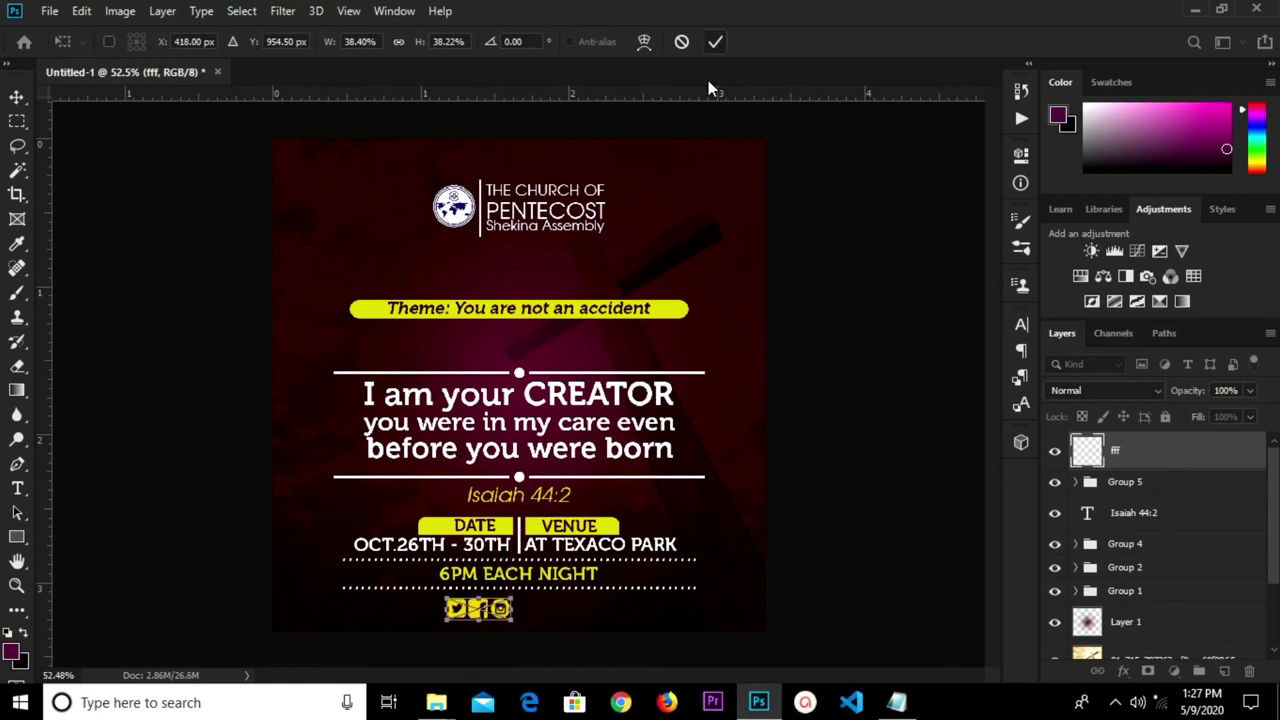
left_click(715, 41)
scroll(510, 600, "up", 3)
left_click_drag(508, 648, 500, 644)
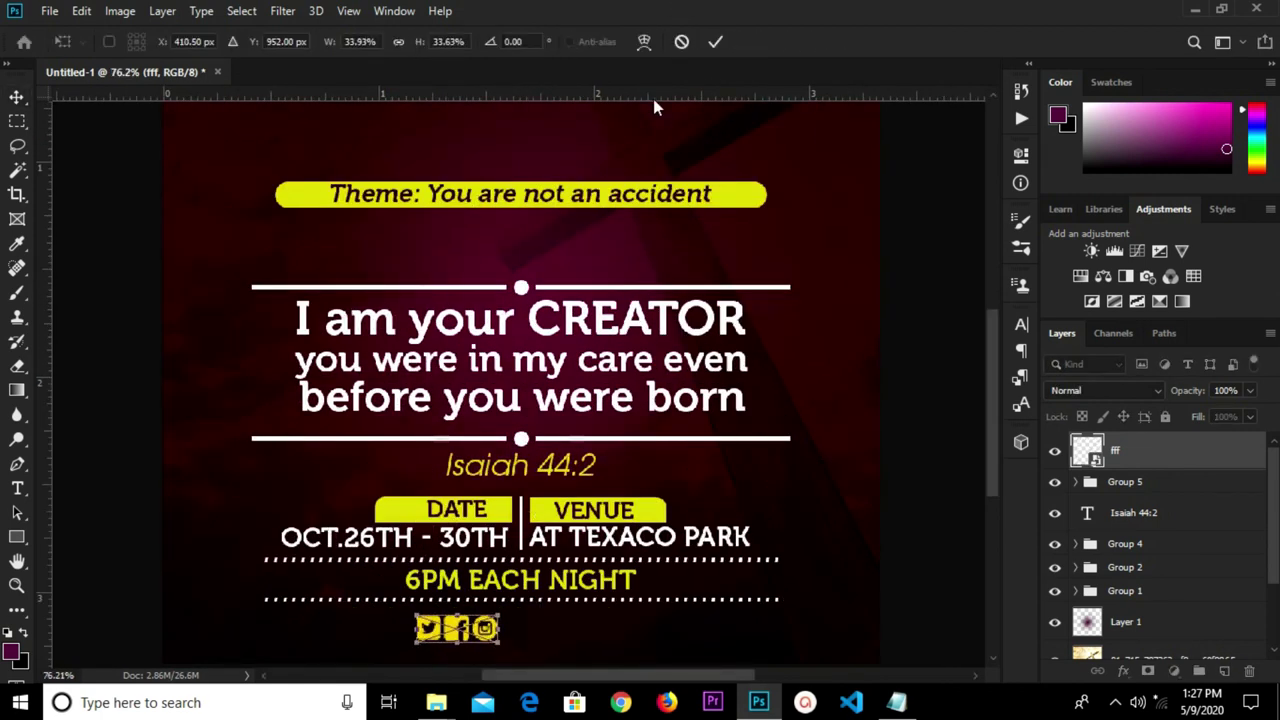
left_click(715, 41)
scroll(434, 516, "down", 2)
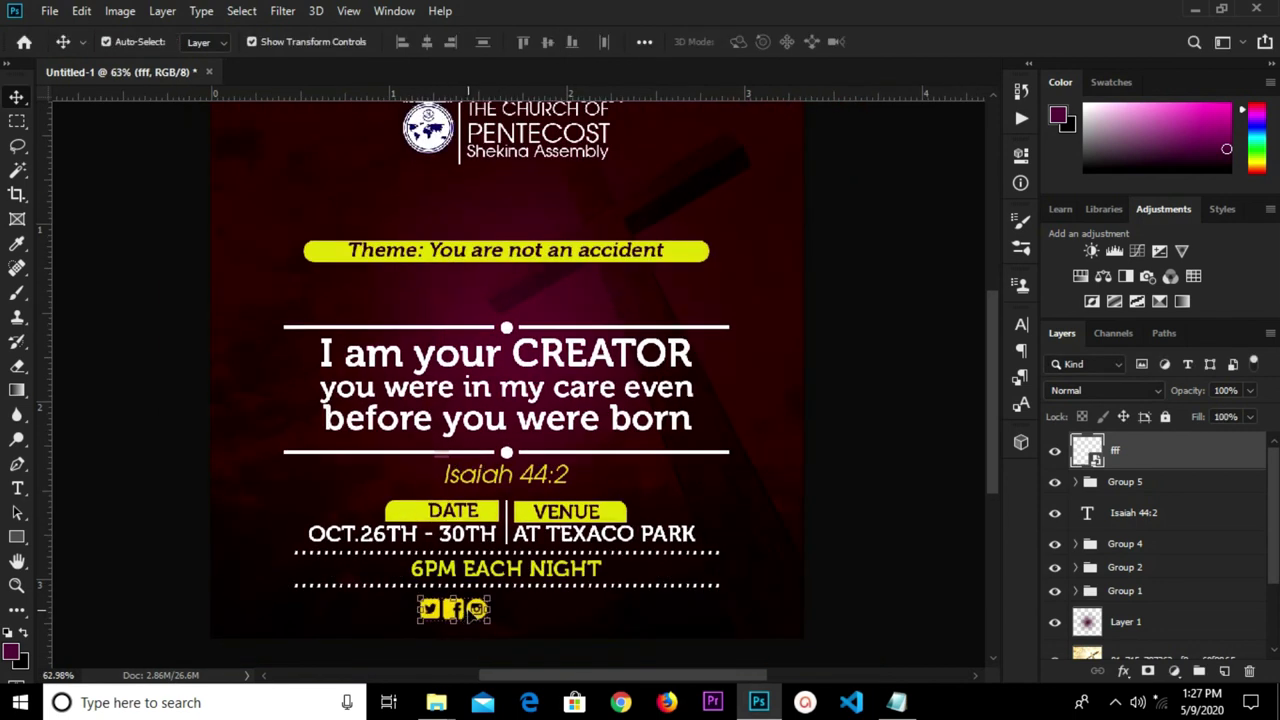
left_click_drag(470, 612, 470, 617)
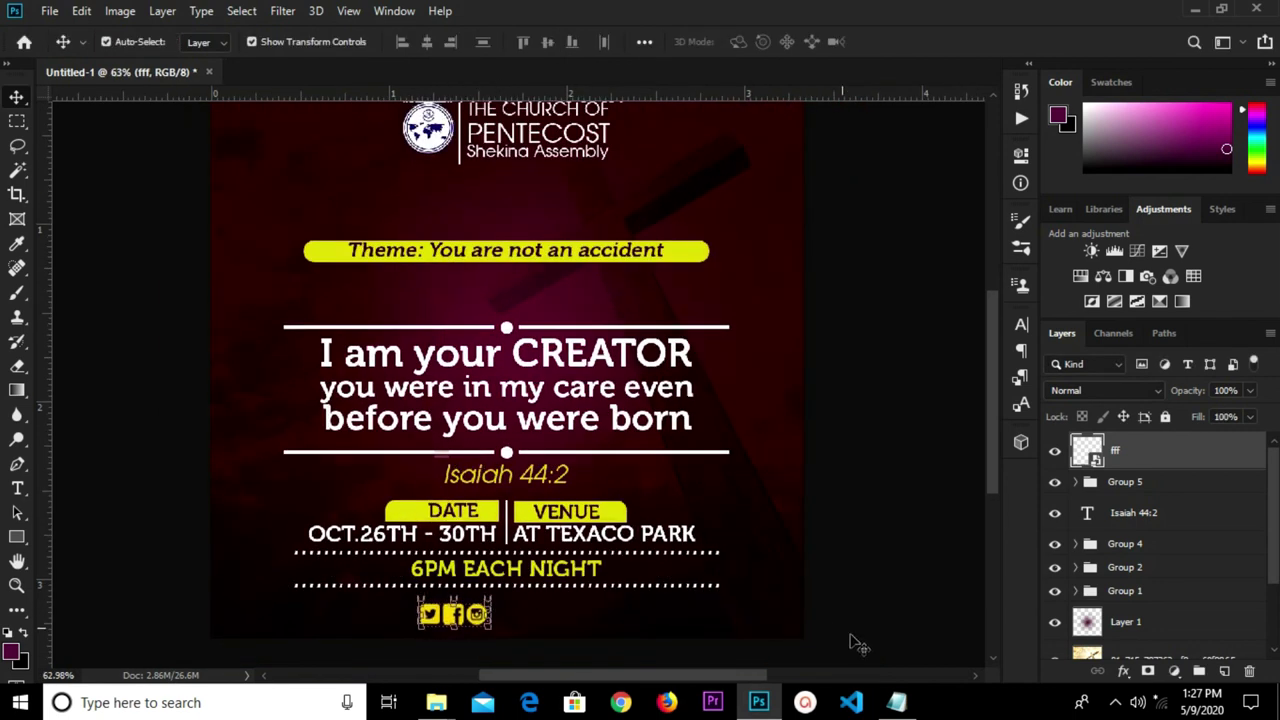
left_click(897, 703)
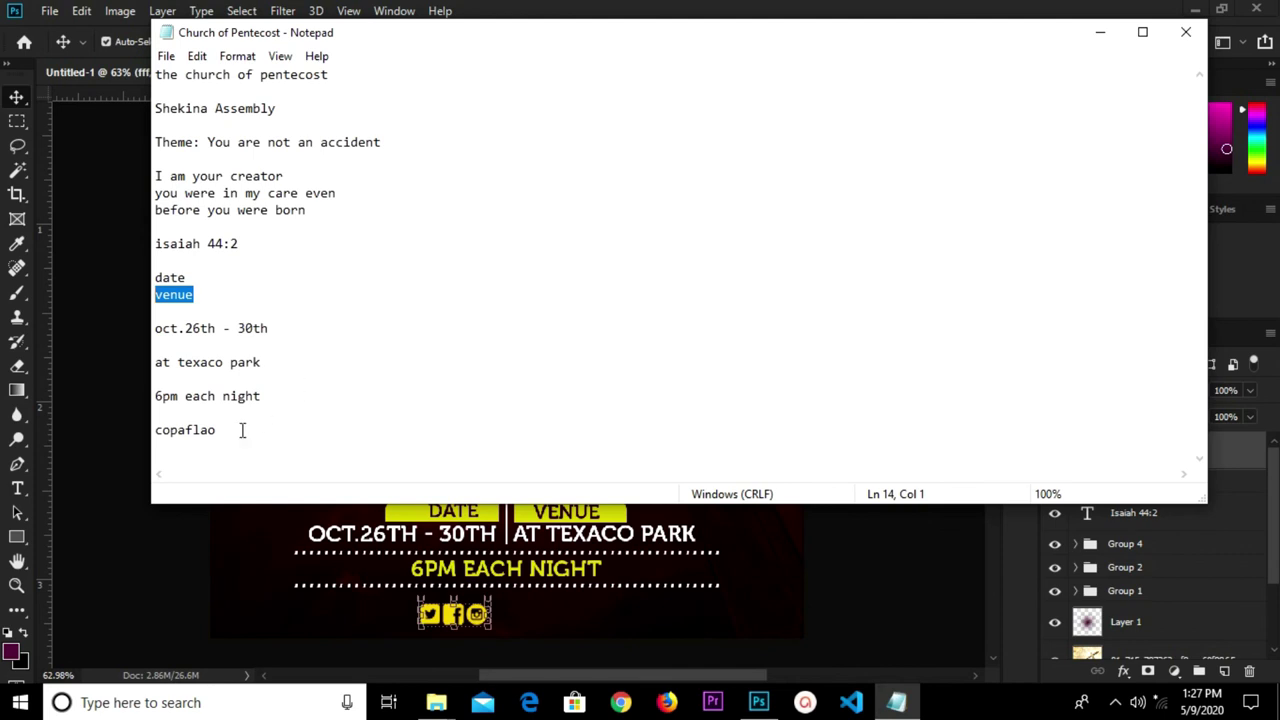
left_click_drag(242, 430, 162, 432)
right_click(176, 440)
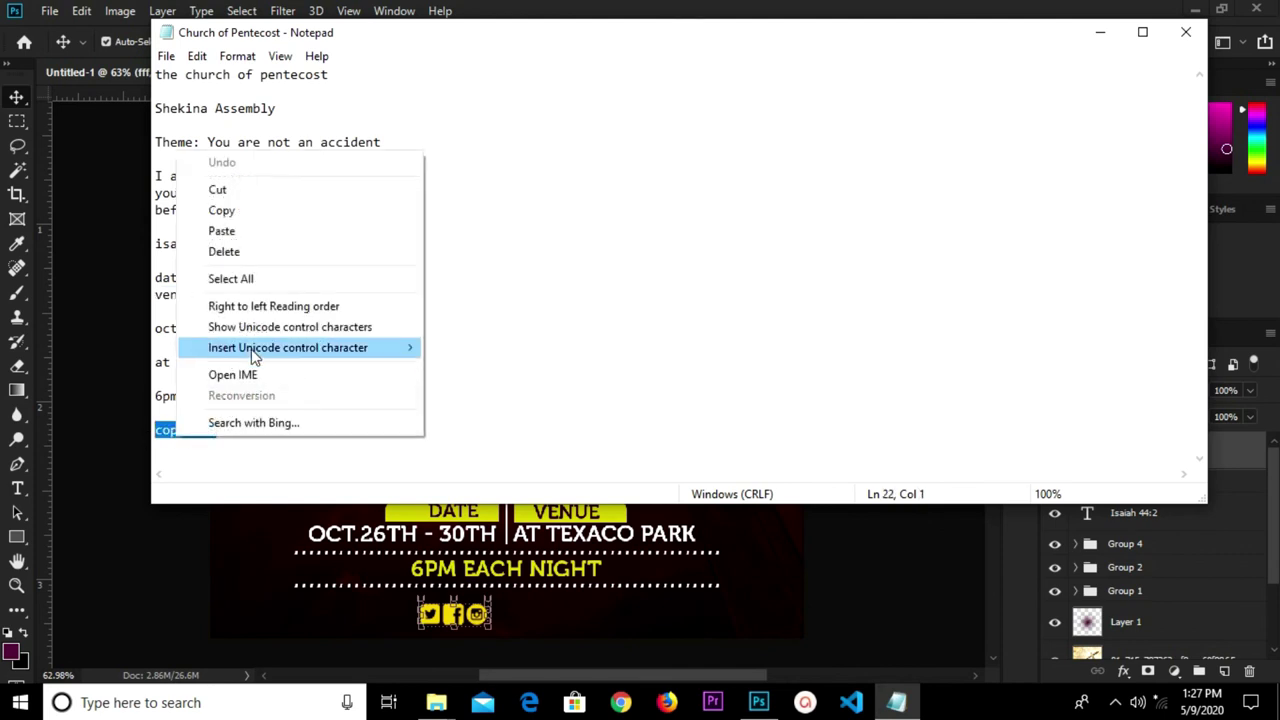
left_click(257, 210)
Paste the copaflao handle as a new text layer at the bottom of the flyer
key("alt+Tab")
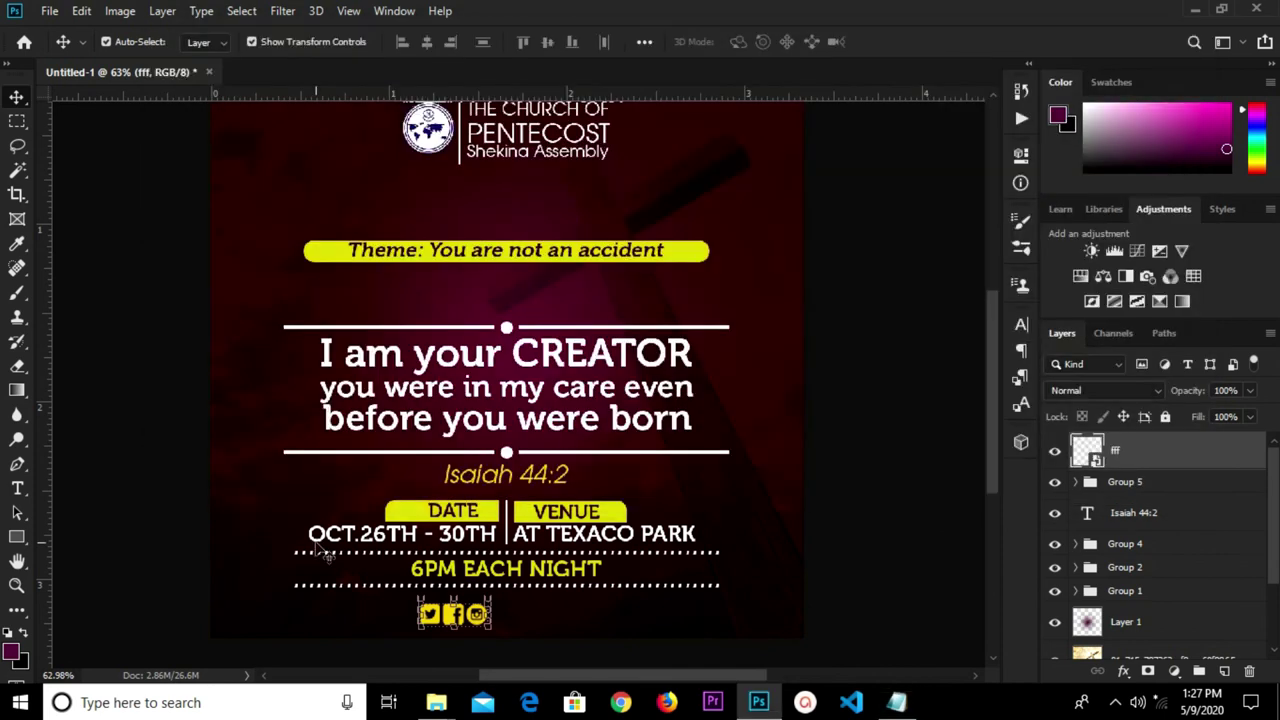
left_click(17, 488)
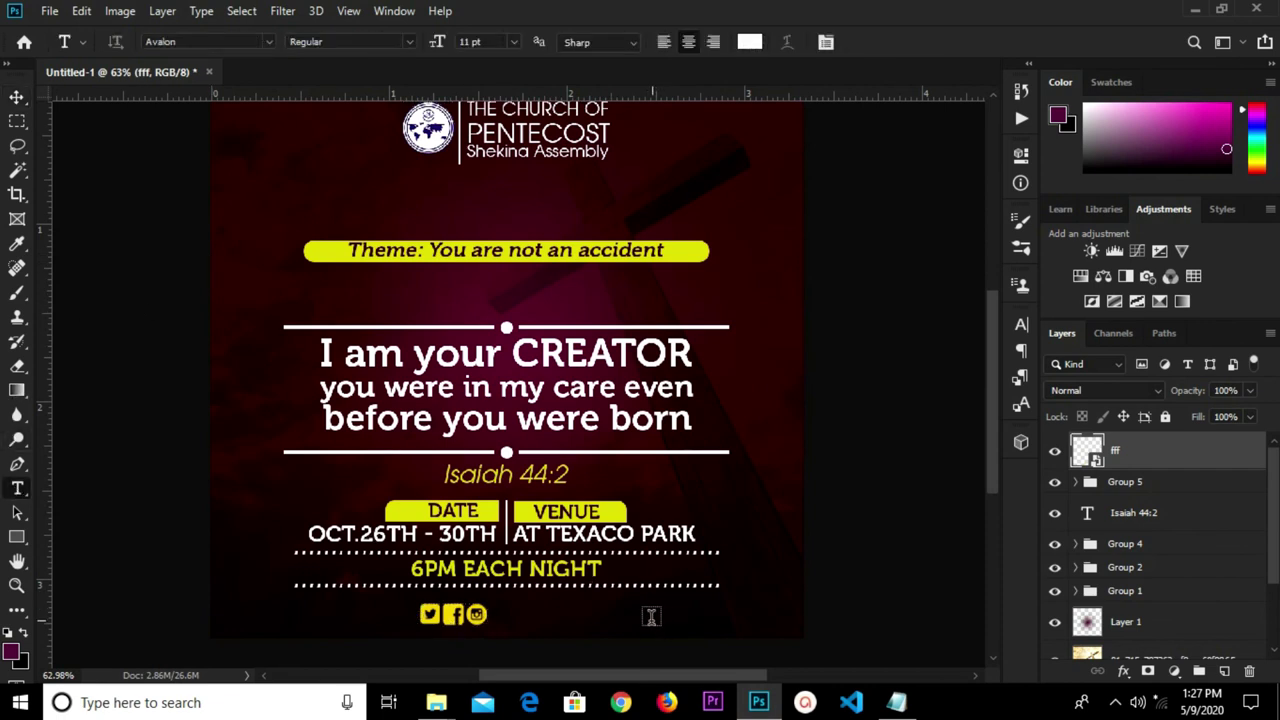
left_click(650, 617)
key("ctrl+v")
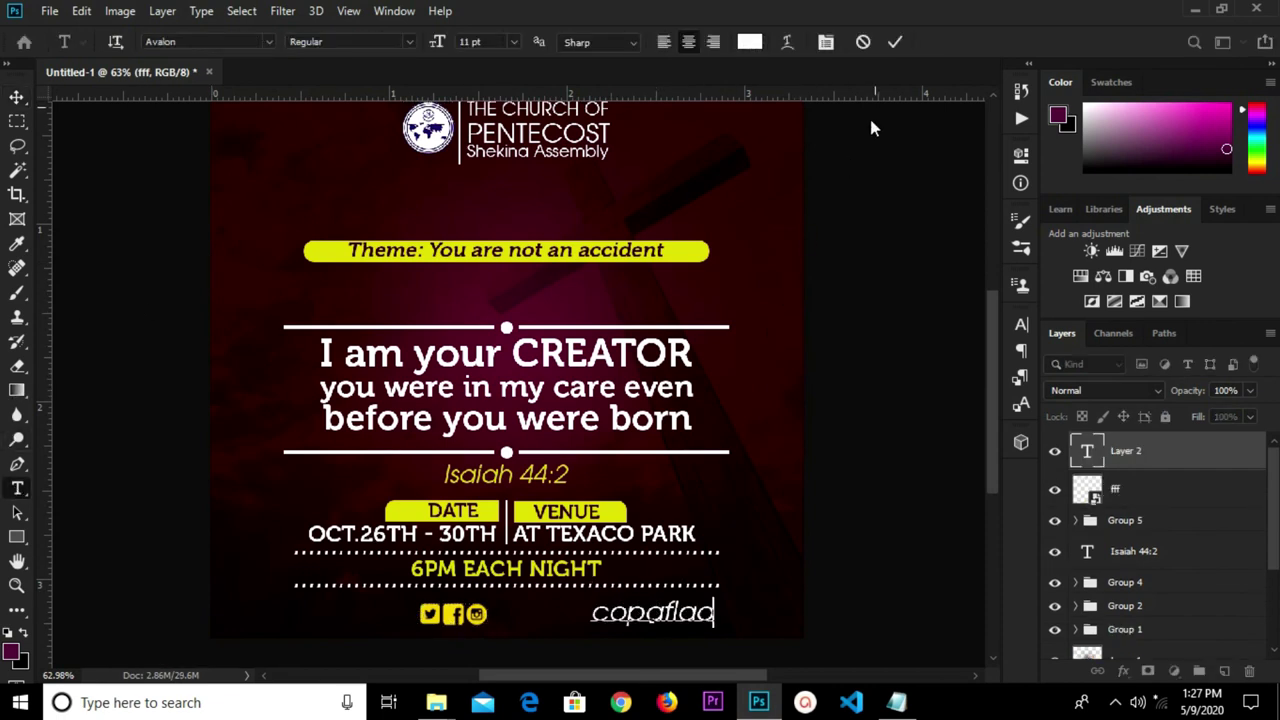
left_click(895, 42)
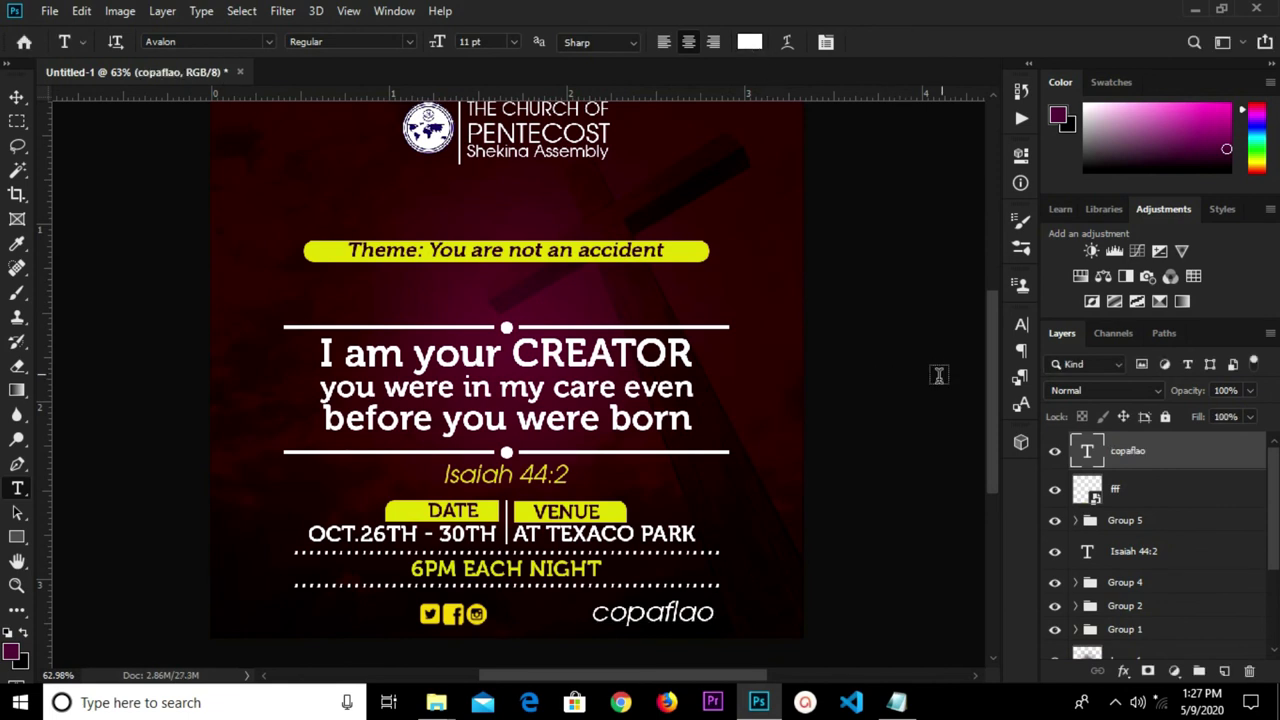
right_click(16, 97)
left_click(90, 118)
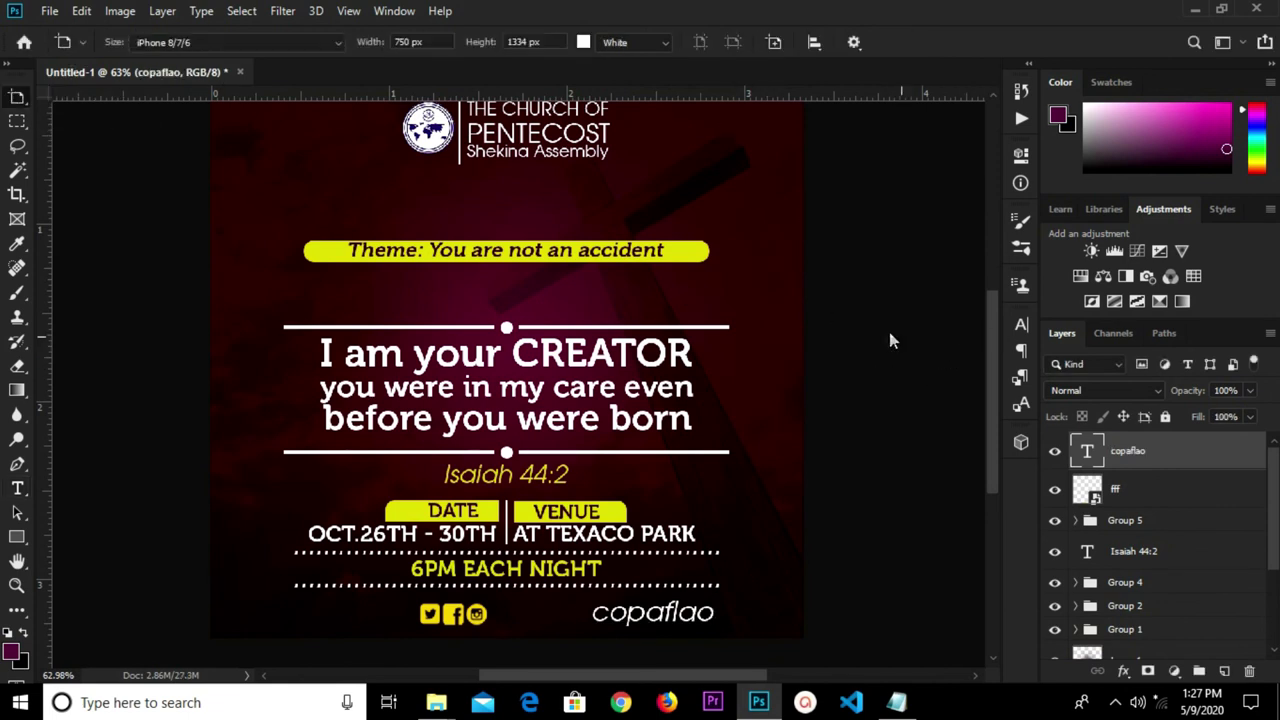
Turn off Faux Italic on copaflao and set its size to 8 pt
left_click(1021, 326)
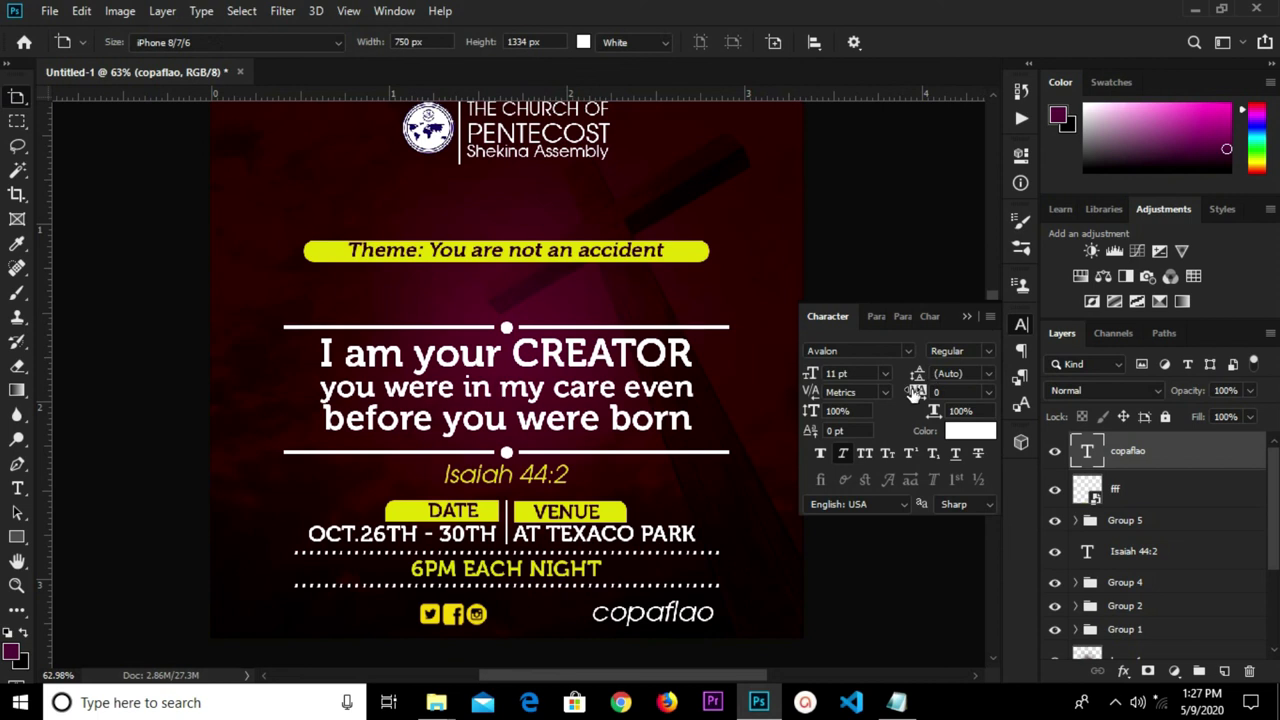
left_click(845, 454)
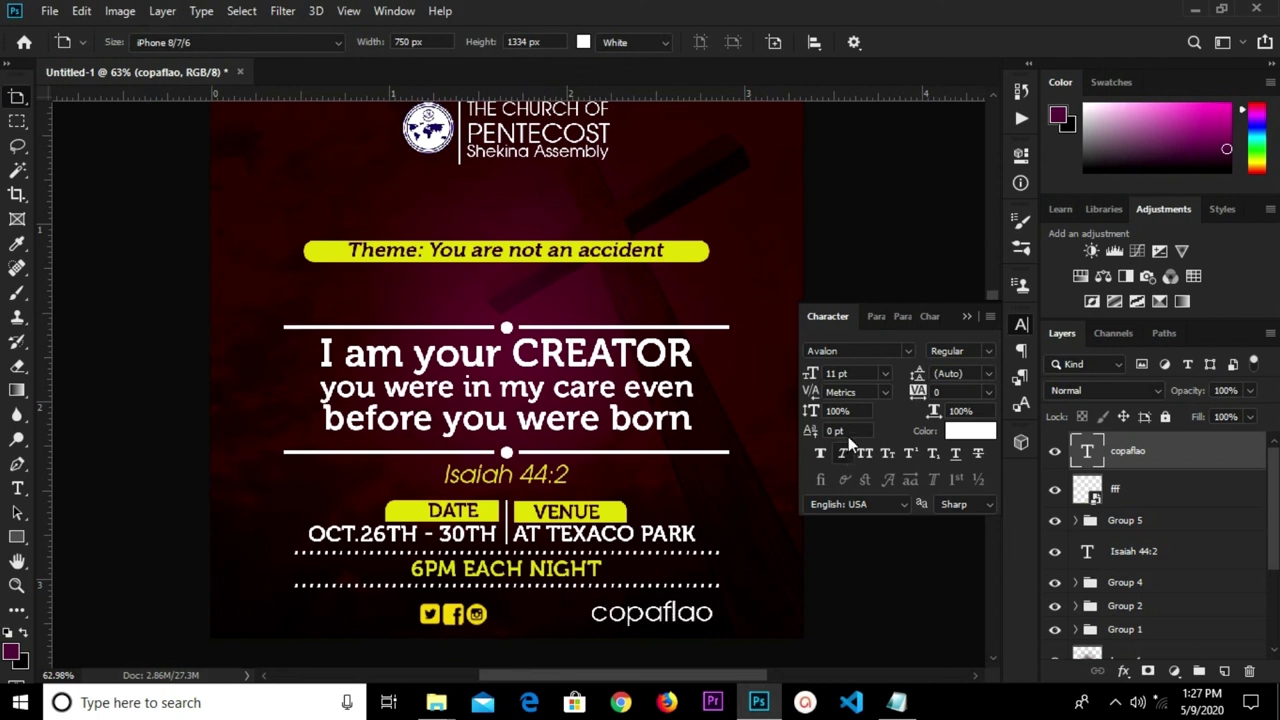
left_click(967, 318)
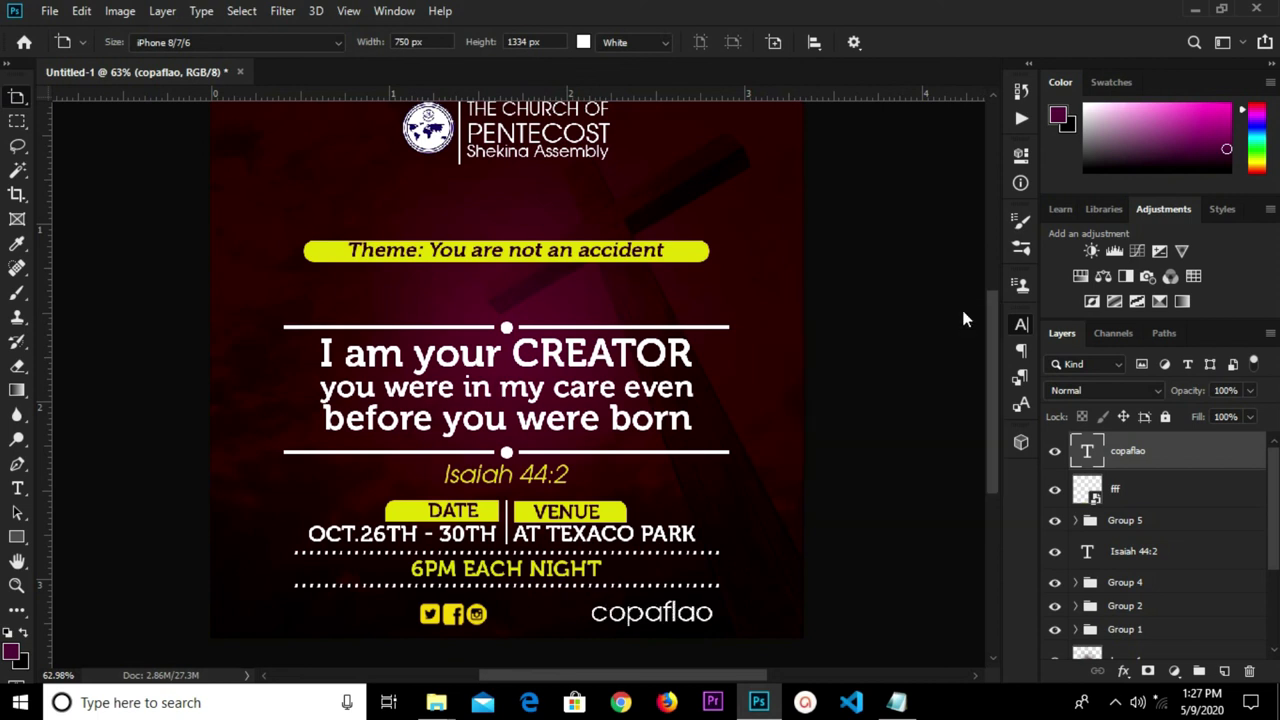
left_click(1021, 326)
left_click(885, 374)
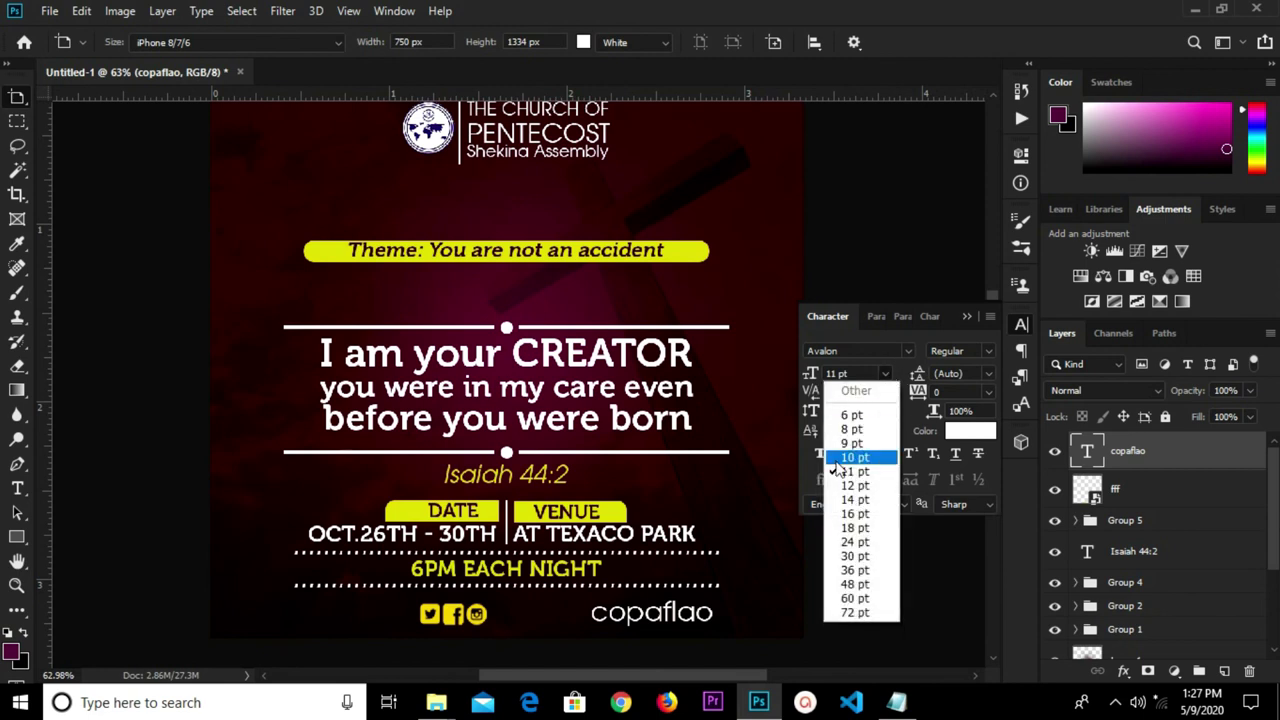
left_click(856, 430)
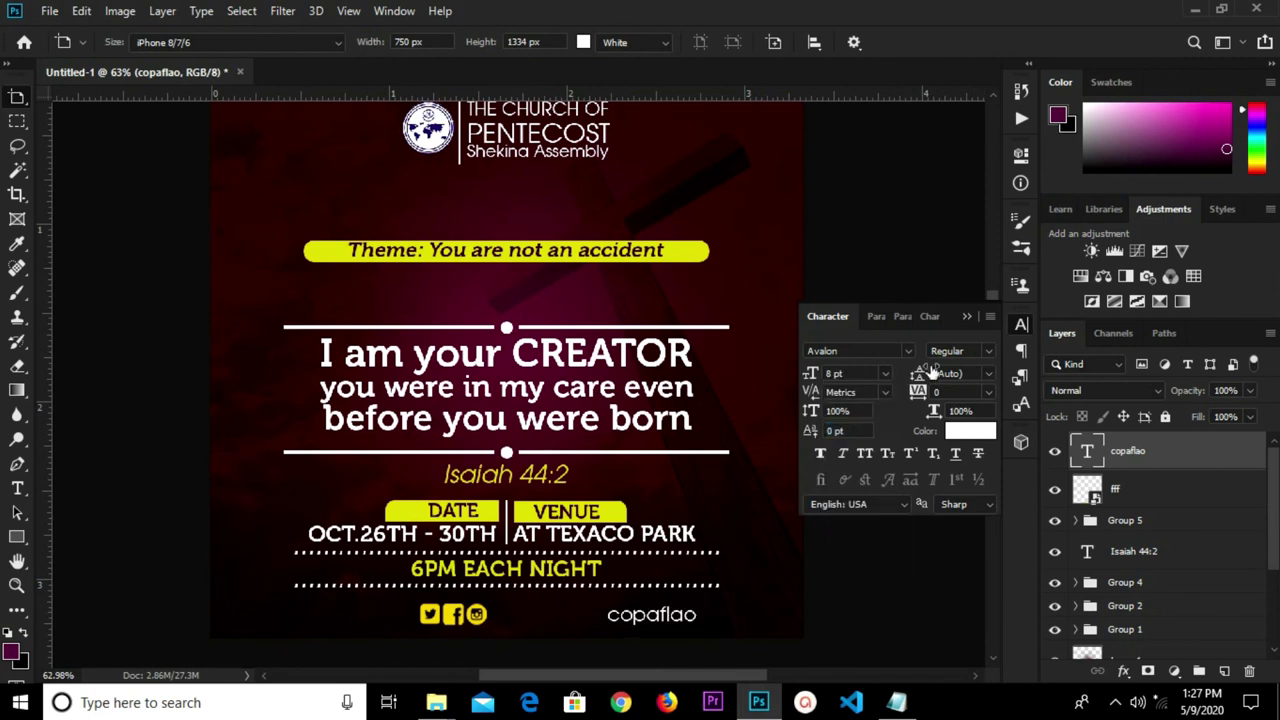
left_click(966, 317)
left_click(16, 97)
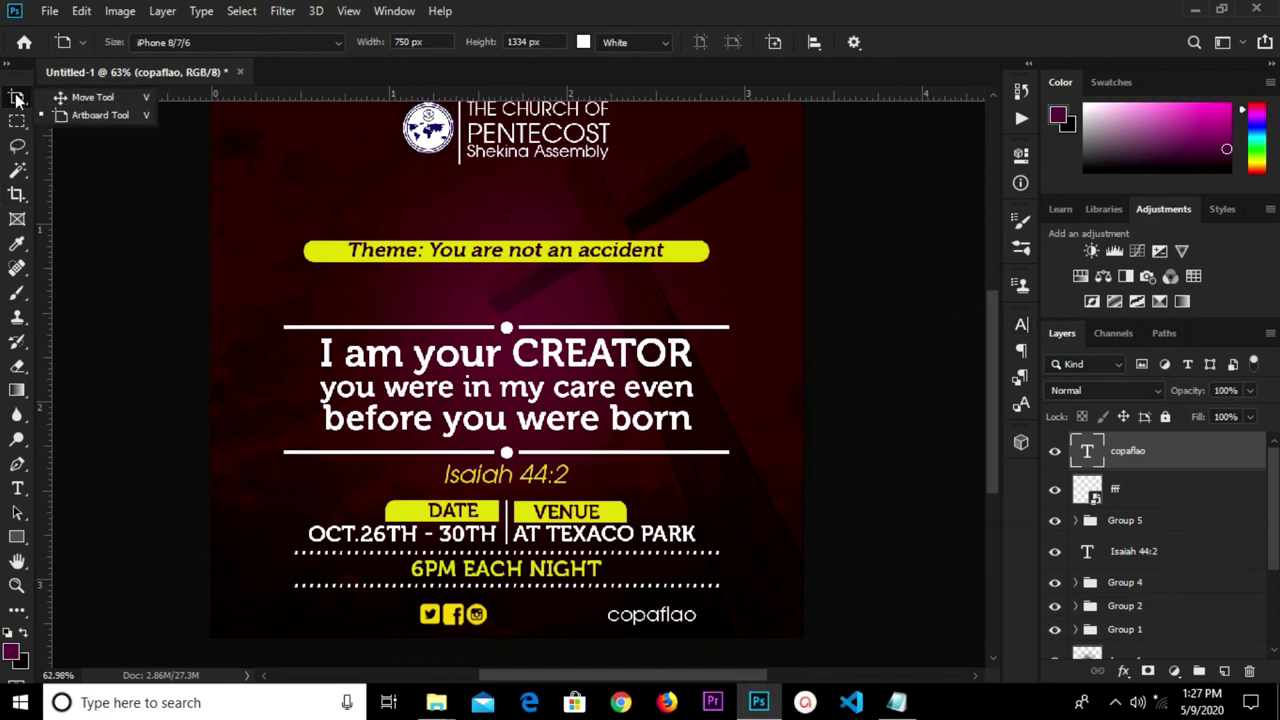
Move copaflao beside the social icons, nudging it slightly left and up
left_click(70, 98)
left_click_drag(635, 625, 529, 622)
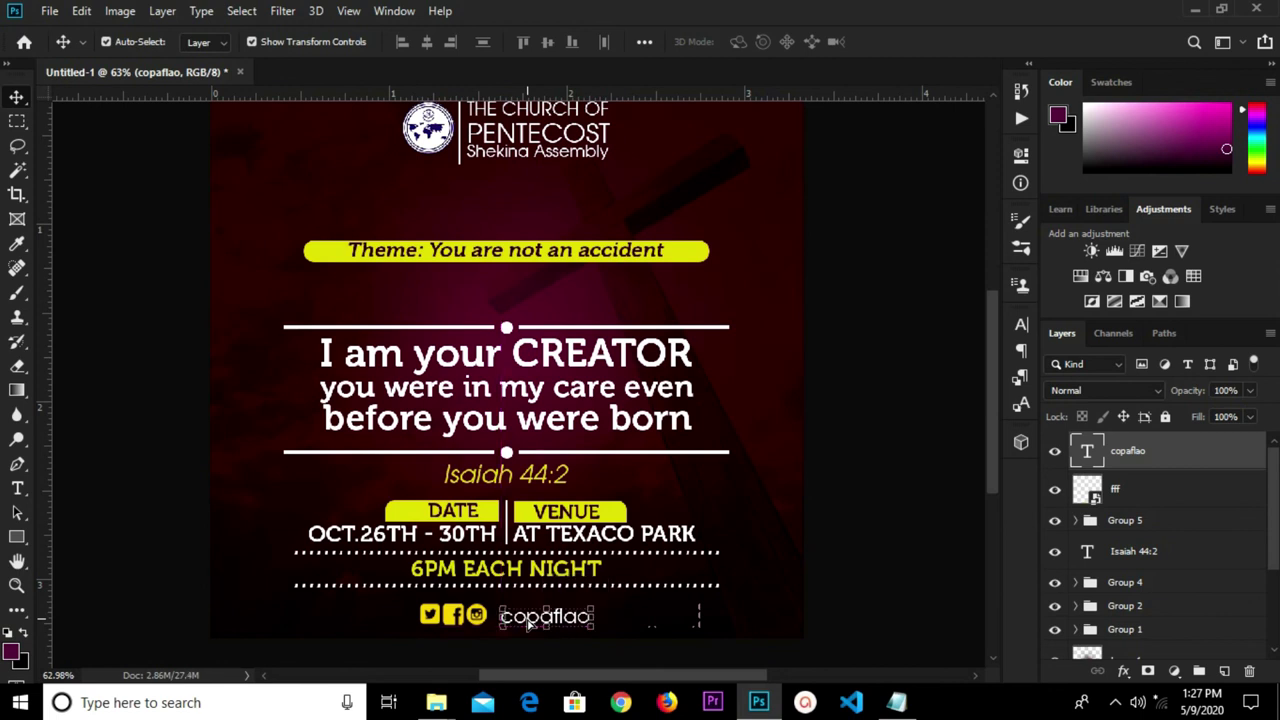
key("Left")
key("Left")
key("Left")
key("Left")
key("Left")
key("Left")
key("Left")
key("Left")
key("Left")
key("Left")
key("Left")
key("Left")
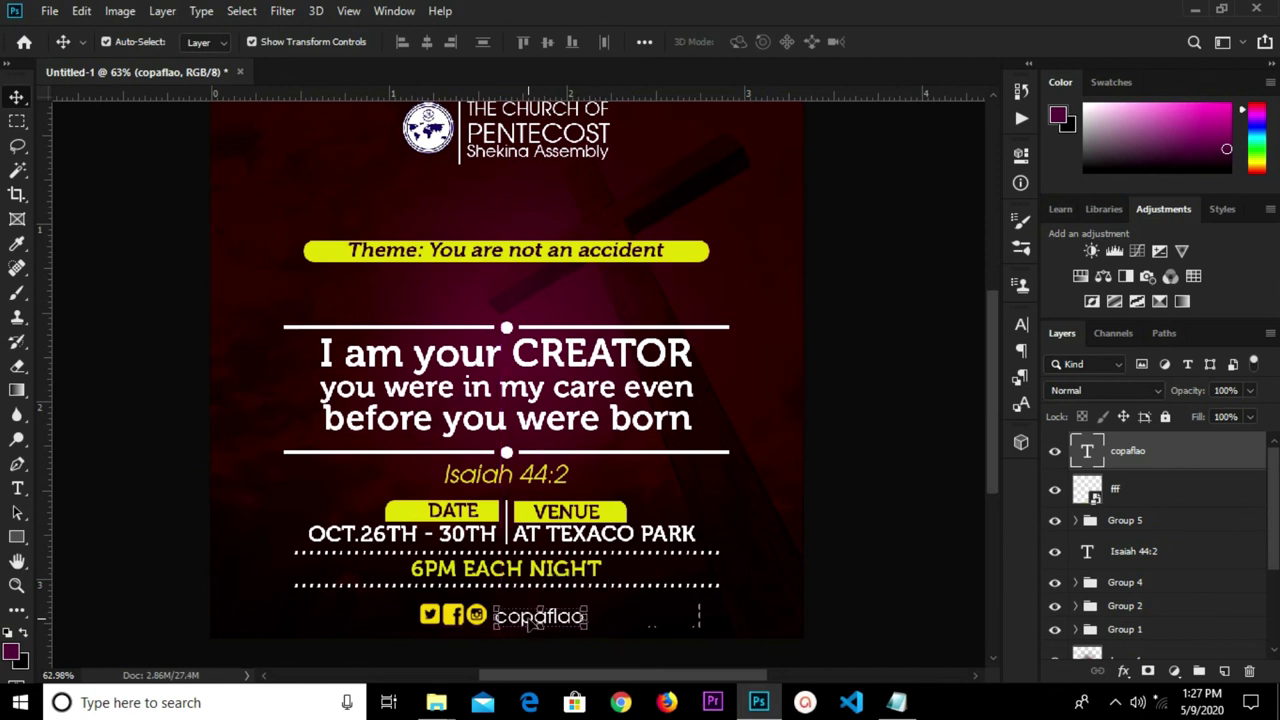
key("Up")
key("Up")
key("Up")
key("Up")
key("Up")
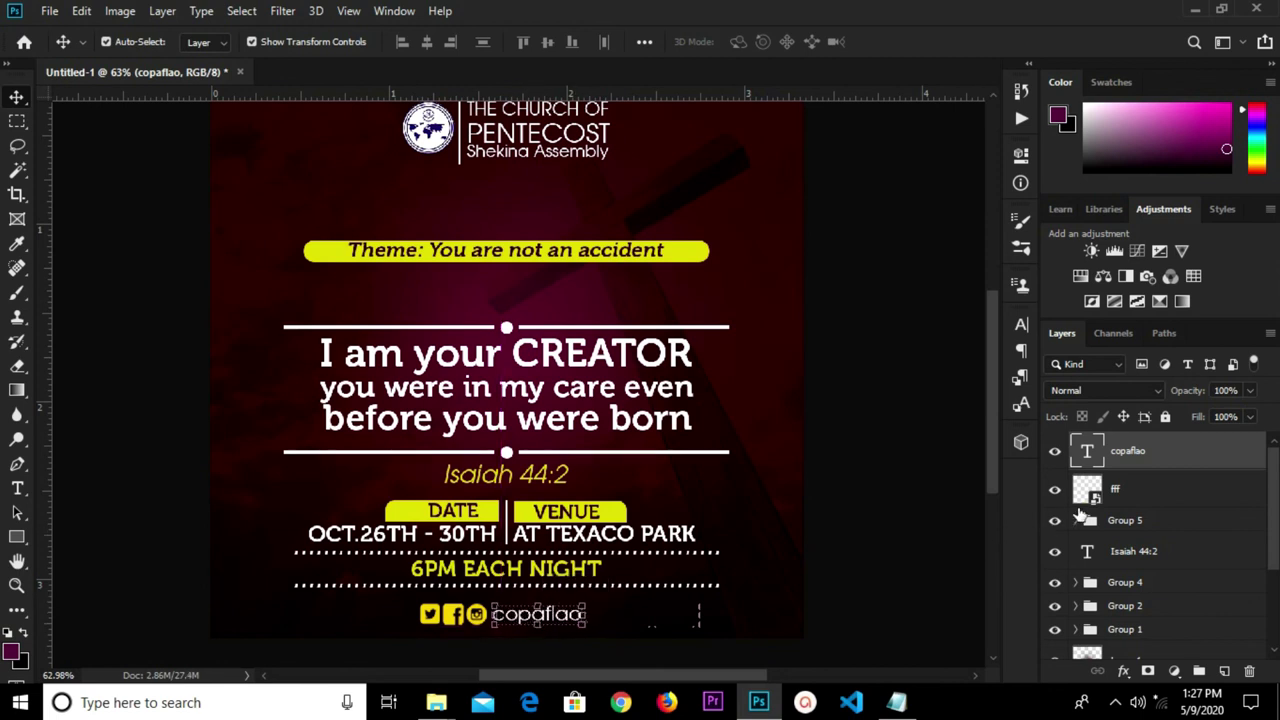
Group copaflao with the fff icons as Group 6 and centre it horizontally on the canvas
left_click(1126, 490, "ctrl")
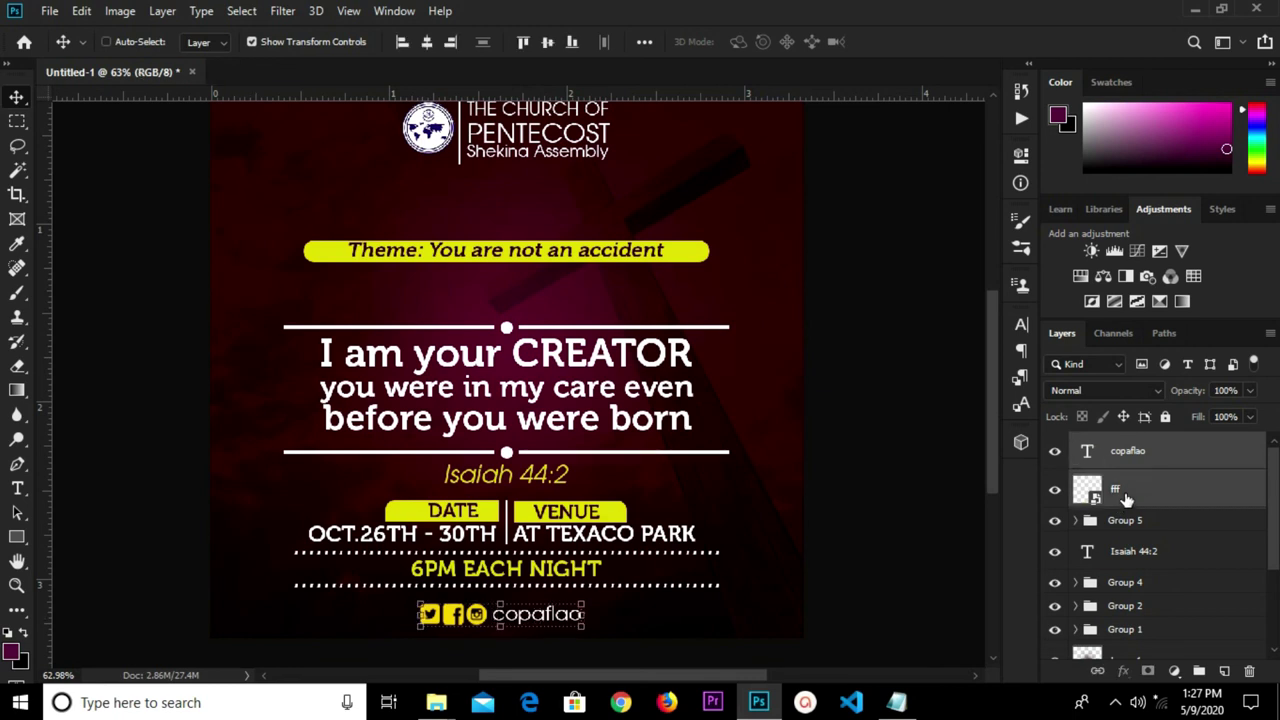
key("ctrl+g")
left_click(1054, 446)
left_click(1054, 446)
key("ctrl")
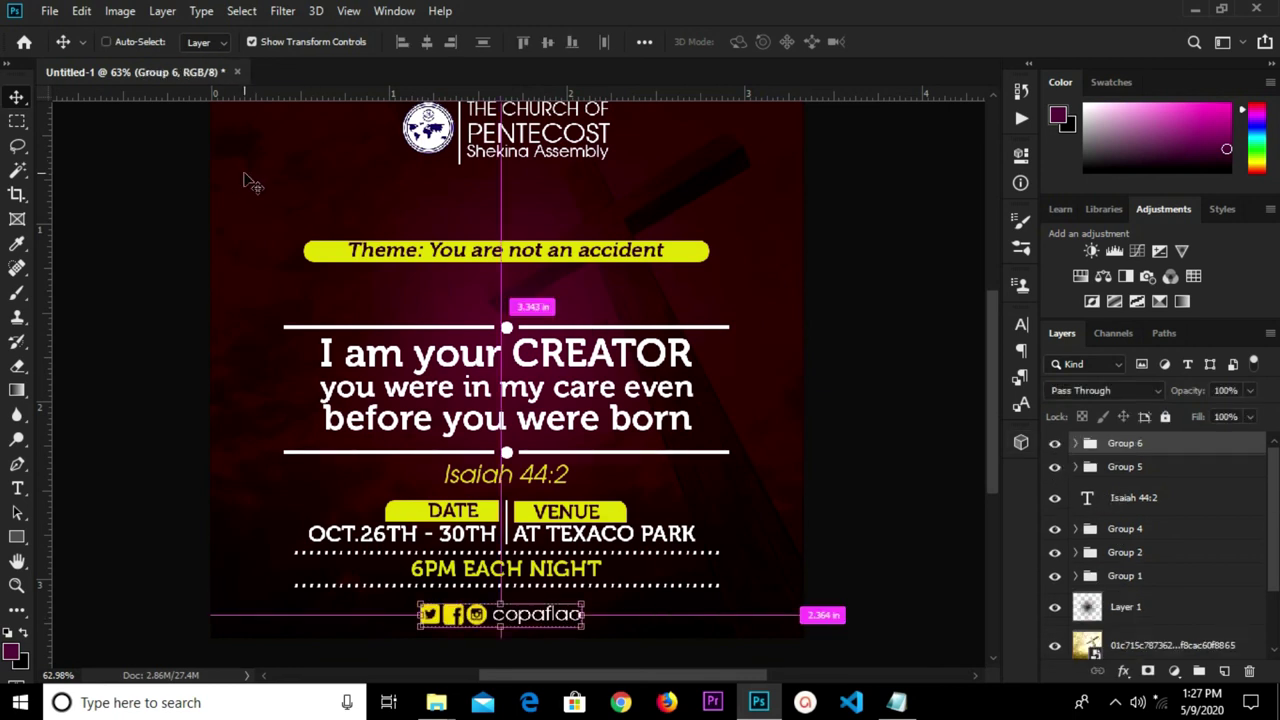
key("ctrl+a")
left_click(427, 42)
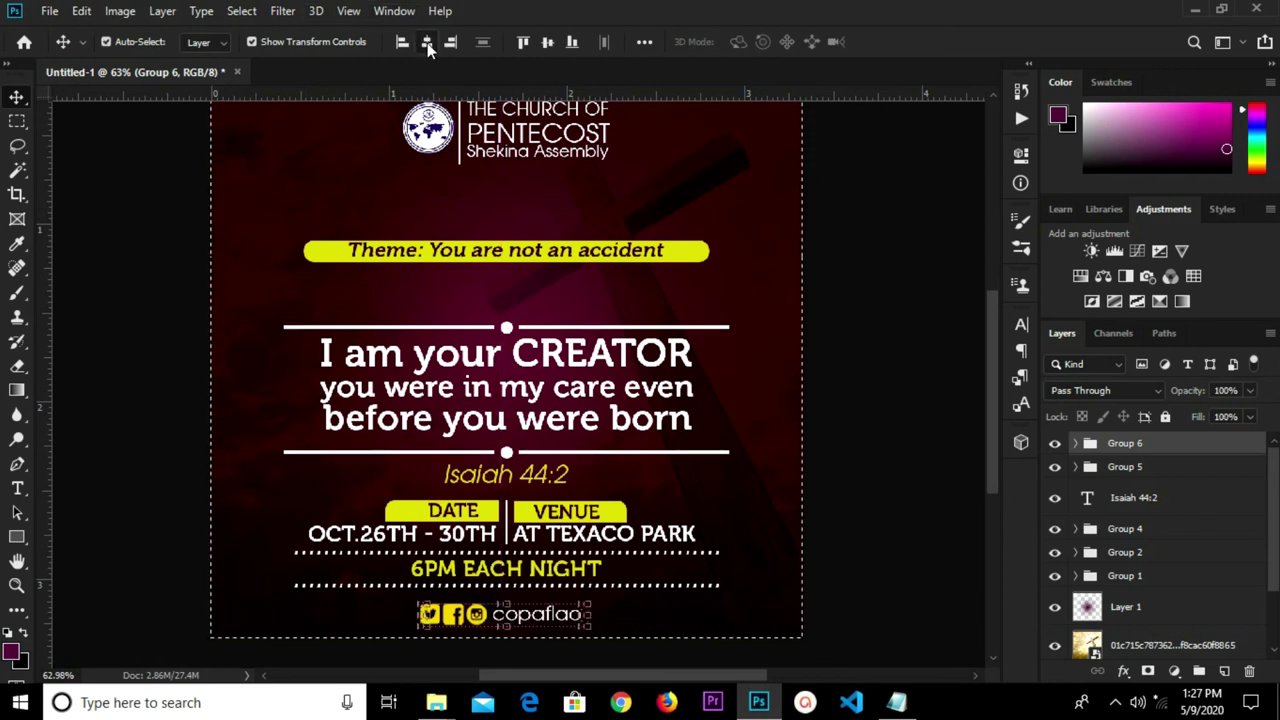
key("ctrl+d")
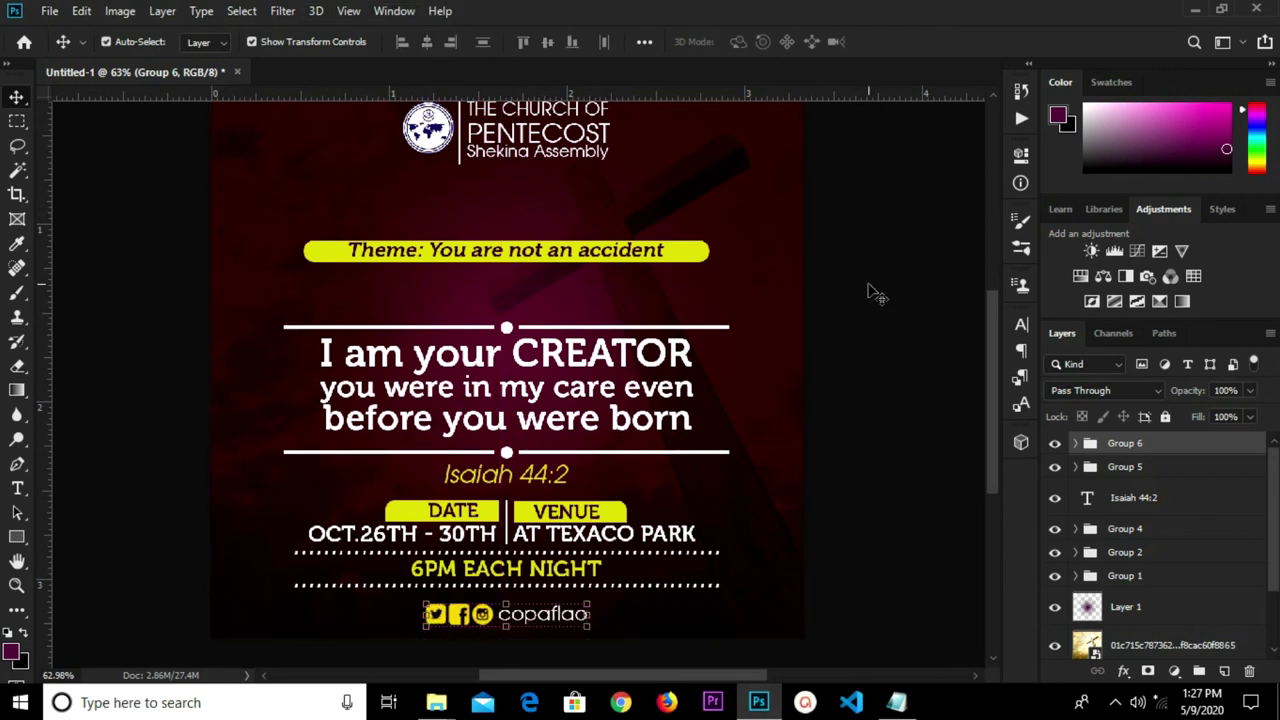
Nudge Group 4, the main scripture text block, up two steps
left_click(866, 424)
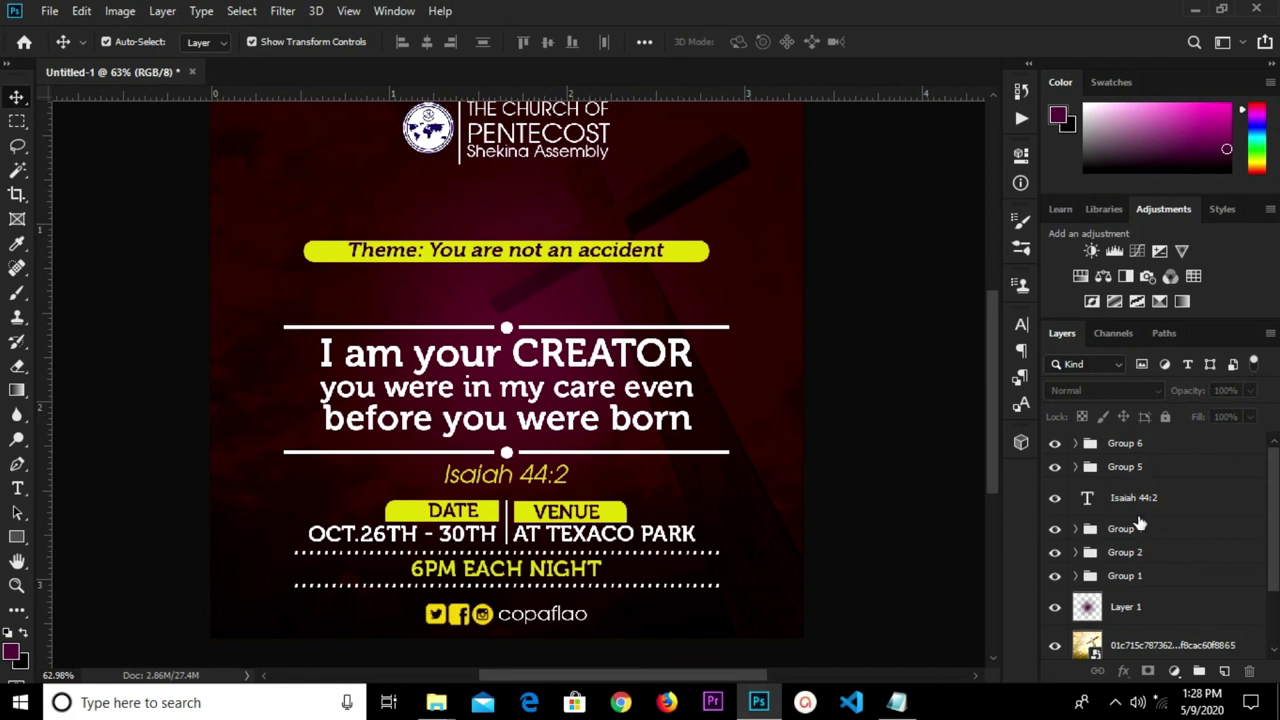
scroll(1140, 524, "down", 3)
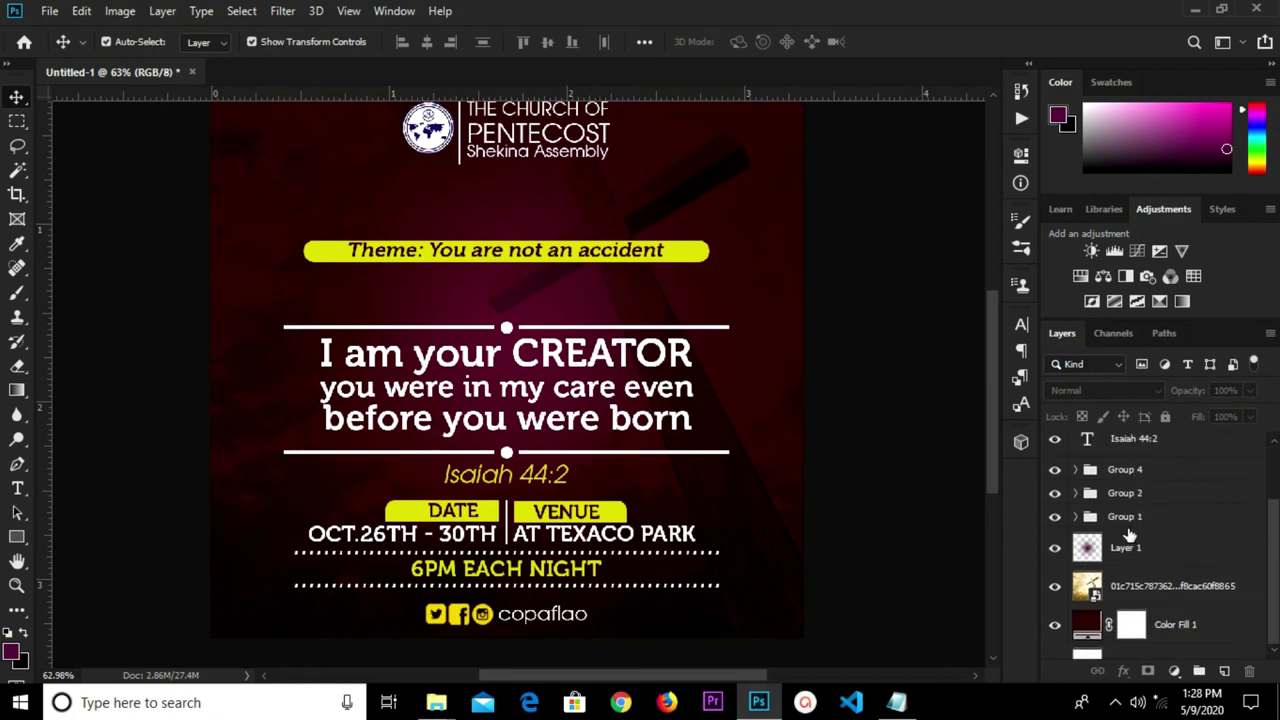
left_click(1143, 497)
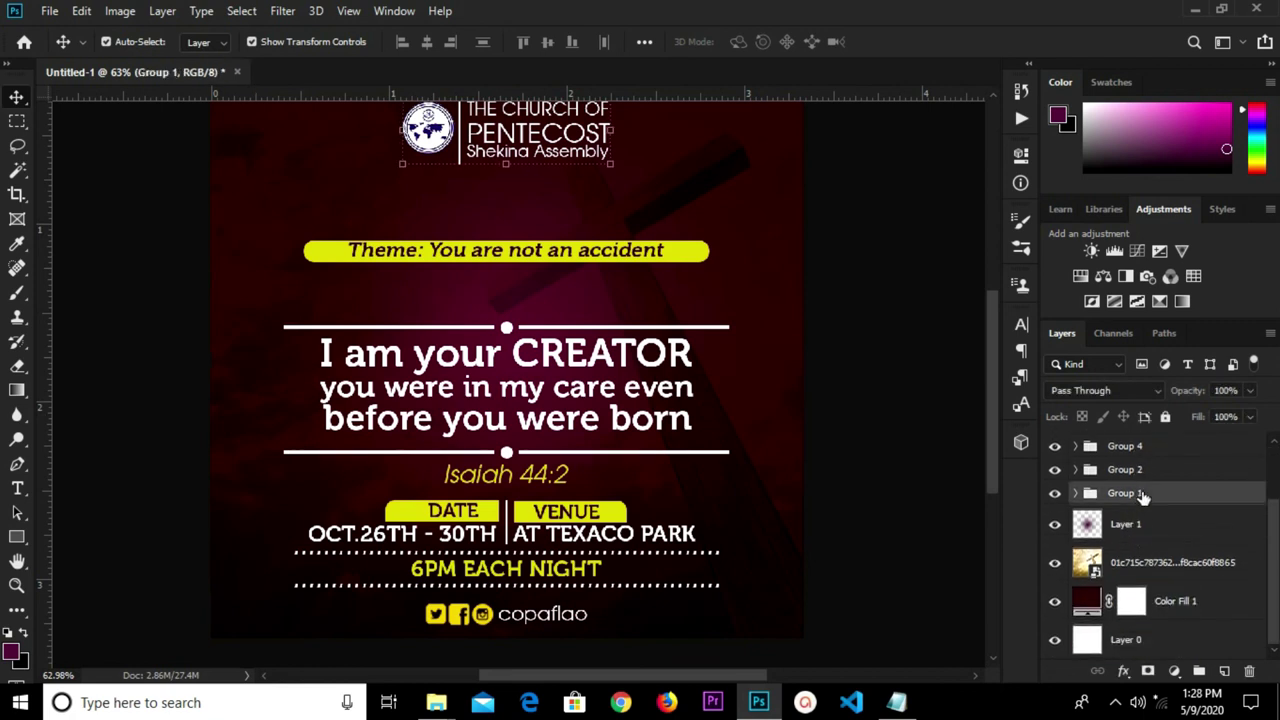
left_click(1157, 469)
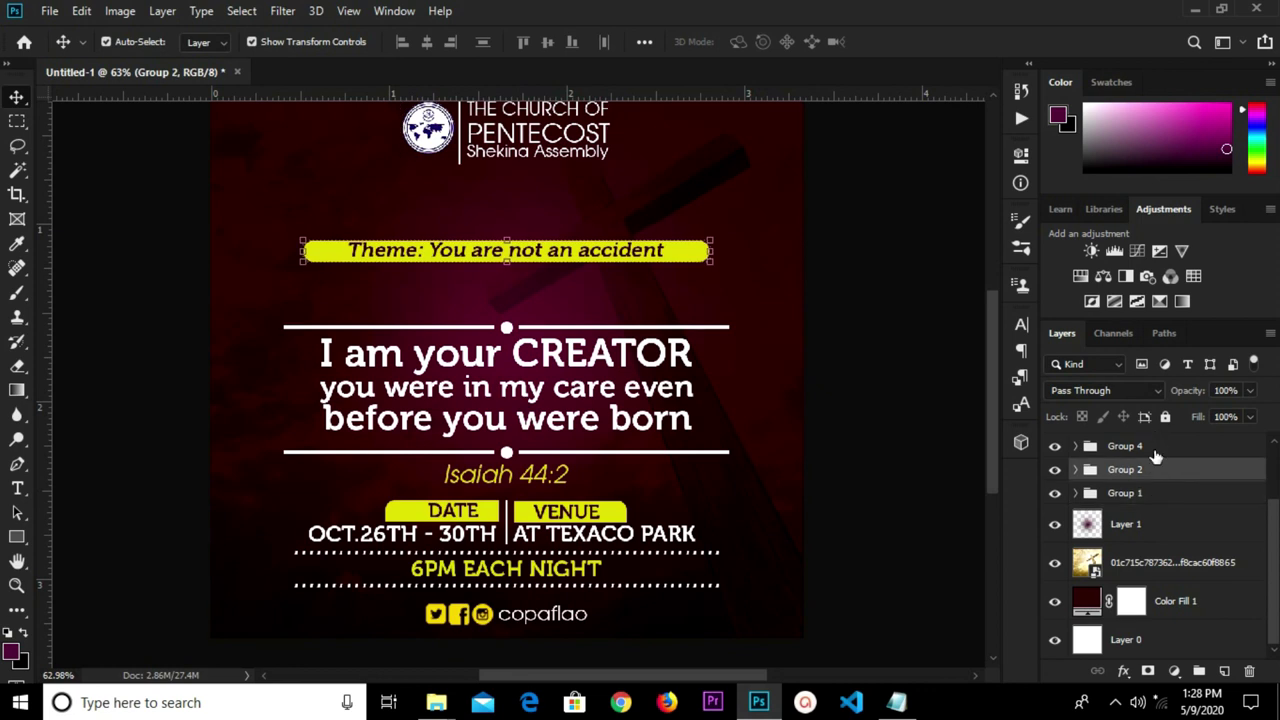
left_click(1155, 452)
key("Up")
key("Up")
key("Up")
key("Up")
key("Up")
key("Up")
key("Up")
key("Up")
key("Up")
key("Up")
key("Up")
key("Up")
key("Up")
key("Up")
key("Up")
key("Up")
key("Up")
key("Up")
key("Up")
key("Up")
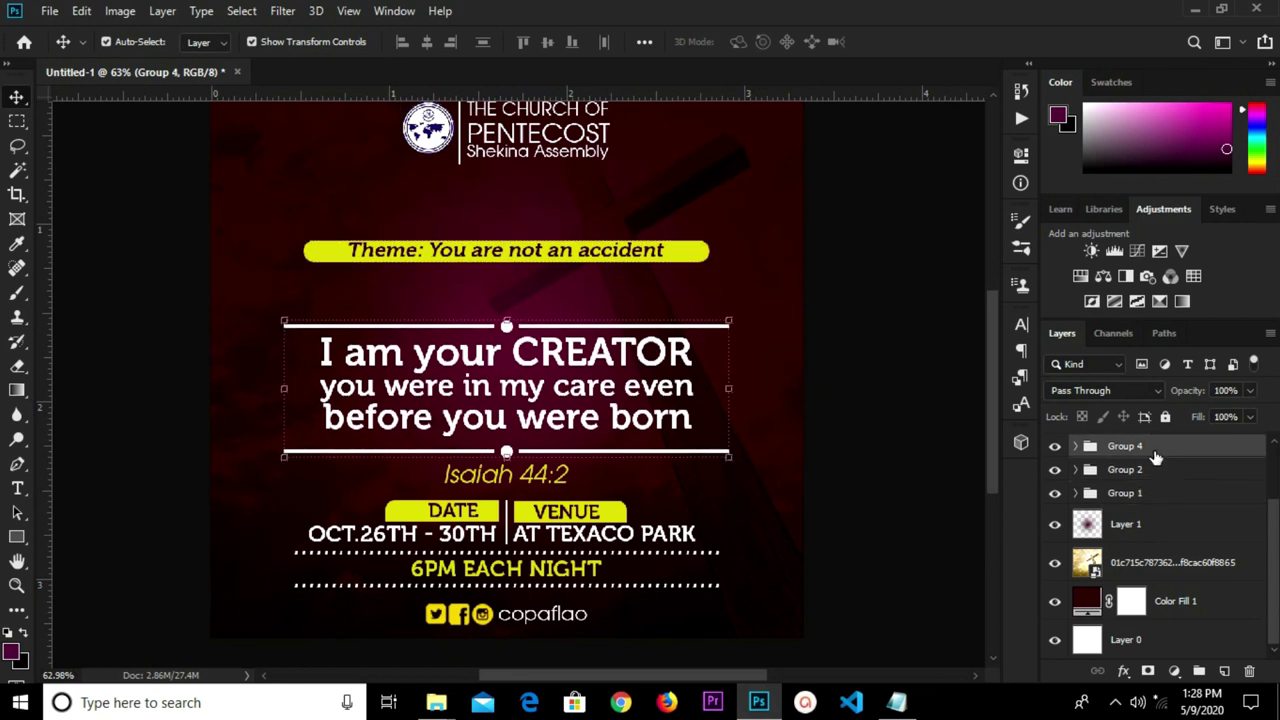
key("Up")
key("Up")
key("Up")
key("Up")
key("Up")
key("Up")
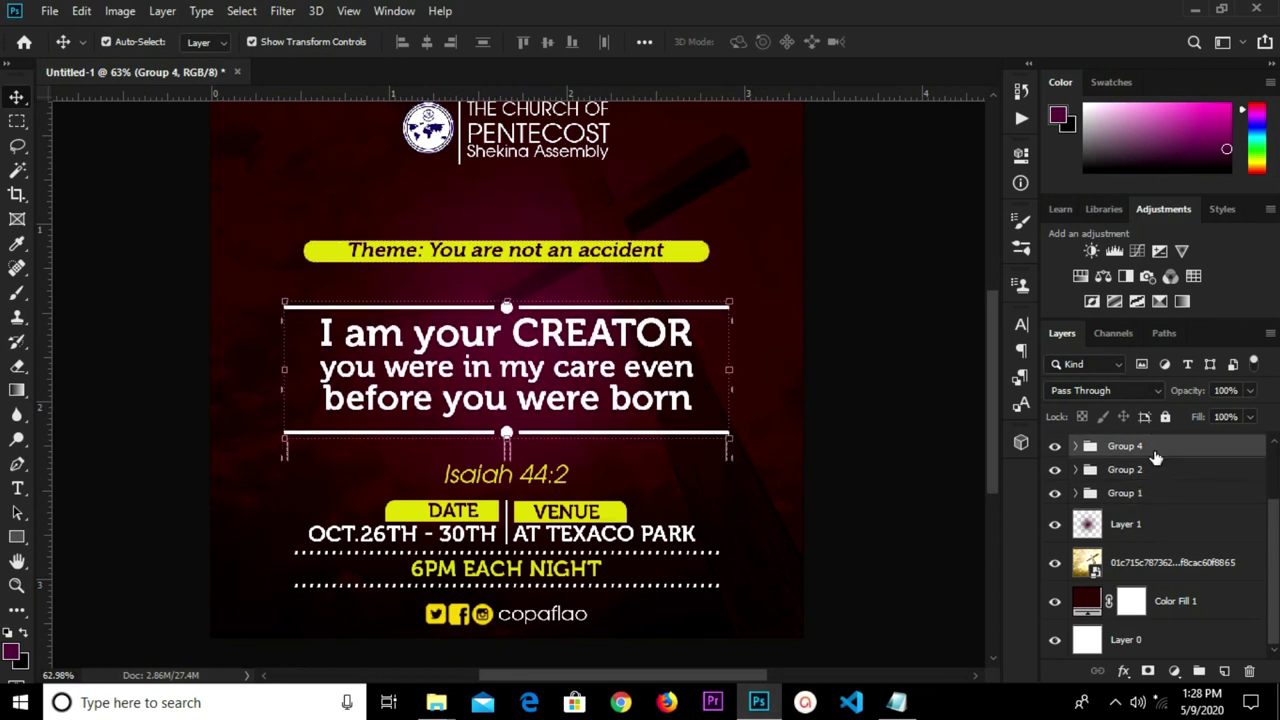
Nudge the Isaiah 44:2 reference and the date-venue Group 5 up one step each
scroll(1150, 470, "up", 3)
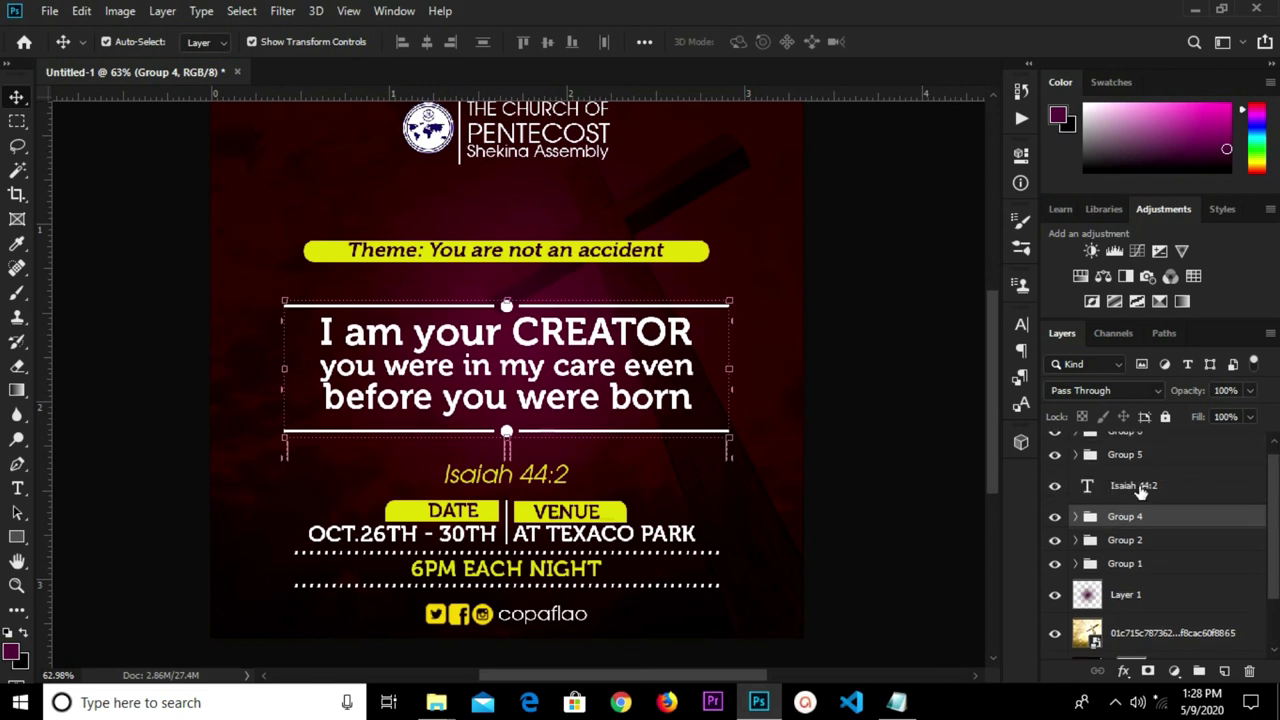
left_click(1140, 487)
key("Up")
key("Up")
key("Up")
key("Up")
key("Up")
key("Up")
key("Up")
key("Up")
key("Up")
key("Up")
key("Up")
key("Up")
key("Up")
key("Up")
key("Up")
key("Up")
key("Up")
key("Up")
key("Up")
key("Up")
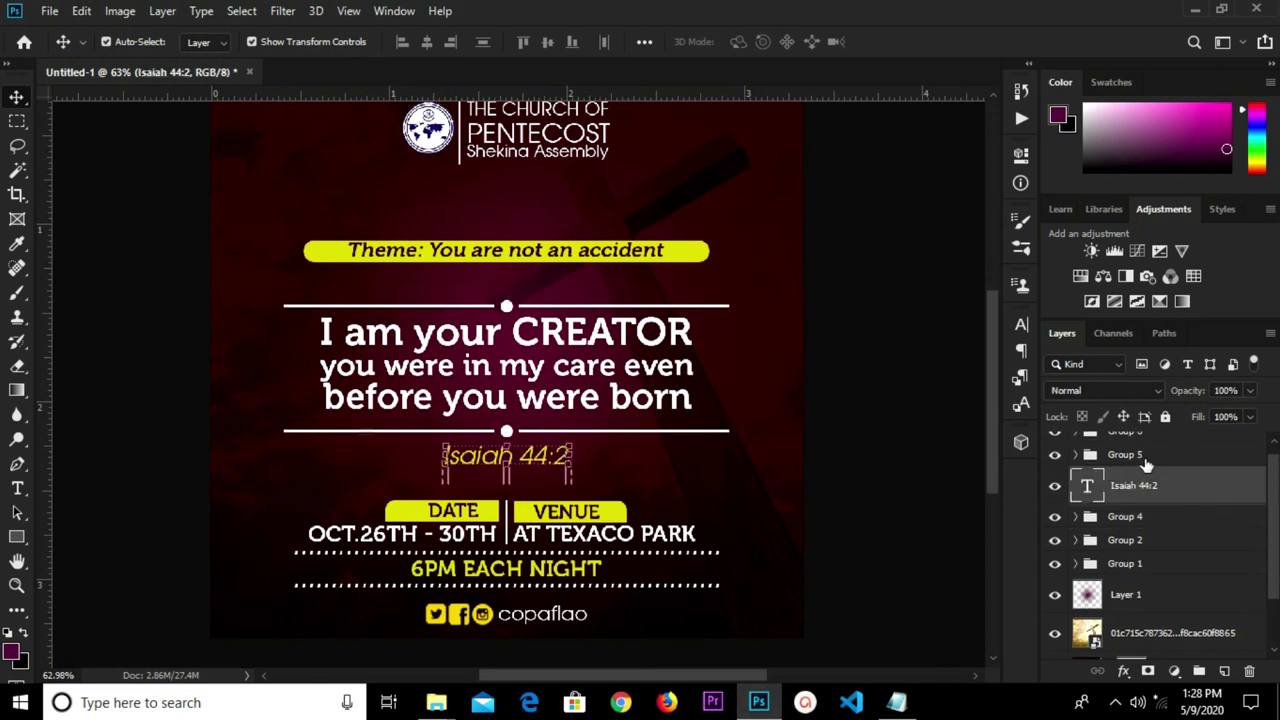
scroll(1150, 465, "up", 1)
left_click(1146, 467)
key("Up")
key("Up")
key("Up")
key("Up")
key("Up")
key("Up")
key("Up")
key("Up")
key("Up")
key("Up")
key("Up")
key("Up")
key("Up")
key("Up")
key("Up")
key("Up")
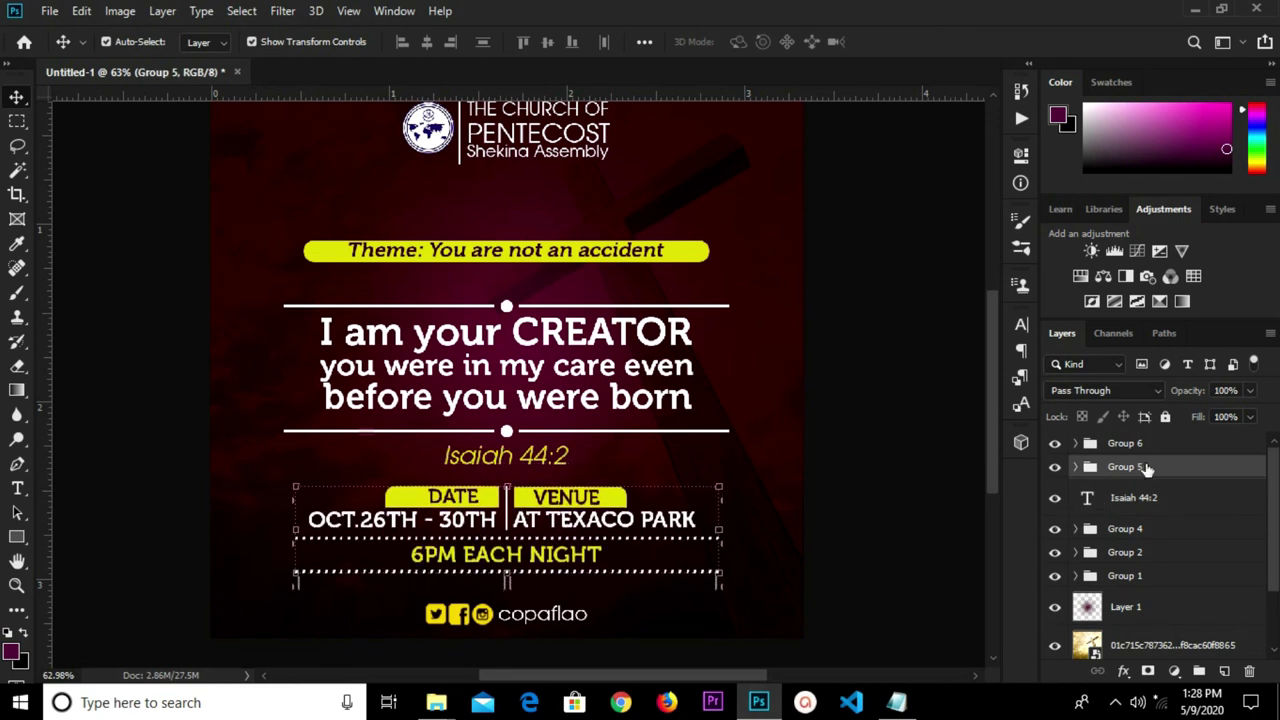